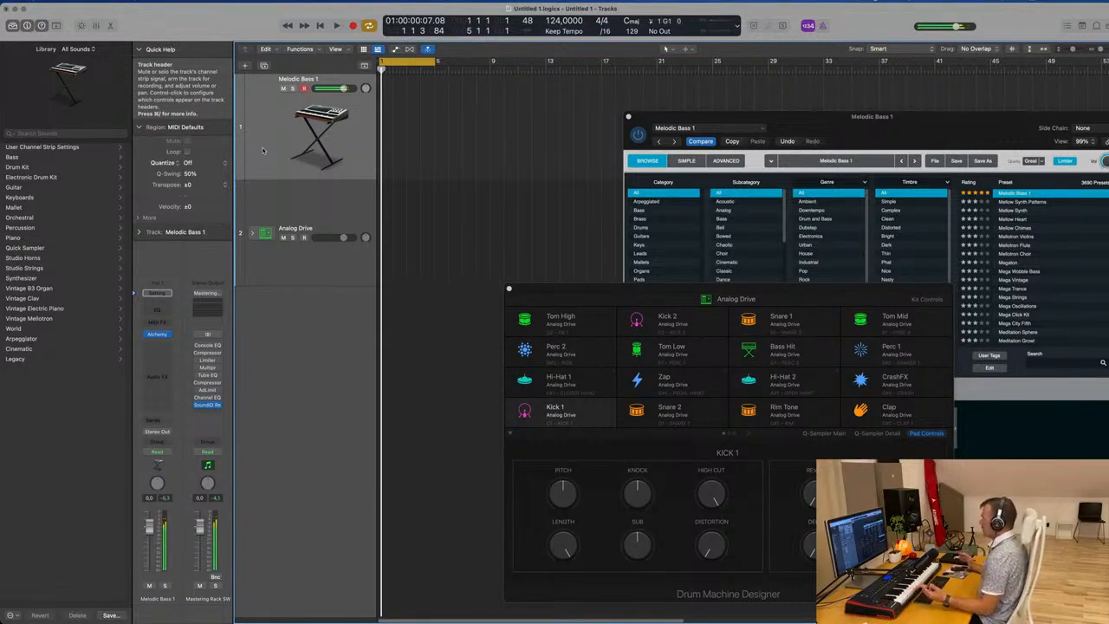
Select the Analog Drive drum track and expand it to list its individual drum sub-tracks
left_click_drag(783, 289, 755, 269)
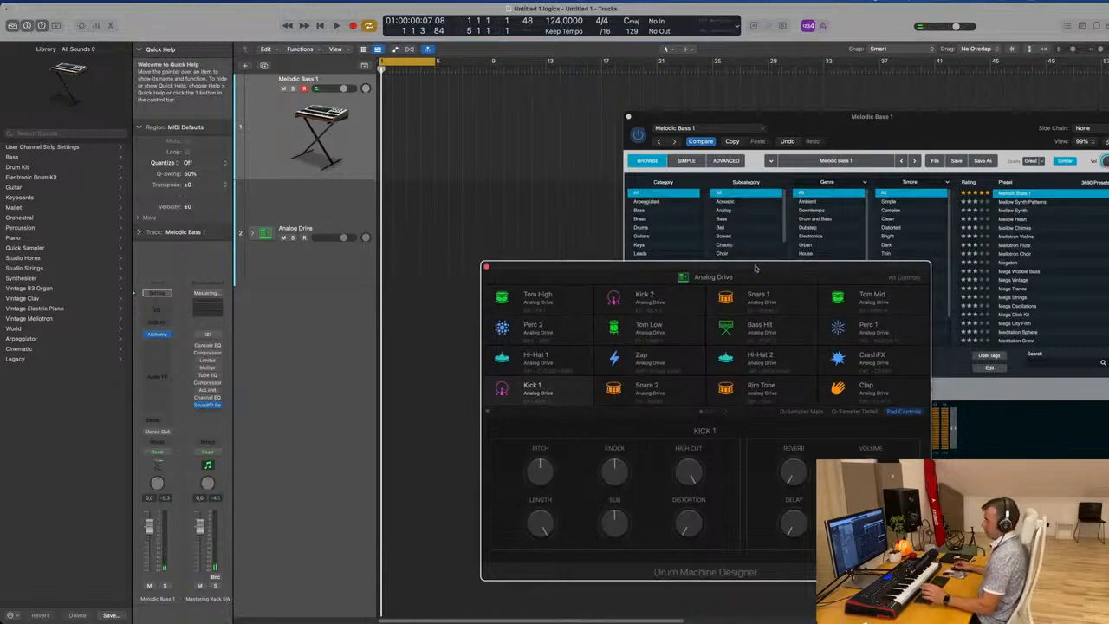
left_click(324, 212)
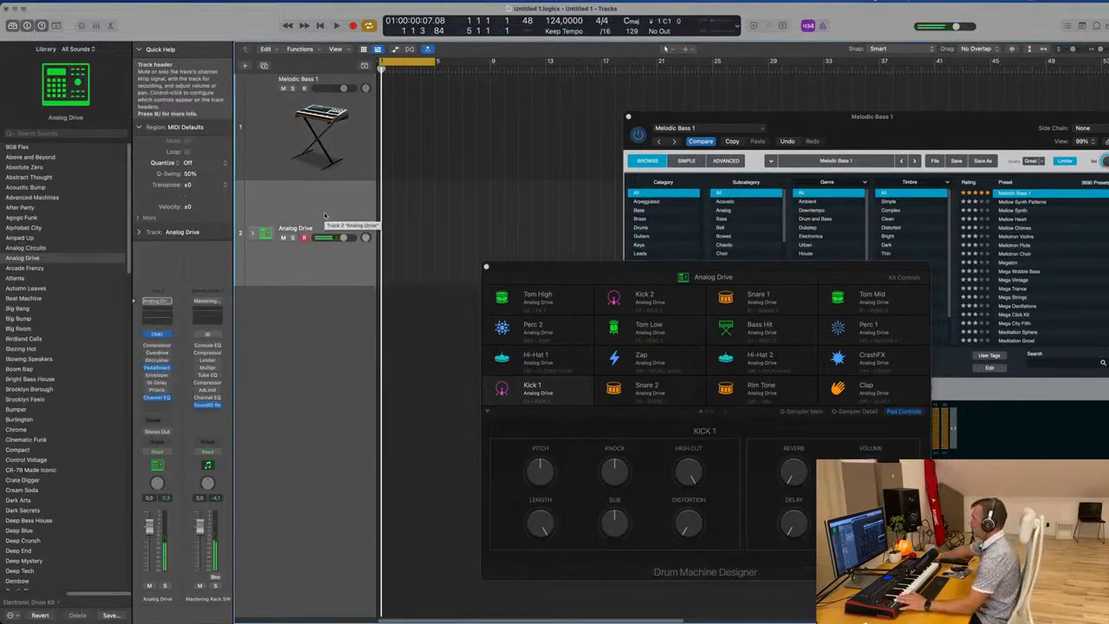
left_click(252, 234)
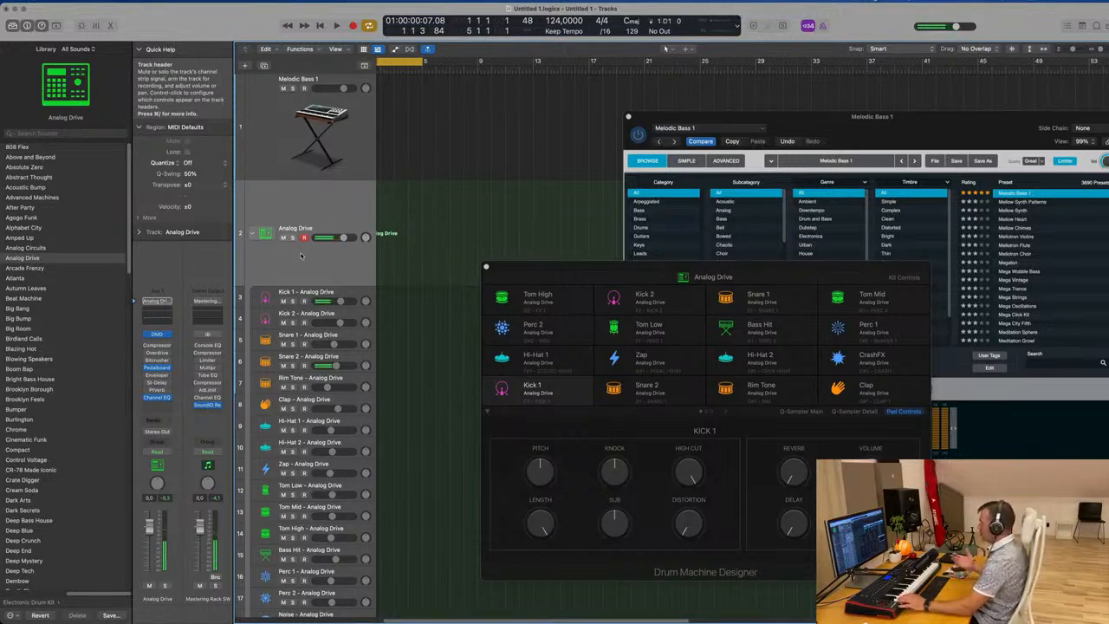
scroll(427, 93, "left", 2)
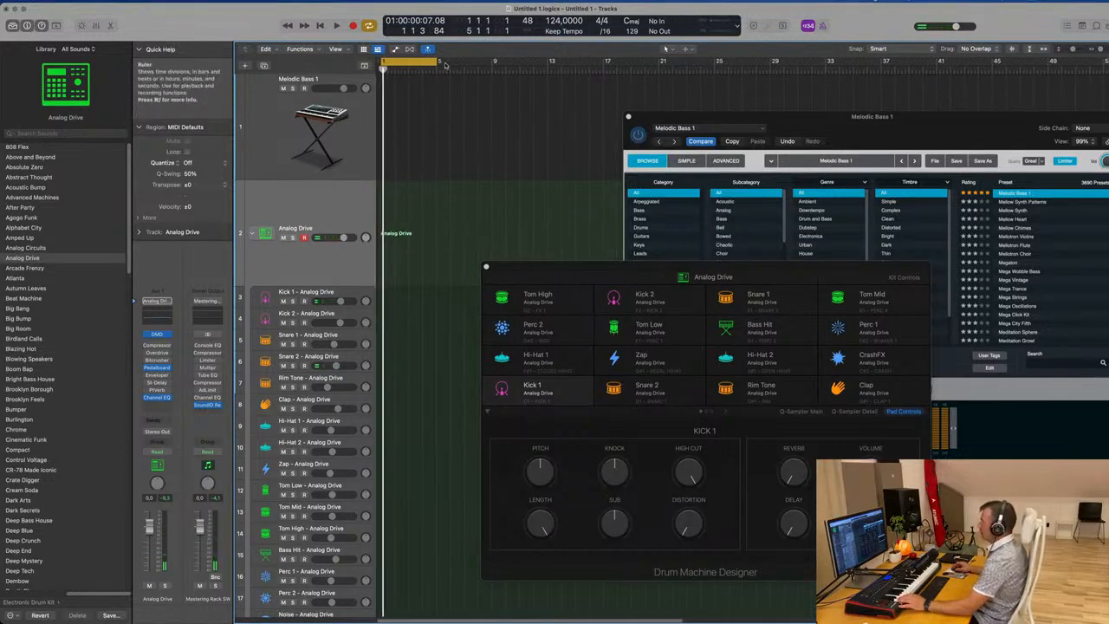
Extend the cycle area to bar 9 and record about three bars of kick and snare on the Analog Drive track
left_click_drag(439, 62, 492, 63)
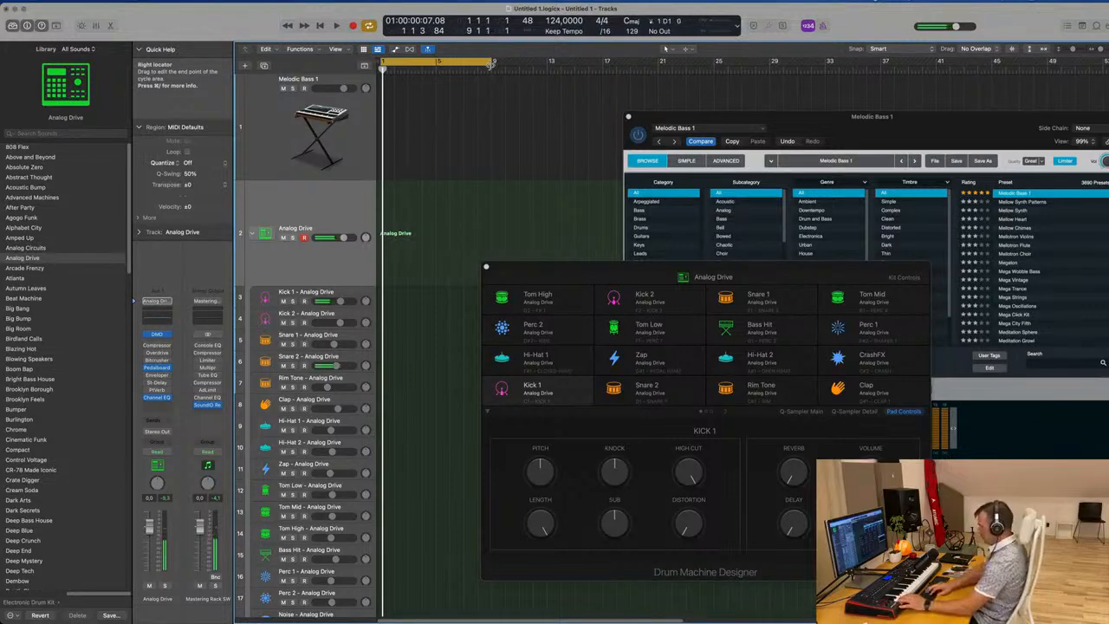
key("space")
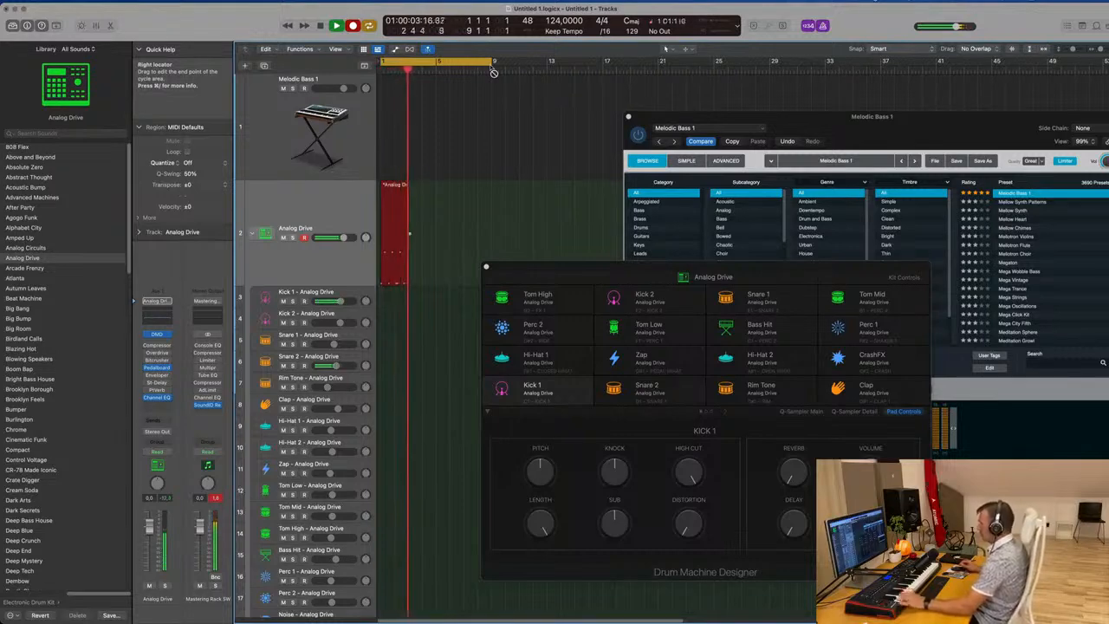
key("space")
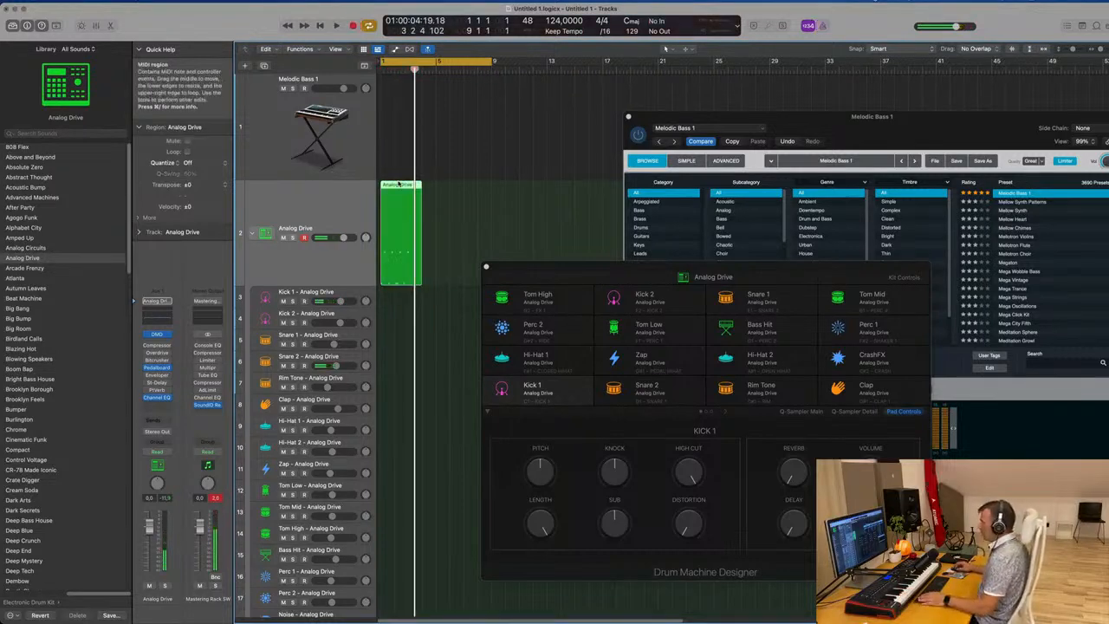
Open the recorded Analog Drive region in the Piano Roll, play it, and move the Drum Machine Designer window clear of the notes
double_click(398, 186)
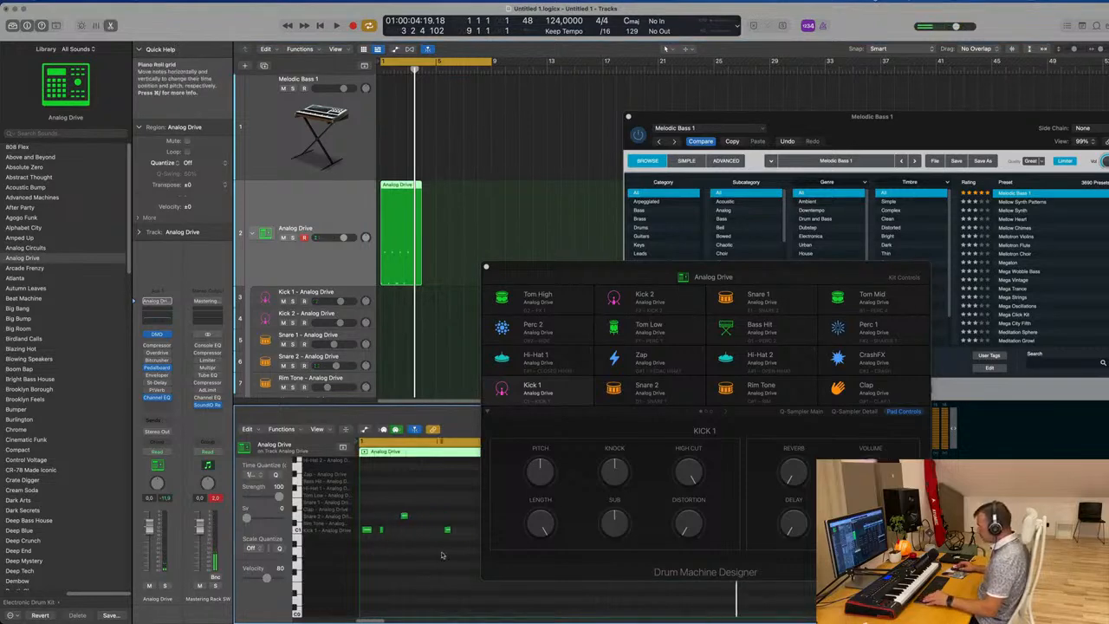
key("space")
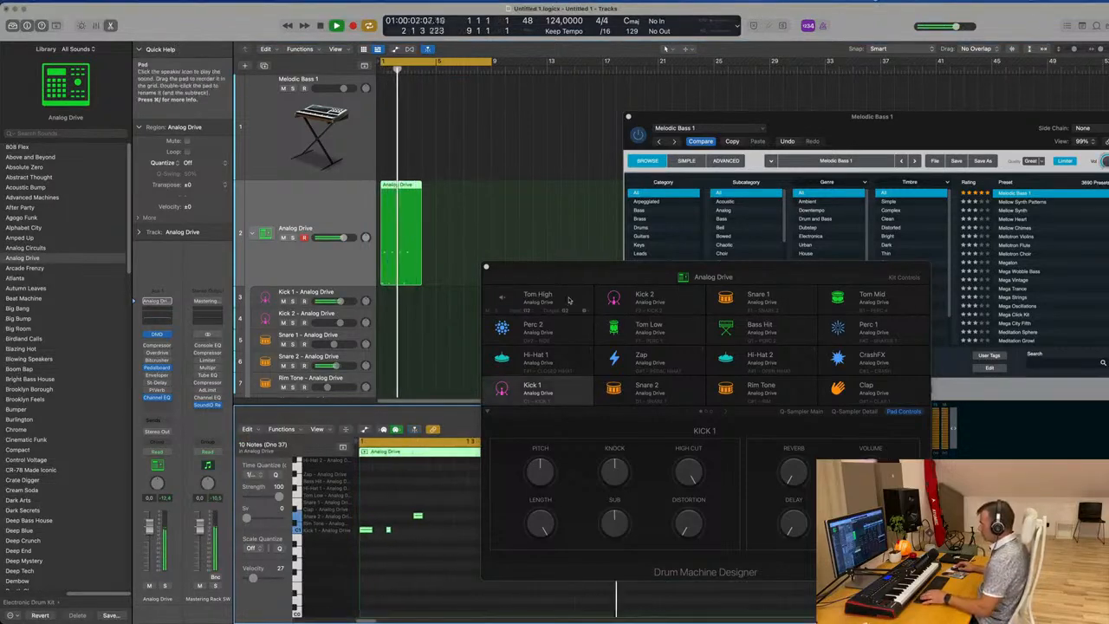
left_click_drag(655, 268, 930, 233)
key("space")
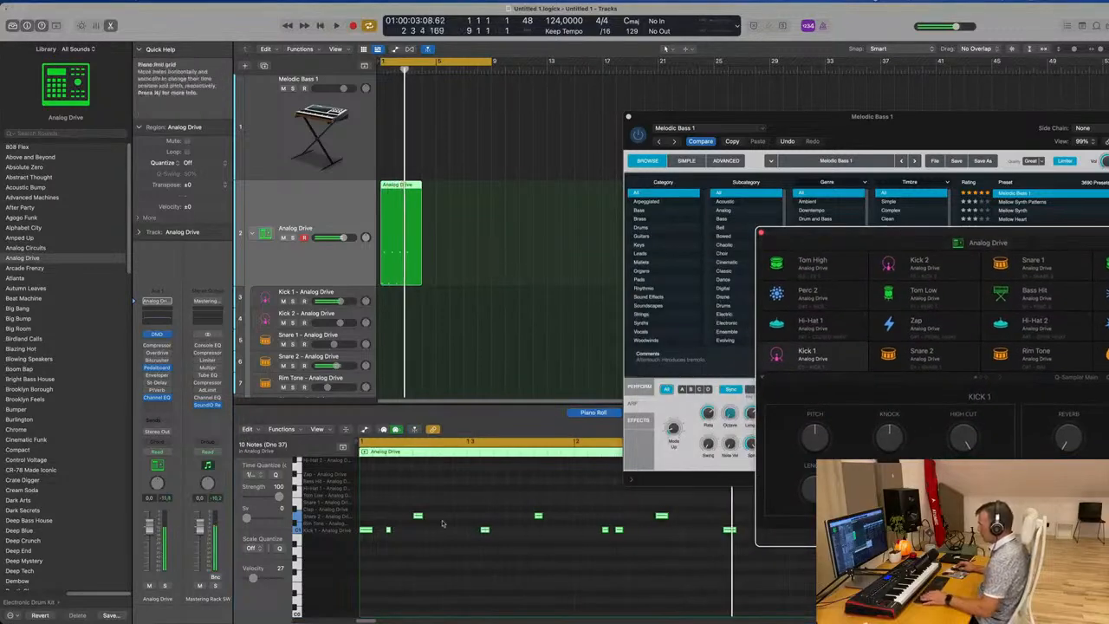
Shift the second Kick 1 note about a sixteenth later in the Piano Roll and play the pattern
left_click(388, 532)
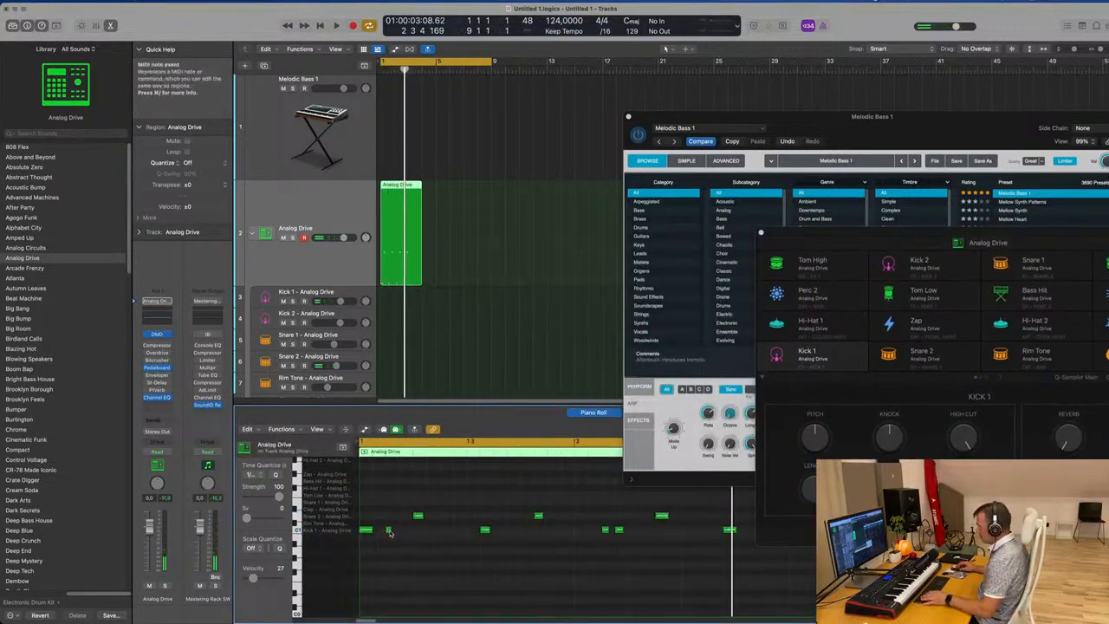
left_click_drag(392, 532, 404, 530)
key("space")
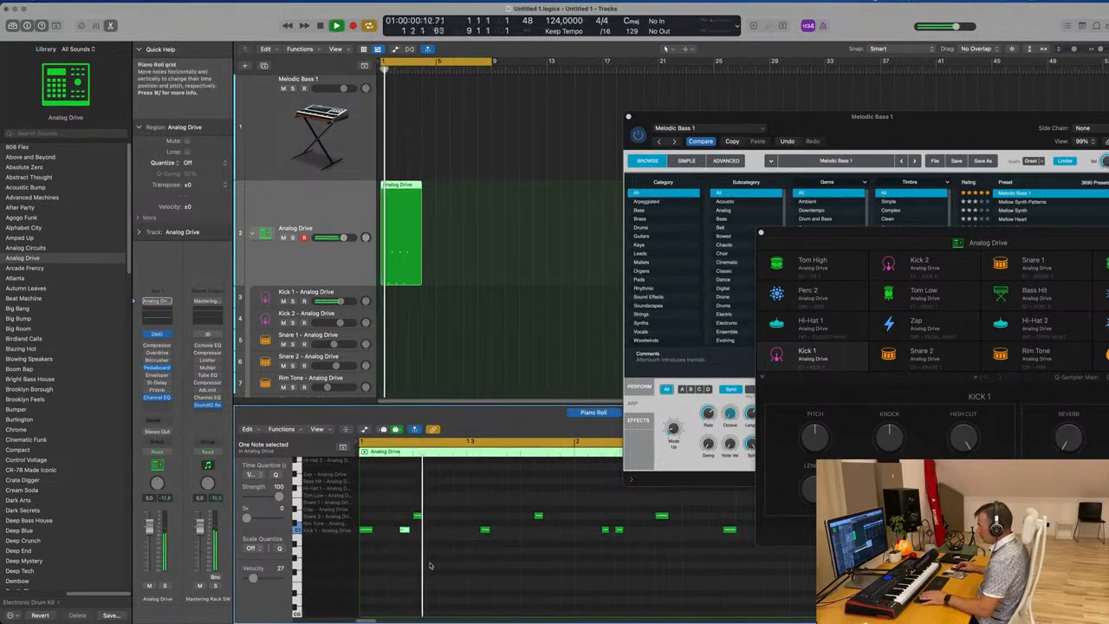
key("space")
Try showing the Piano Roll's automation area and collapsing the editor to only the lanes that contain notes
scroll(401, 549, "down", 1)
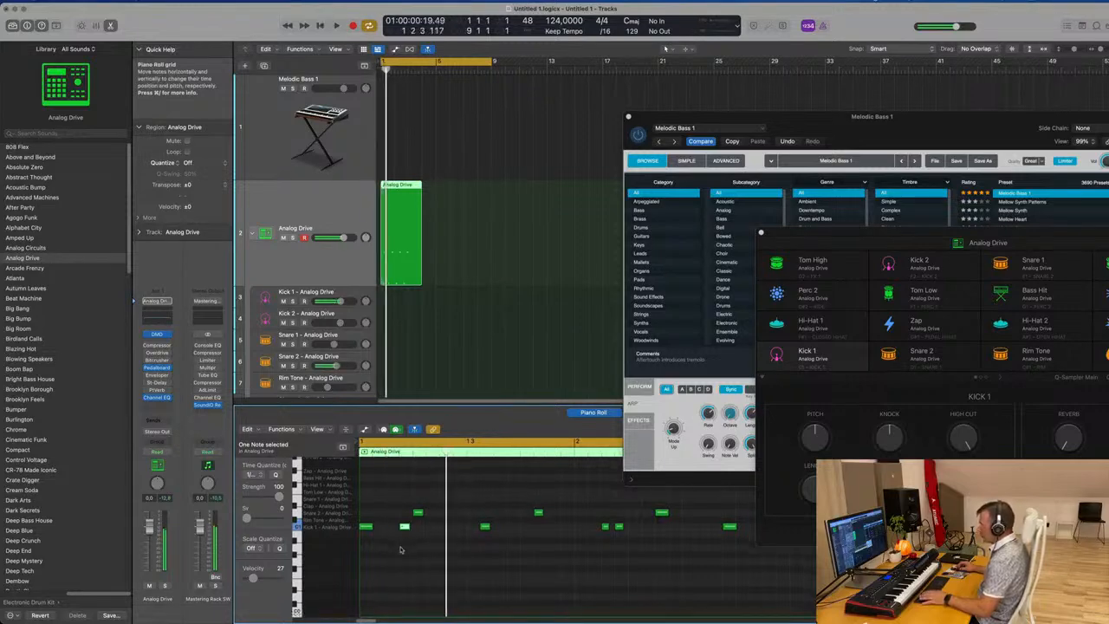
scroll(400, 549, "down", 1)
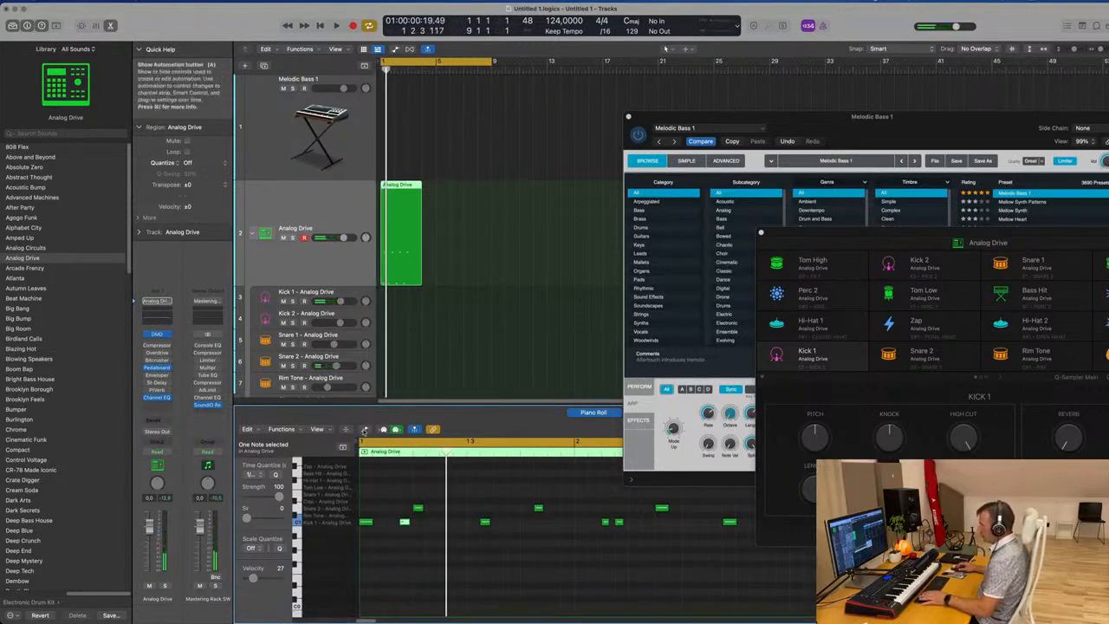
left_click(364, 430)
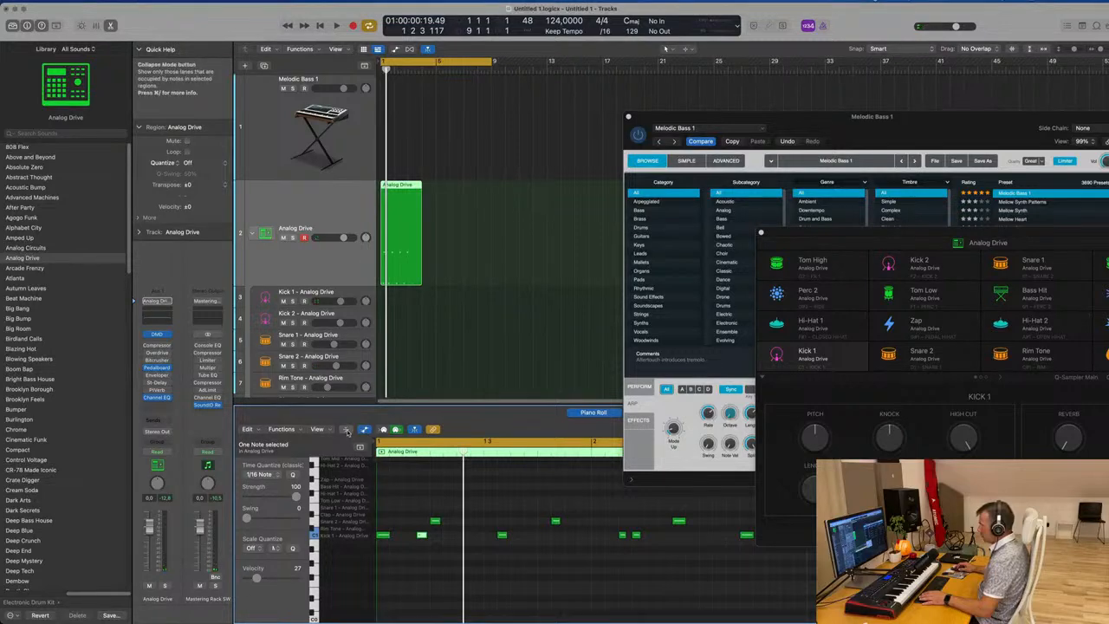
left_click(348, 432)
left_click(347, 432)
scroll(397, 572, "down", 3)
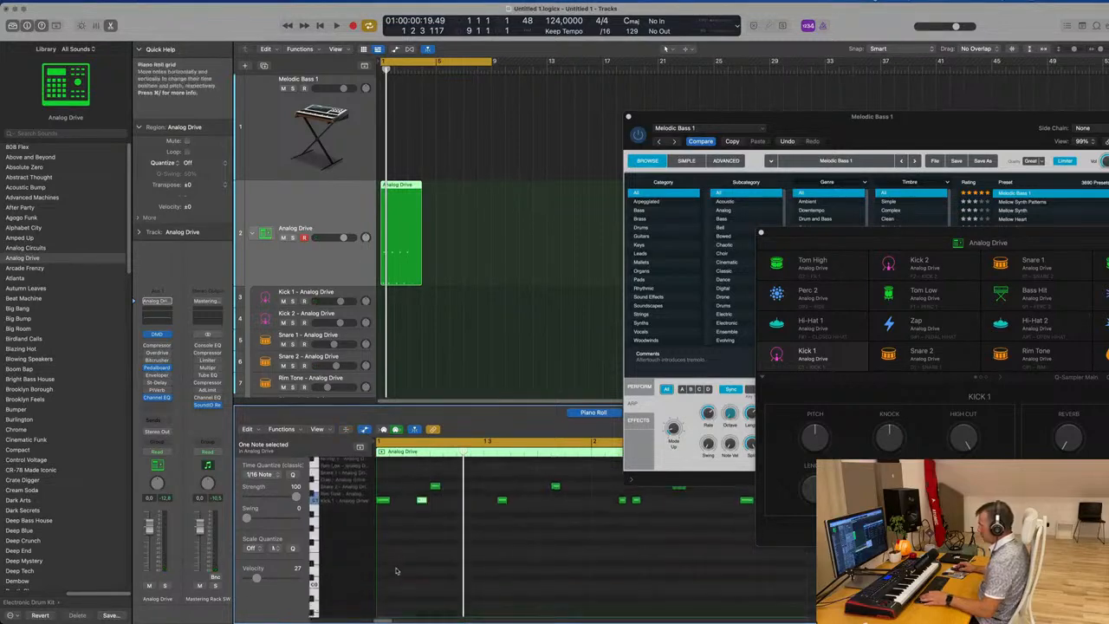
scroll(398, 570, "up", 5)
scroll(397, 565, "down", 2)
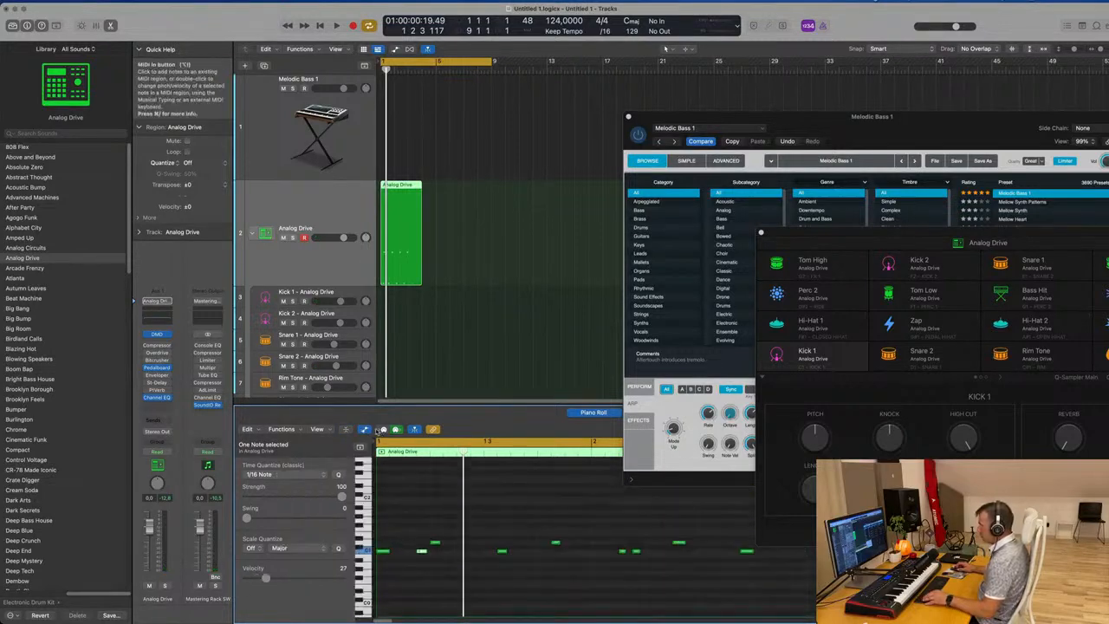
scroll(483, 530, "up", 2)
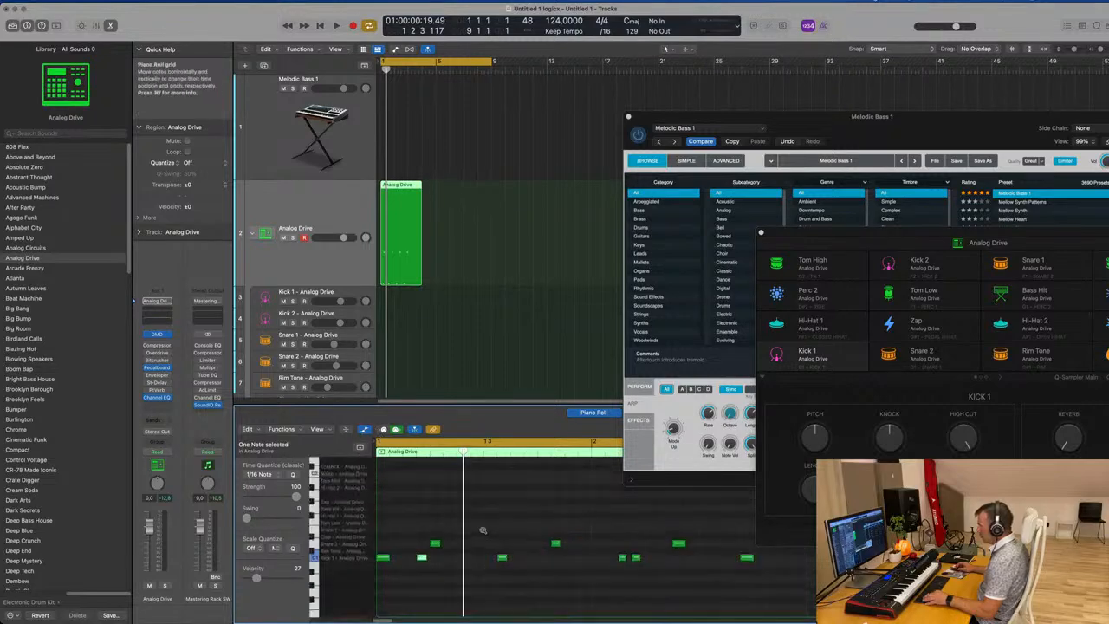
left_click(348, 432)
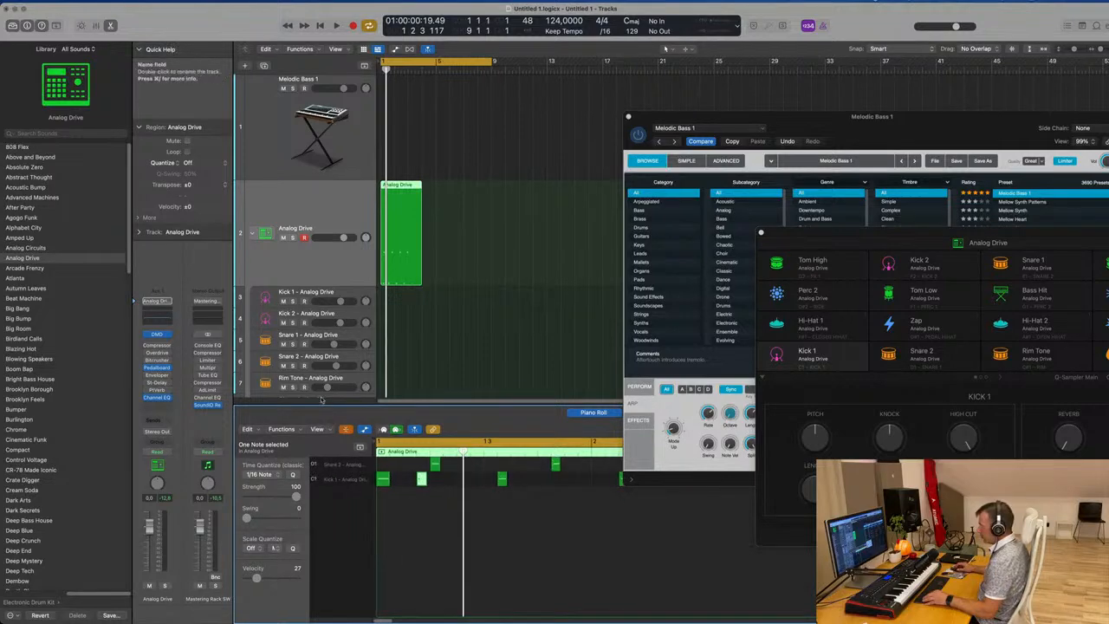
Look through the Piano Roll's view options and restore the full keyboard view by turning Collapse mode off
left_click(318, 430)
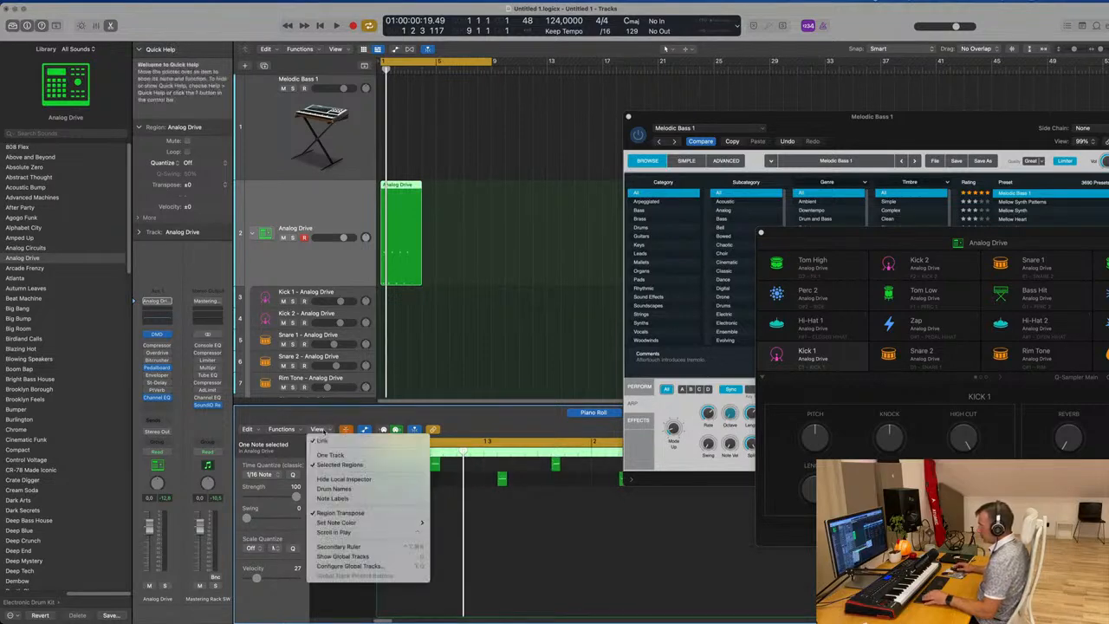
left_click(355, 547)
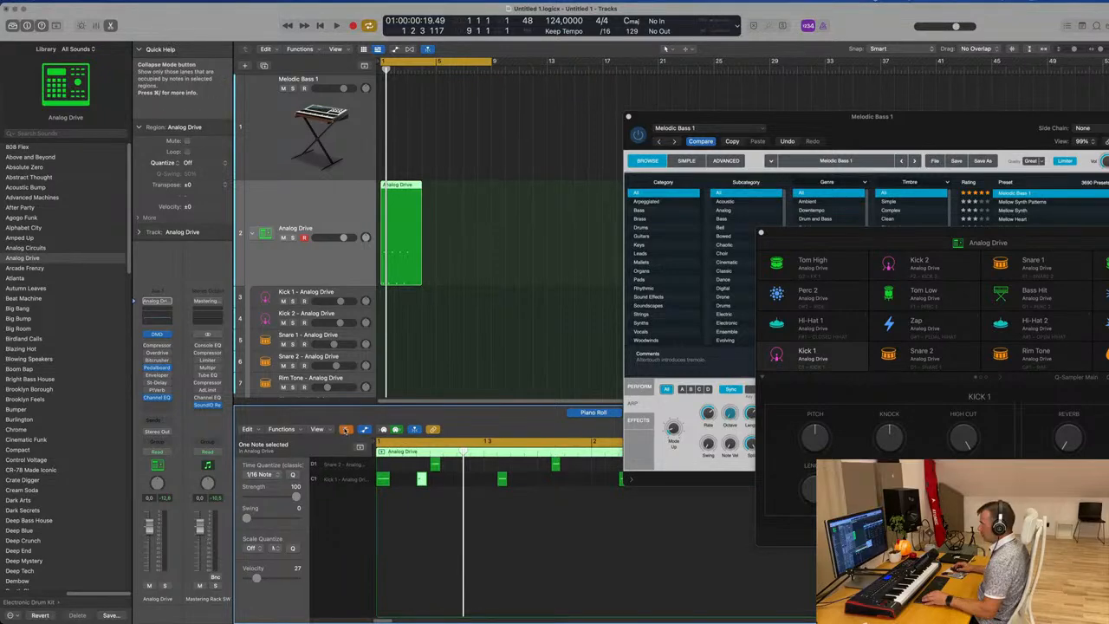
left_click(346, 430)
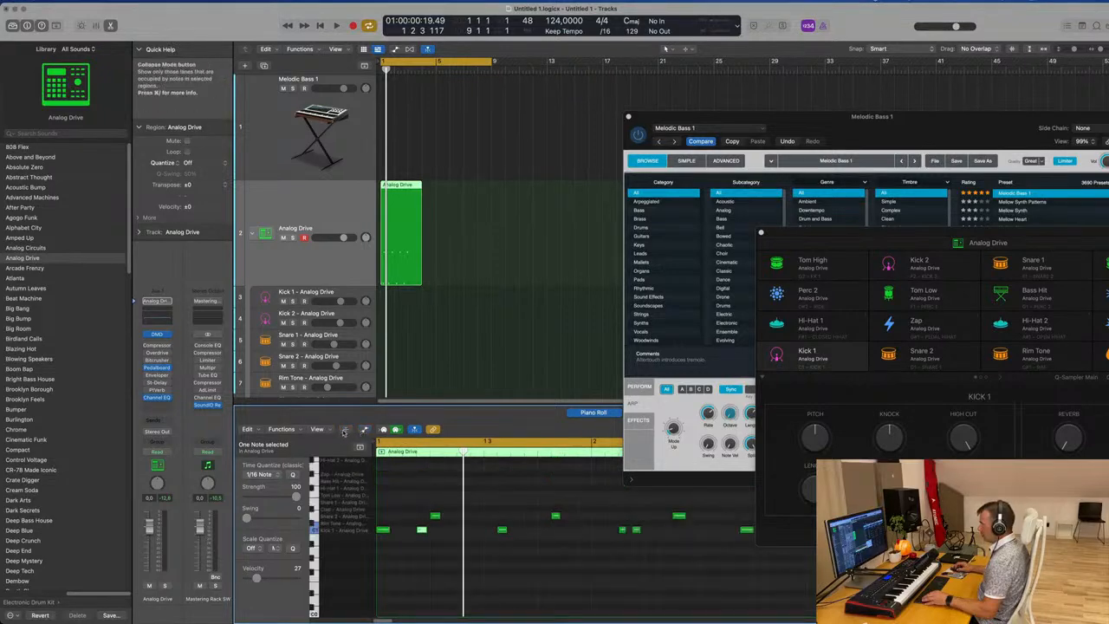
left_click(345, 431)
left_click(345, 431)
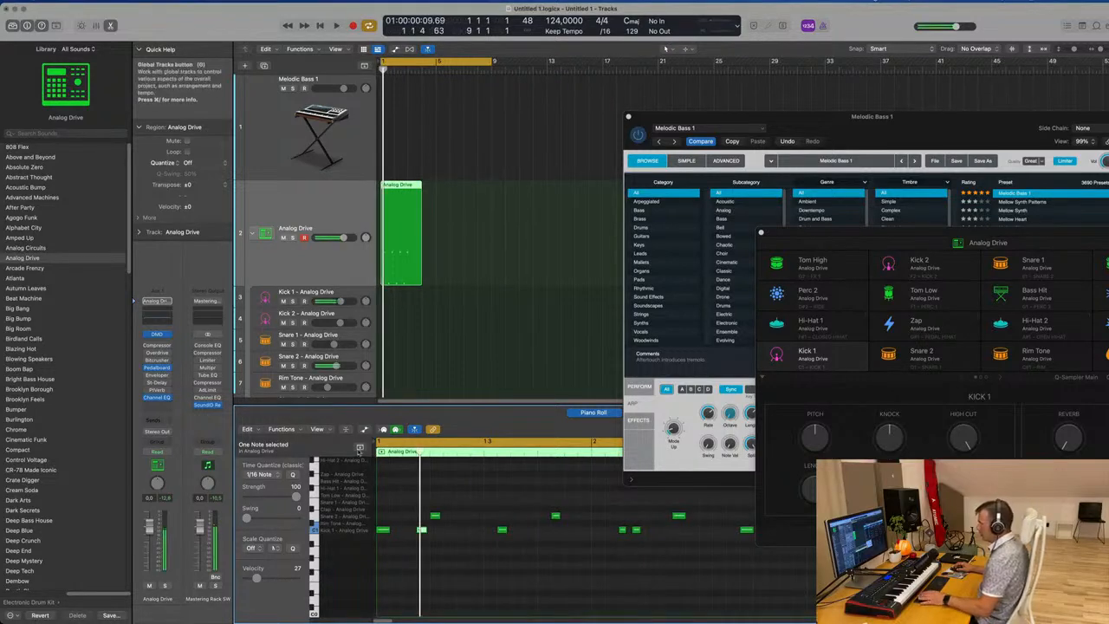
Check the Piano Roll's global tracks and keyboard range, and play back the drum pattern
left_click(360, 448)
left_click(359, 448)
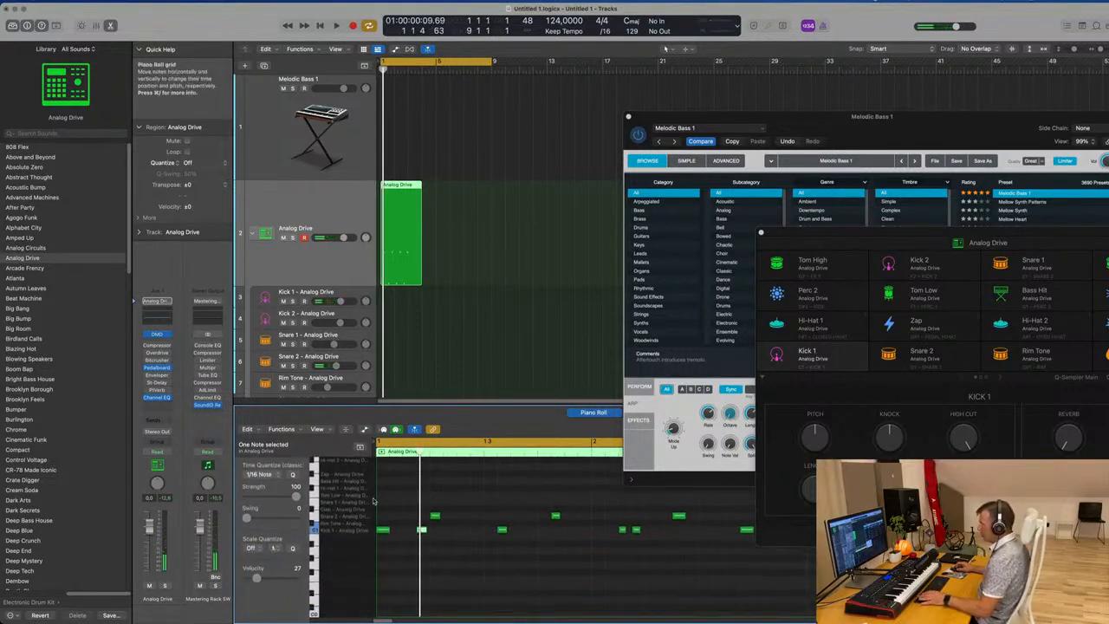
scroll(350, 573, "down", 5)
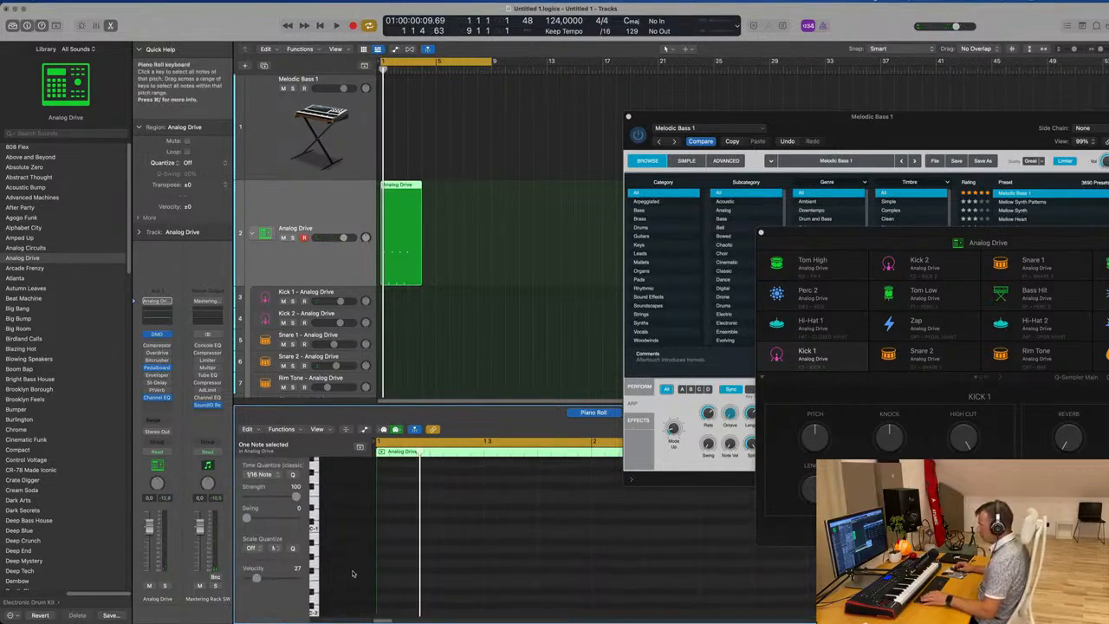
scroll(356, 559, "up", 5)
key("space")
scroll(365, 538, "down", 5)
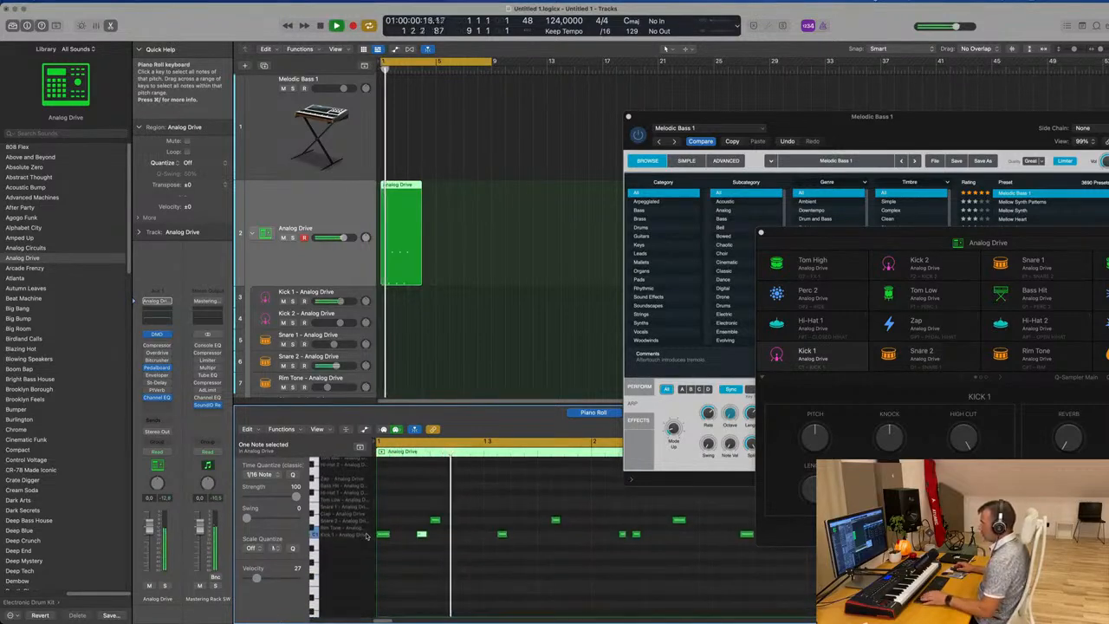
key("space")
Reselect the Analog Drive region and audition its notes in the Piano Roll, with the second Kick 1 note selected
left_click(455, 228)
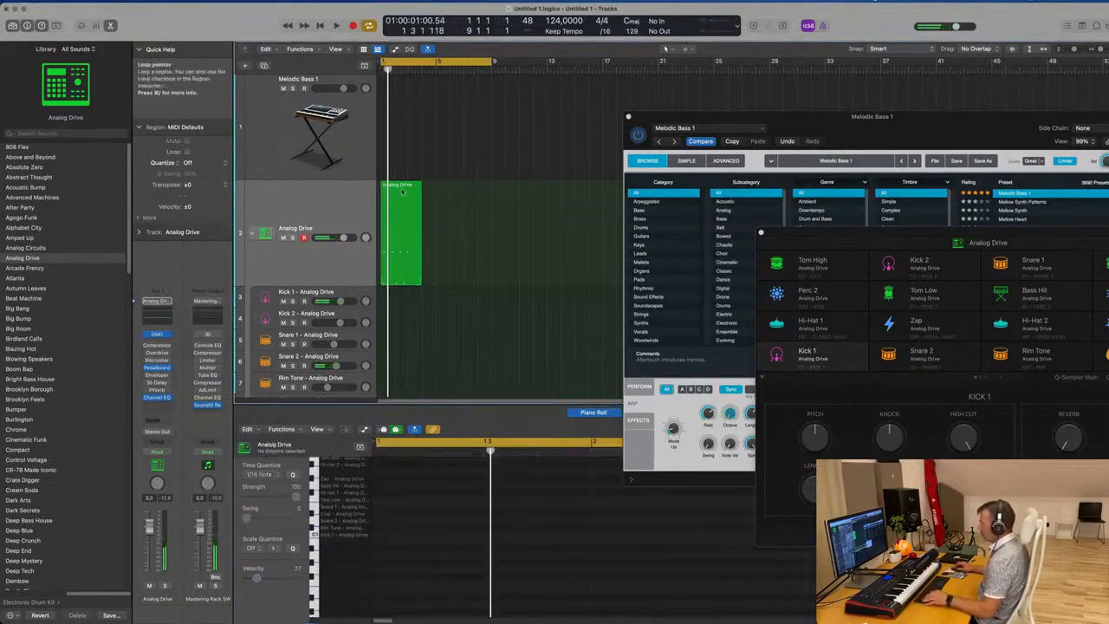
left_click(408, 236)
scroll(470, 468, "down", 5)
key("space")
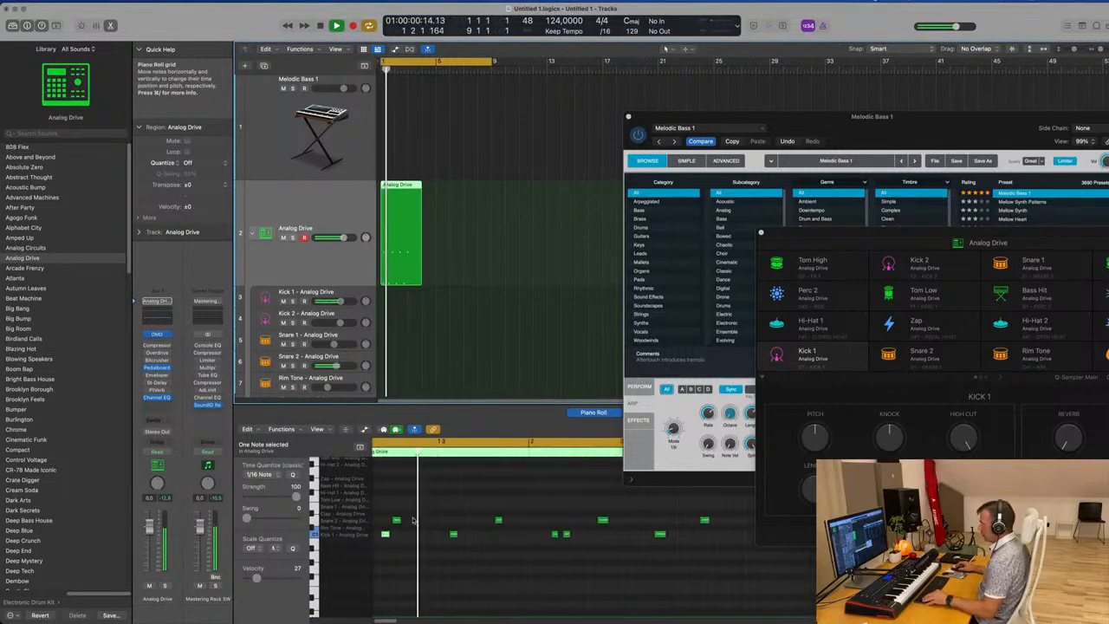
scroll(425, 531, "up", 5)
left_click(431, 535)
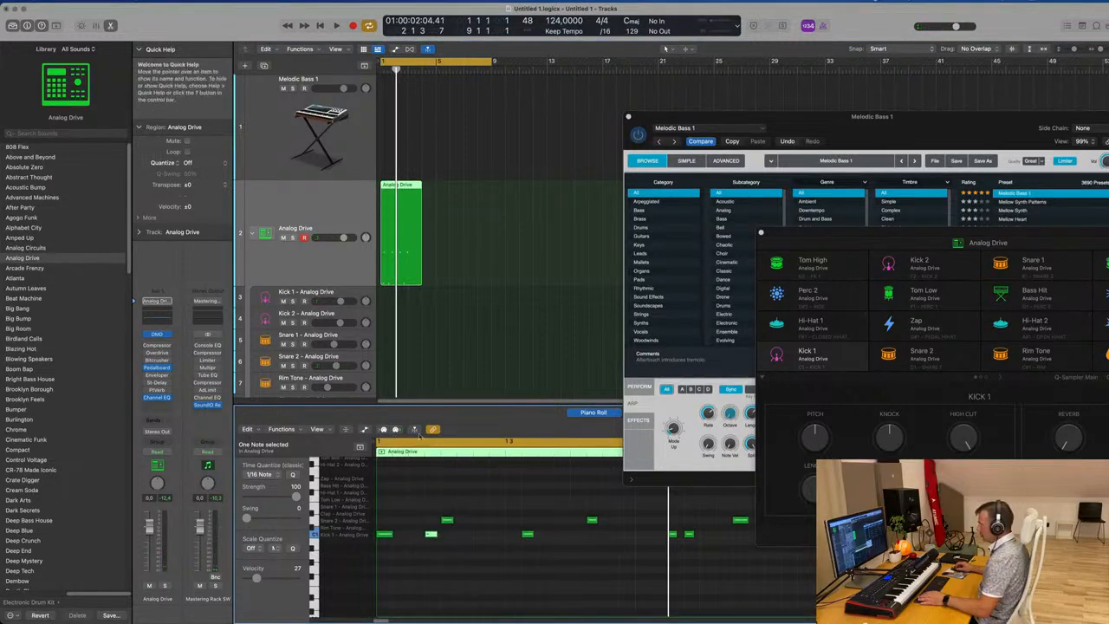
Turn off Catch Playhead in the Piano Roll and collapse the editor to the lanes that contain notes
left_click(415, 430)
left_click(345, 431)
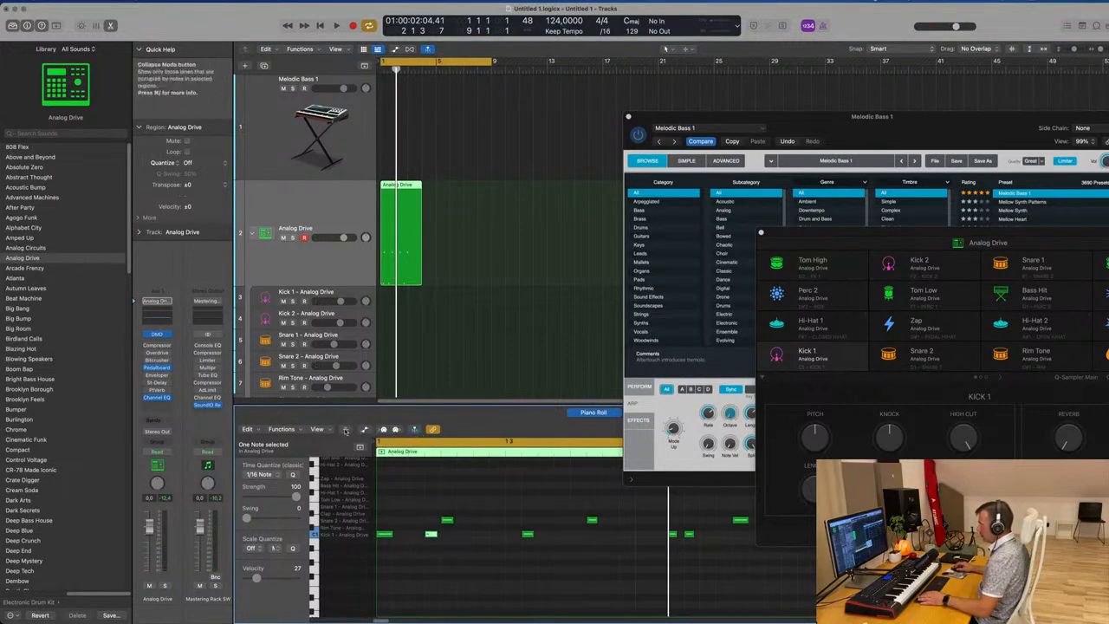
left_click(317, 429)
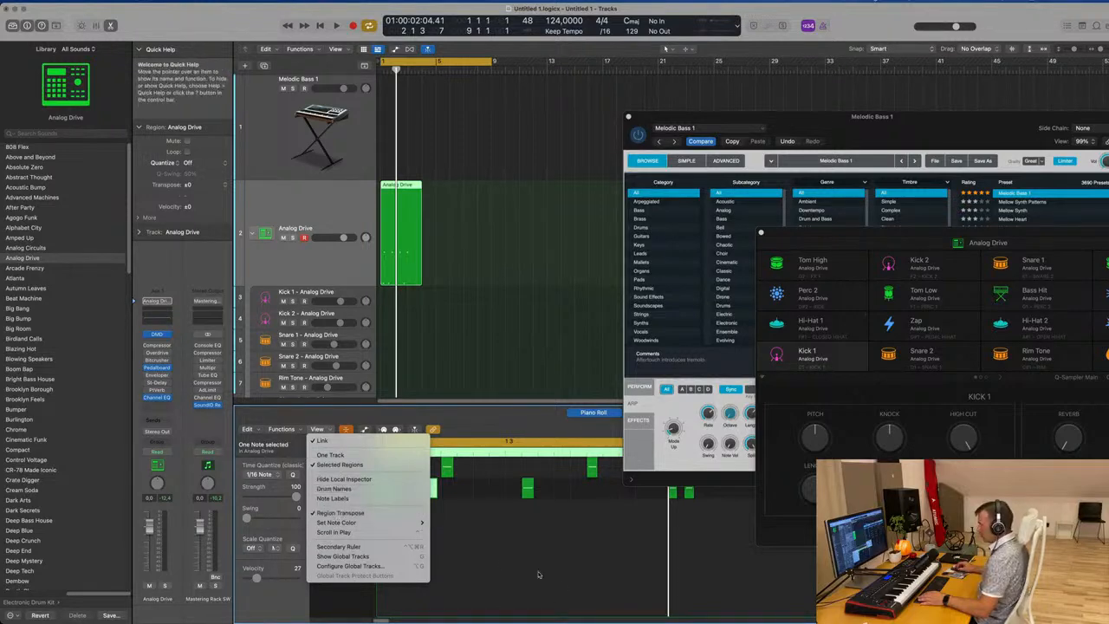
left_click(338, 488)
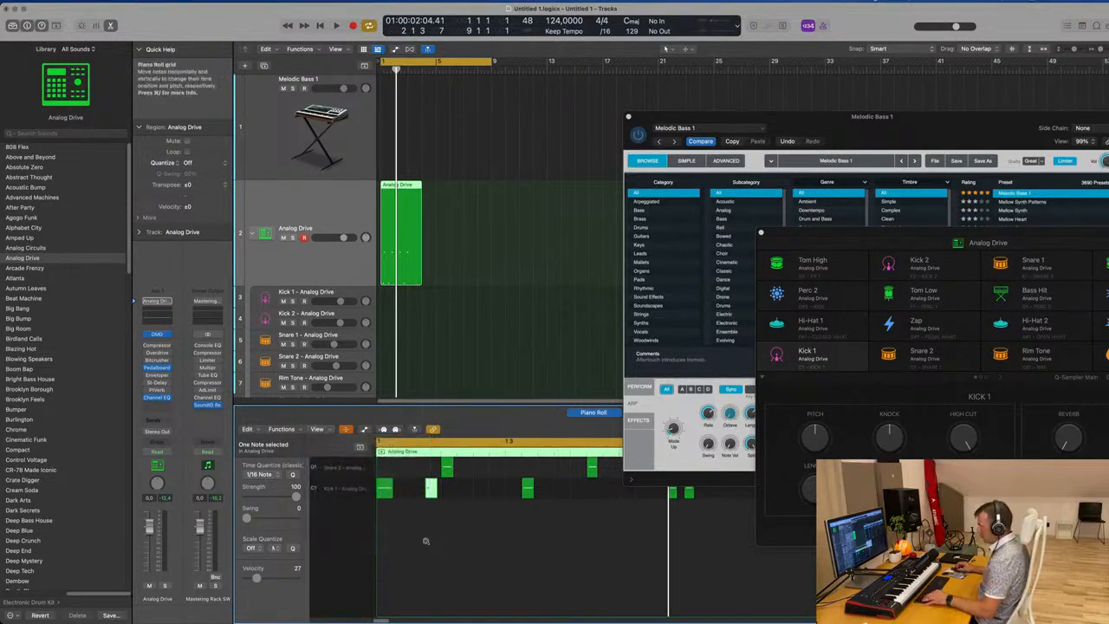
scroll(426, 541, "up", 1)
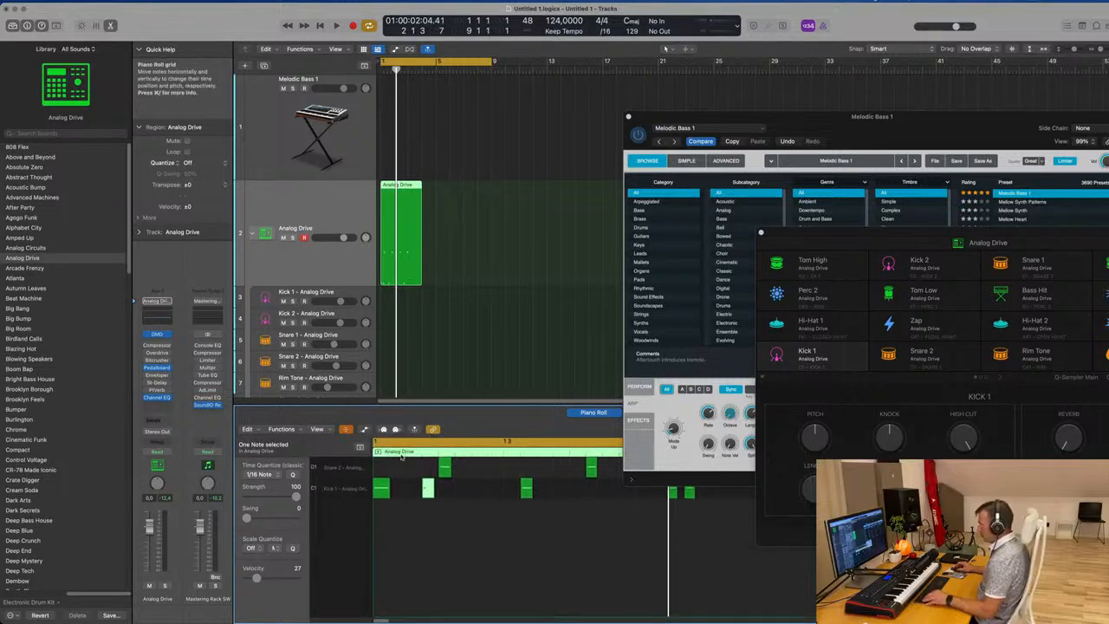
Show the global tracks and the automation area in the Piano Roll
left_click(359, 449)
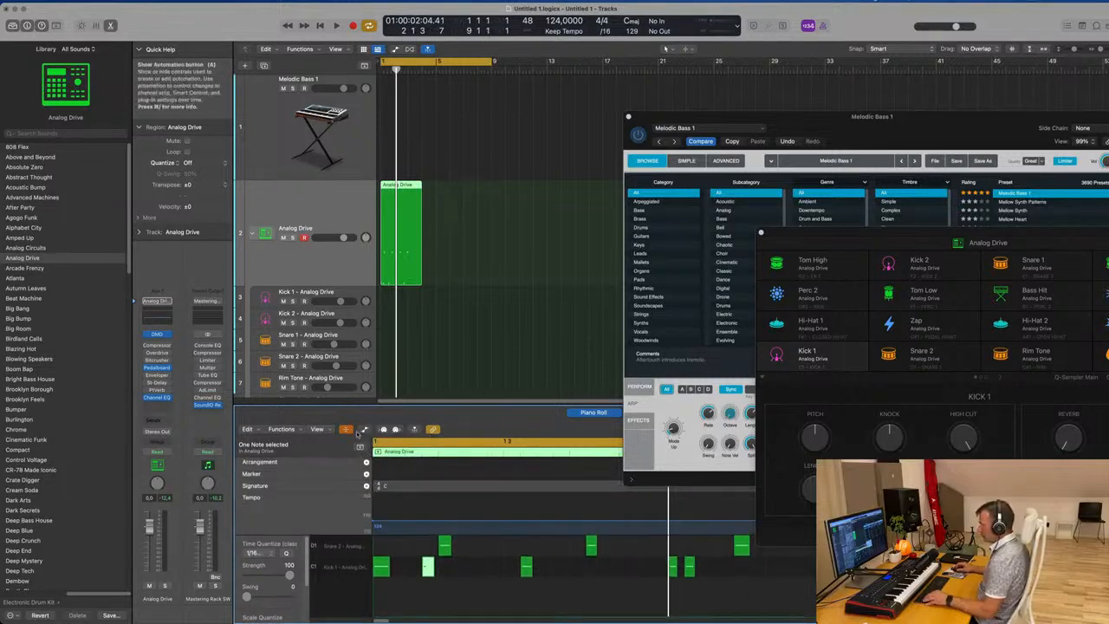
left_click(365, 430)
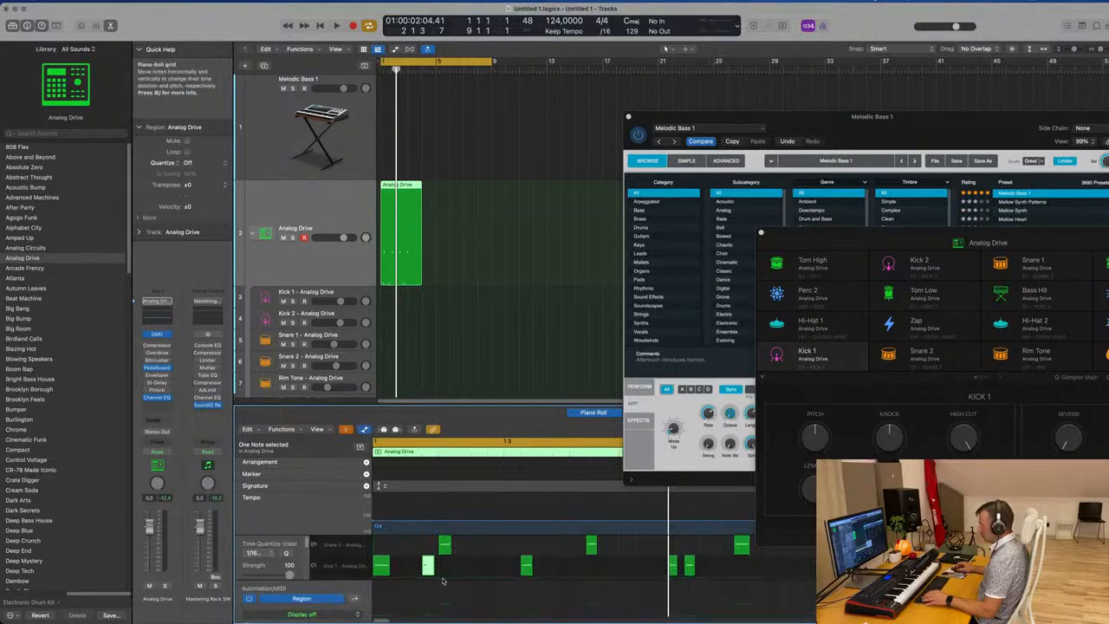
Turn off the collapsed lane view in the Piano Roll and enlarge the editor to show the kick and snare lanes
left_click(346, 429)
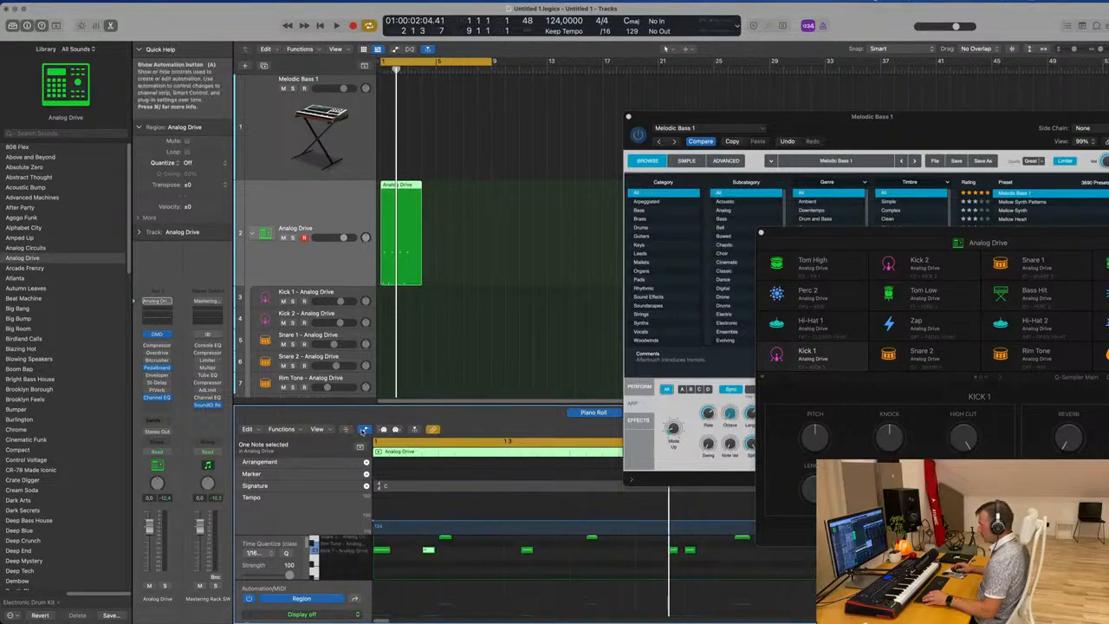
left_click(364, 430)
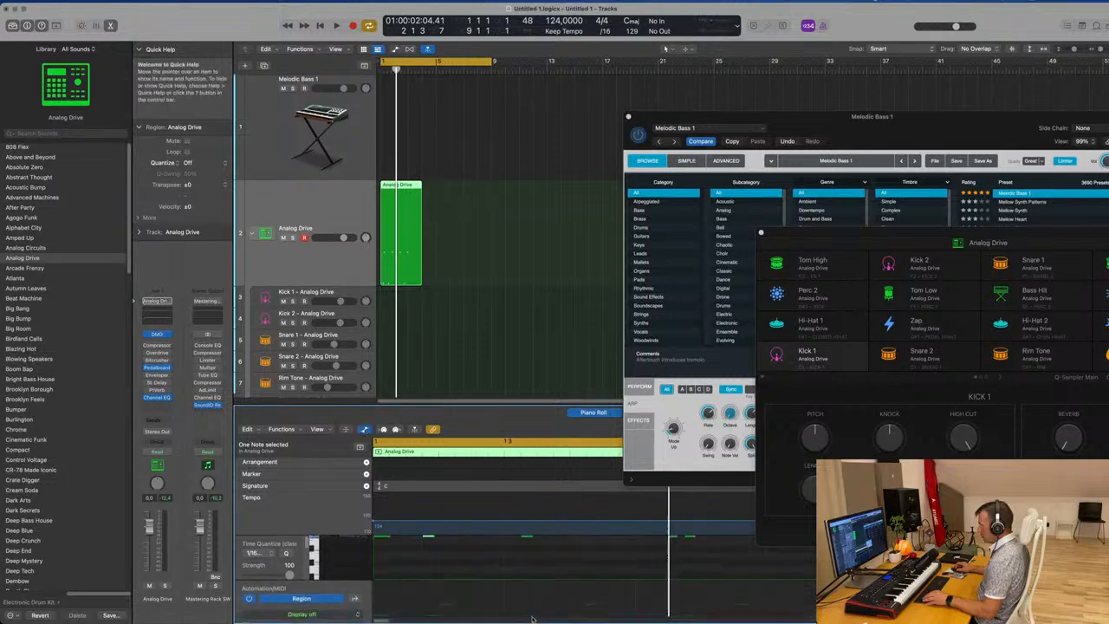
scroll(464, 576, "up", 2)
left_click(428, 545)
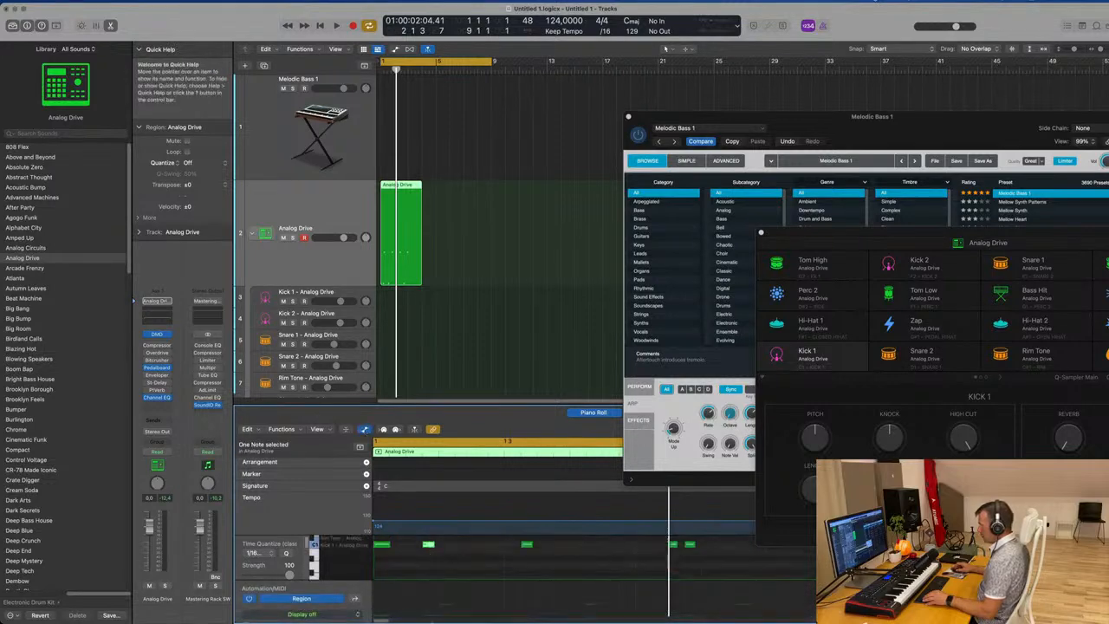
scroll(426, 606, "down", 2)
left_click(429, 615)
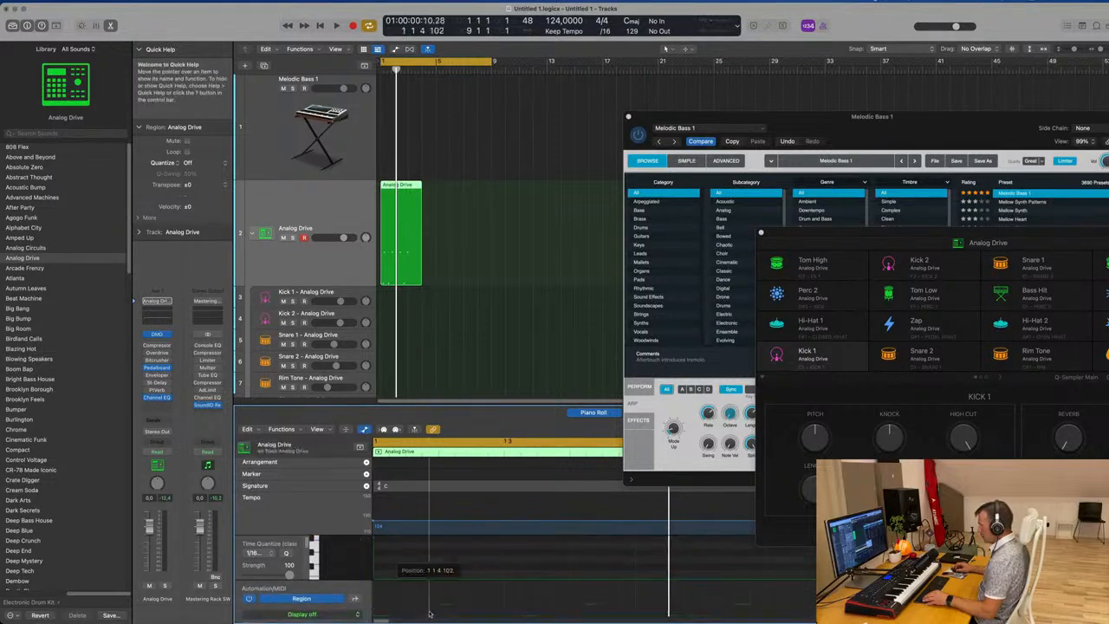
left_click_drag(472, 401, 475, 237)
scroll(424, 353, "up", 2)
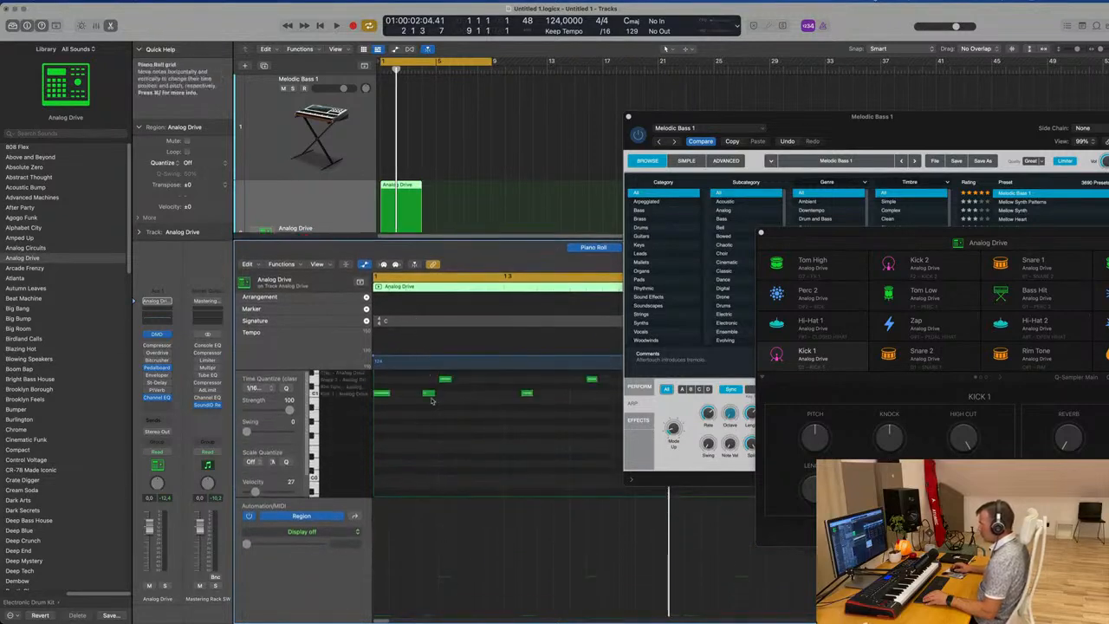
Select the first Snare 2 note and play back the drum pattern while checking the region in the tracks area
left_click(445, 381)
key("space")
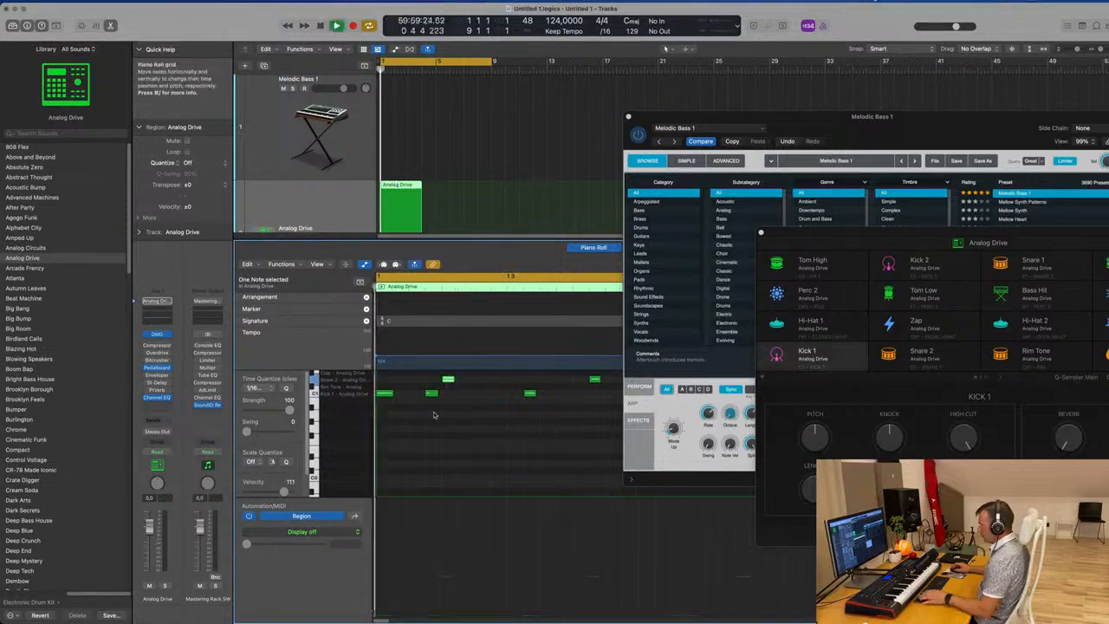
scroll(456, 183, "down", 2)
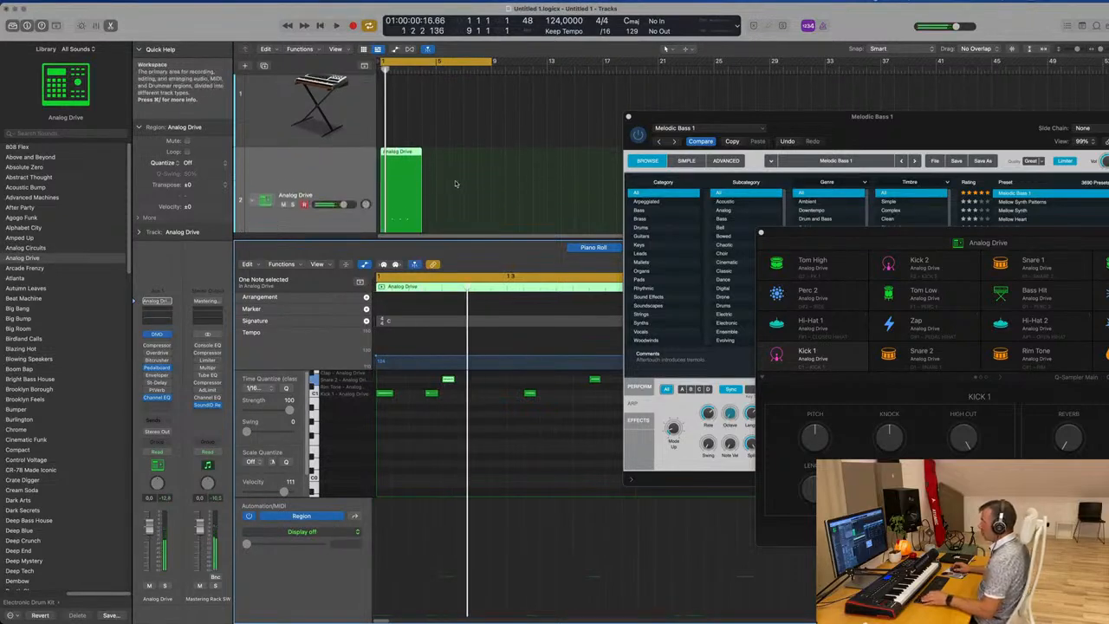
scroll(452, 173, "down", 3)
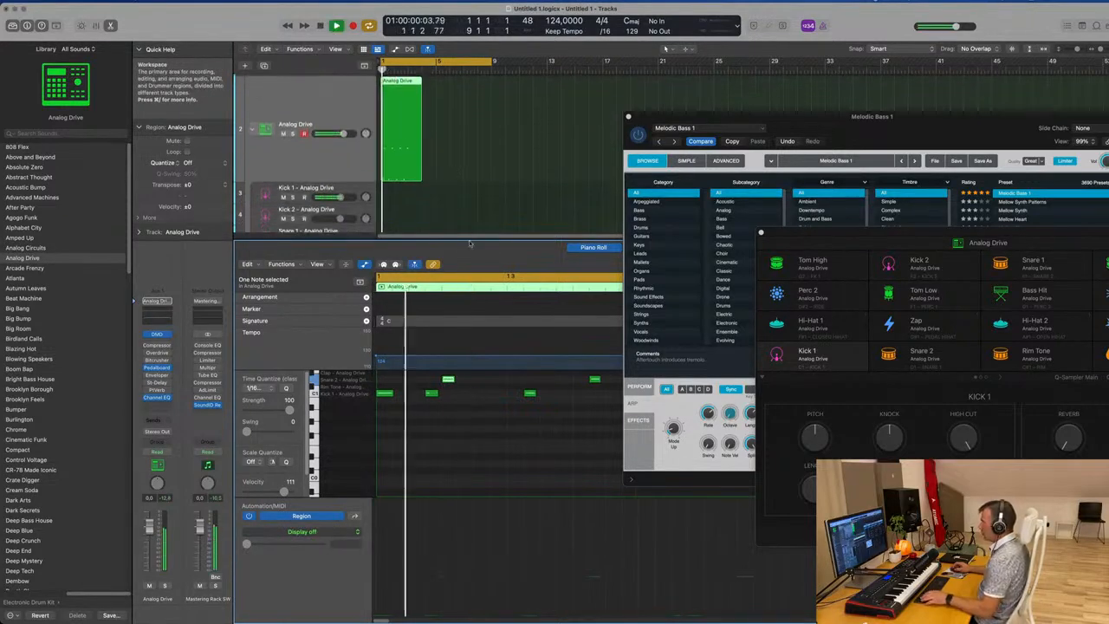
scroll(509, 385, "down", 5)
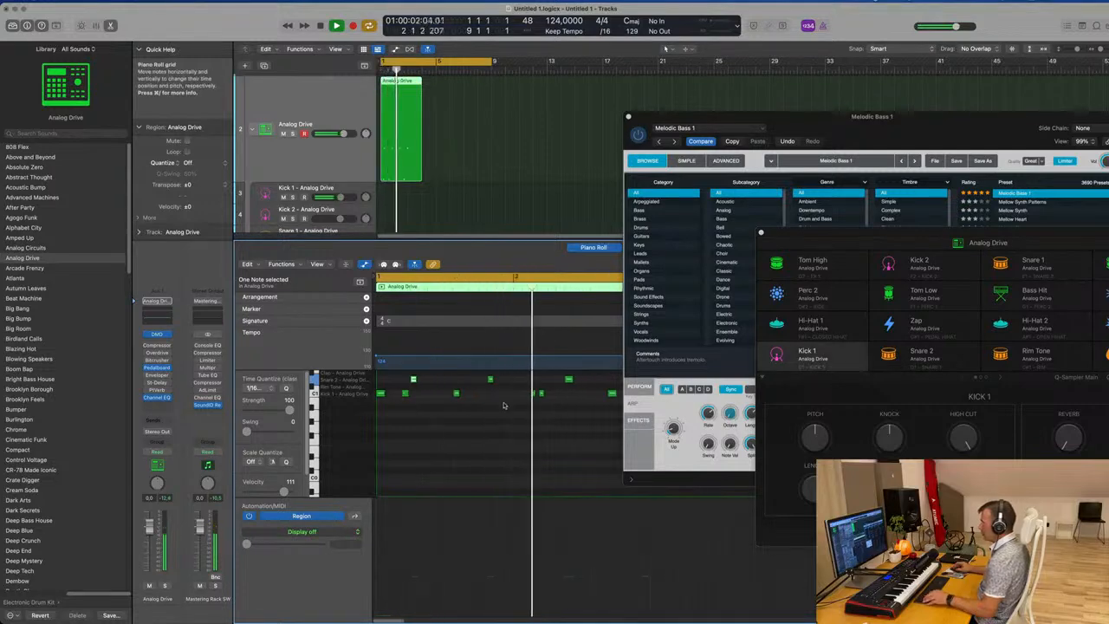
key("space")
Move the Kick 1 note just after bar 2 slightly earlier in the Piano Roll and play back the pattern
left_click(504, 400)
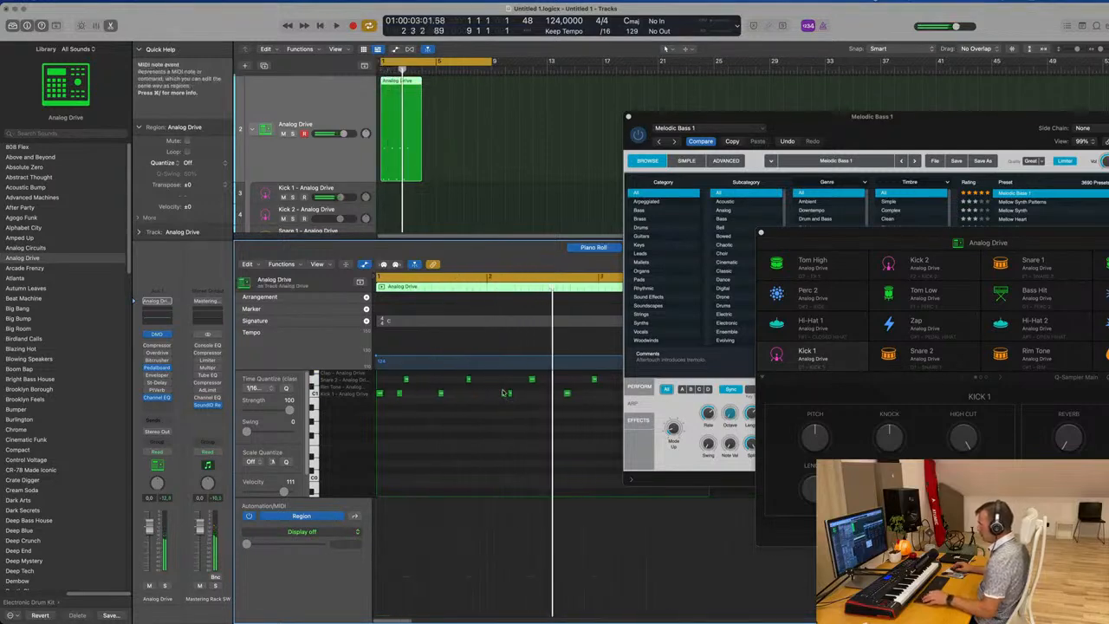
left_click_drag(502, 395, 495, 397)
key("space")
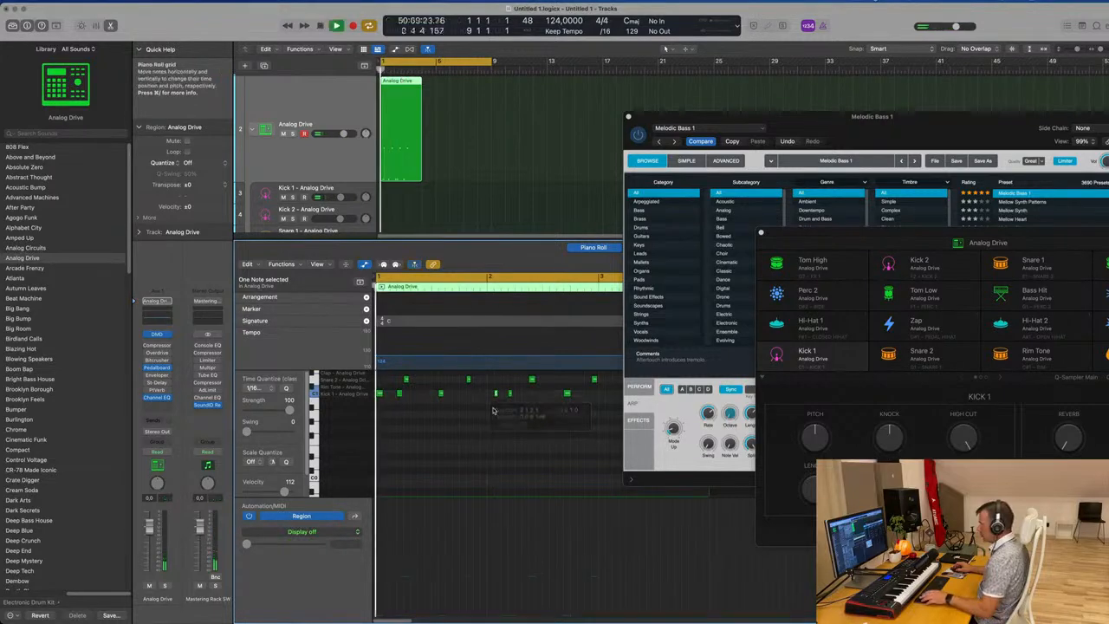
scroll(494, 410, "up", 2)
scroll(493, 410, "down", 2)
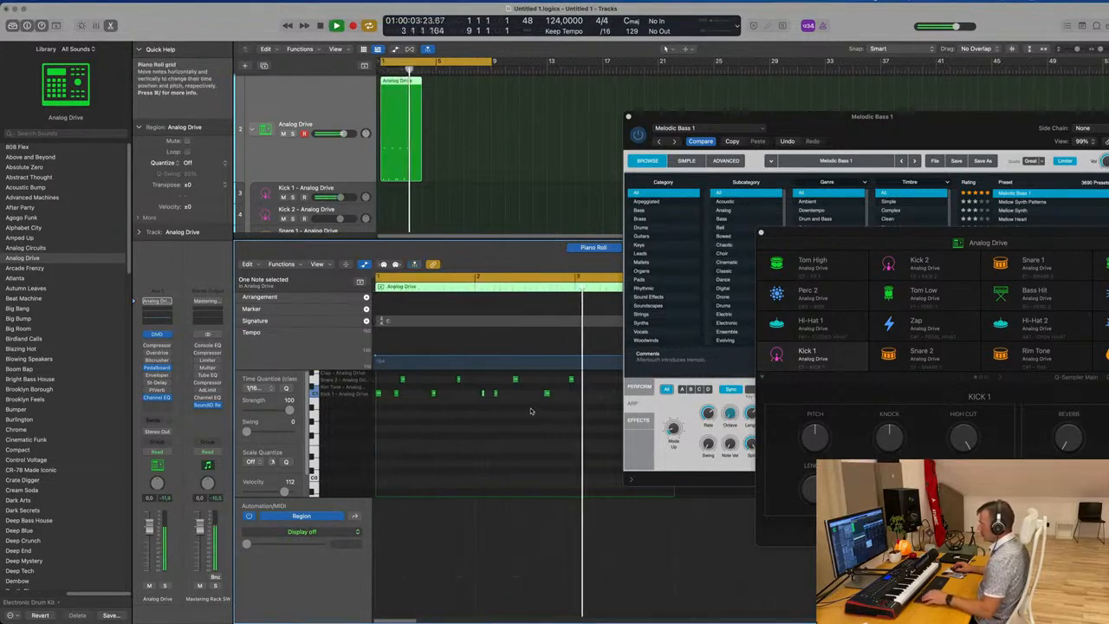
Split the Analog Drive region at bar 3 and delete the part after the split
scroll(450, 104, "up", 4)
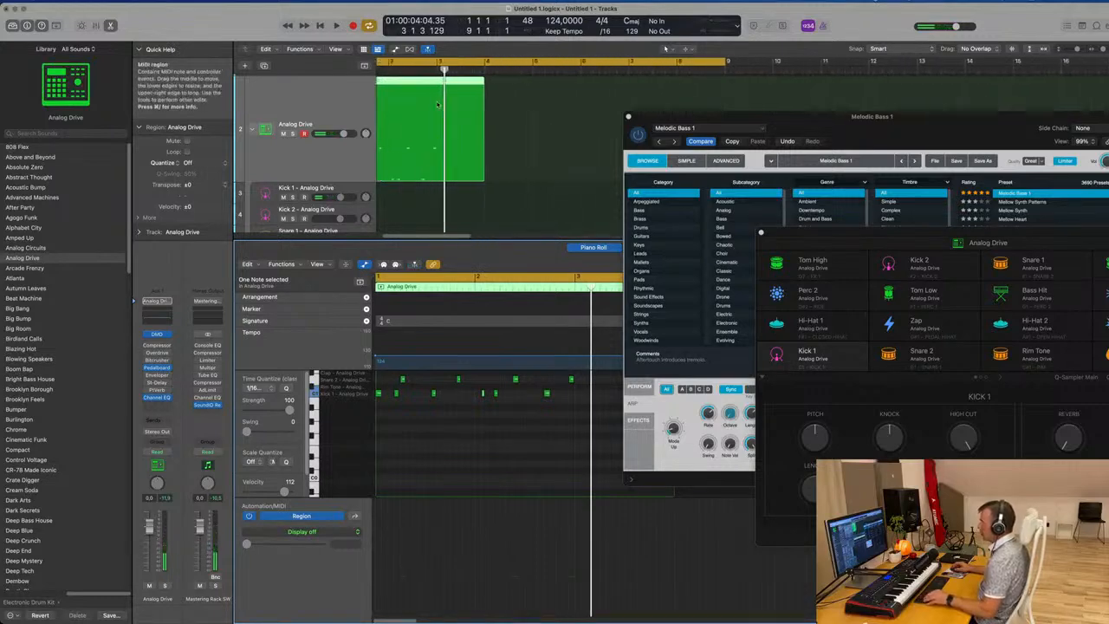
double_click(477, 84, "super")
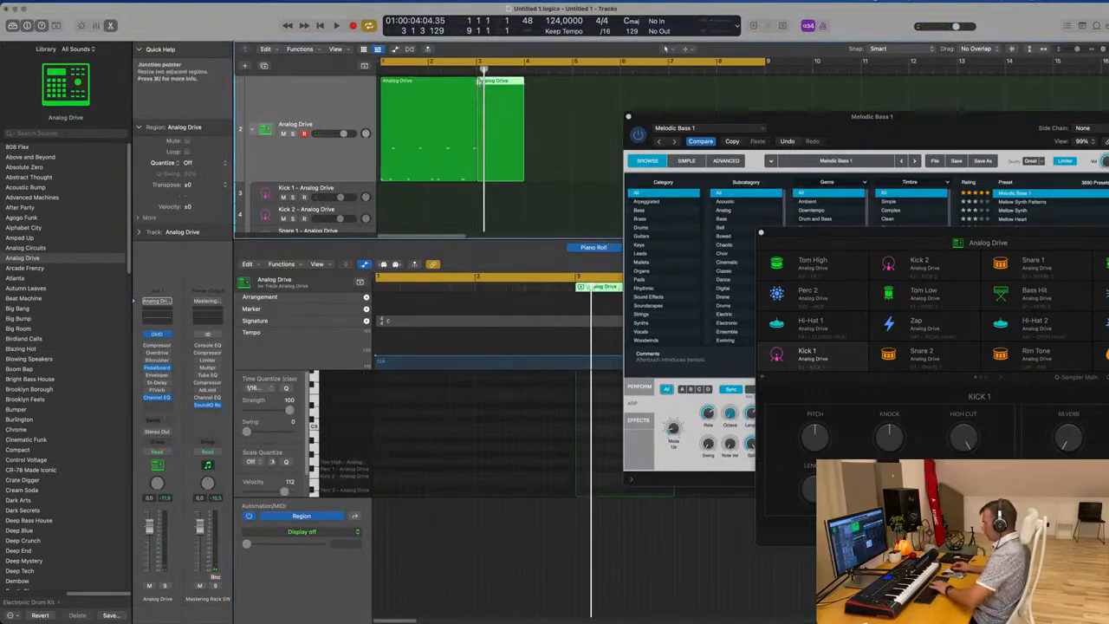
key("Delete")
scroll(451, 150, "down", 2)
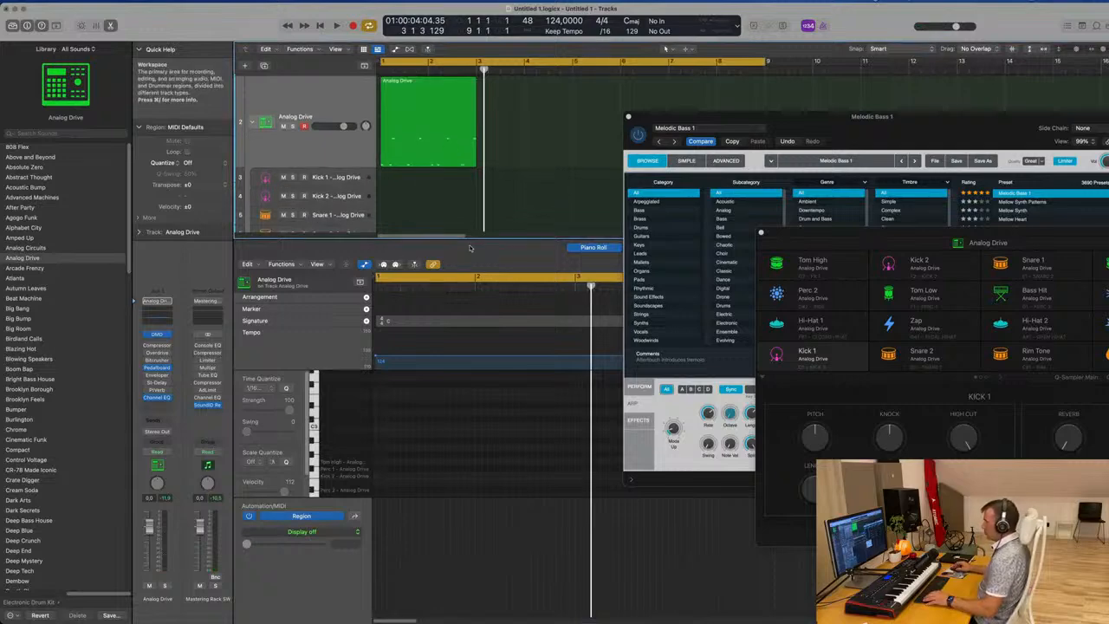
Enlarge the tracks area and copy the two-bar Analog Drive region to the Kick 1 subtrack
left_click_drag(473, 237, 473, 465)
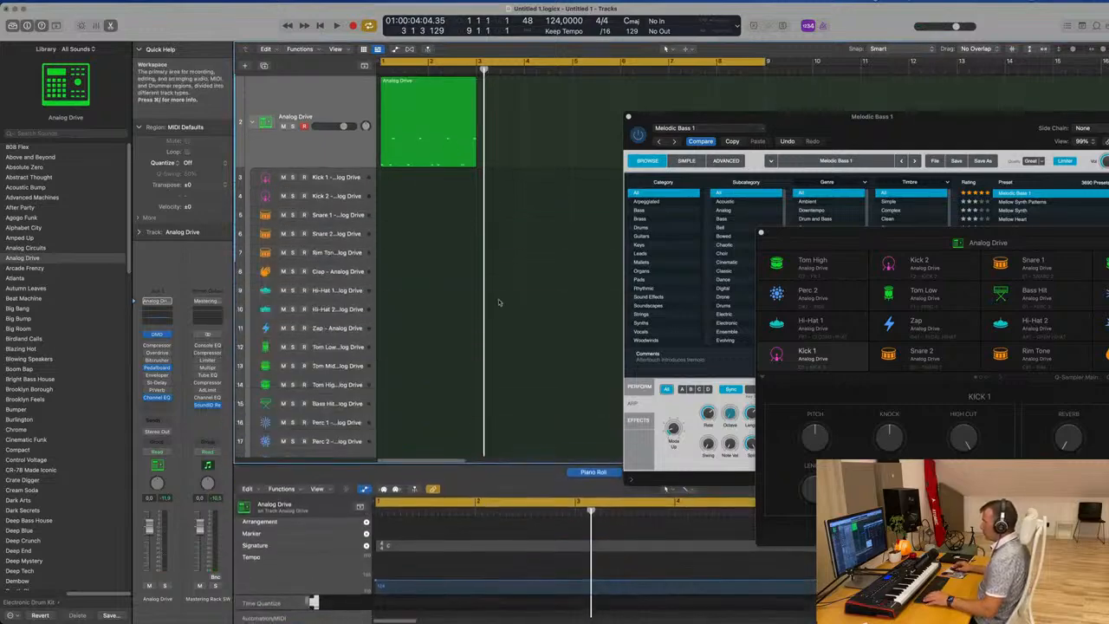
left_click(419, 112)
left_click_drag(419, 112, 390, 180)
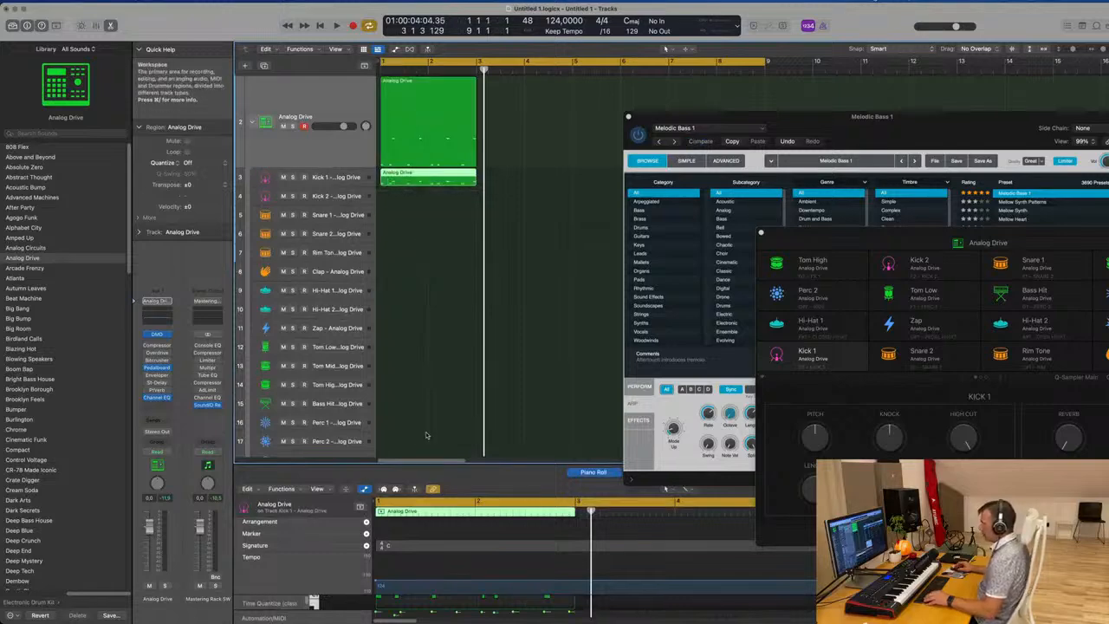
Enlarge the Piano Roll, delete the four snare notes from the Kick 1 region, and start playback
left_click_drag(467, 464, 466, 333)
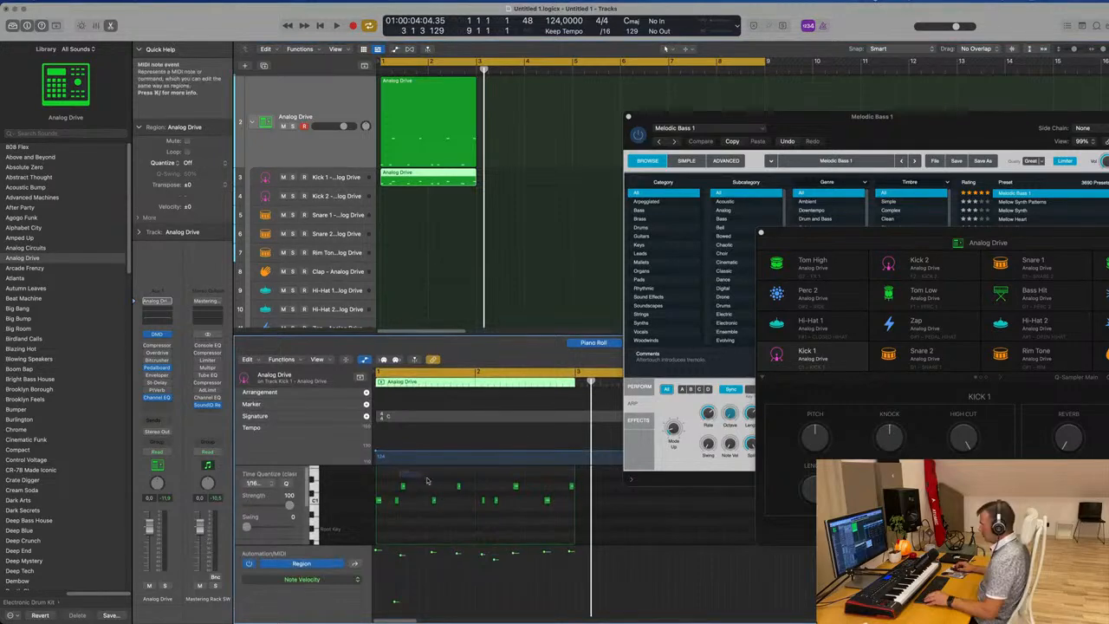
left_click_drag(426, 481, 576, 494)
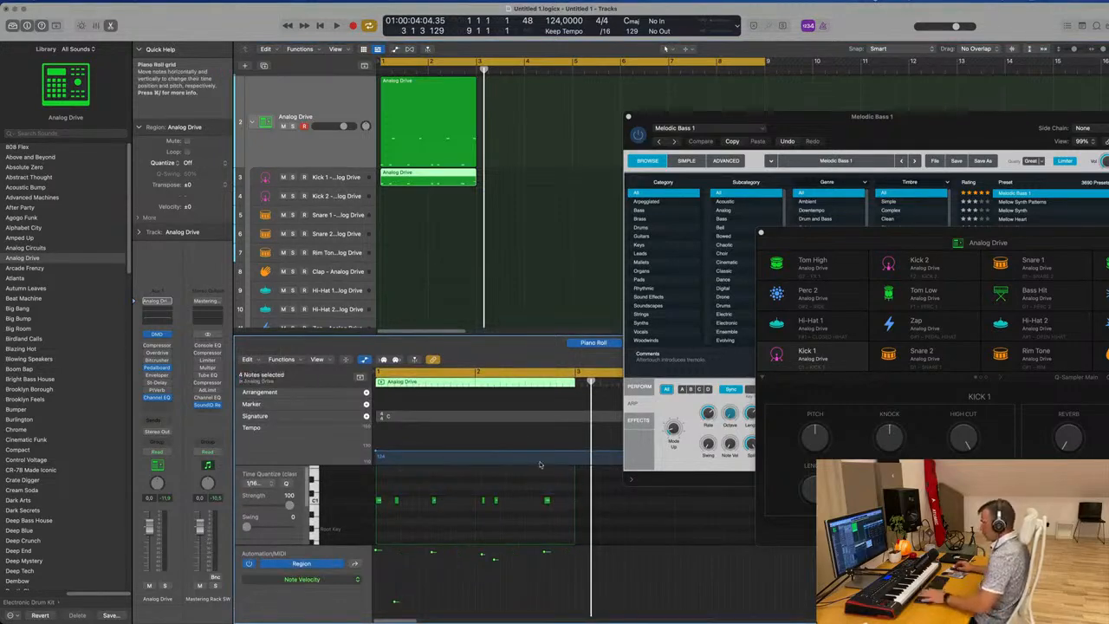
key("space")
Copy the main Analog Drive region to the Snare 1 subtrack and delete the kick notes from the copy
left_click(438, 145)
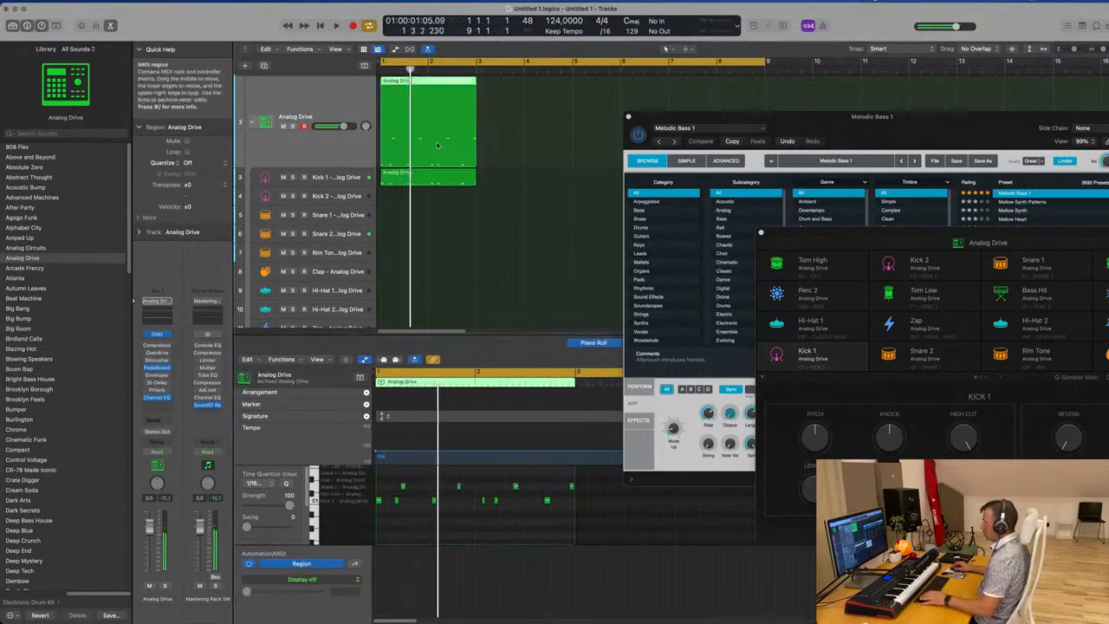
left_click_drag(449, 138, 436, 222)
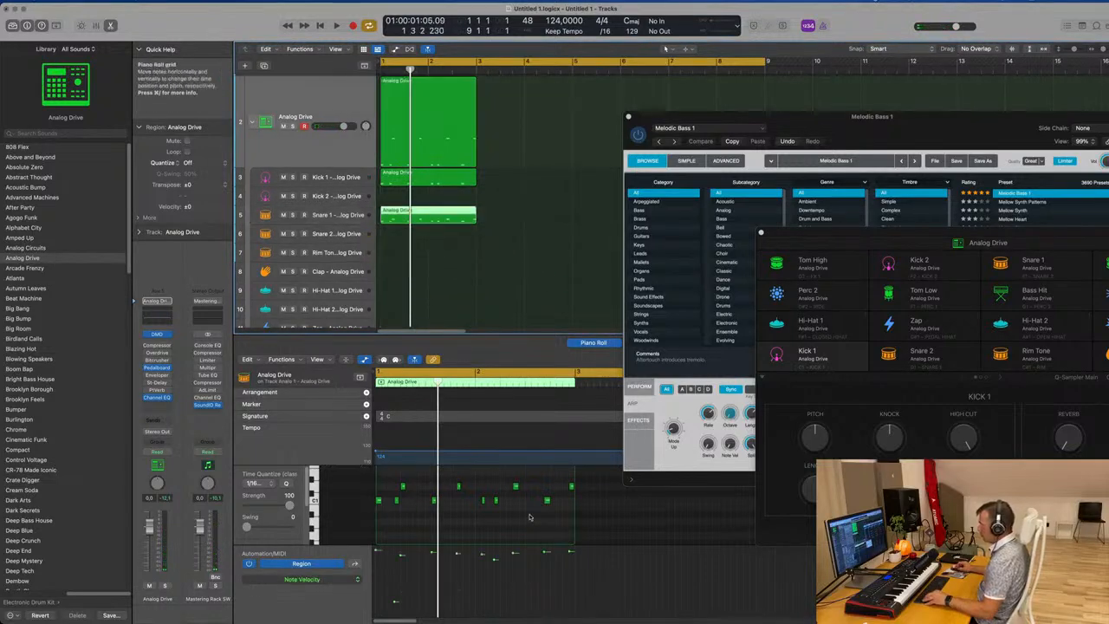
key("Delete")
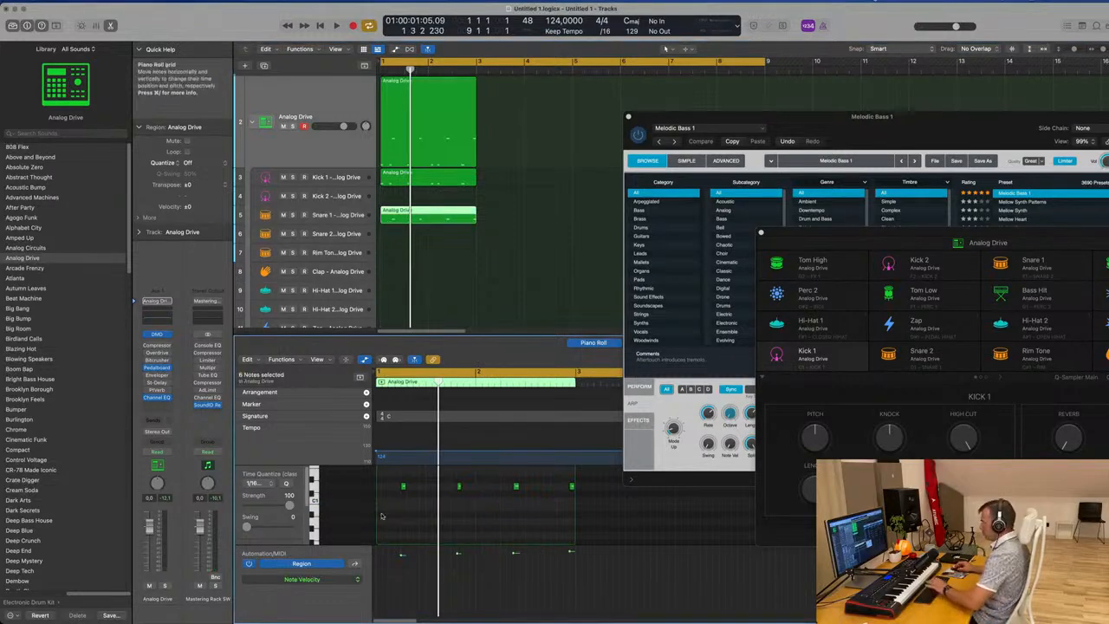
Delete the original two-bar region from the main Analog Drive track
left_click(438, 147)
key("Delete")
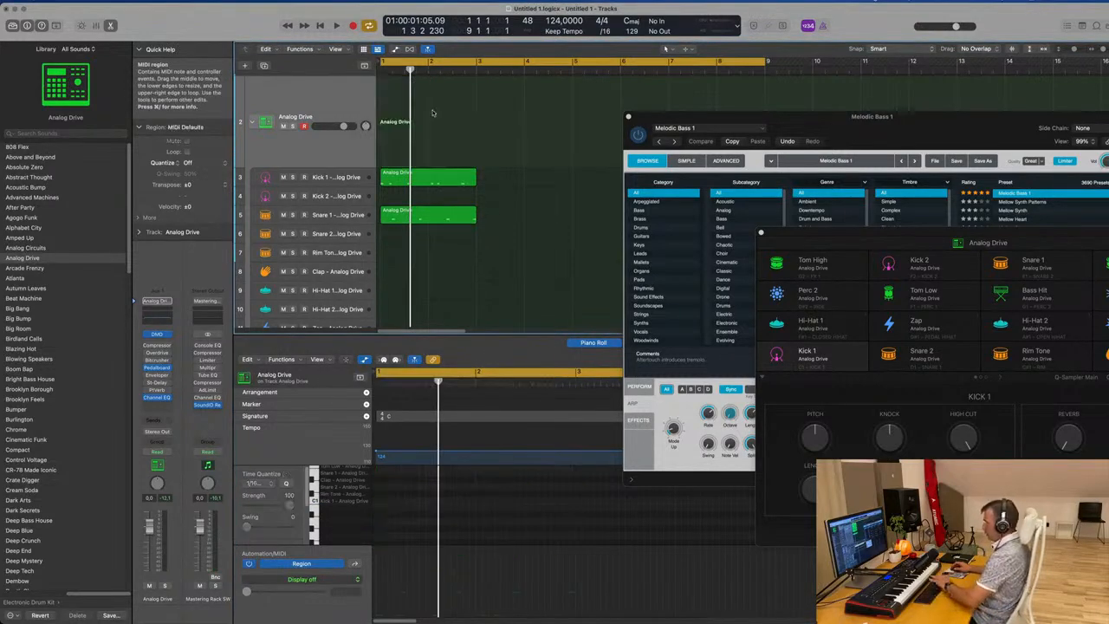
Raise the velocity of the second note in the Kick 1 region to 121 and play back the pattern
left_click(439, 179)
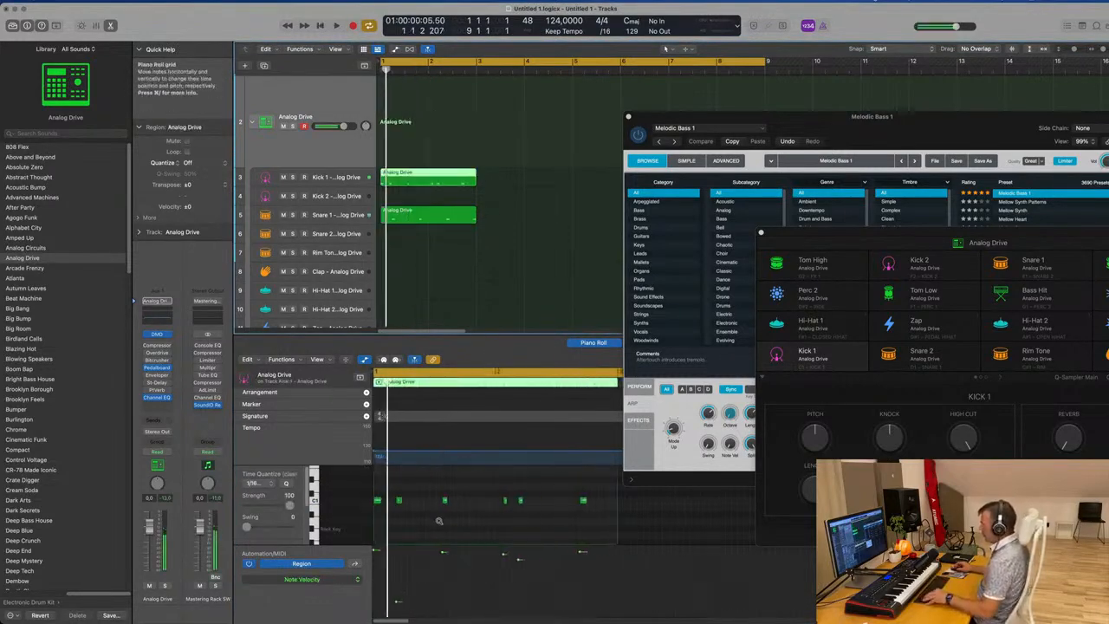
left_click(404, 559)
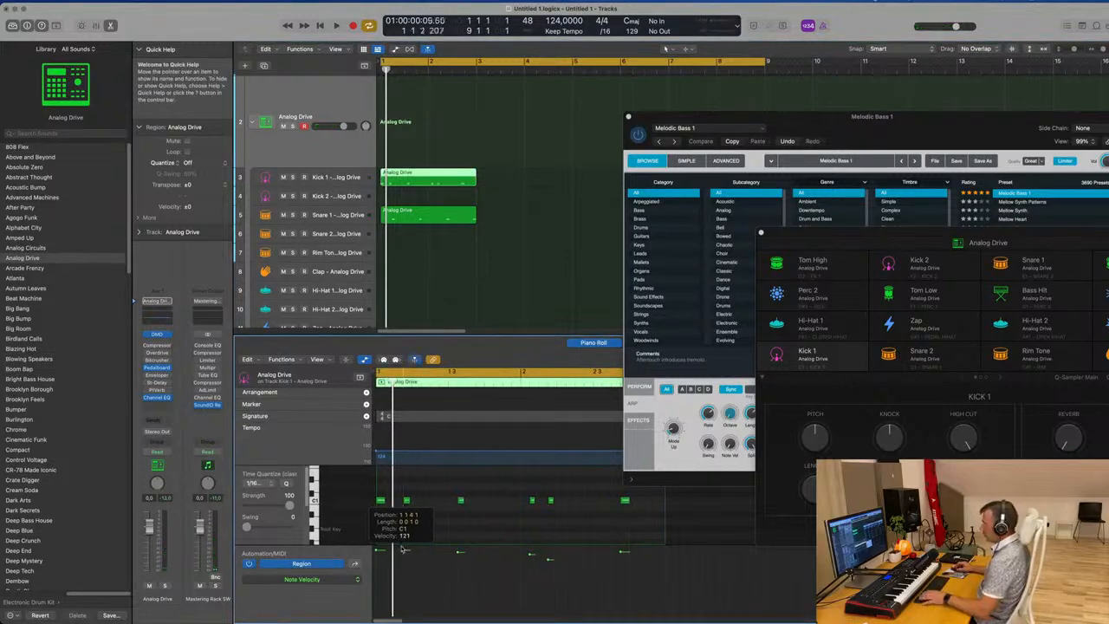
key("space")
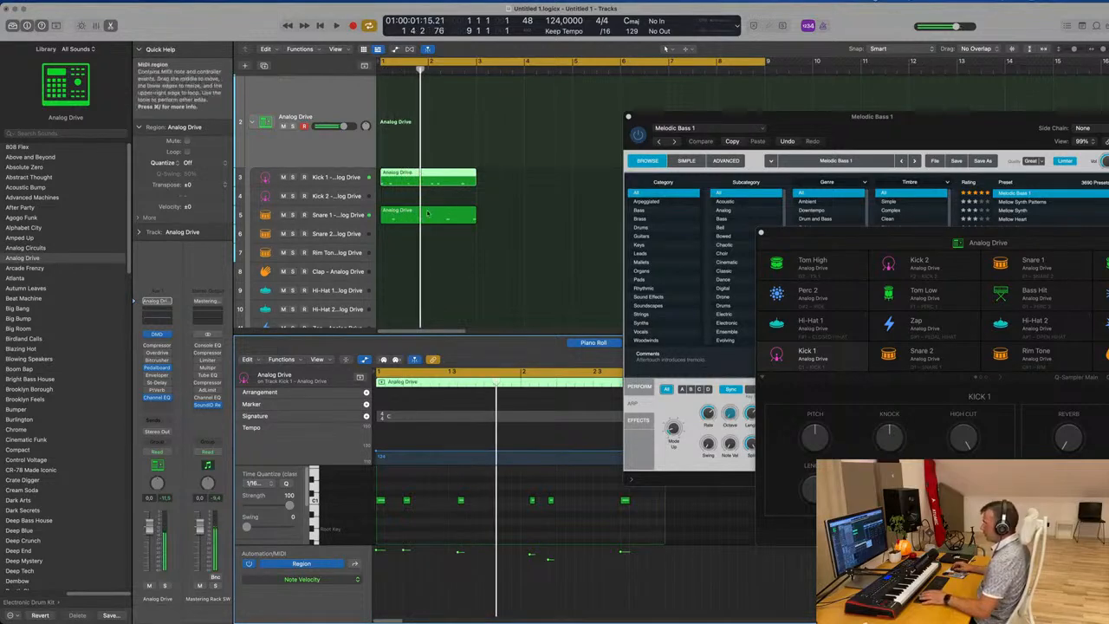
Move the Snare 1 region to the Snare 2 subtrack and transpose its four notes up to D3 during playback
left_click_drag(427, 213, 425, 232)
key("space")
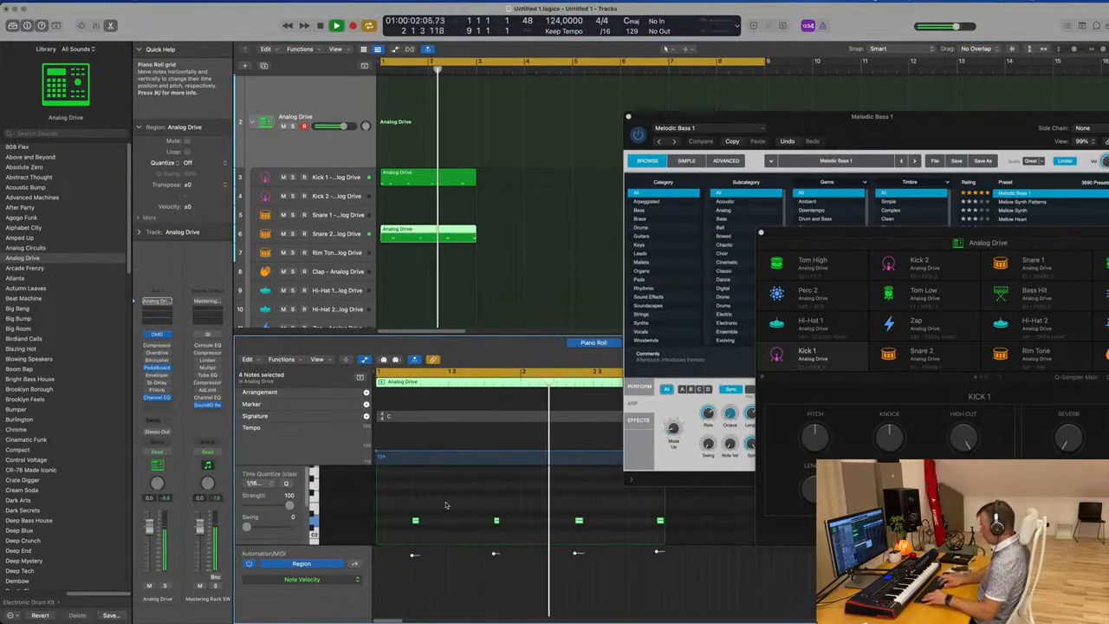
key("alt+shift+Up")
scroll(448, 506, "up", 3)
scroll(448, 505, "down", 2)
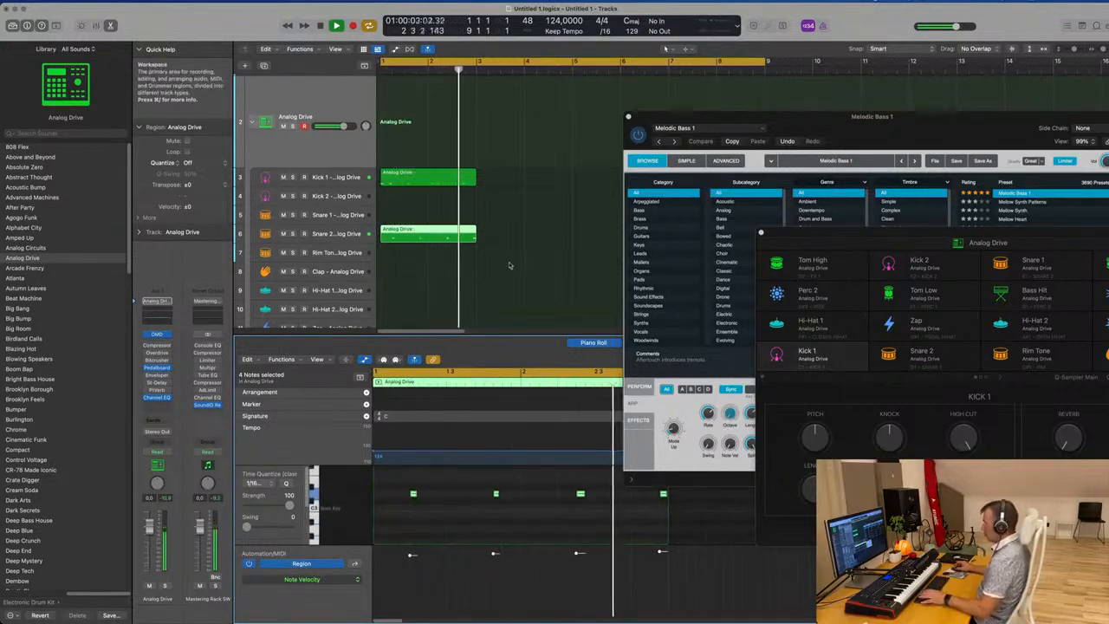
key("space")
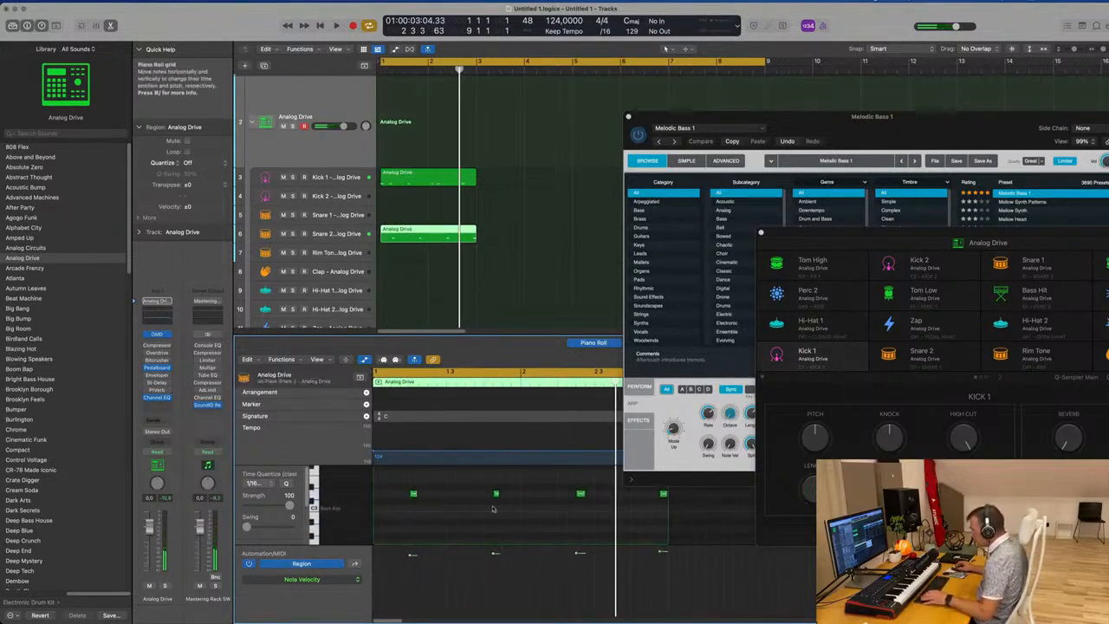
Move the second, third and fourth notes of the Snare 2 region earlier while auditioning the pattern
left_click_drag(497, 496, 485, 496)
left_click_drag(581, 498, 564, 495)
key("space")
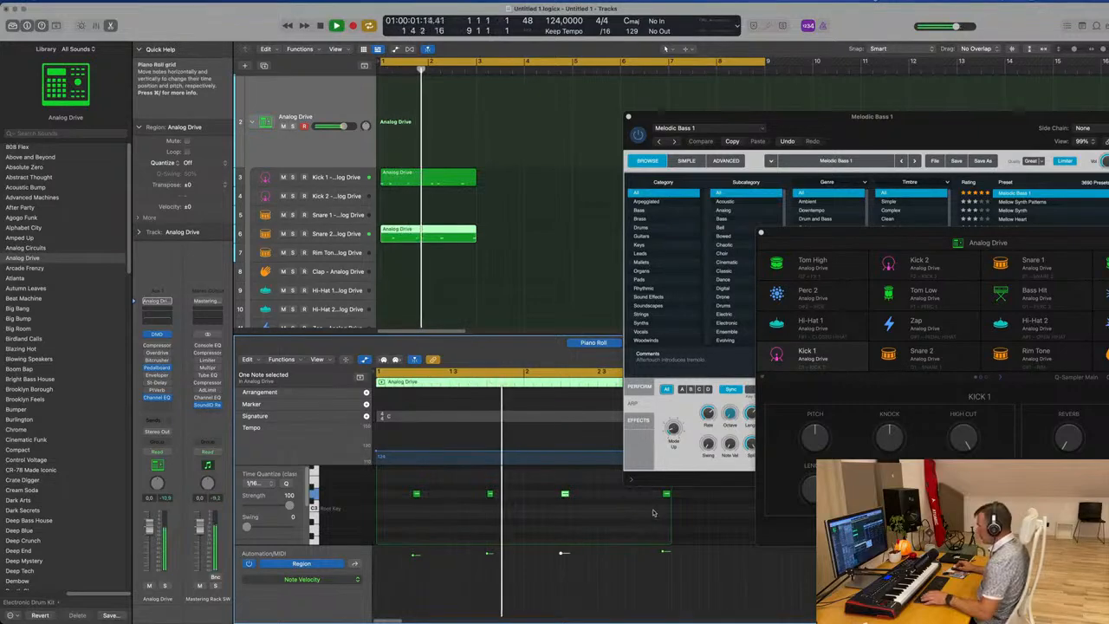
left_click_drag(666, 496, 638, 496)
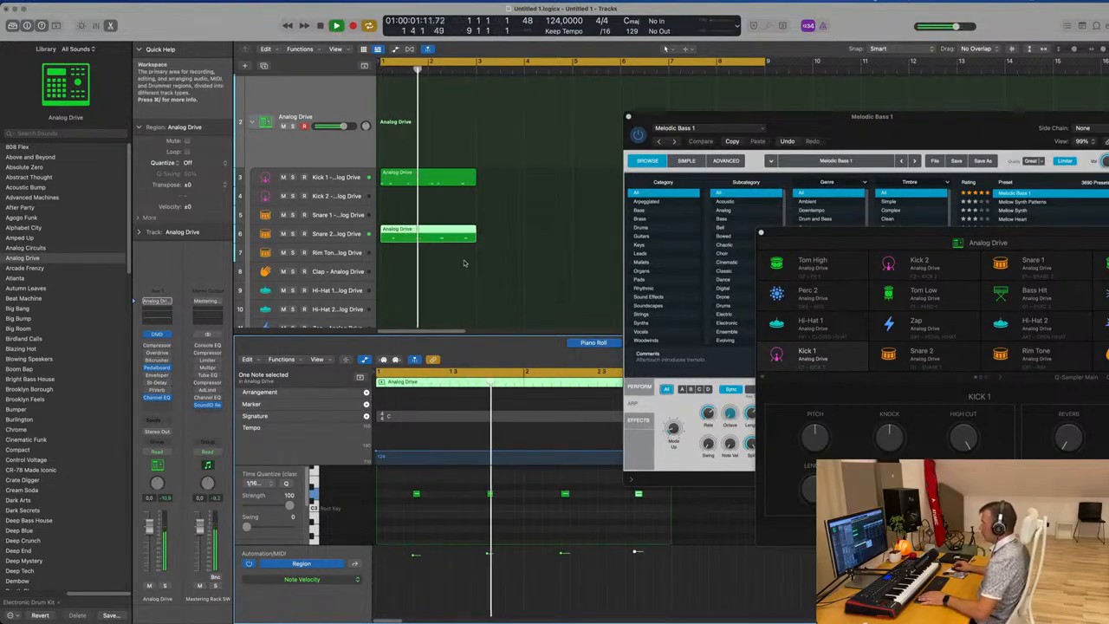
Try to shift all four notes of the Snare 2 region later by 0 0 0 180, and play back the pattern
left_click(455, 179)
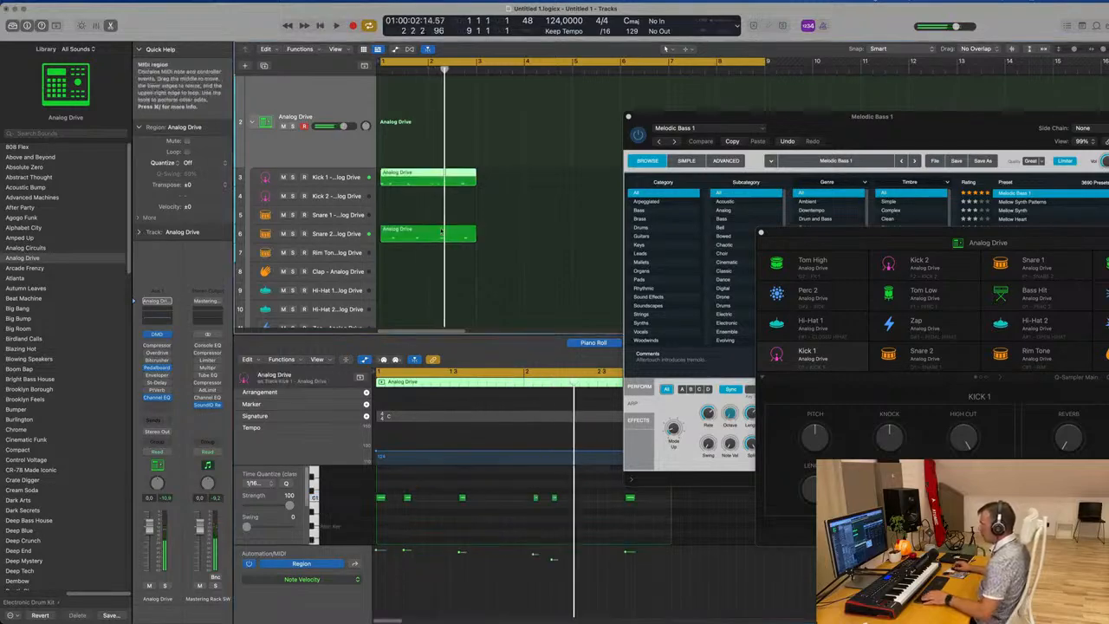
left_click(442, 232)
left_click_drag(398, 483, 674, 539)
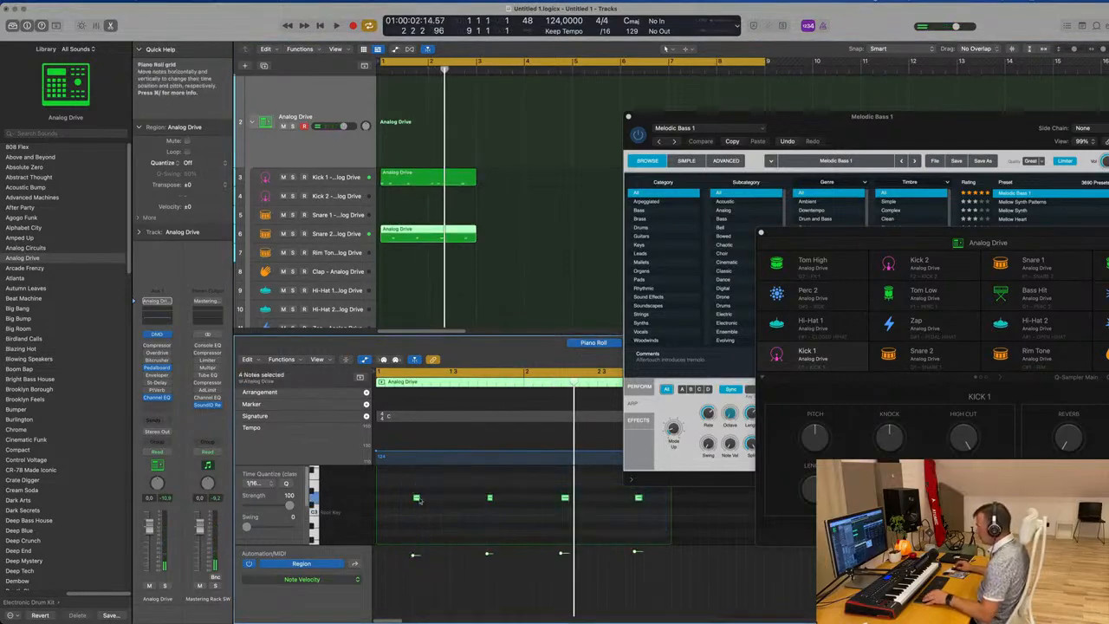
left_click_drag(417, 500, 423, 501)
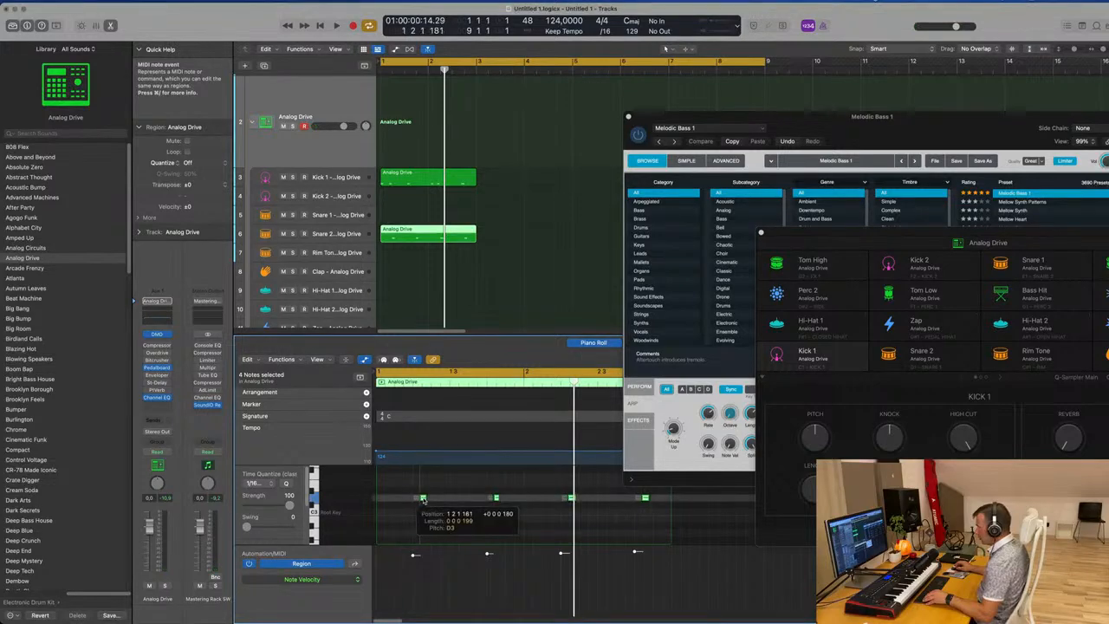
key("space")
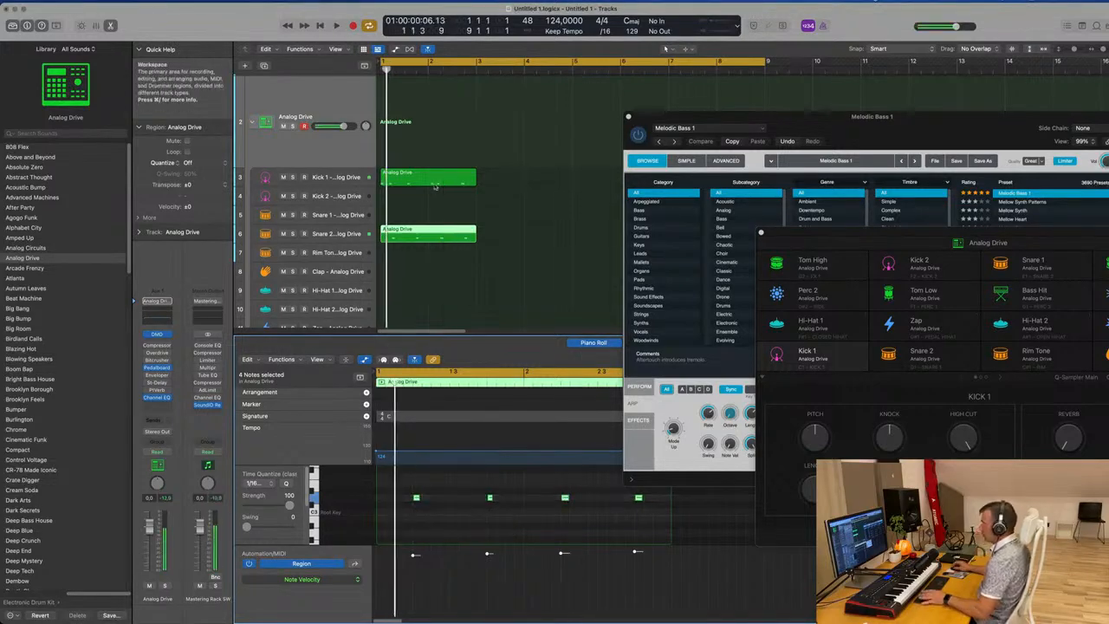
Move the third, fourth, fifth and sixth notes of the Kick 1 region earlier while auditioning the pattern
left_click(436, 183)
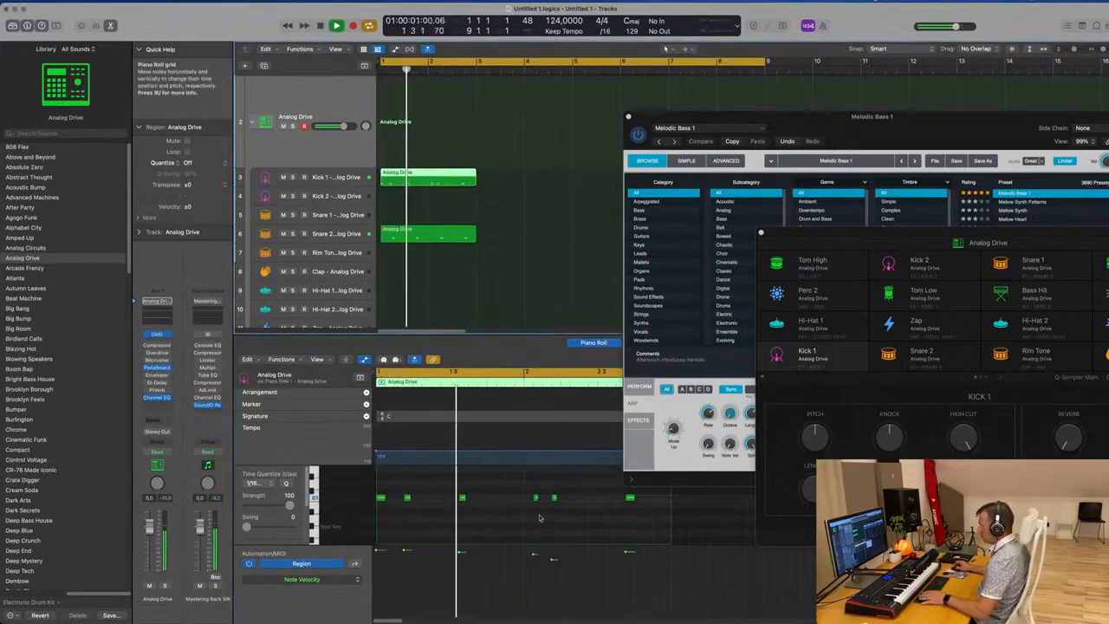
key("space")
left_click_drag(462, 499, 459, 499)
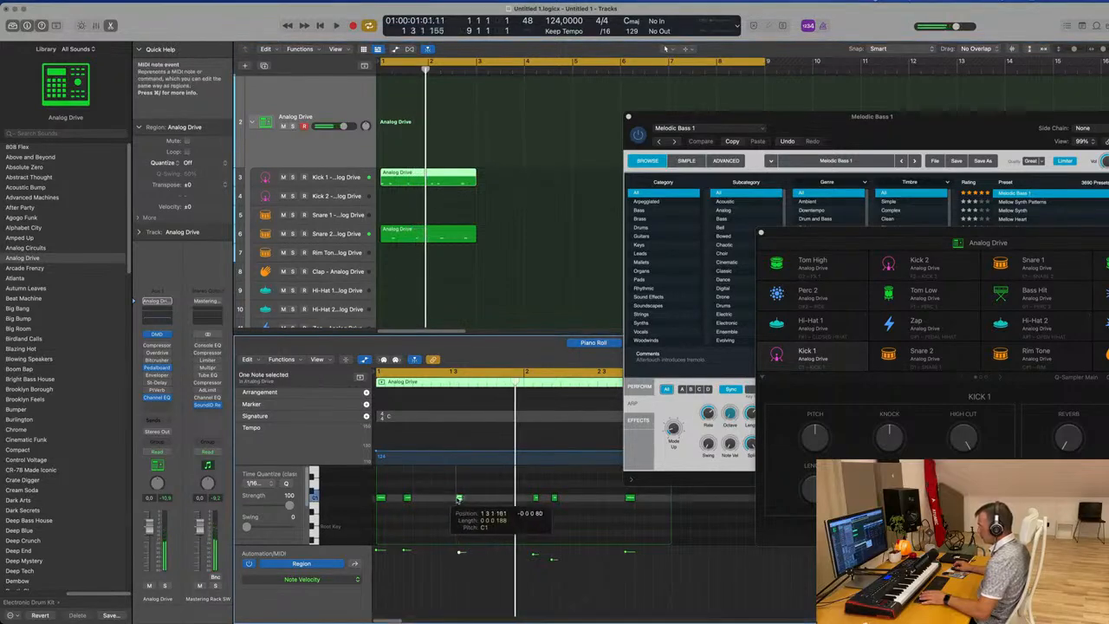
key("space")
left_click_drag(526, 488, 602, 504)
key("space")
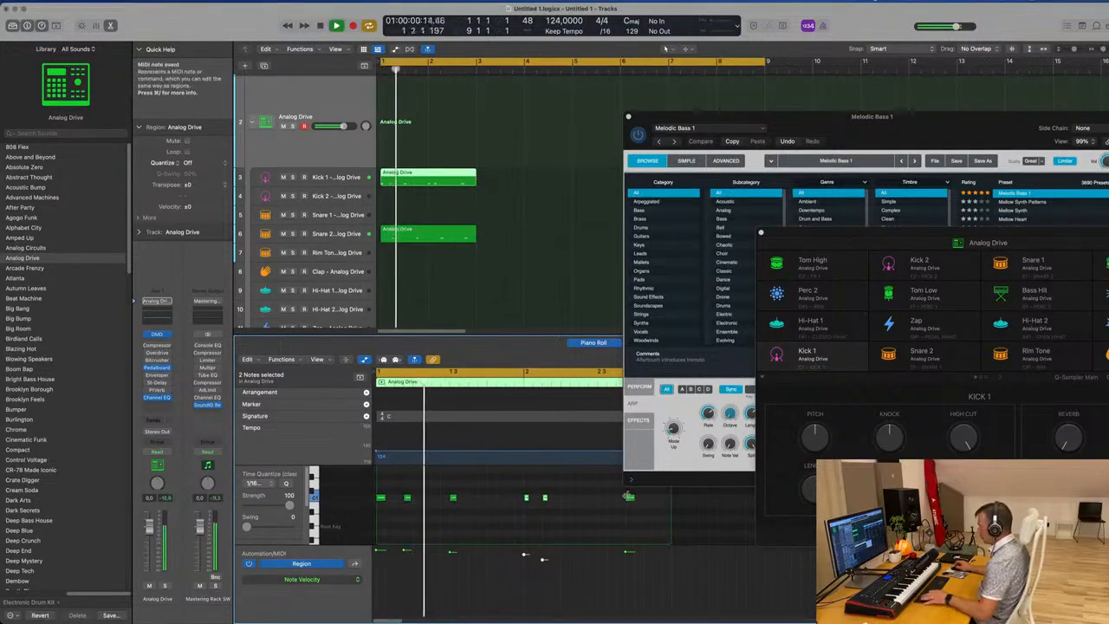
left_click(624, 499)
left_click_drag(622, 499, 613, 500)
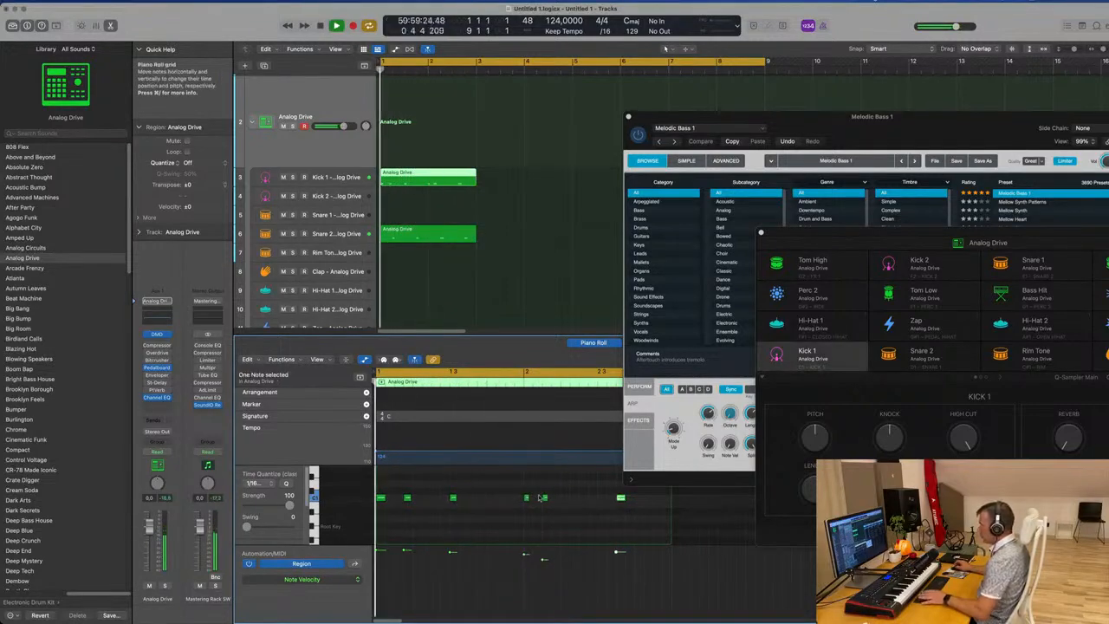
left_click(585, 522)
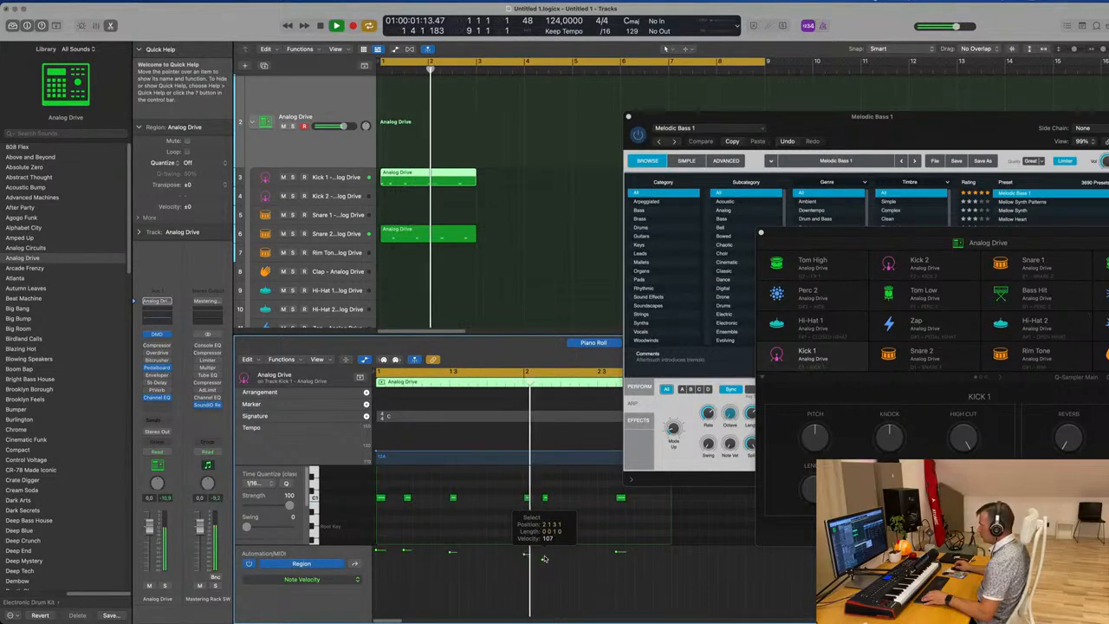
Raise the velocity of the fifth Kick 1 note, set its length to 0 0 1 0, and even out the other notes' lengths
left_click(544, 559)
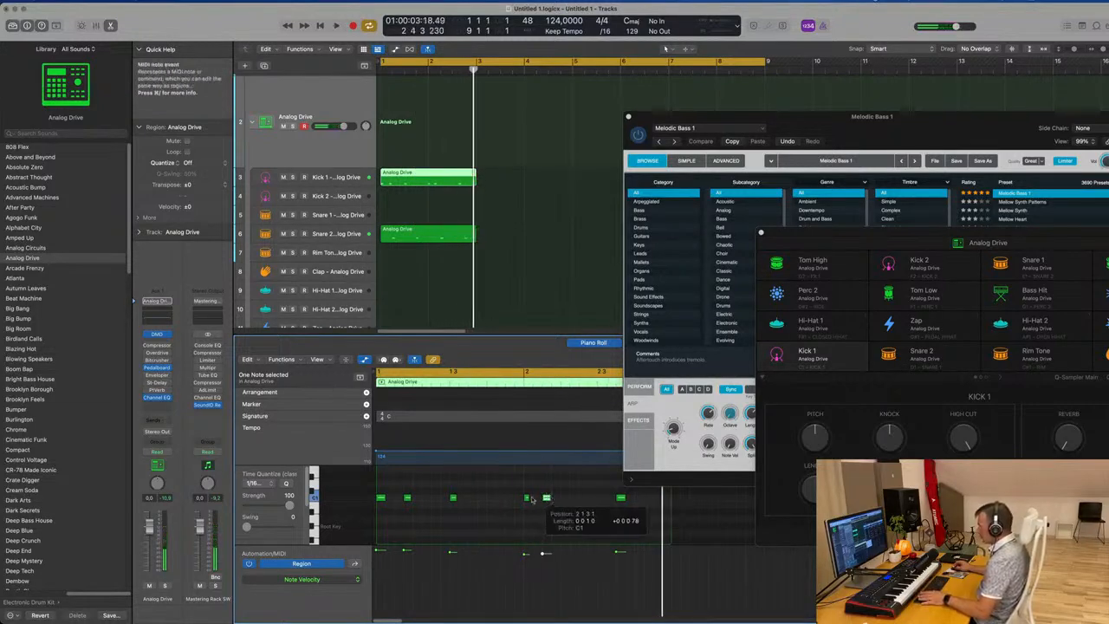
left_click_drag(532, 500, 532, 500)
key("space")
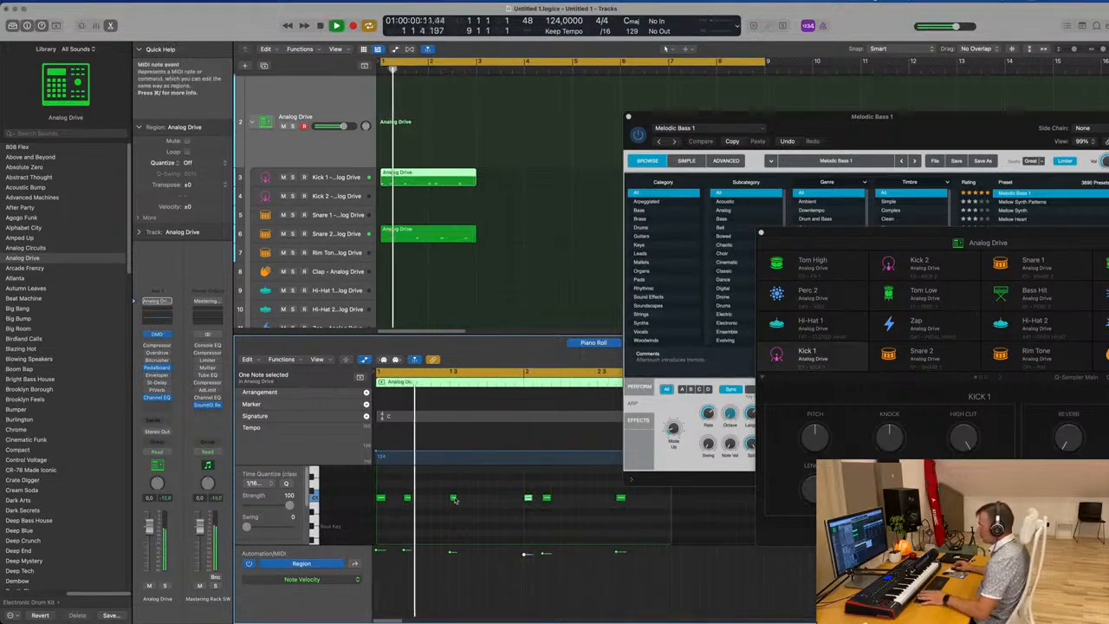
left_click_drag(454, 499, 409, 499)
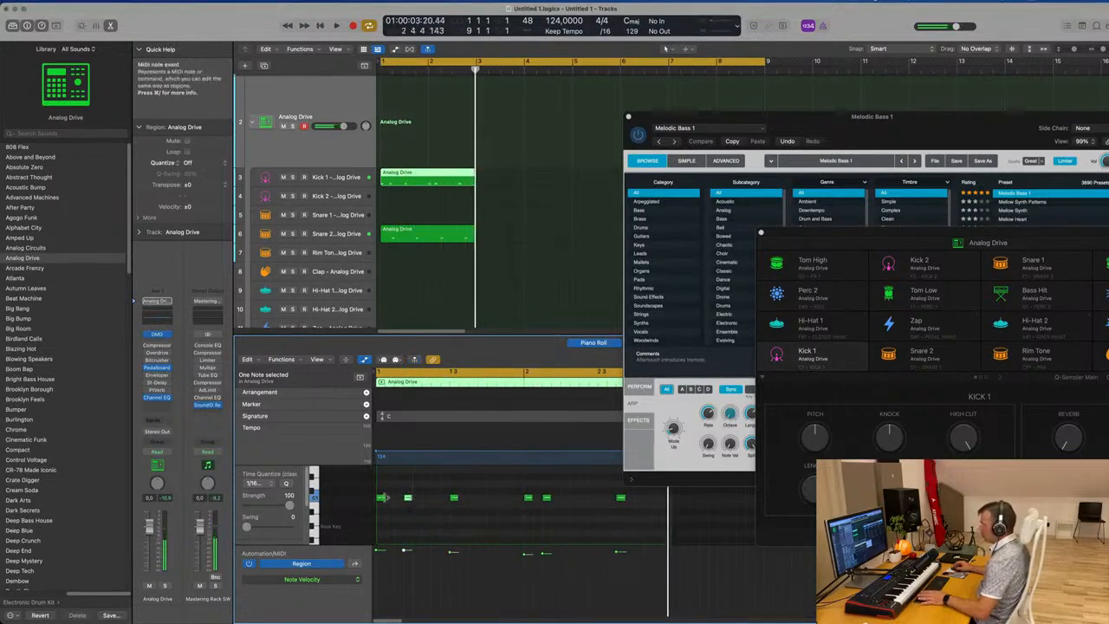
key("space")
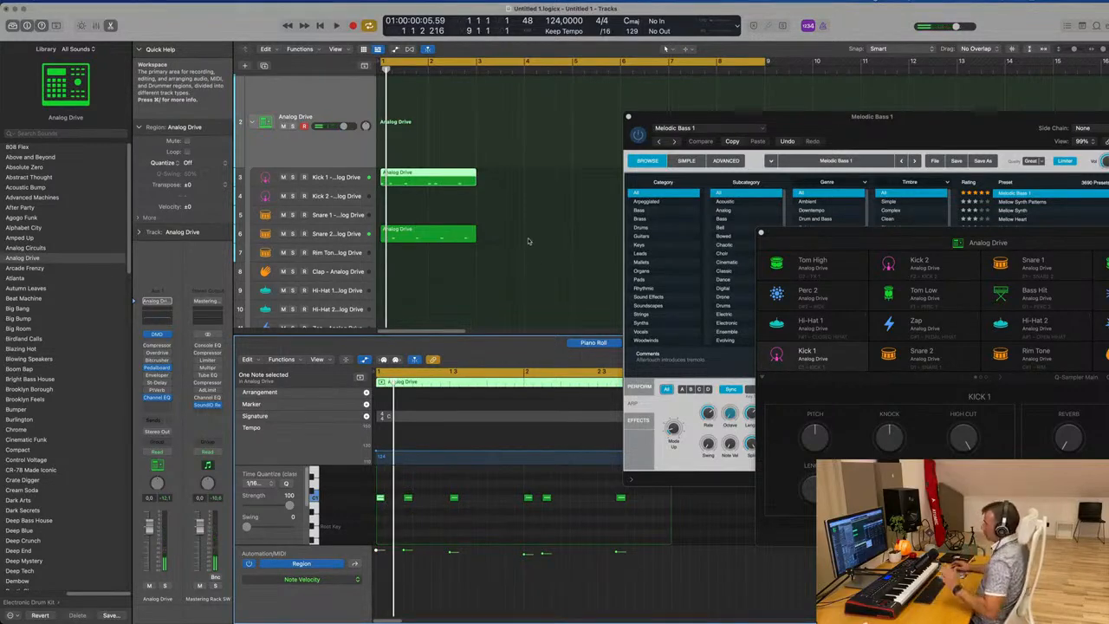
Repeat the Kick 1 and Snare 2 regions once to fill bars 3 and 4, and move the Melodic Bass 1 window aside
left_click(529, 240)
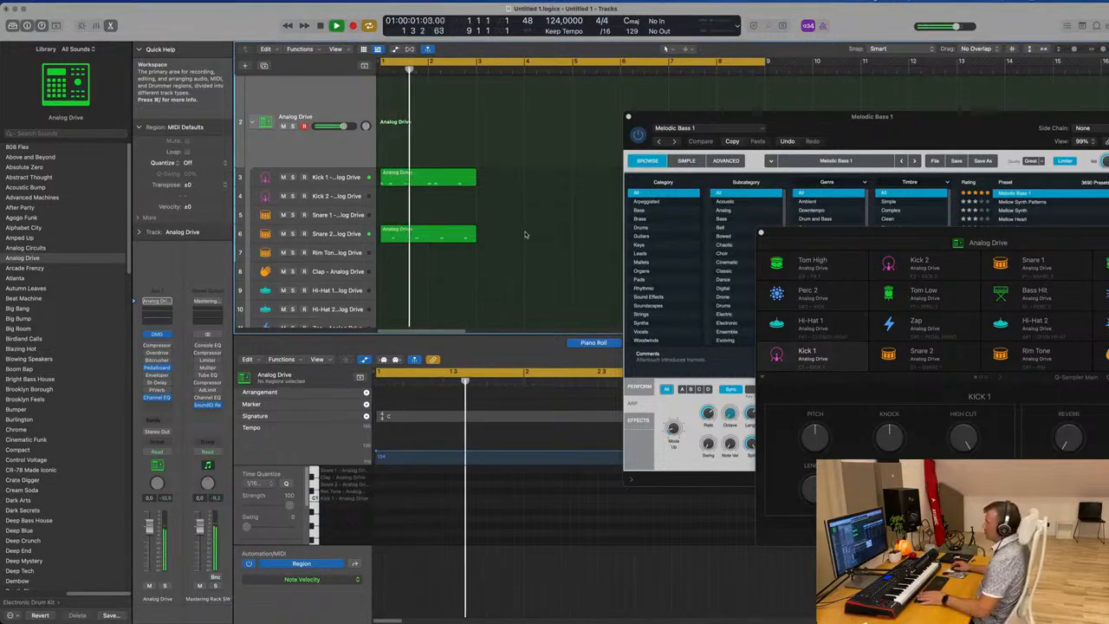
left_click(463, 234)
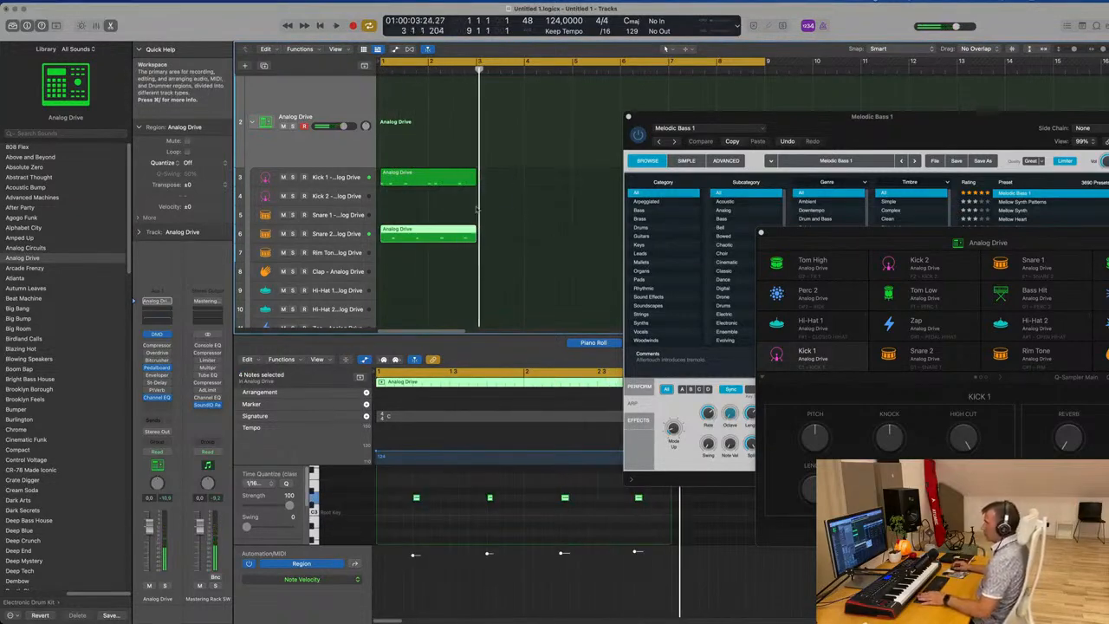
left_click_drag(509, 177, 445, 243)
key("super+r")
left_click_drag(759, 120, 1068, 138)
Play back the four-bar kick and snare pattern and examine the repeated regions in the arrangement
key("space")
scroll(567, 208, "down", 2)
scroll(576, 209, "up", 3)
scroll(572, 209, "right", 1)
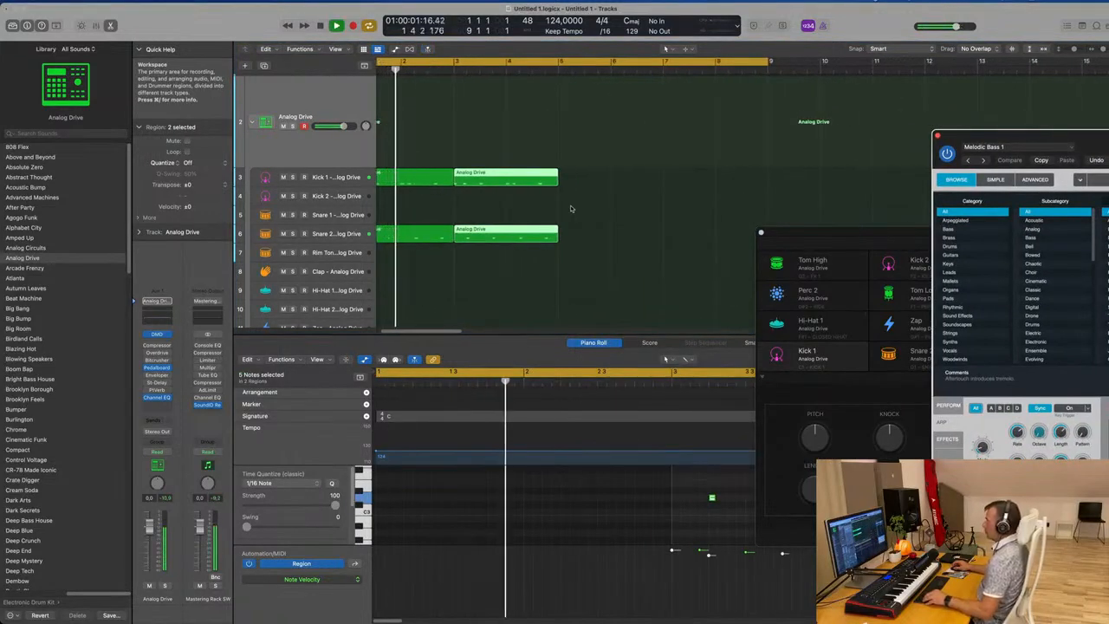
scroll(561, 207, "down", 1)
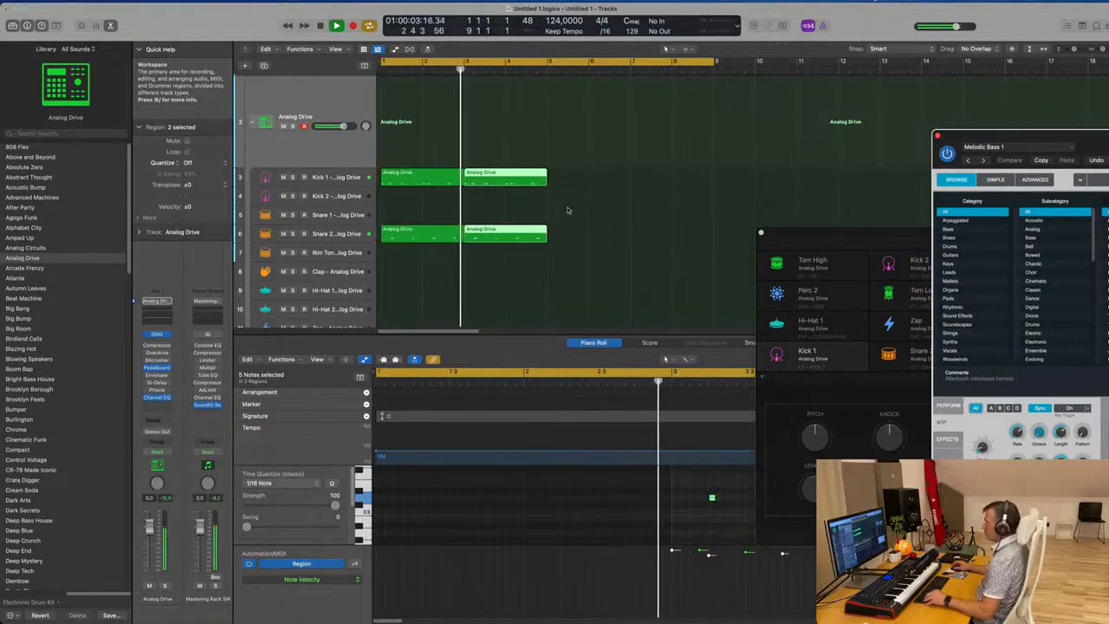
scroll(568, 212, "down", 1)
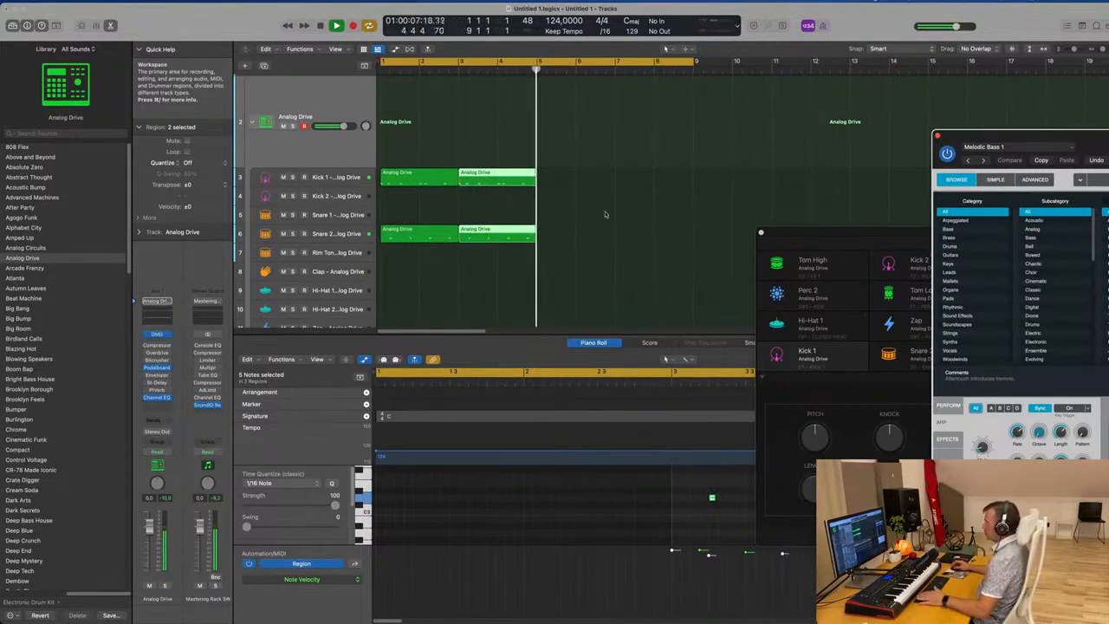
scroll(511, 90, "up", 4)
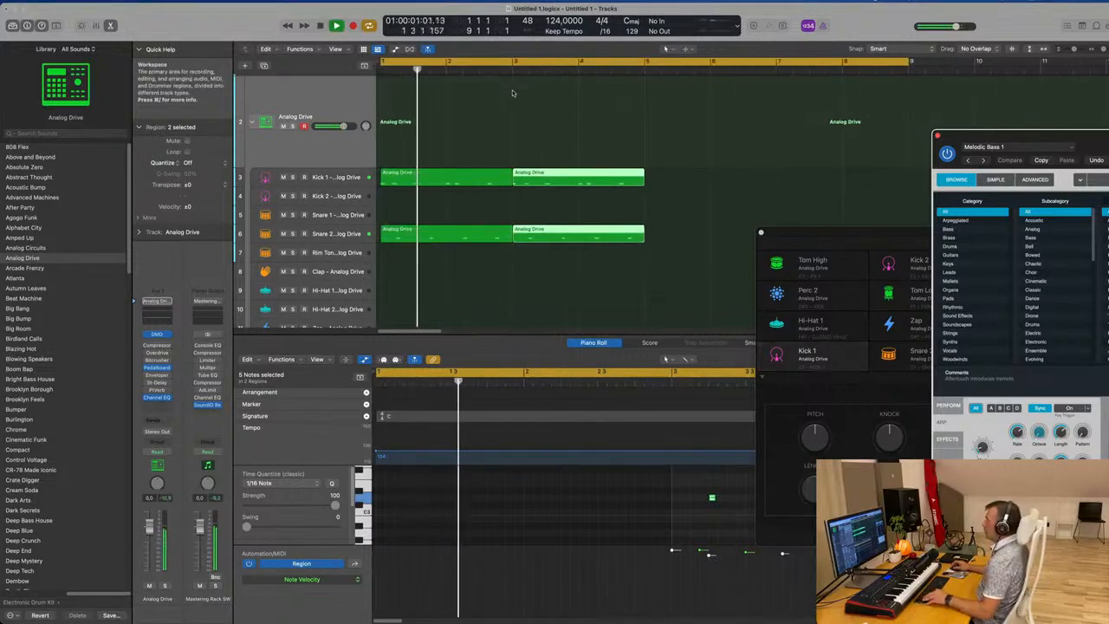
scroll(512, 92, "up", 1)
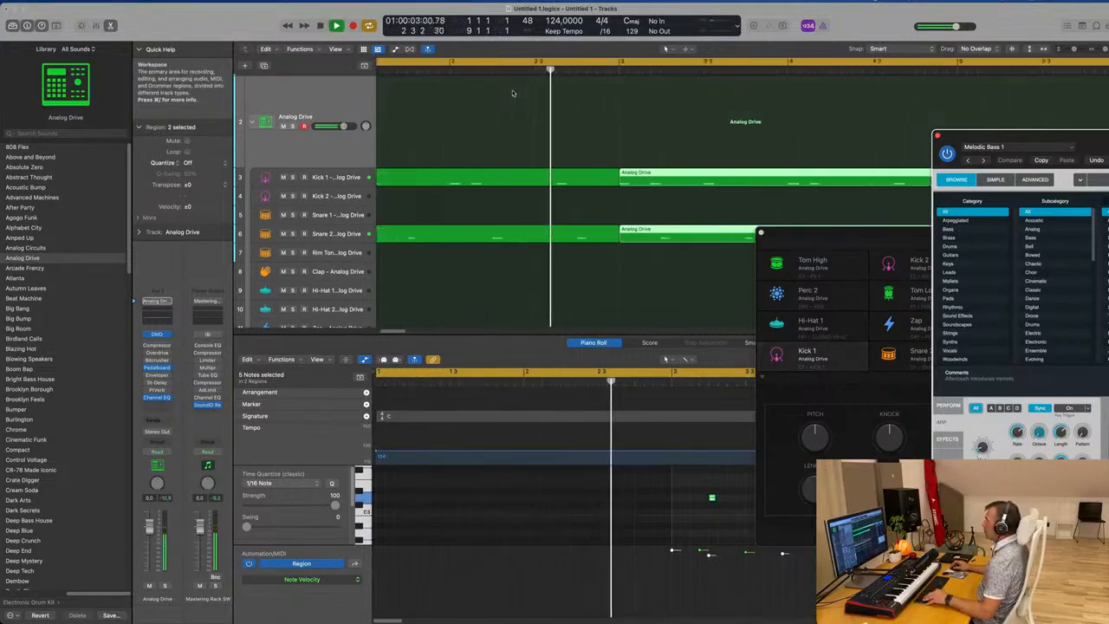
scroll(468, 100, "down", 2)
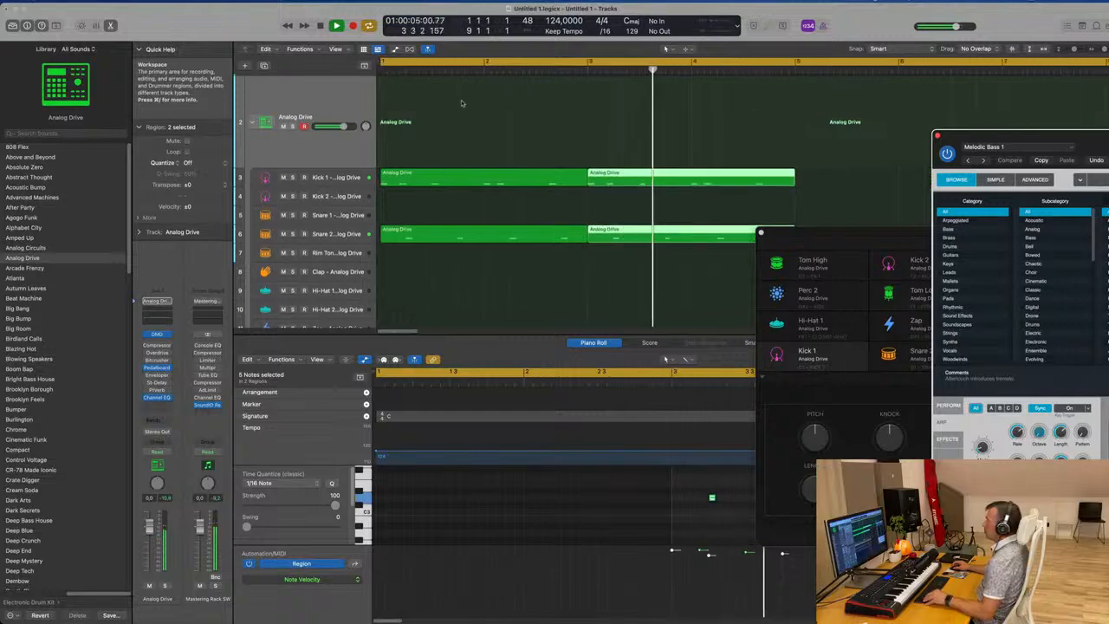
scroll(462, 102, "down", 2)
scroll(442, 143, "down", 2)
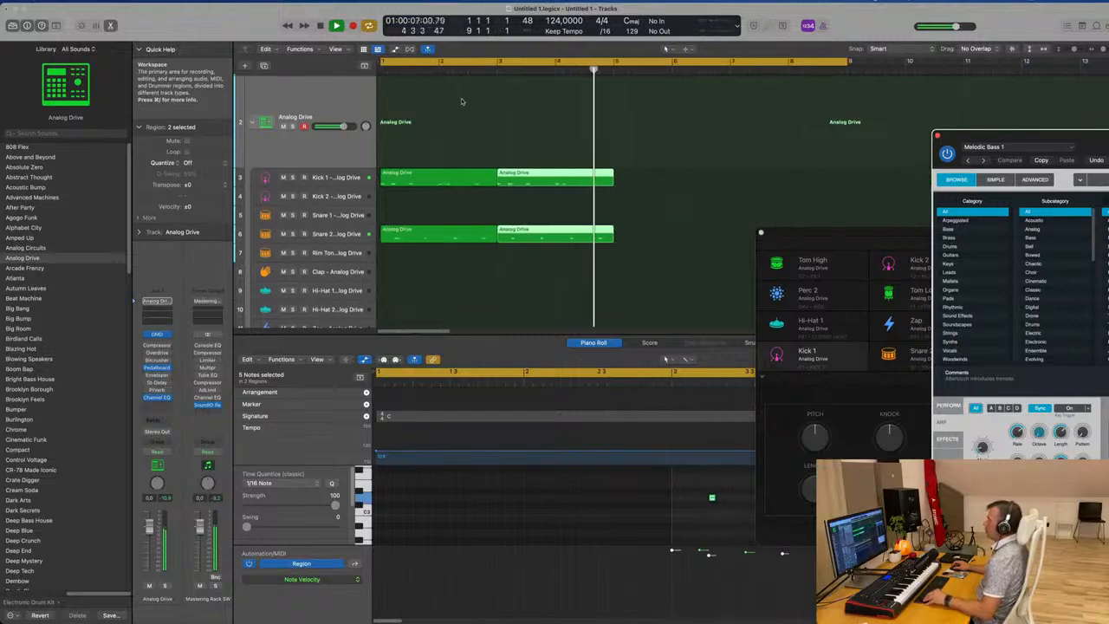
Repeat all four Kick 1 and Snare 2 regions to fill bars 5 to 8, and play back from the start
left_click_drag(440, 150, 522, 229)
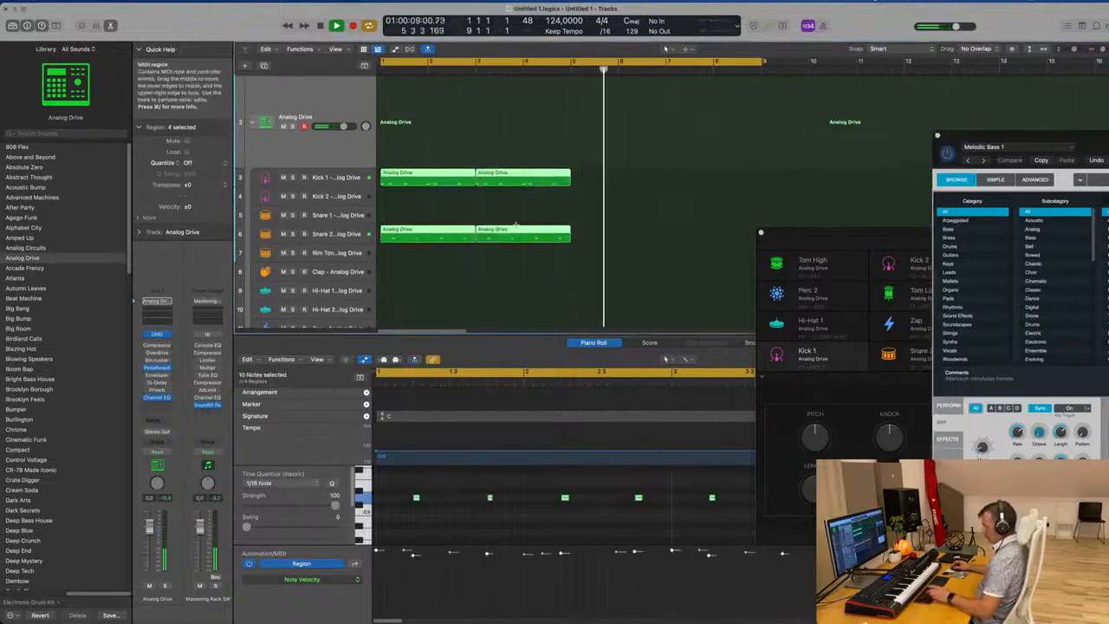
key("super+r")
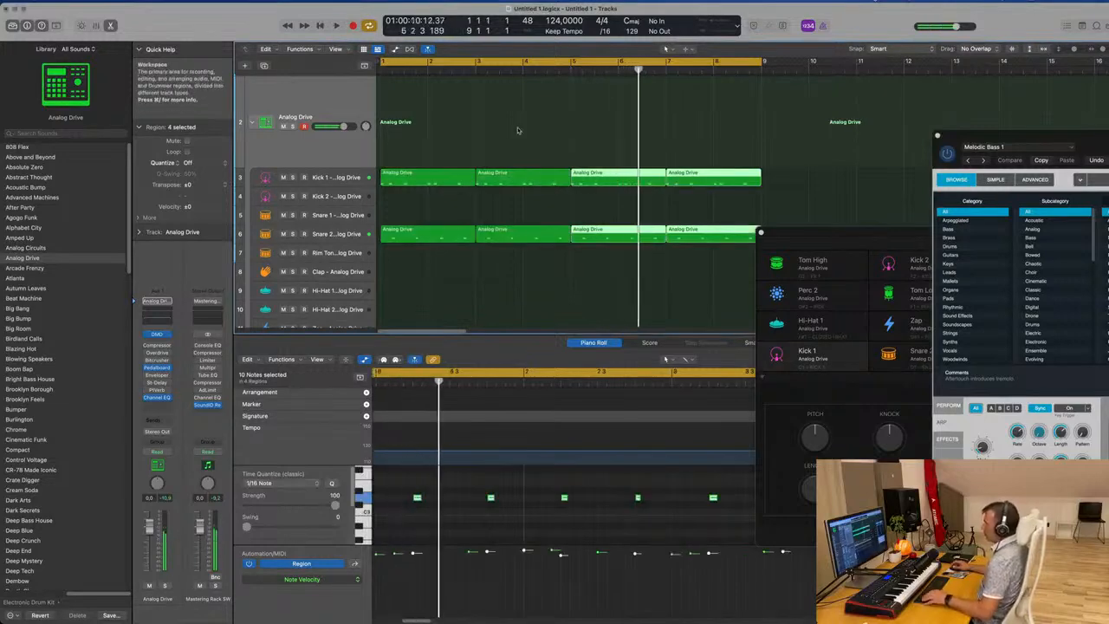
scroll(517, 130, "down", 2)
key("Return")
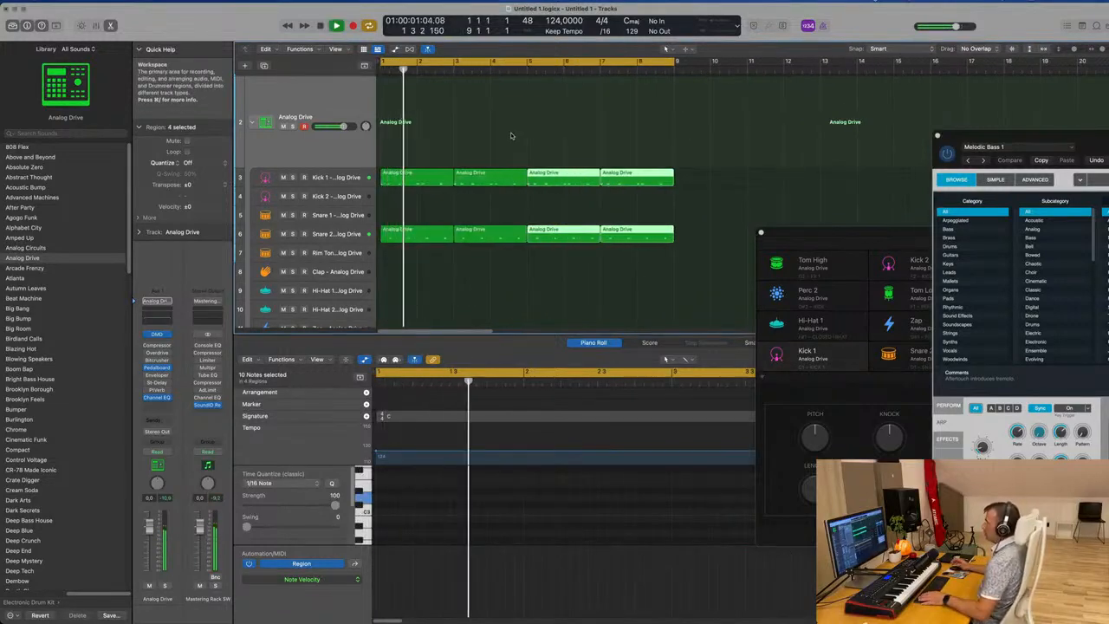
scroll(515, 140, "down", 1)
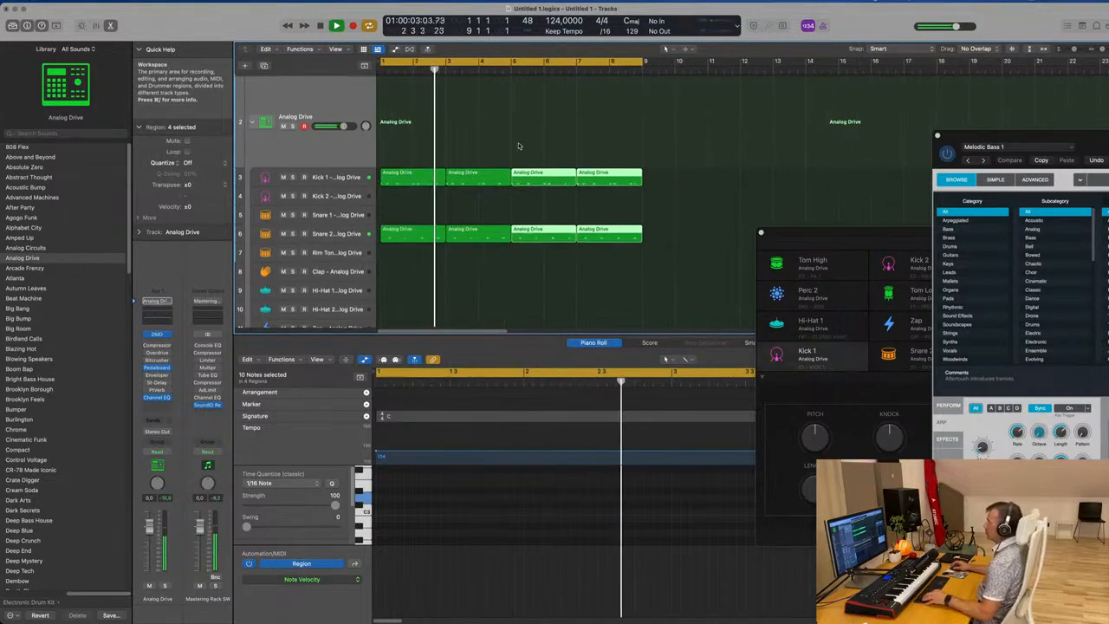
Copy the first Snare 2 region to the Hi-Hat 1 subtrack at bar 1
scroll(511, 143, "down", 3)
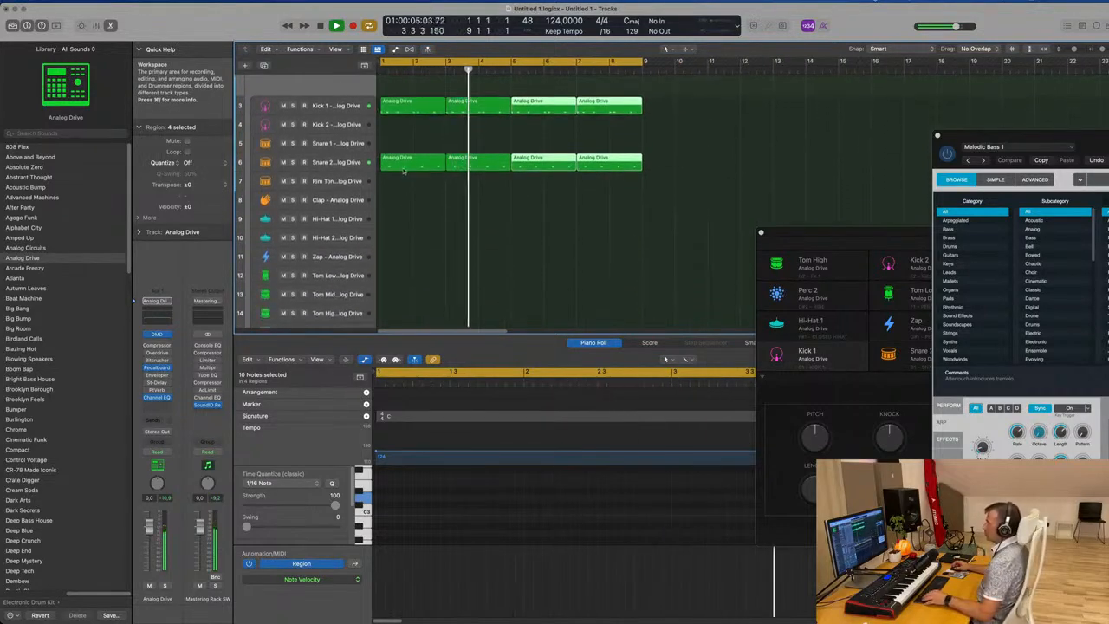
left_click(413, 165)
key("space")
left_click_drag(413, 163, 414, 218)
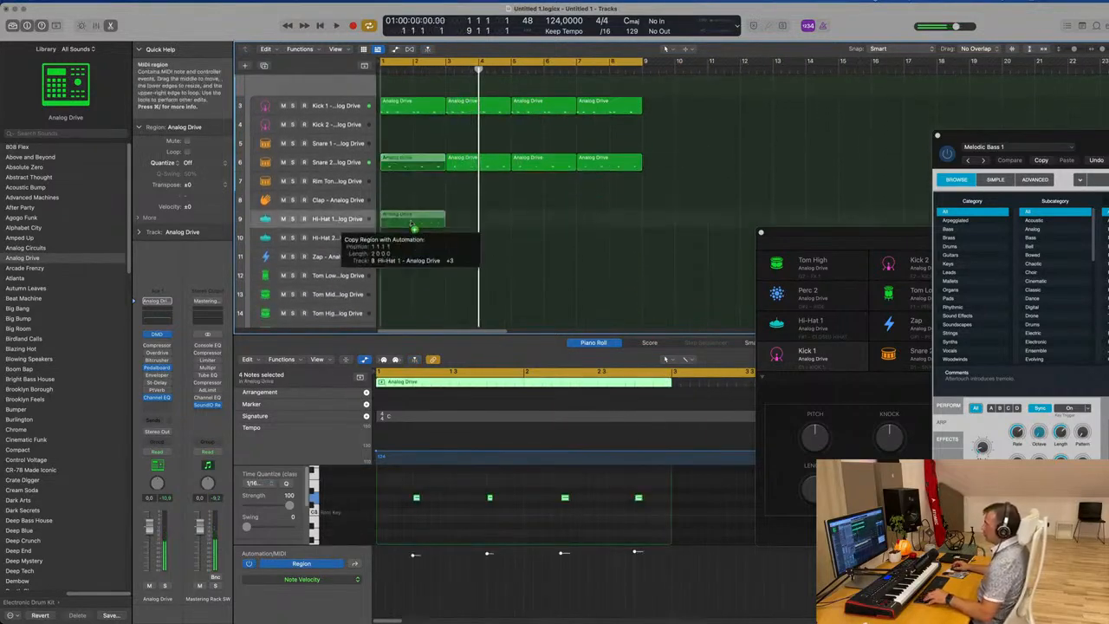
Shift and duplicate the four notes in the Hi-Hat 1 region to make eight off-beat hits, and play back
left_click_drag(399, 478, 661, 523)
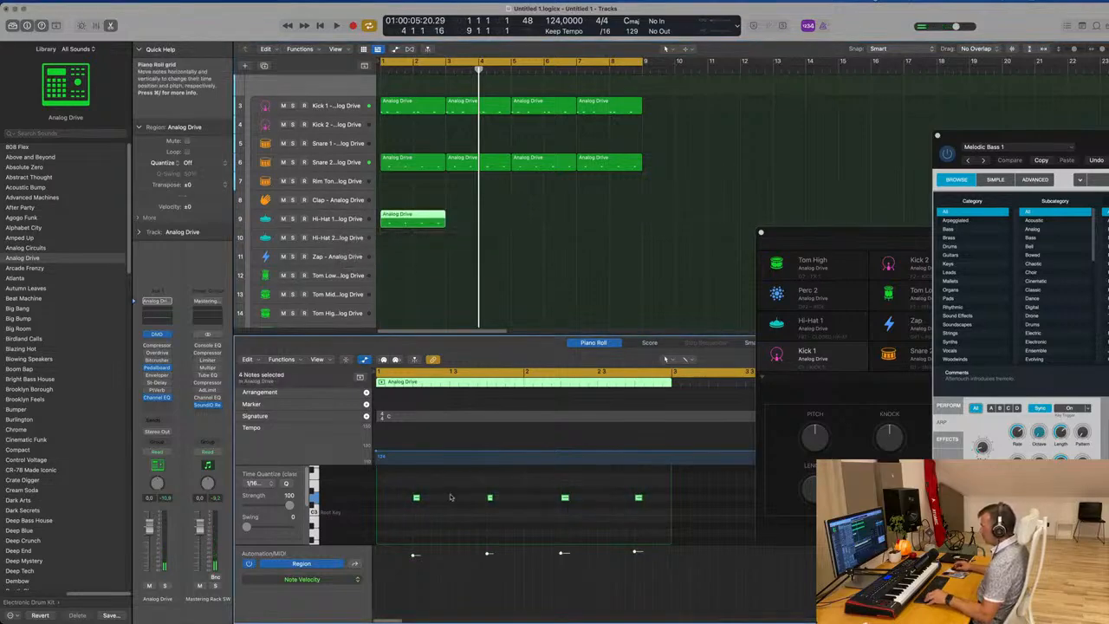
mouse_move(416, 499)
left_mouse_down()
mouse_move(403, 501)
mouse_move(434, 508)
left_mouse_up()
key("space")
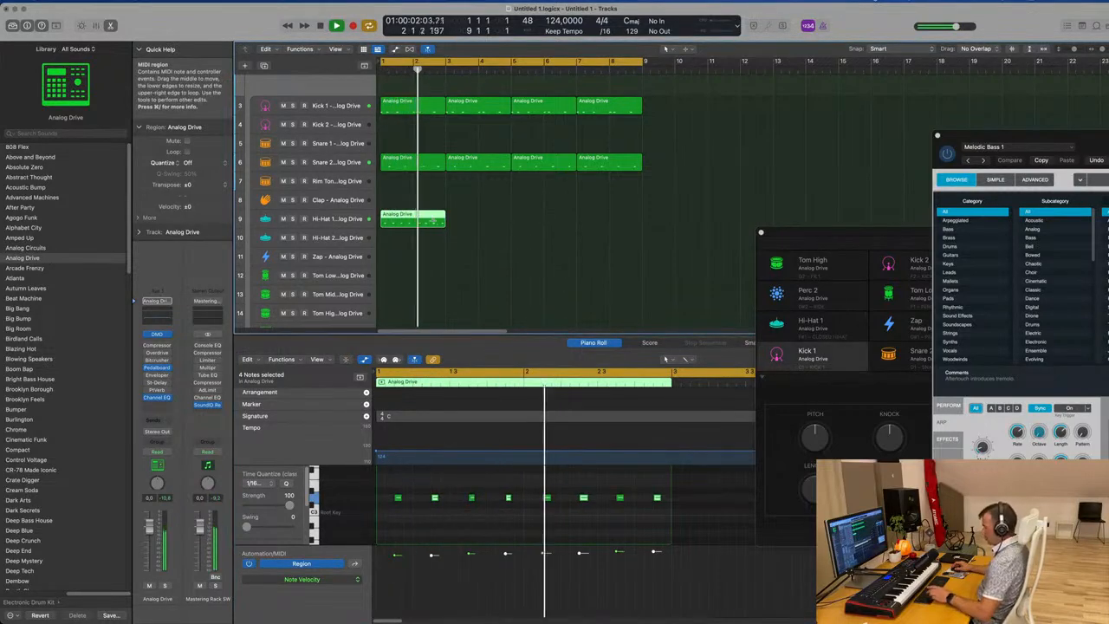
Repeat the Hi-Hat 1 region three times to fill bars 3 to 8
key("super+r")
key("super+r")
key("super+r")
Move all four Hi-Hat 1 regions to the Hi-Hat 2 subtrack and play back the pattern
left_click_drag(680, 214, 605, 242)
left_click(505, 517)
key("space")
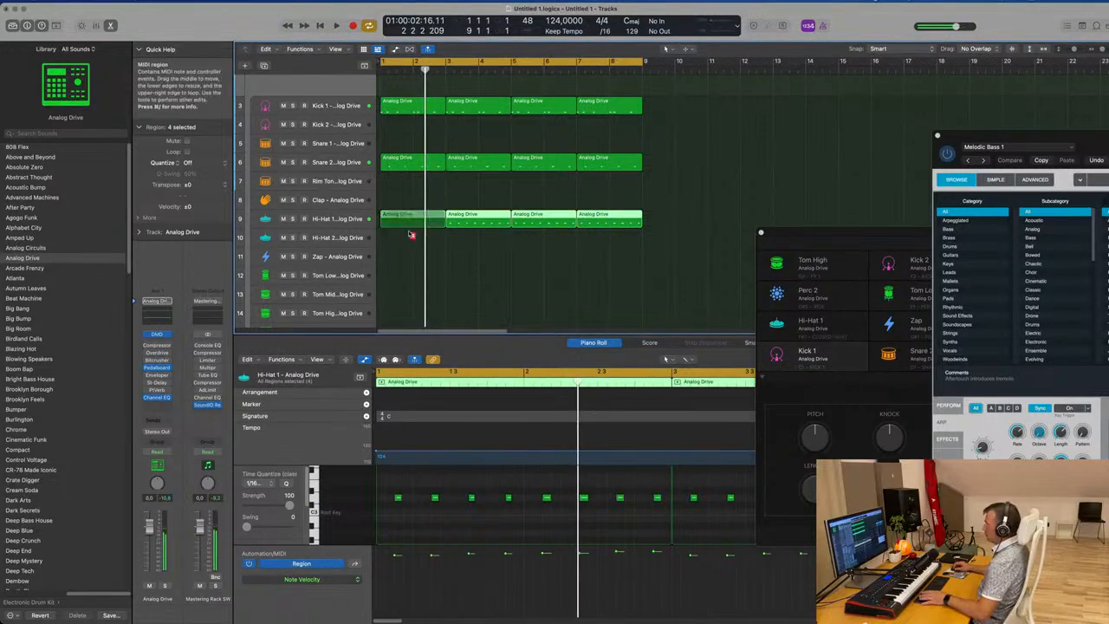
left_click_drag(412, 234, 413, 240)
key("space")
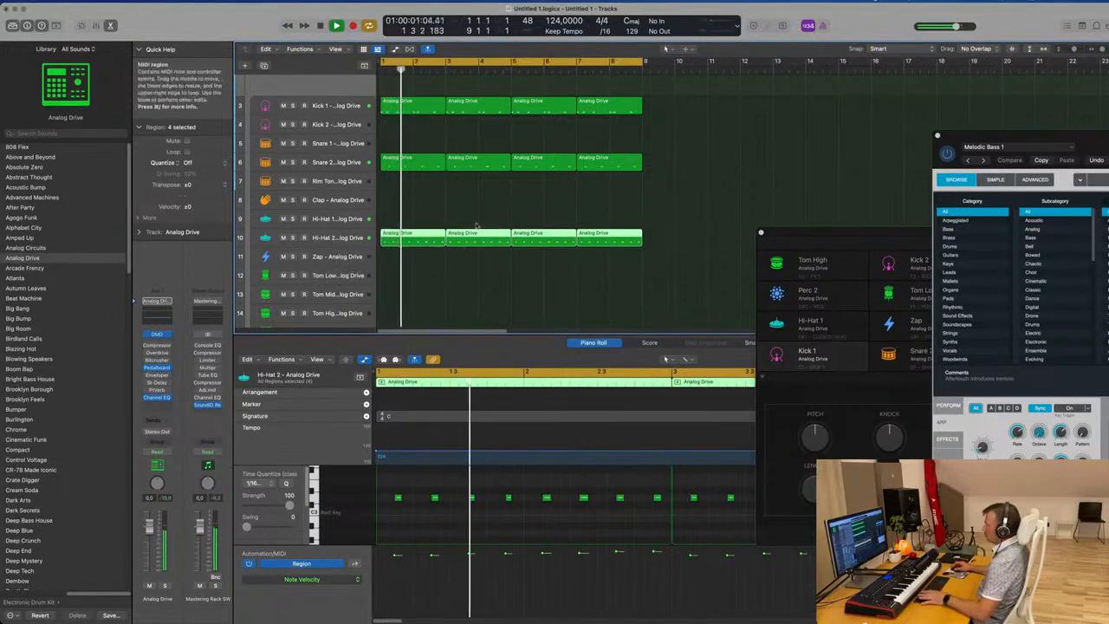
Lower the Hi-Hat 2 subtrack's volume to -10.6 dB and play back the pattern
key("space")
left_click(337, 237)
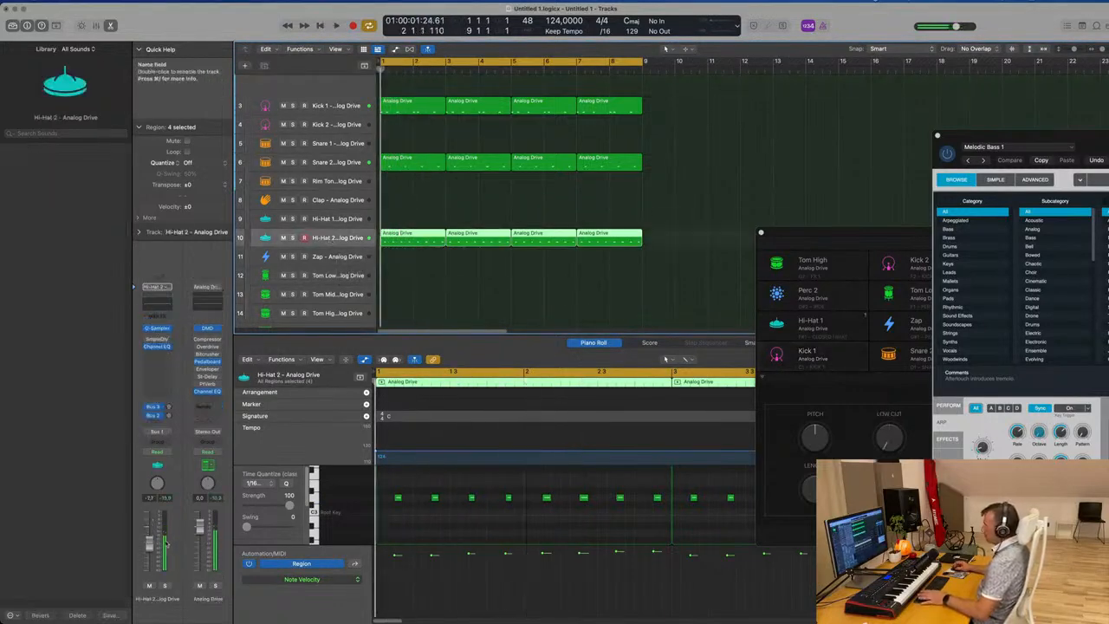
key("space")
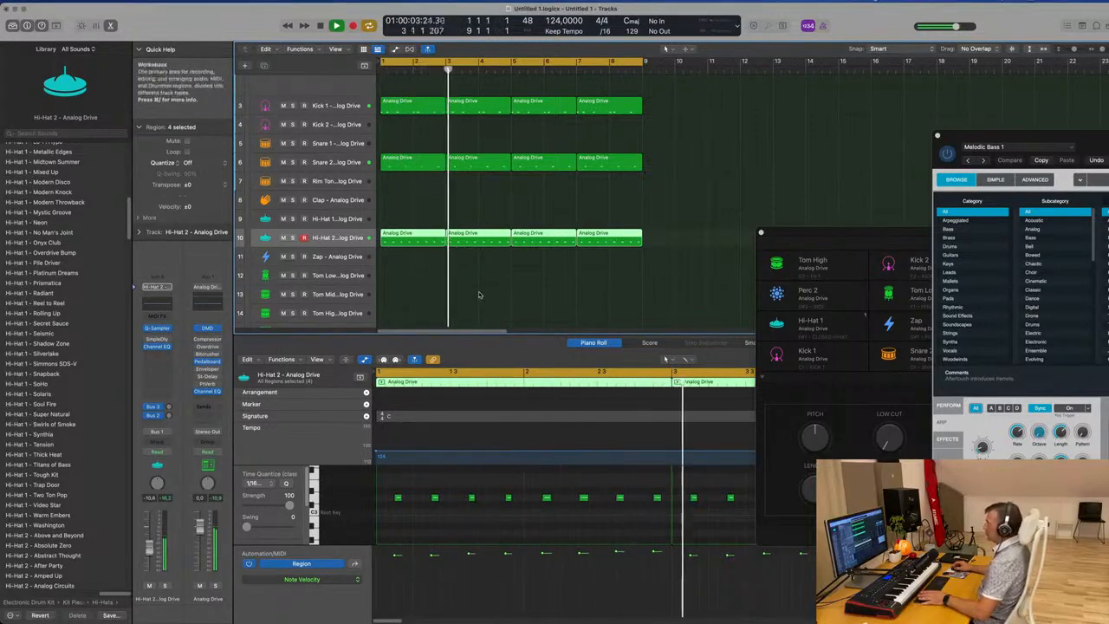
Copy the first Snare 2 region to the Tom Low subtrack, delete every note except the second, and play back
left_click_drag(412, 238, 416, 277)
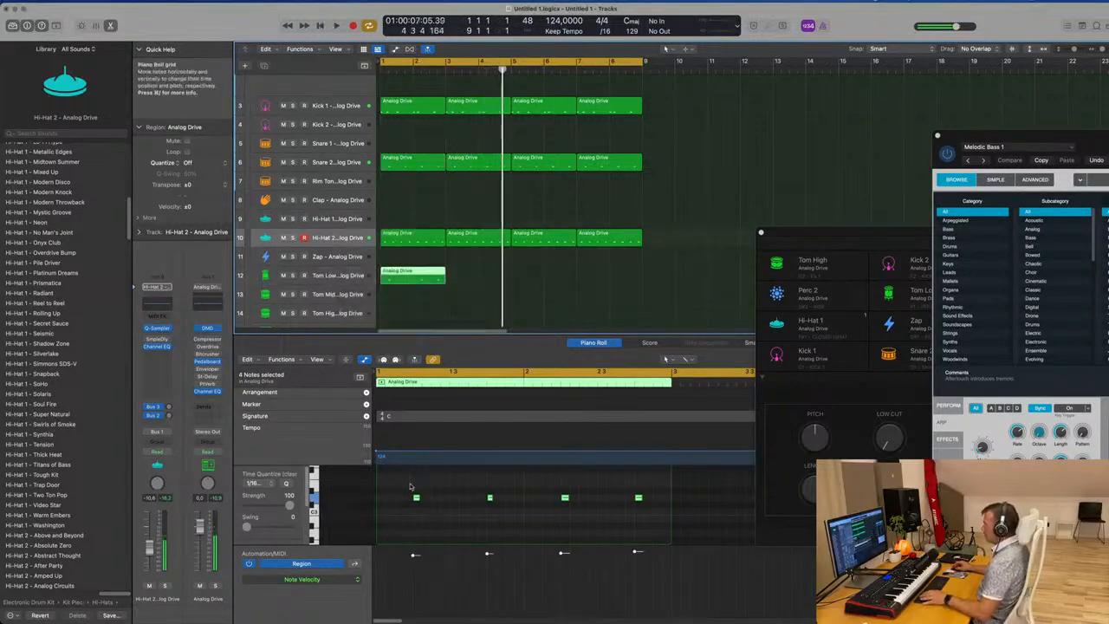
left_click_drag(411, 487, 476, 498)
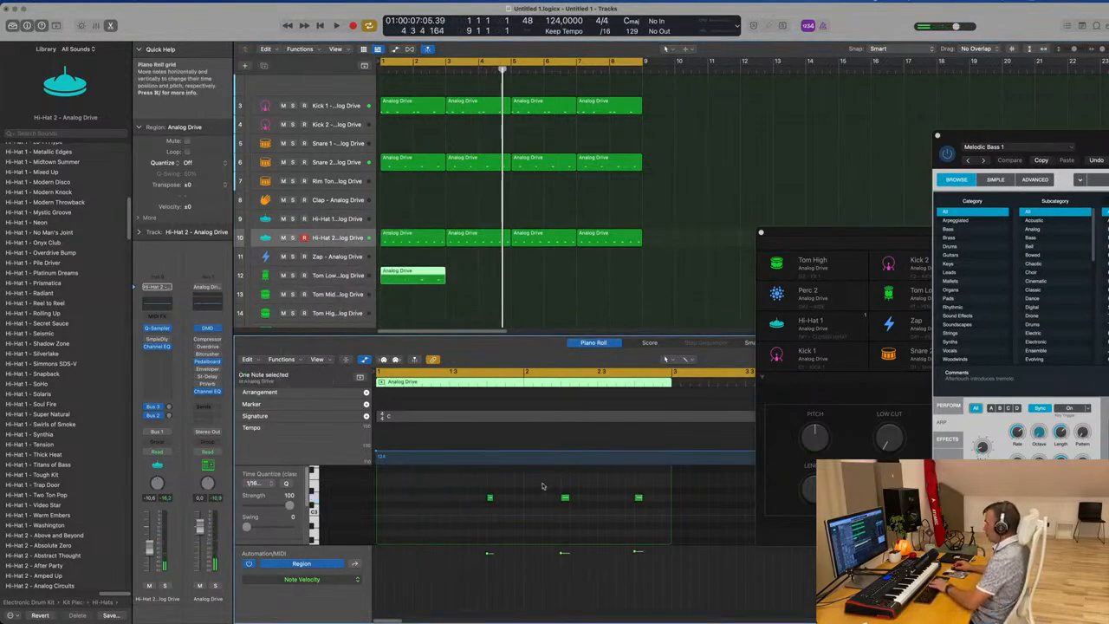
left_click_drag(543, 486, 681, 516)
key("Delete")
key("space")
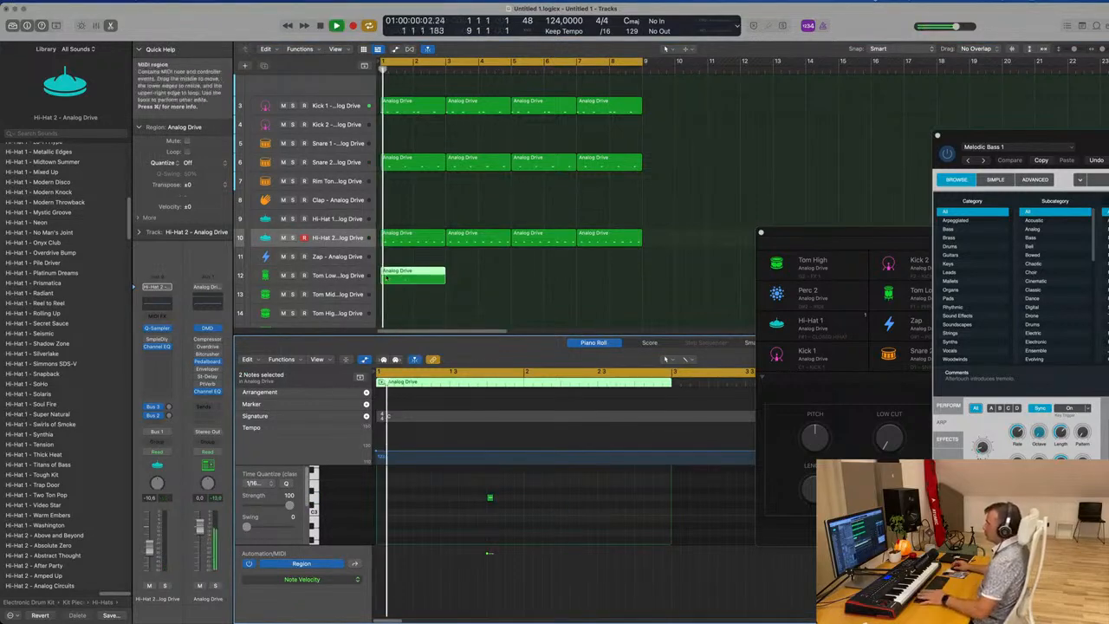
Lower the pitch of the Tom Low region's remaining note and lengthen it to about one beat
left_click(383, 274)
left_click(331, 277)
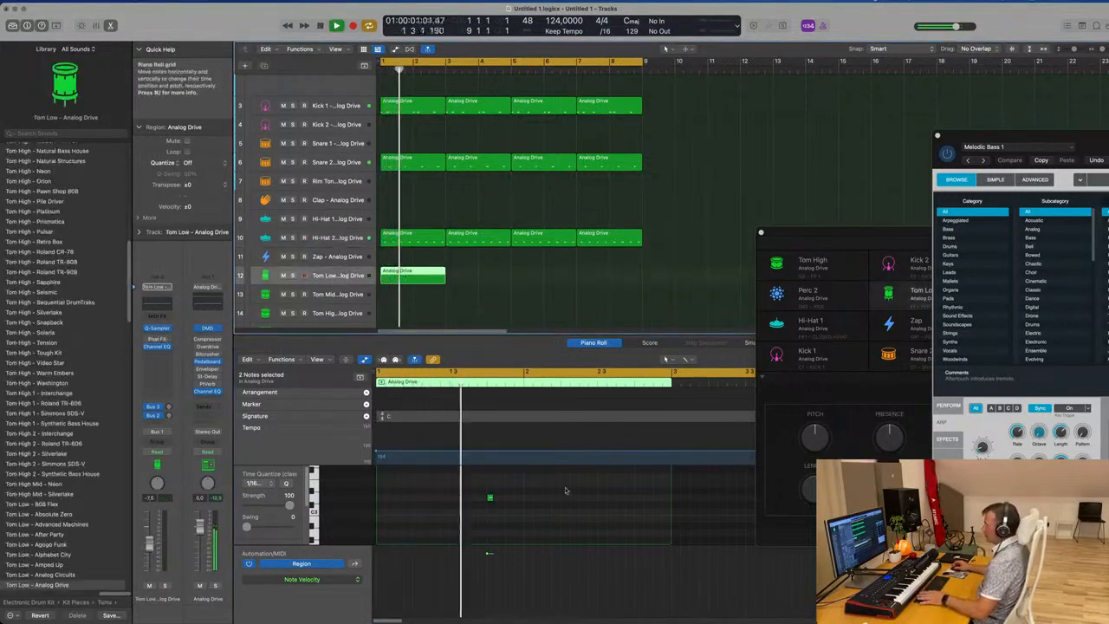
left_click(490, 498)
scroll(507, 508, "down", 4)
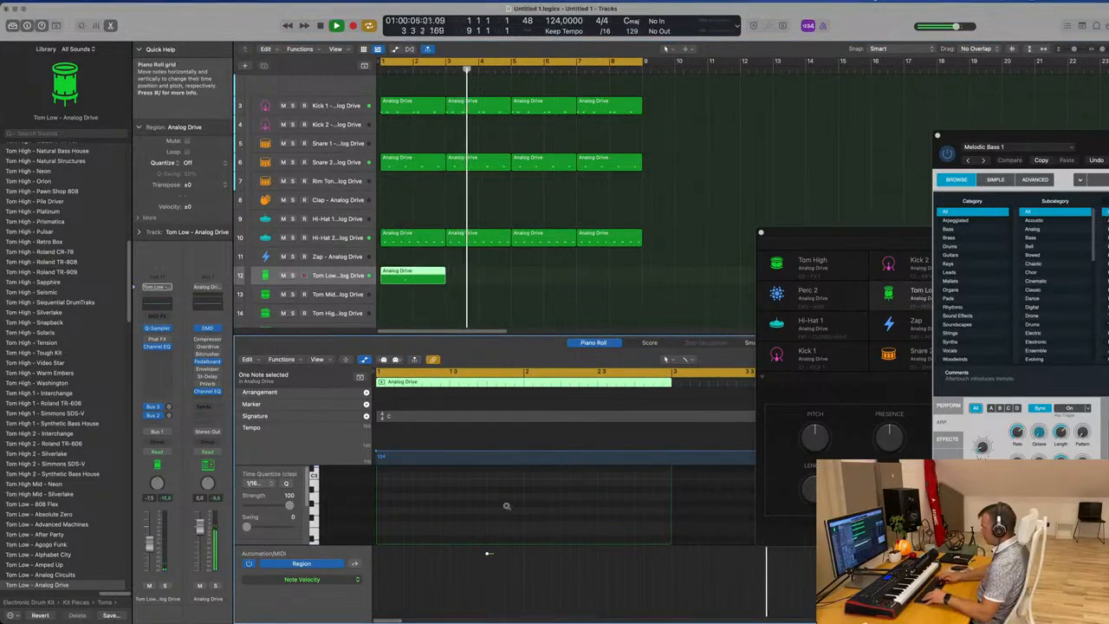
key("space")
scroll(506, 510, "down", 10)
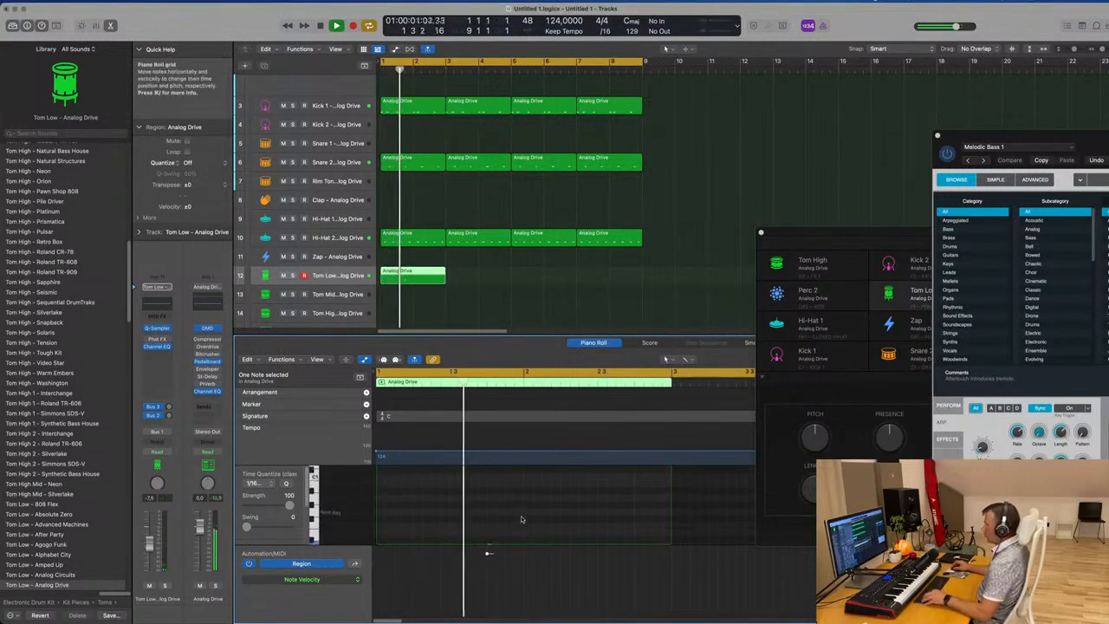
scroll(523, 519, "down", 3)
left_click_drag(492, 522, 520, 525)
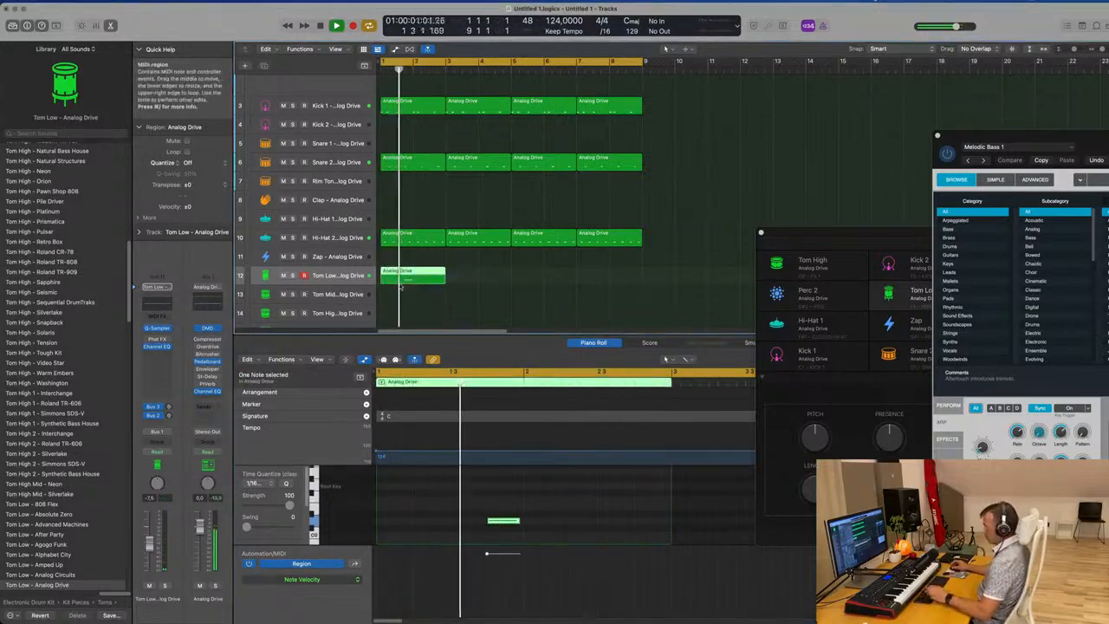
Repeat the Tom Low region three times to fill bars 3 to 8
key("super+r")
key("super+r")
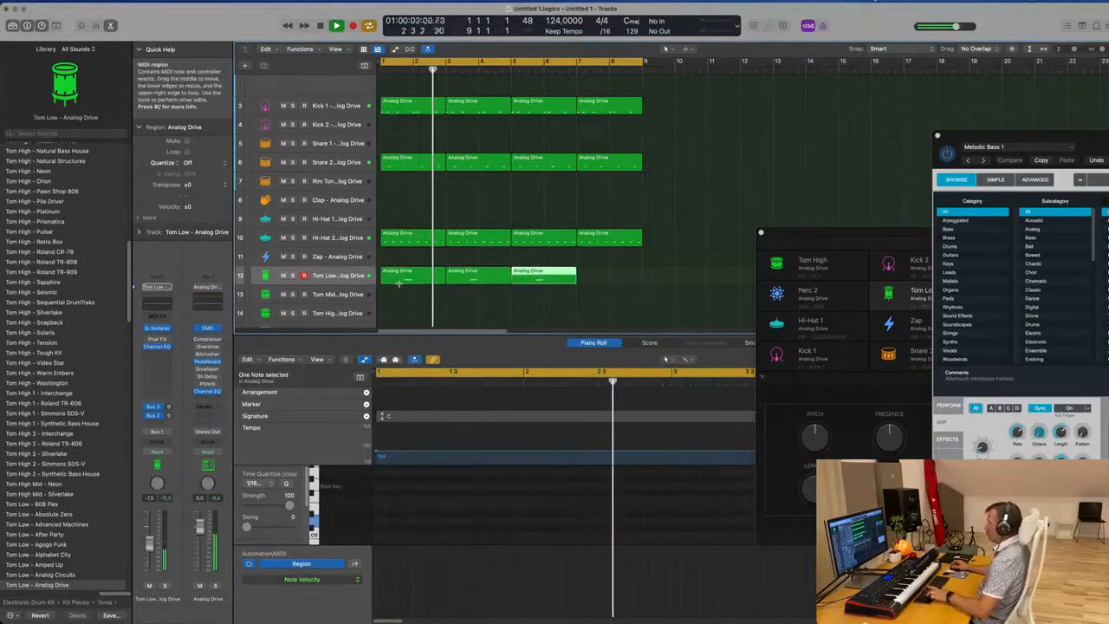
key("super+r")
scroll(436, 296, "down", 2)
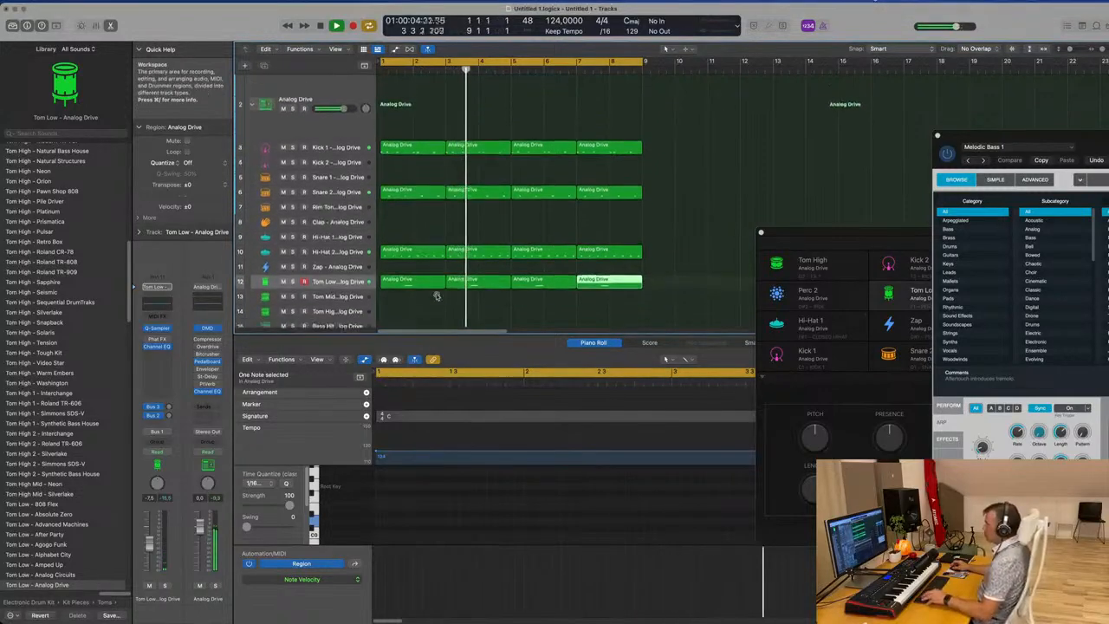
scroll(436, 296, "up", 1)
scroll(435, 292, "down", 2)
scroll(435, 292, "up", 2)
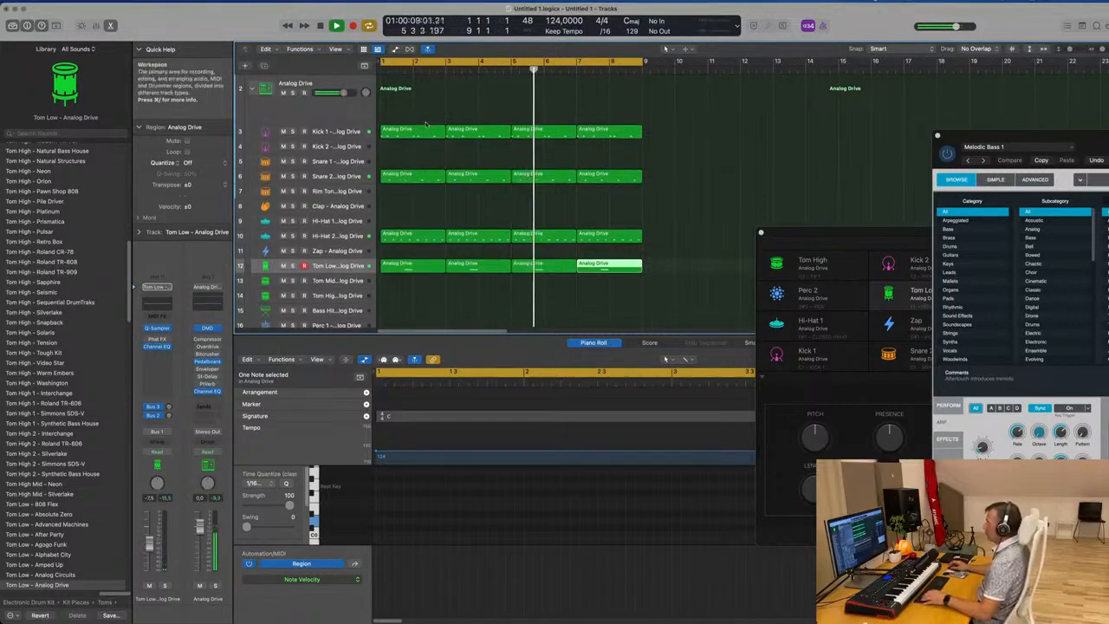
Move the first Tom Low region to the Clap subtrack and shift its note to the start of bar 1
left_click(407, 132)
left_click(409, 267)
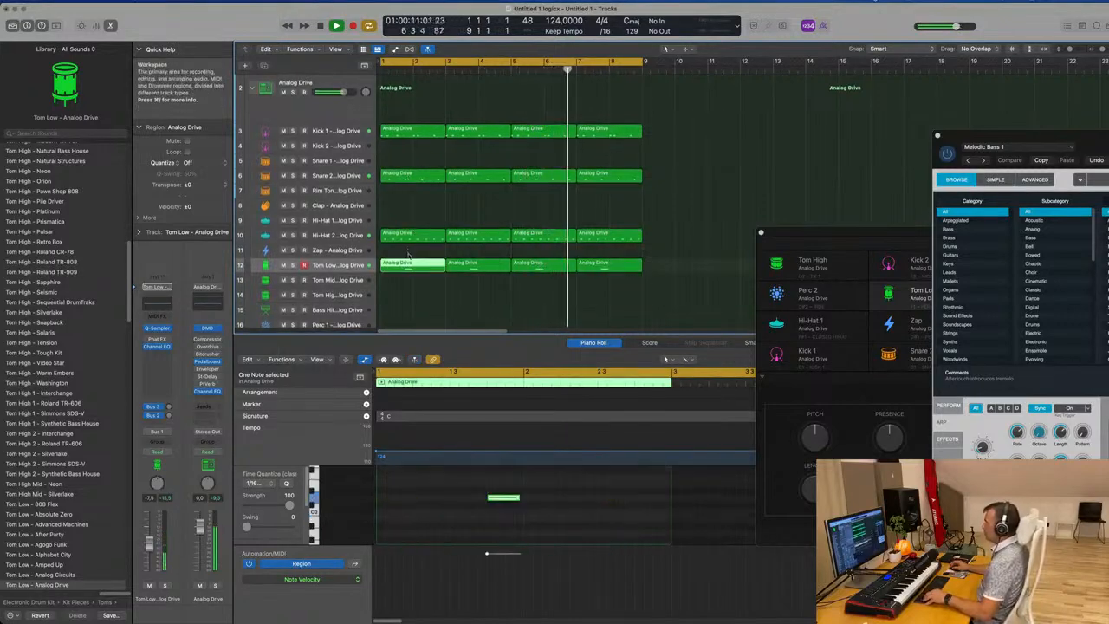
left_click_drag(412, 266, 413, 206)
left_click_drag(498, 501, 395, 501)
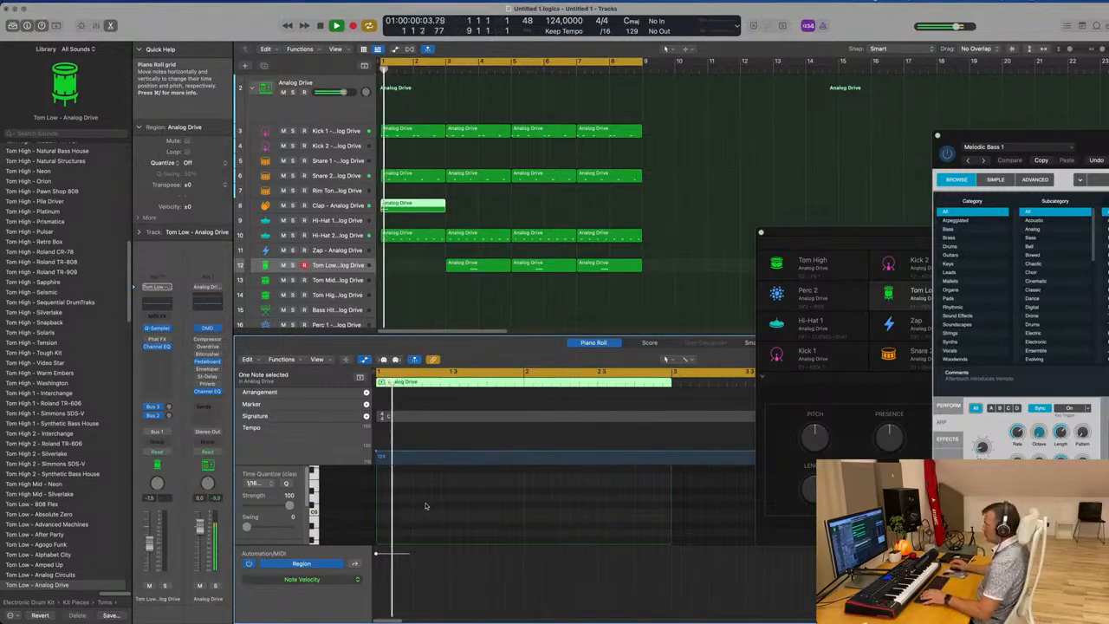
Transpose the Clap region's note by octaves and replay the pattern from bar 1
key("Return")
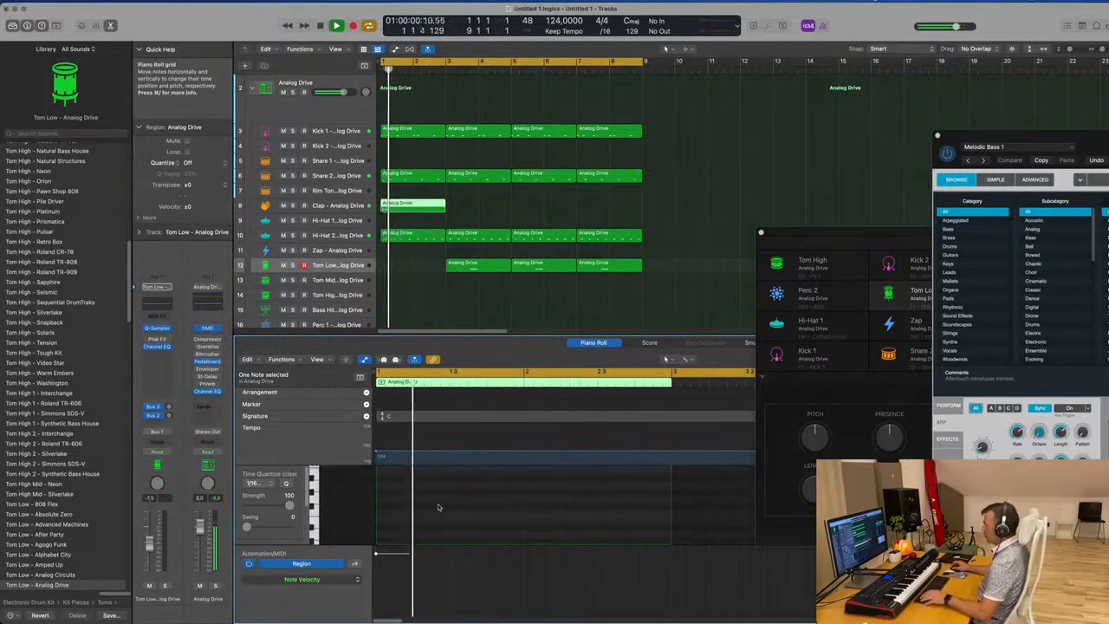
scroll(440, 507, "up", 5)
key("alt+Up")
key("Return")
key("Return")
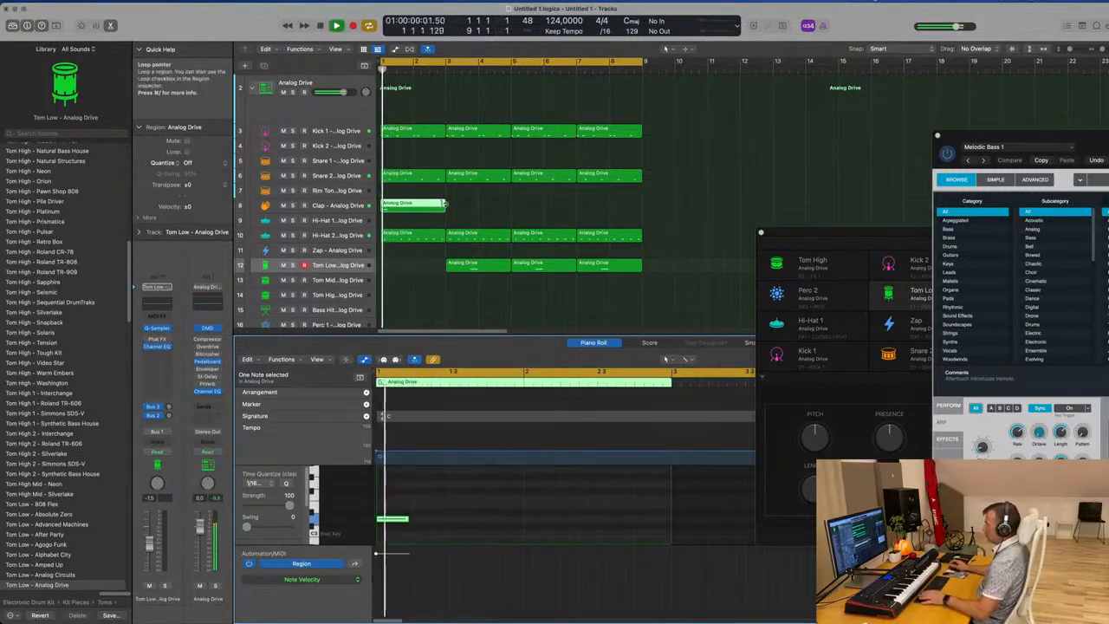
key("Return")
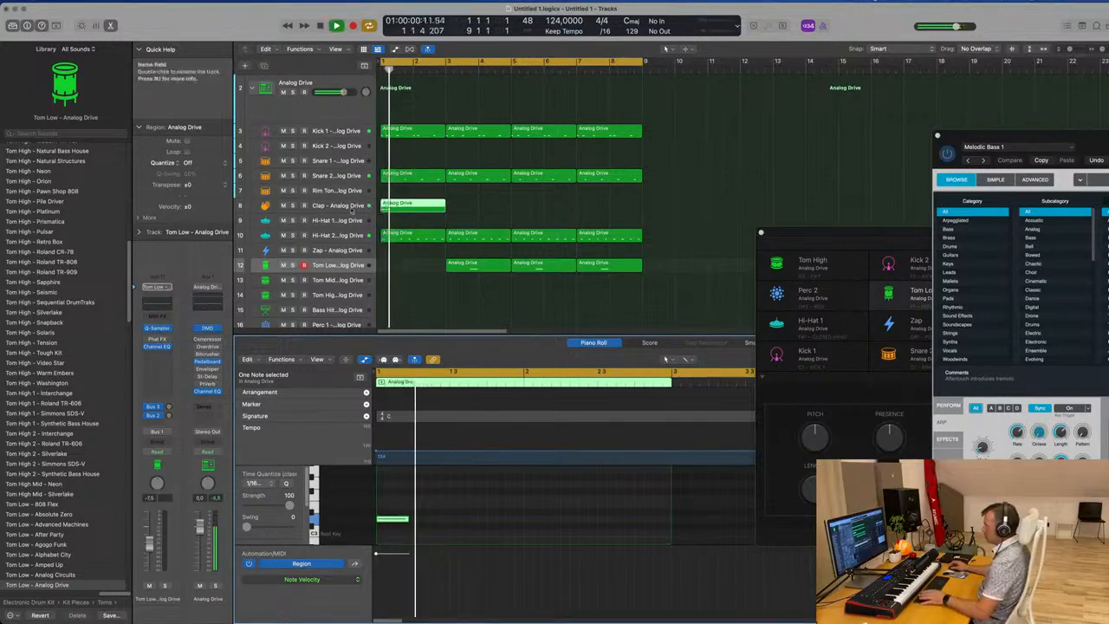
Raise the Clap subtrack's Bus 3 reverb send and Bus 2 delay send while playing back the pattern
left_click(272, 204)
key("Return")
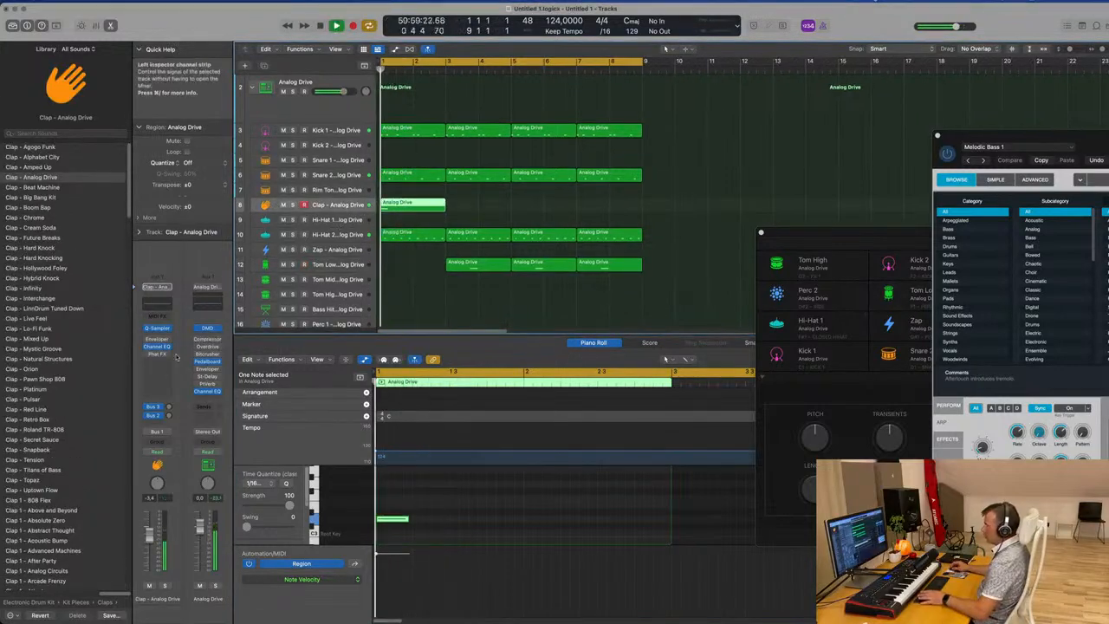
left_click_drag(169, 406, 169, 402)
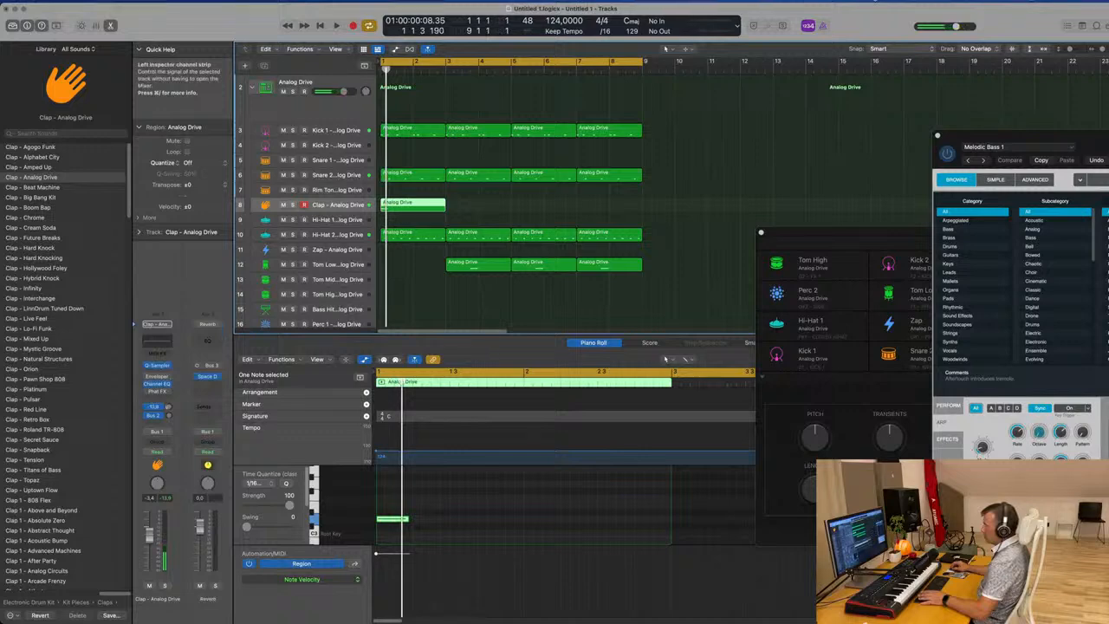
key("space")
key("space")
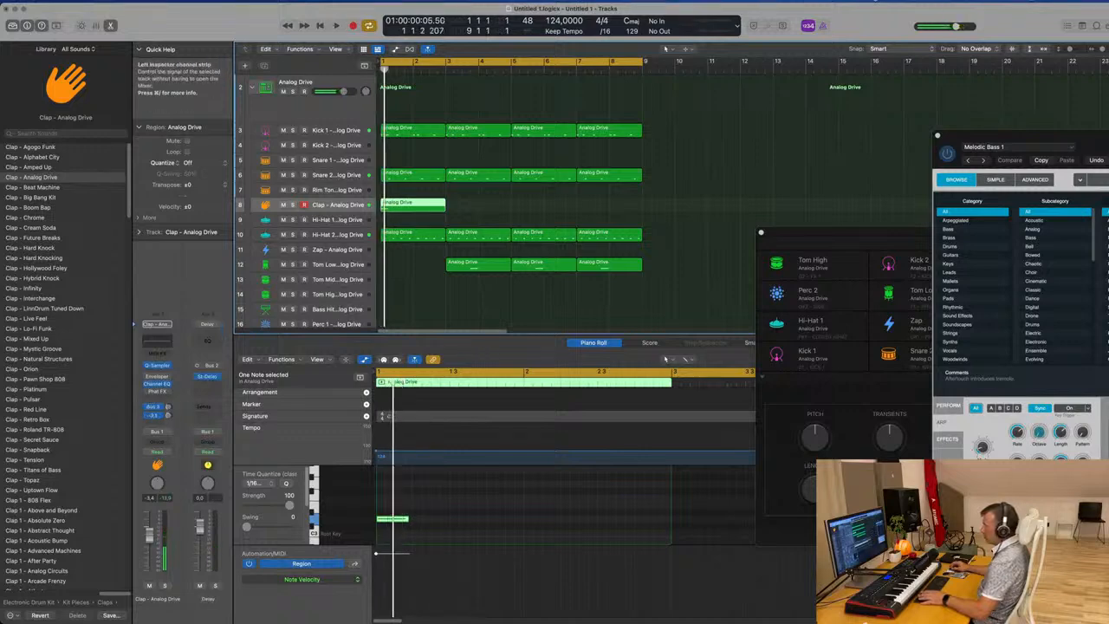
left_click_drag(175, 406, 170, 417)
key("space")
key("space")
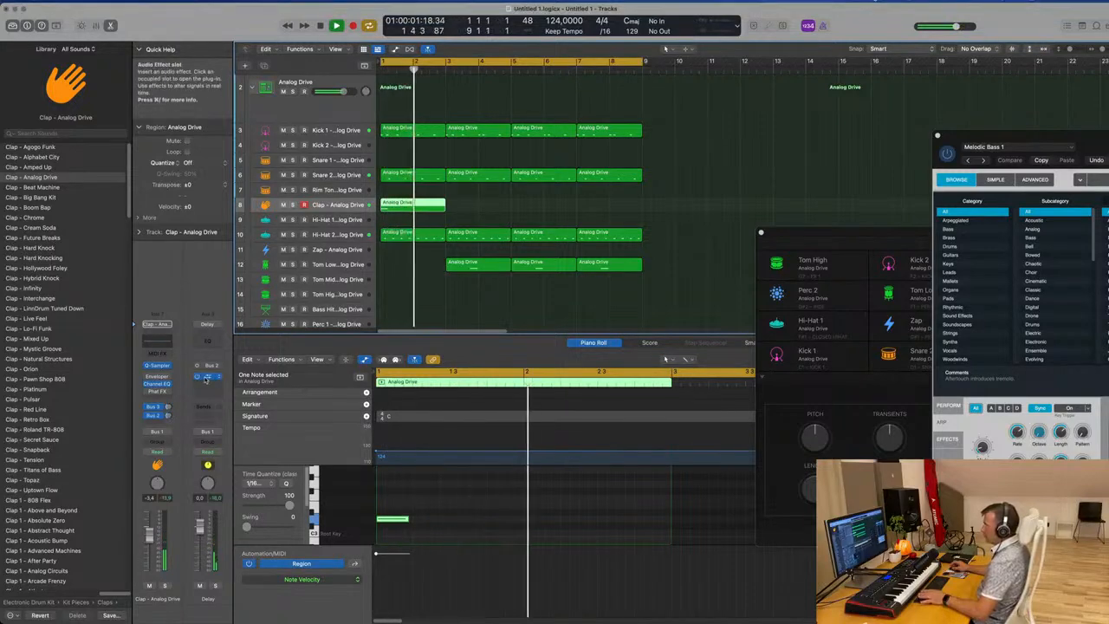
Switch the Bus 2 Stereo Delay to the Dual 1/8 Note preset and adjust the Clap subtrack's send level to it
left_click(206, 378)
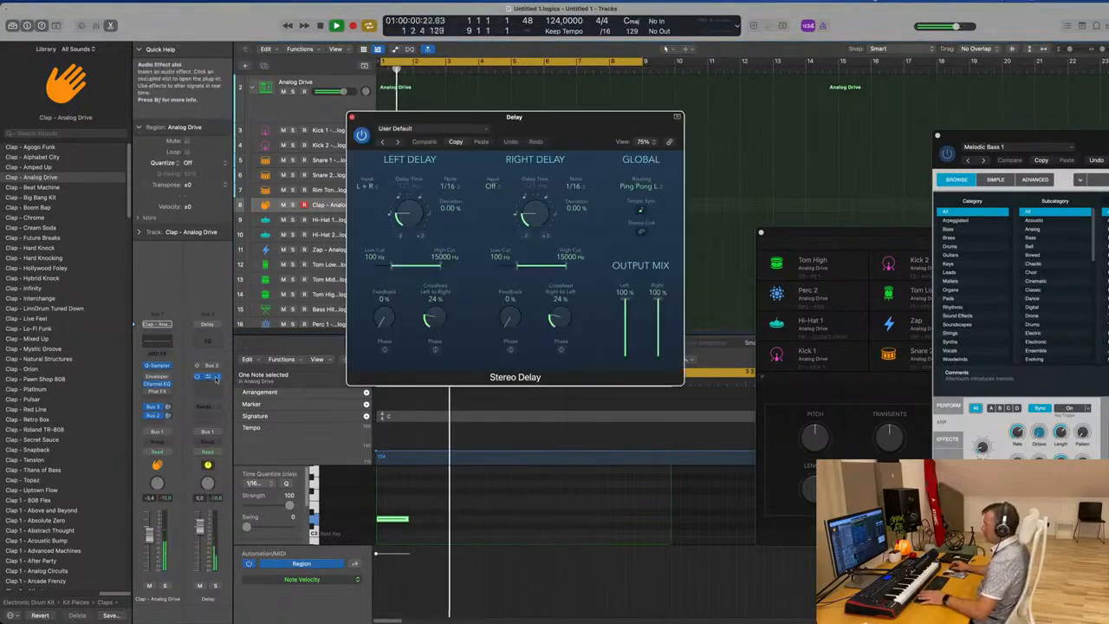
left_click(383, 142)
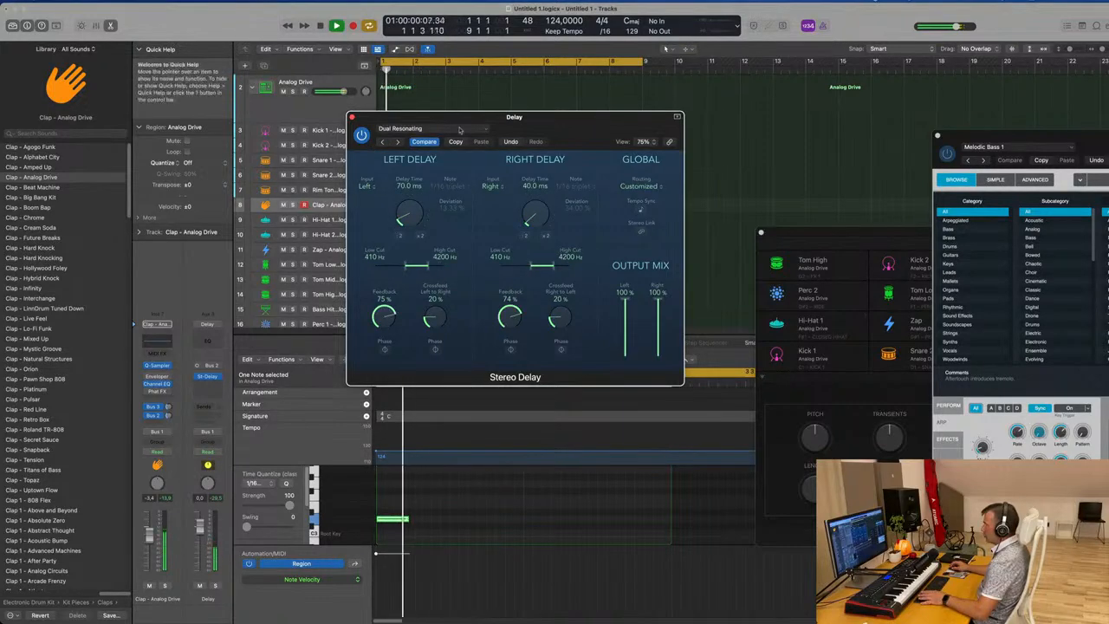
left_click(379, 143)
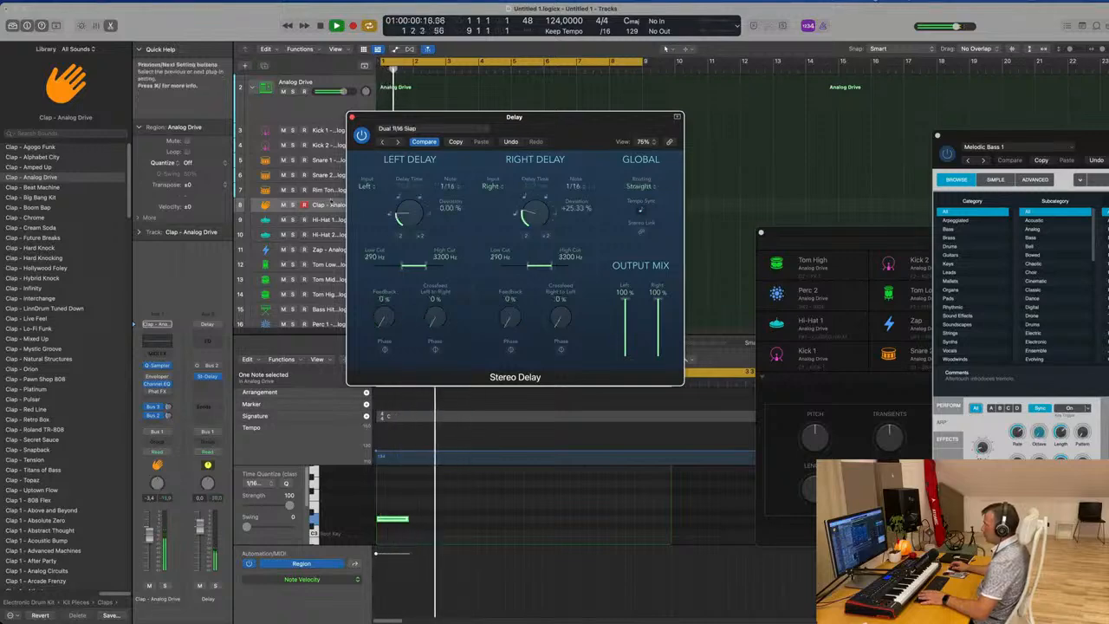
left_click_drag(170, 414, 171, 416)
key("Return")
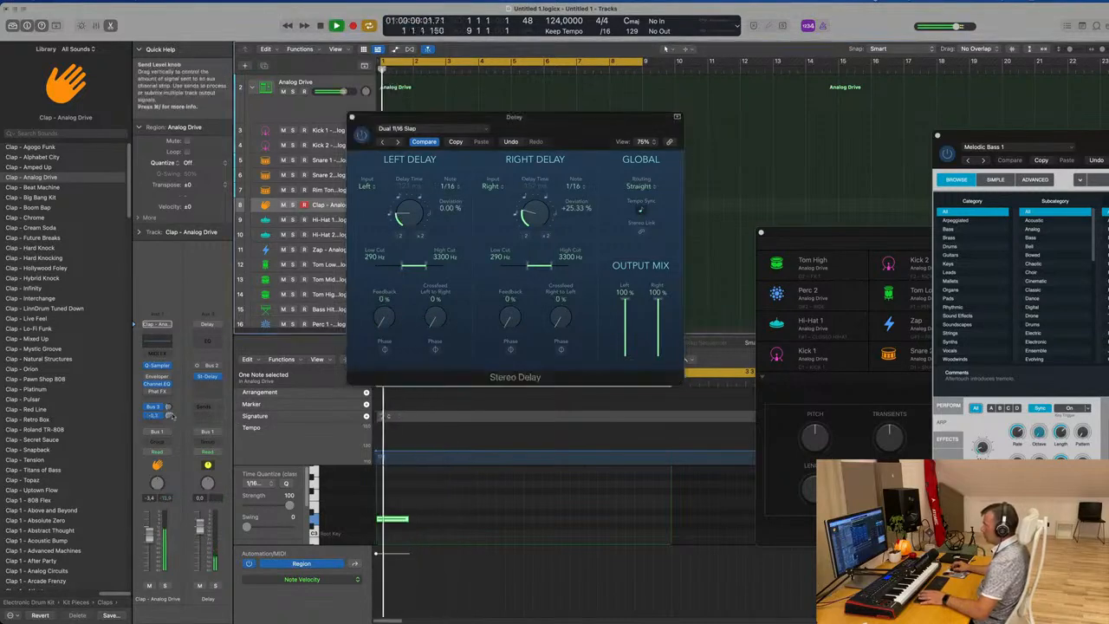
left_click(384, 141)
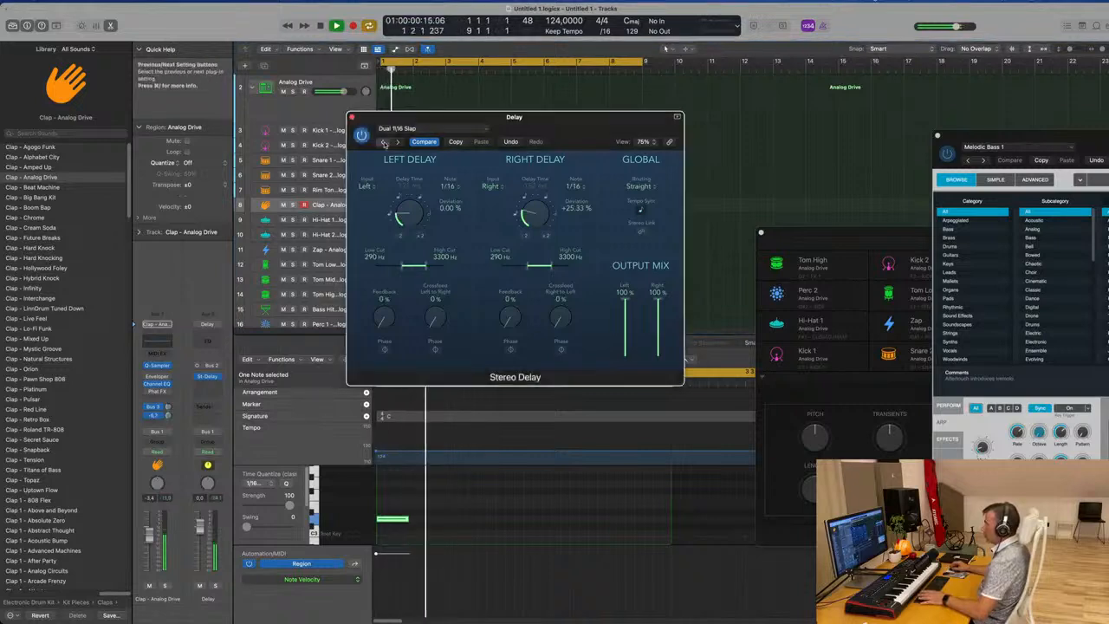
left_click(384, 142)
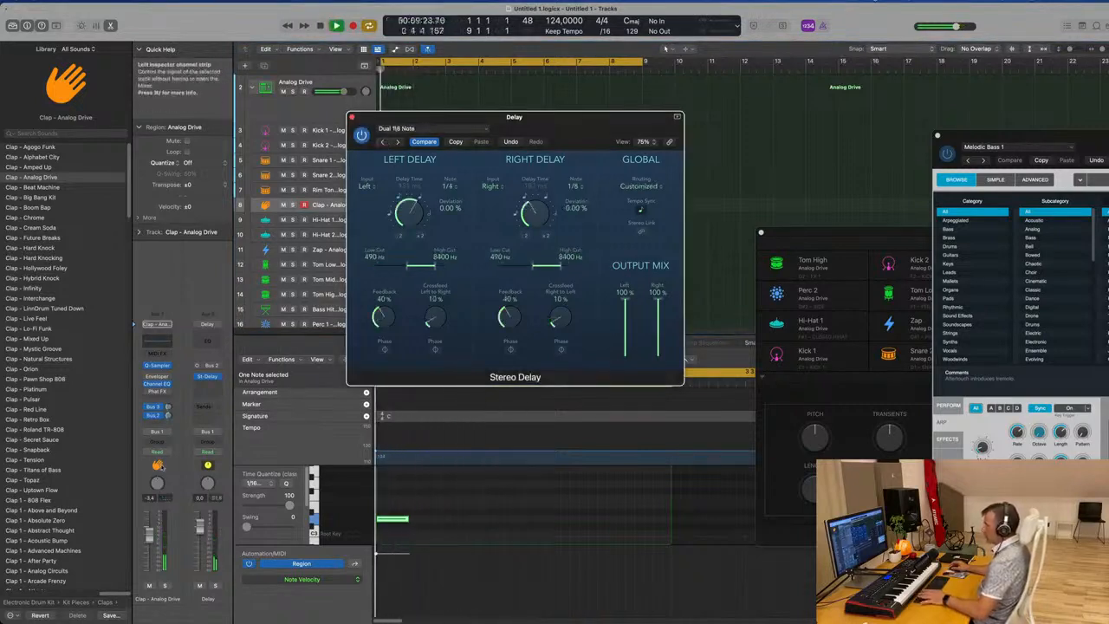
left_click_drag(168, 415, 169, 409)
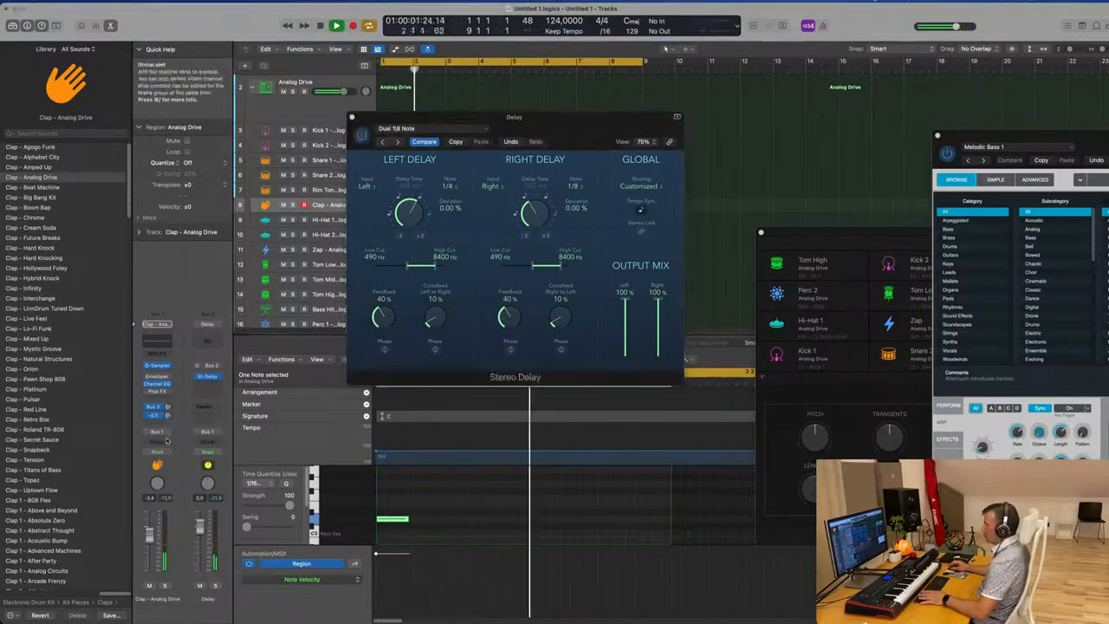
left_click(352, 117)
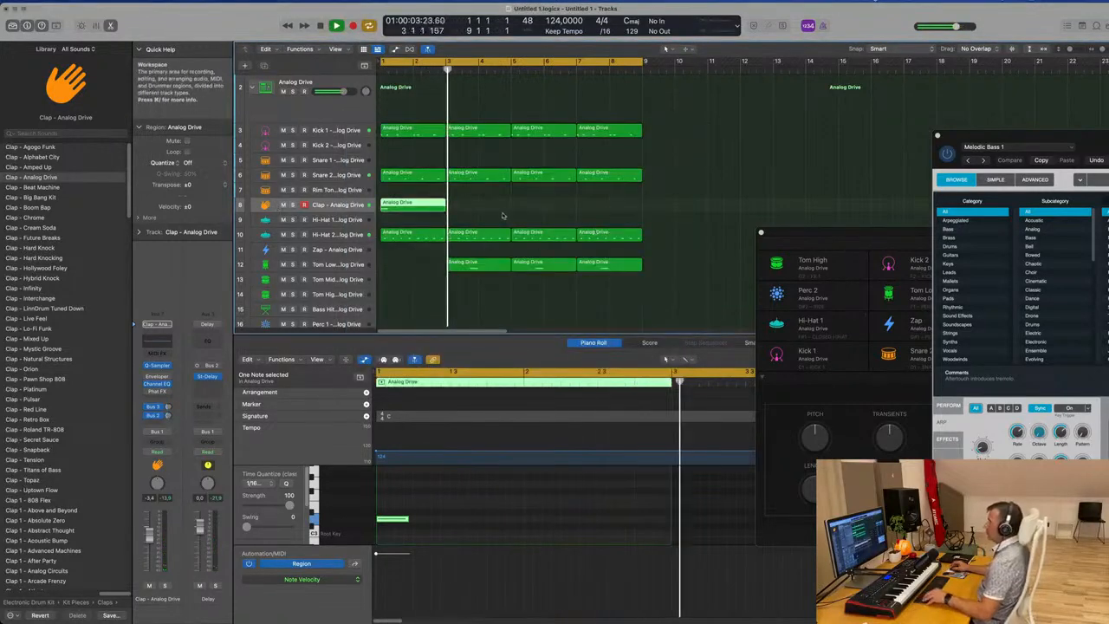
Repeat the Clap region three times to fill bars 3 to 8
left_click_drag(499, 212, 424, 205)
key("super+r")
key("super+r")
key("super+r")
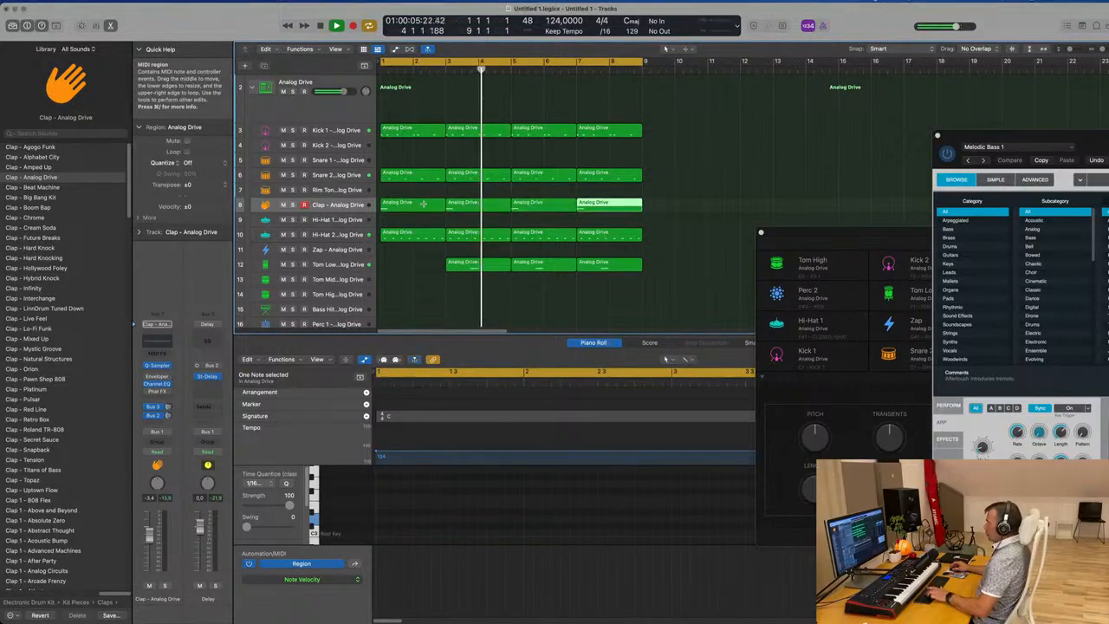
Copy the Tom Low region from bar 3 back to bar 1 of the same subtrack
left_click(468, 264)
left_click_drag(431, 269, 408, 264)
scroll(408, 264, "down", 2)
scroll(409, 263, "down", 1)
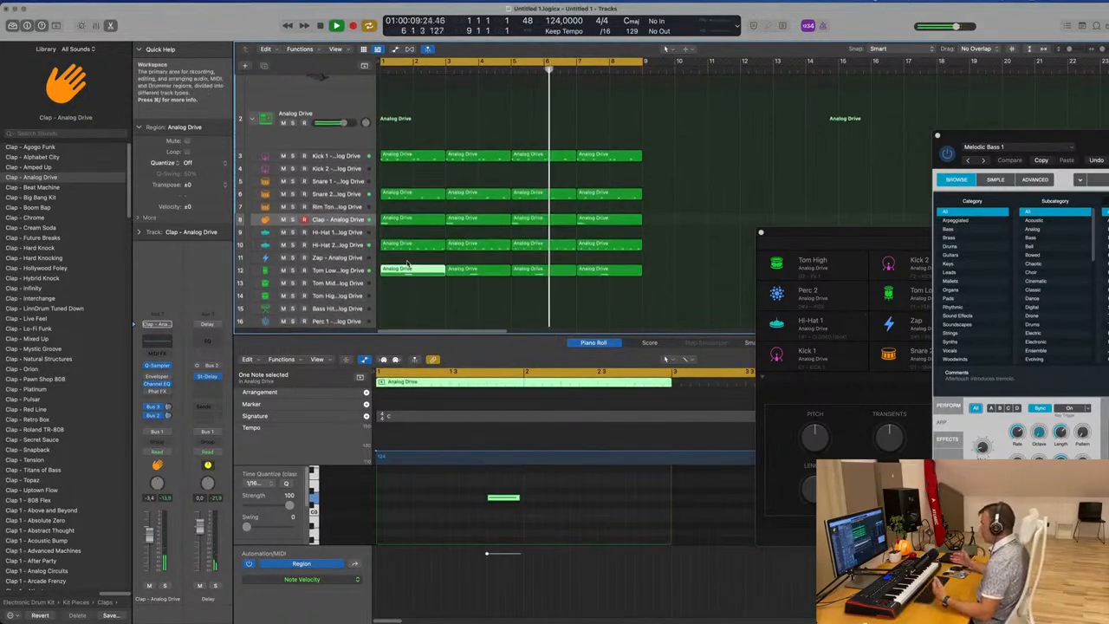
scroll(413, 268, "down", 3)
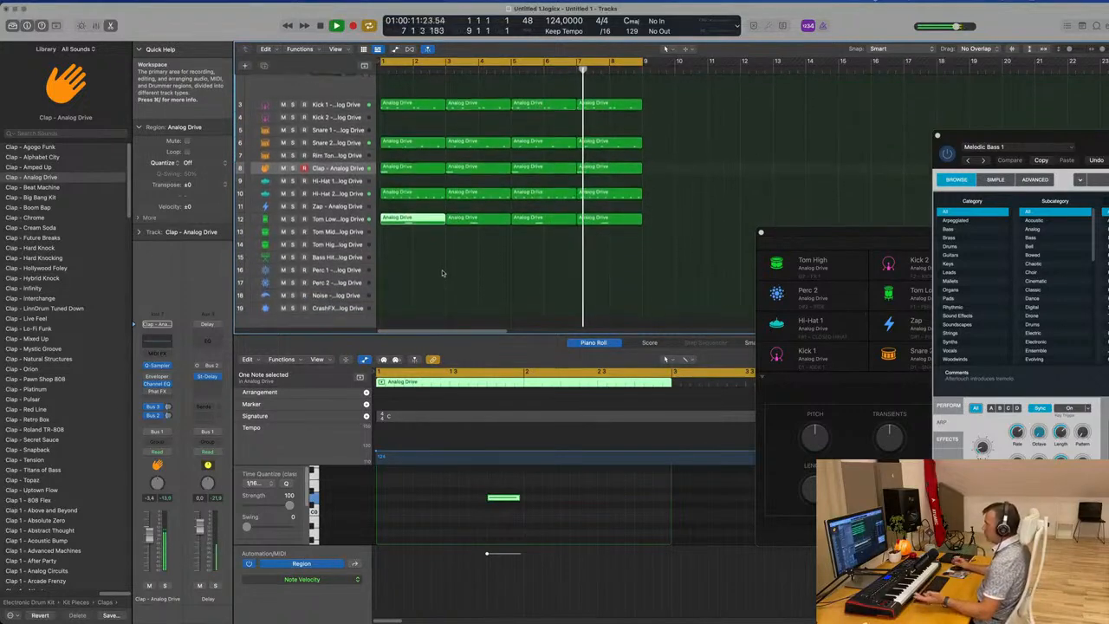
left_click(436, 271)
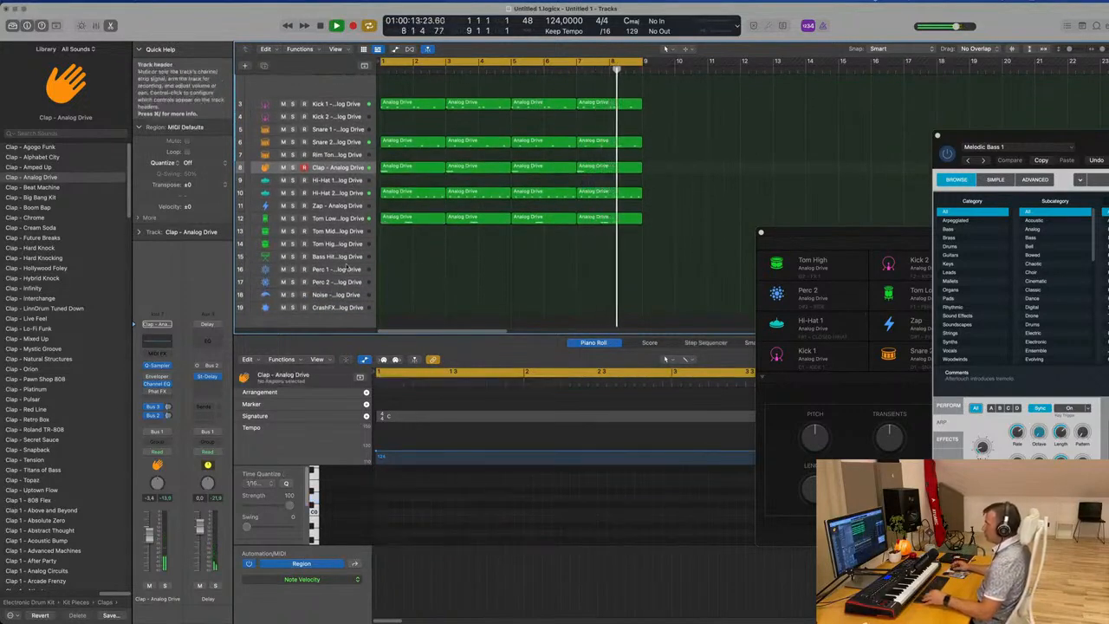
Audition the Perc 1, Perc 2 and Noise subtracks over the playing pattern
left_click(347, 270)
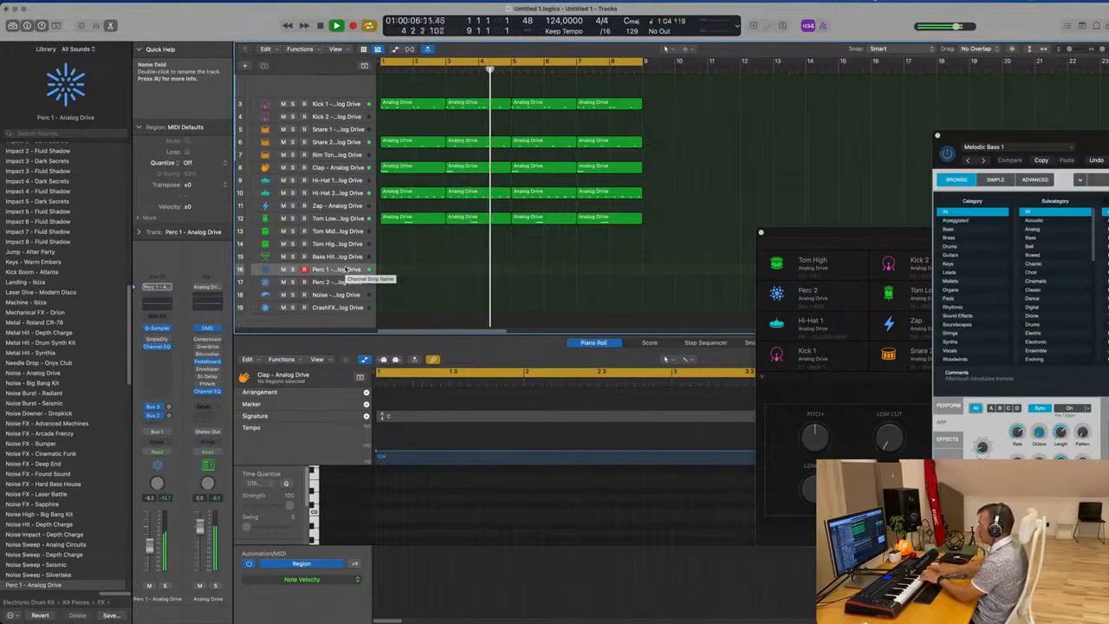
left_click(336, 283)
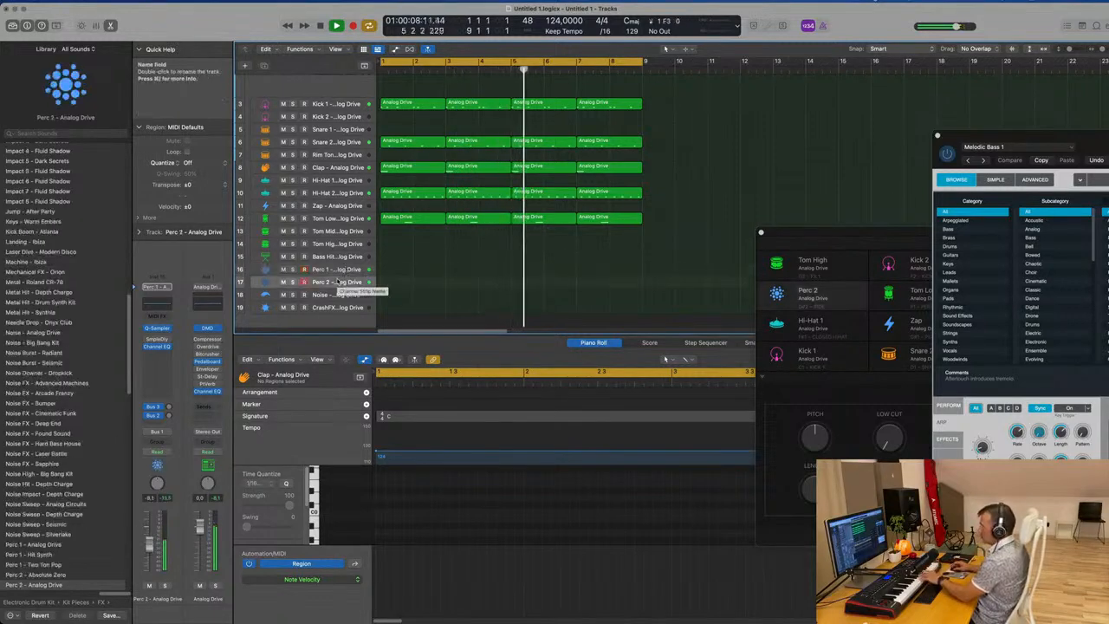
left_click(325, 294)
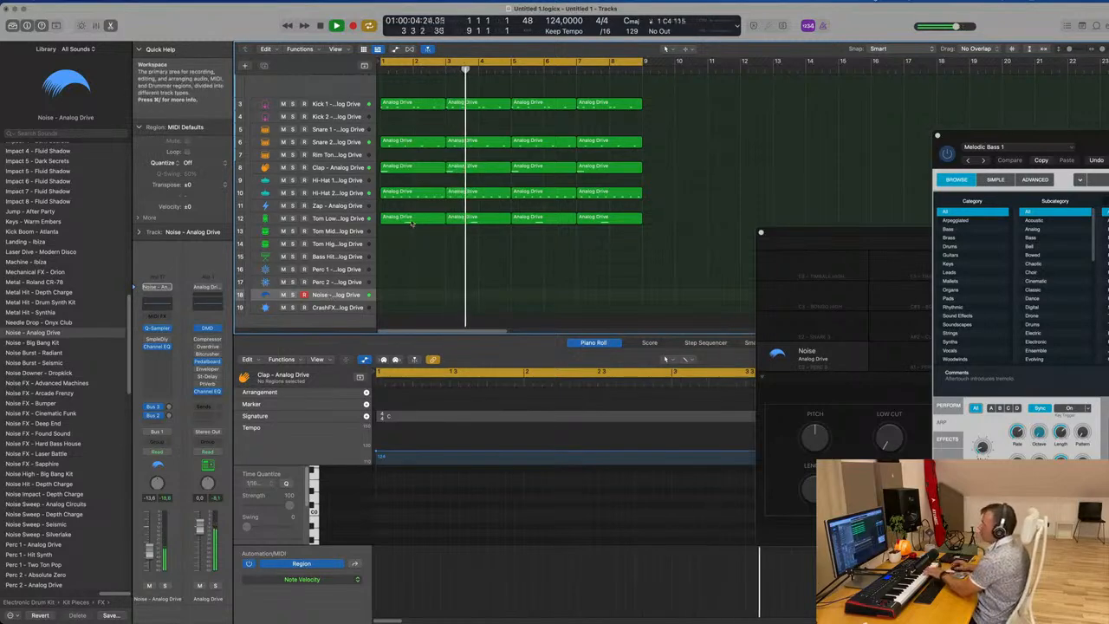
Copy the first Clap region to the Noise subtrack at bar 2 beat 3, keep only the half bar before bar 3, and transpose its note
left_click(417, 169)
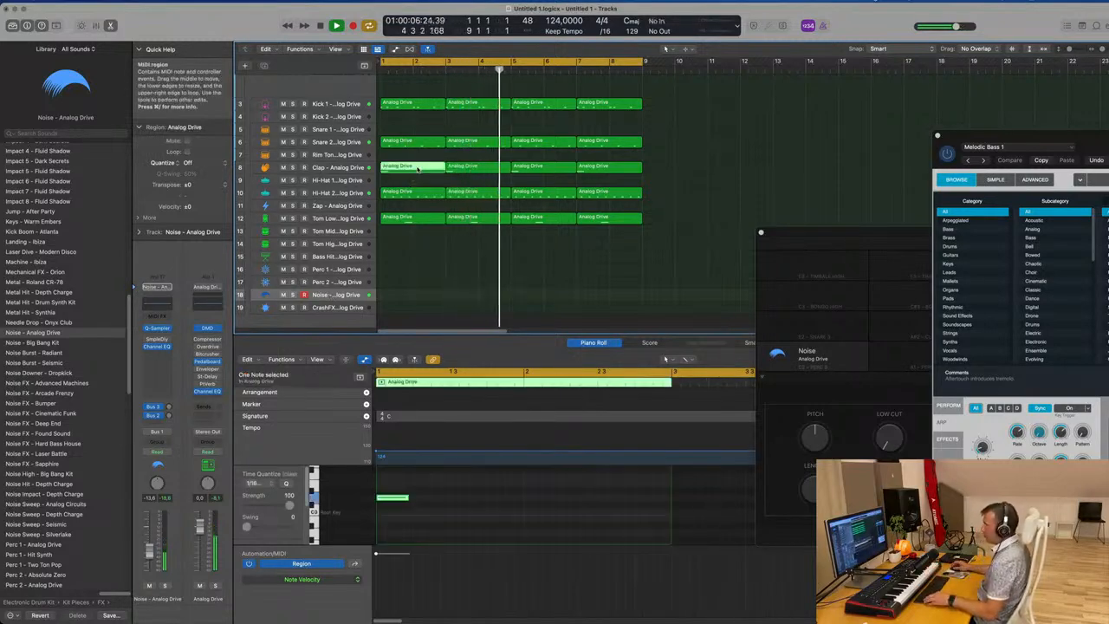
left_click_drag(417, 169, 467, 301)
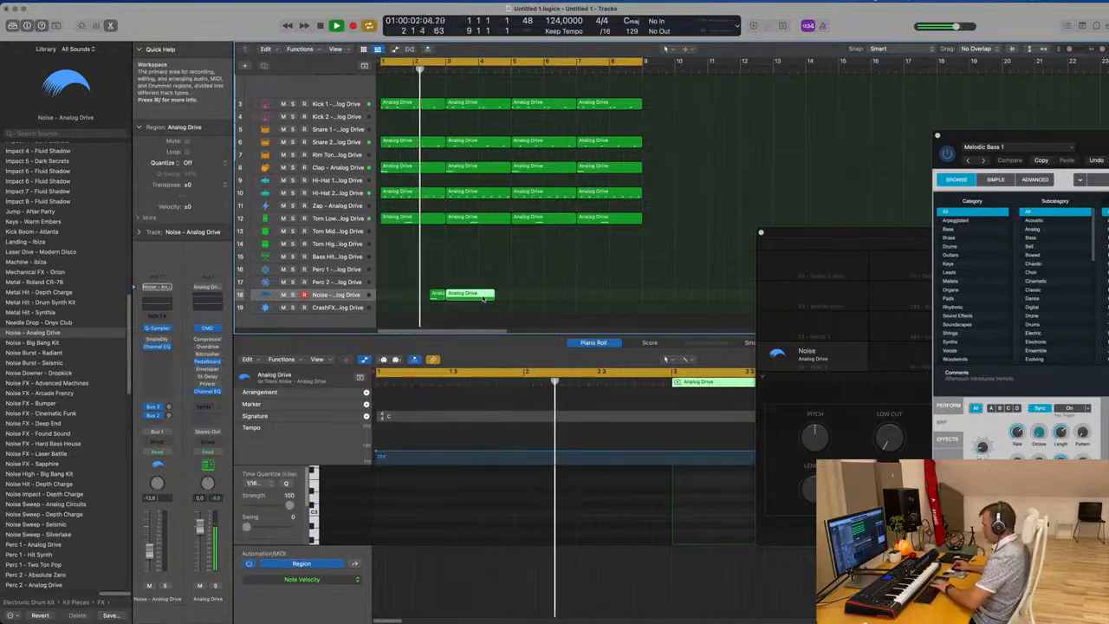
key("Delete")
left_click(438, 295)
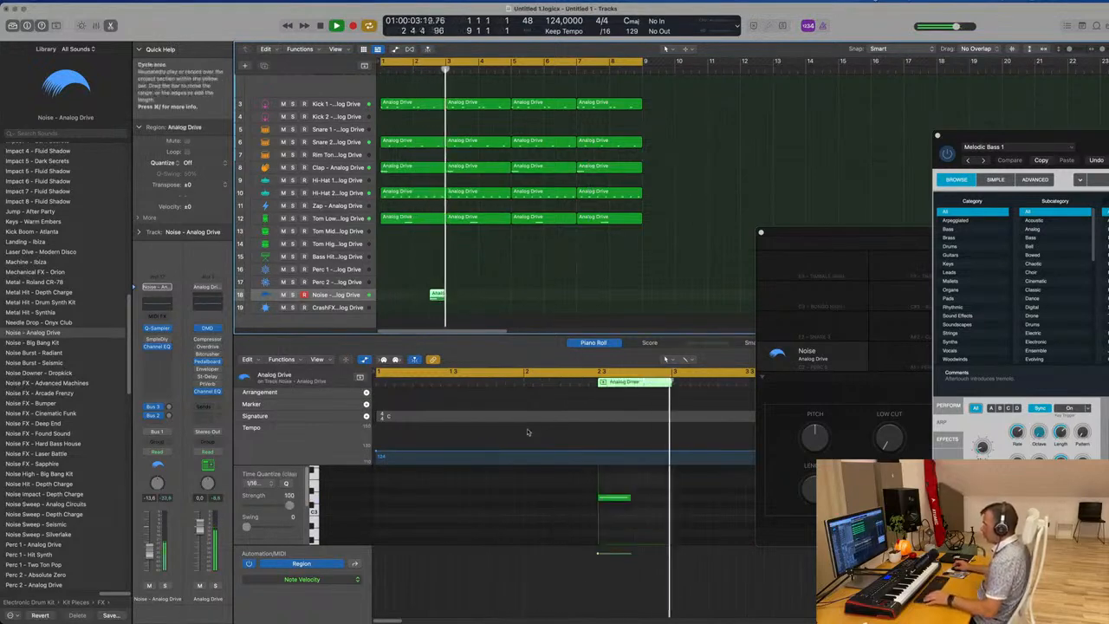
left_click(614, 499)
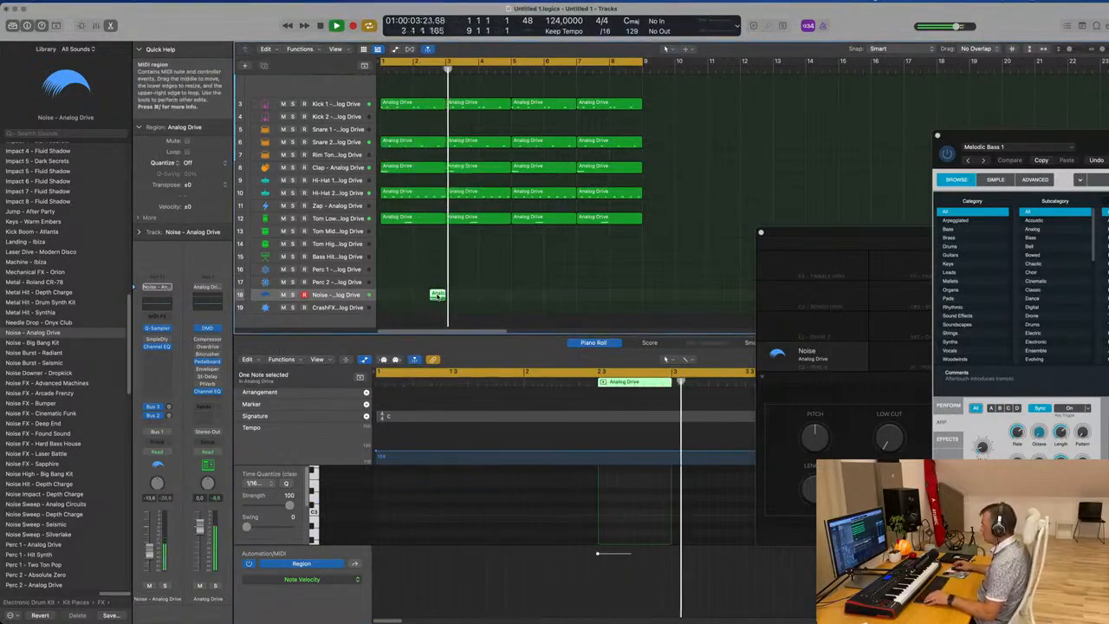
Copy the Noise region to bar 6 beat 3 on the same subtrack, filling the half bar before bar 7
left_click_drag(437, 295, 587, 305)
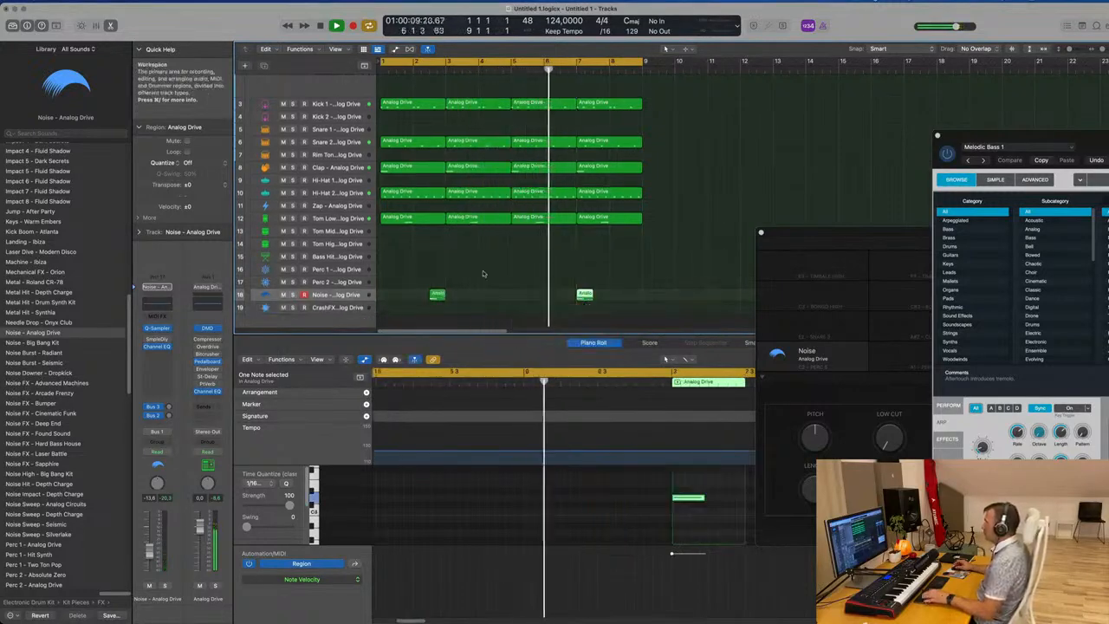
key("Return")
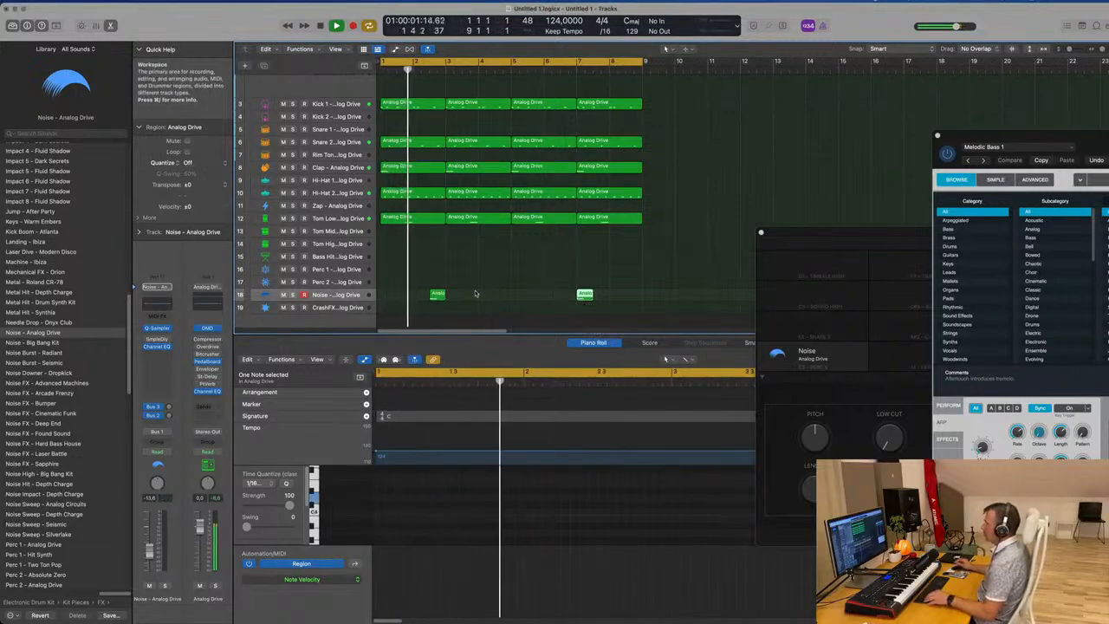
left_click_drag(579, 295, 563, 295)
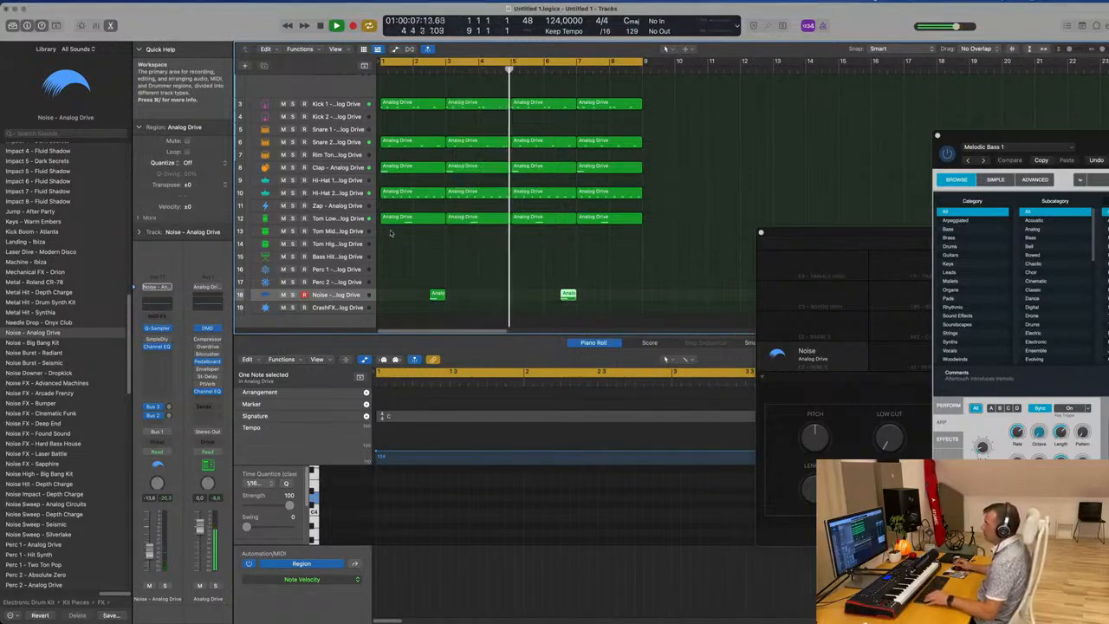
Copy the first Hi-Hat 2 region to bar 1 of the Hi-Hat 1 subtrack and stop playback
scroll(398, 252, "up", 2)
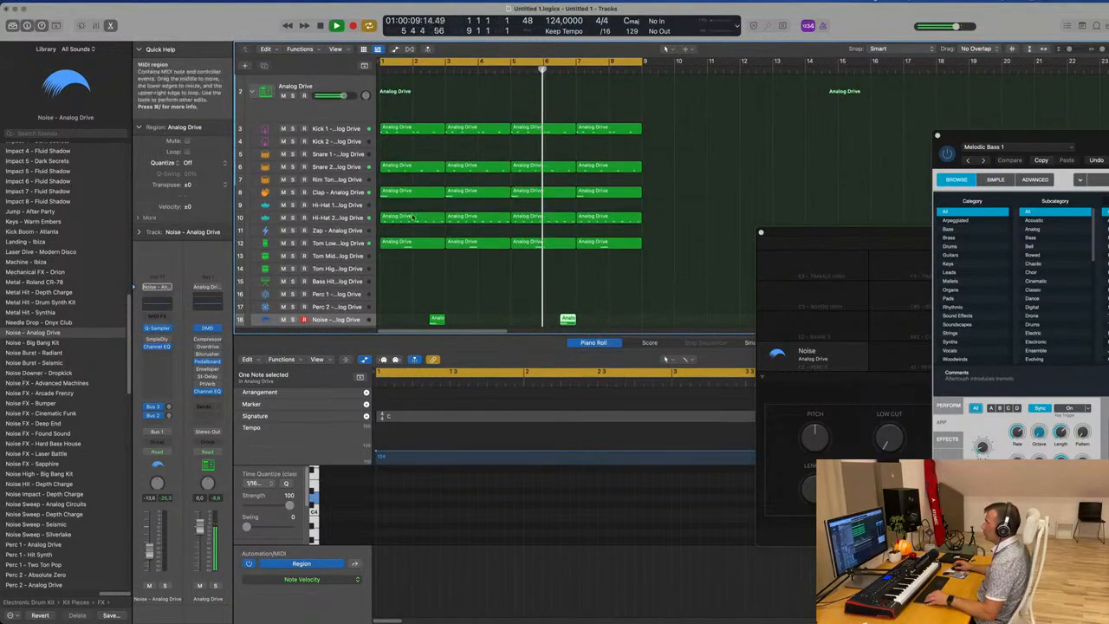
left_click(415, 218)
left_click_drag(414, 218, 436, 204)
key("space")
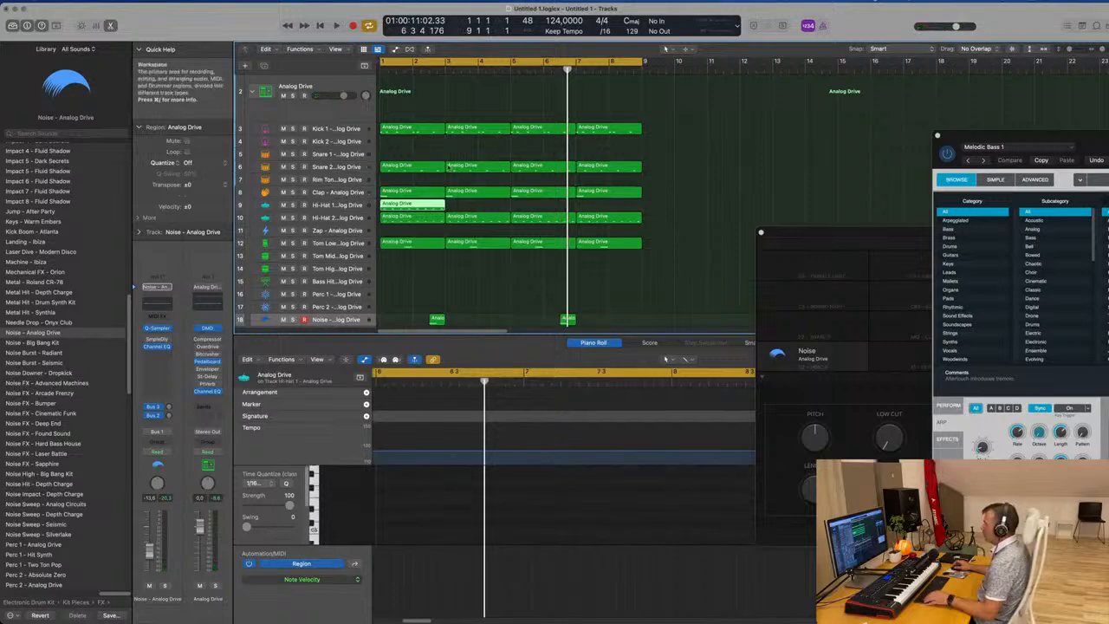
Move and copy the Hi-Hat 1 notes onto the sixteenths around each offbeat eighth, leaving the offbeat eighths themselves empty
key("Return")
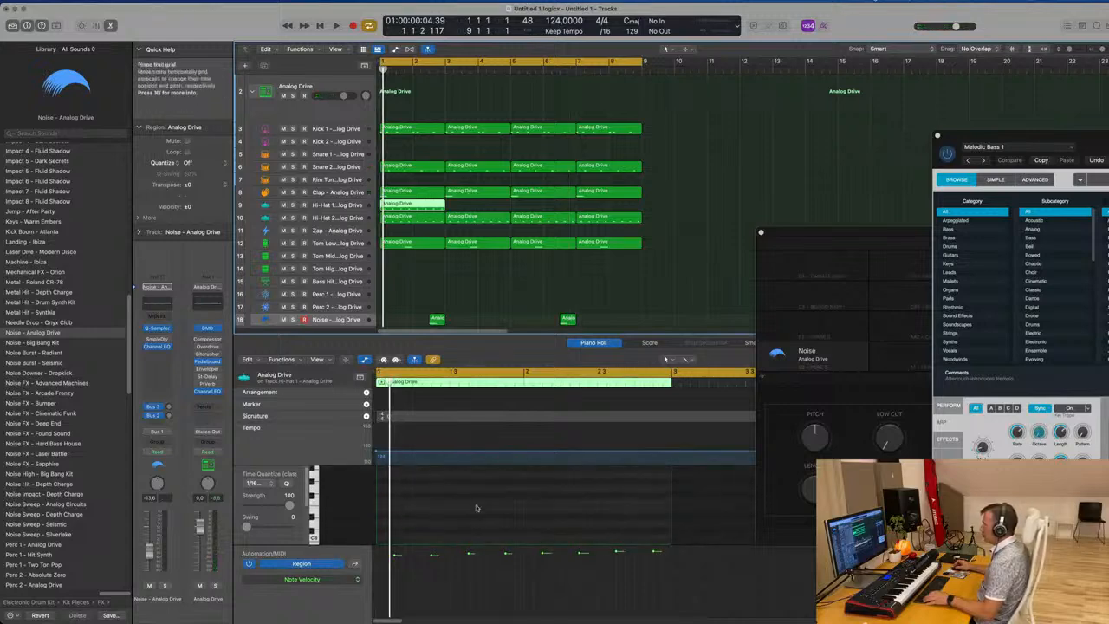
scroll(425, 514, "up", 5)
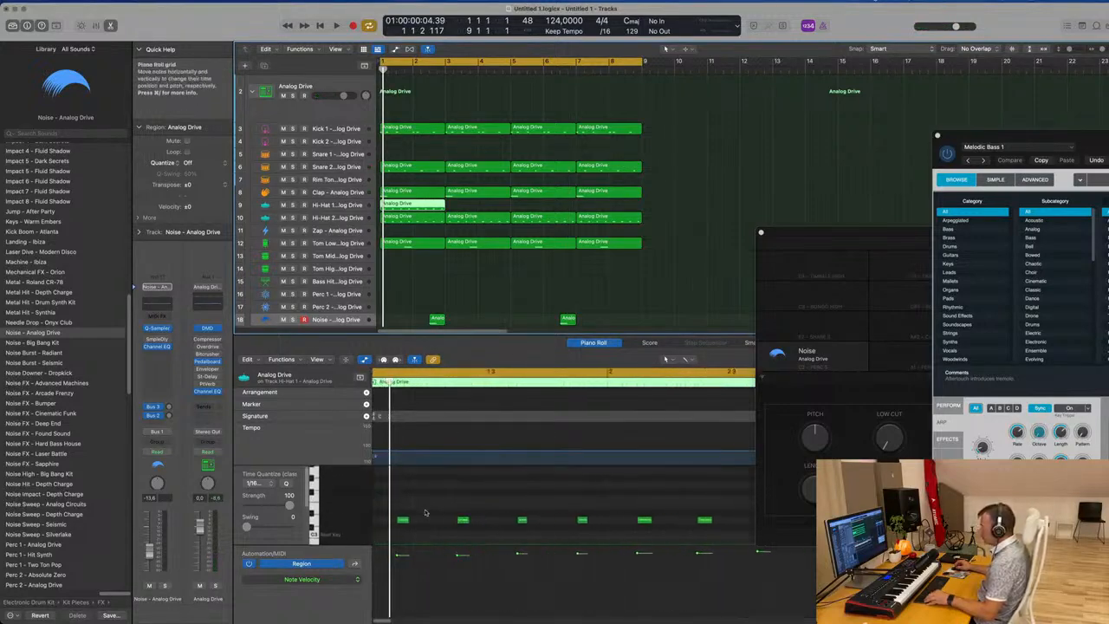
scroll(421, 520, "right", 1)
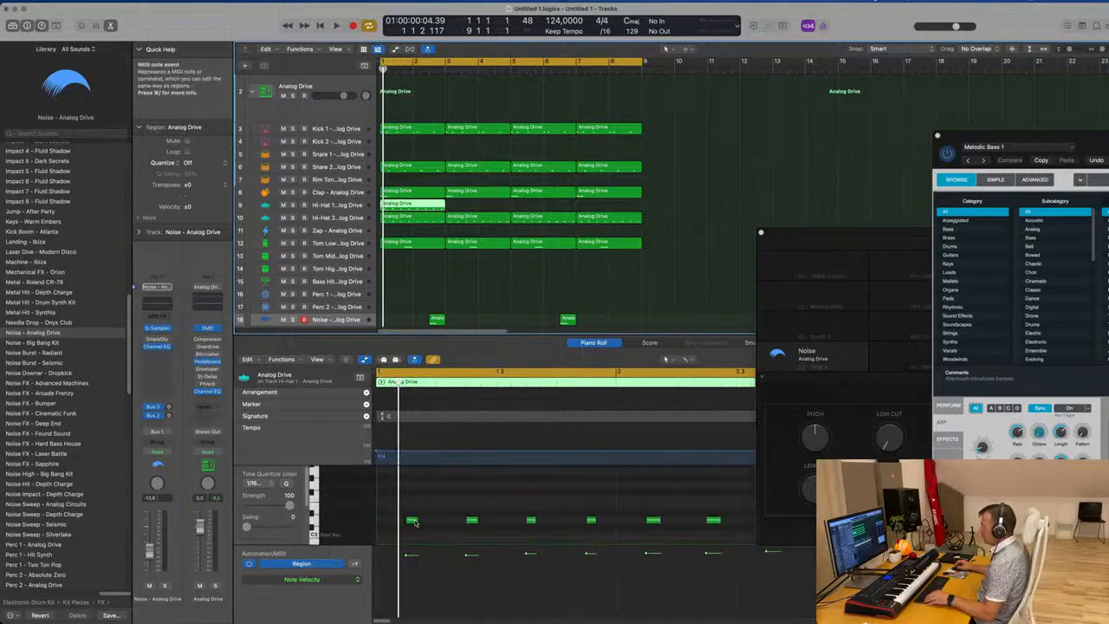
left_click_drag(413, 520, 382, 521)
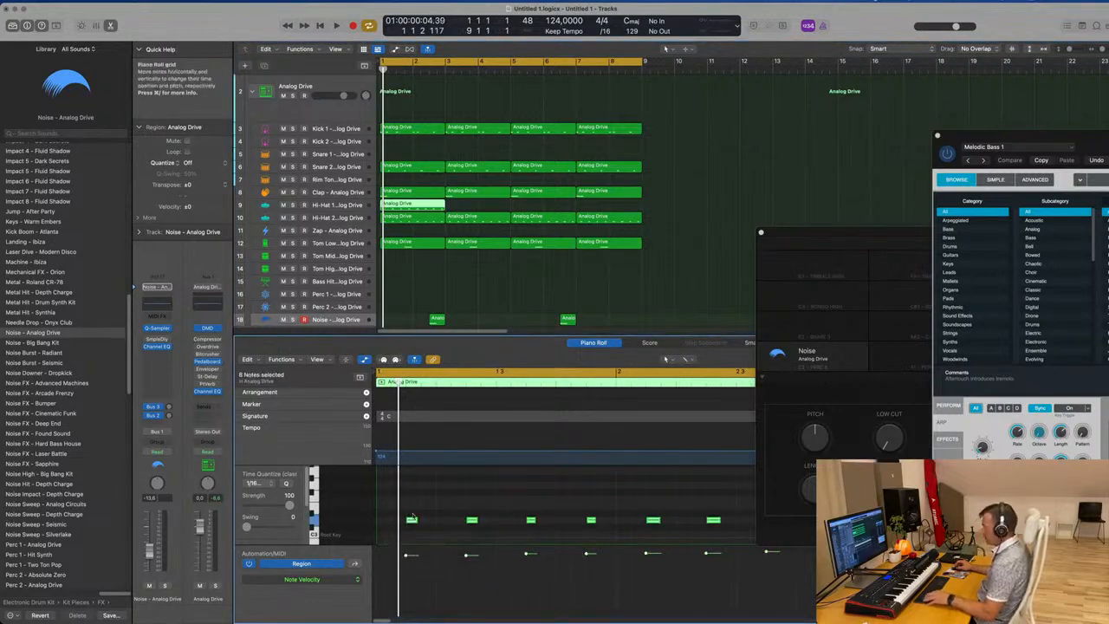
mouse_move(412, 520)
left_mouse_down()
mouse_move(385, 522)
mouse_move(425, 526)
mouse_move(406, 524)
left_mouse_up()
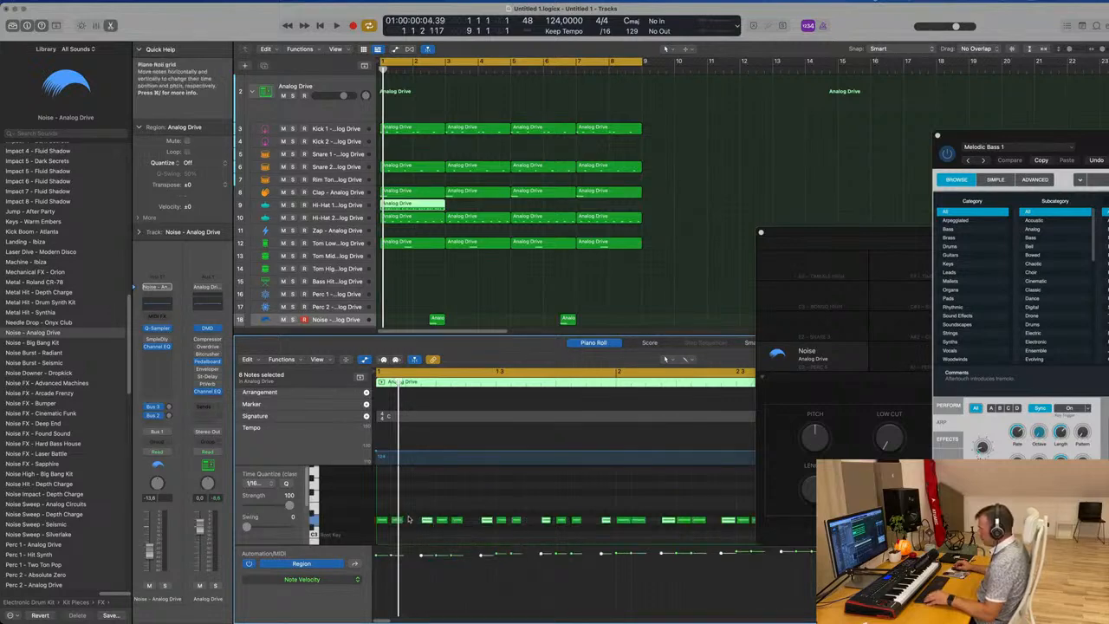
Repeat the Hi-Hat 1 region to fill bars 3 to 8 and raise the subtrack's Bus 2 delay send during playback
key("space")
left_click(333, 205)
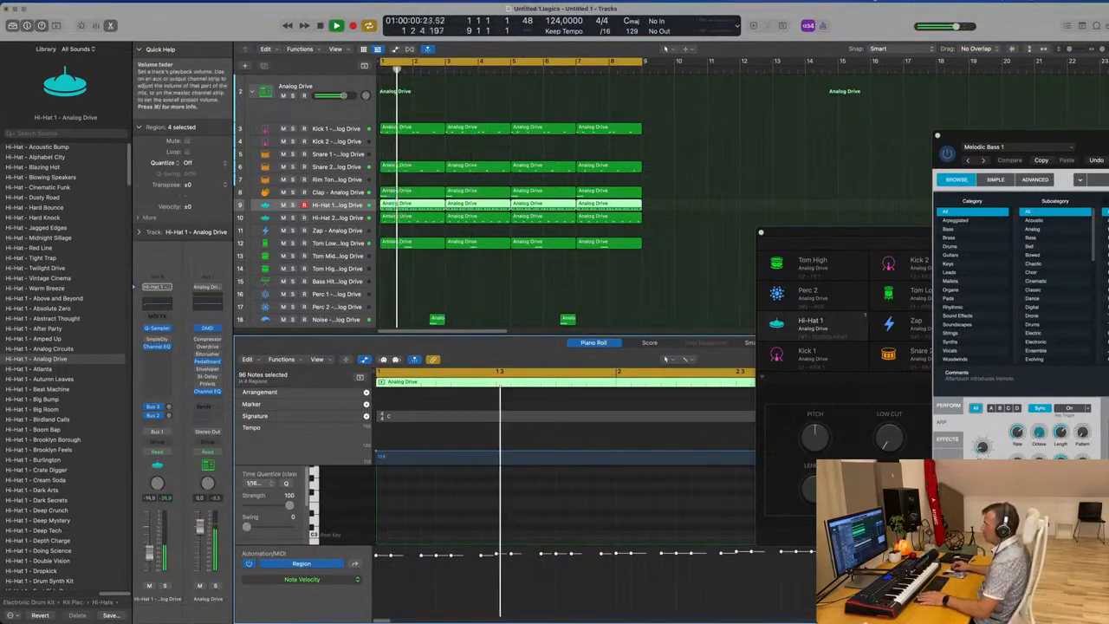
left_click_drag(169, 415, 173, 398)
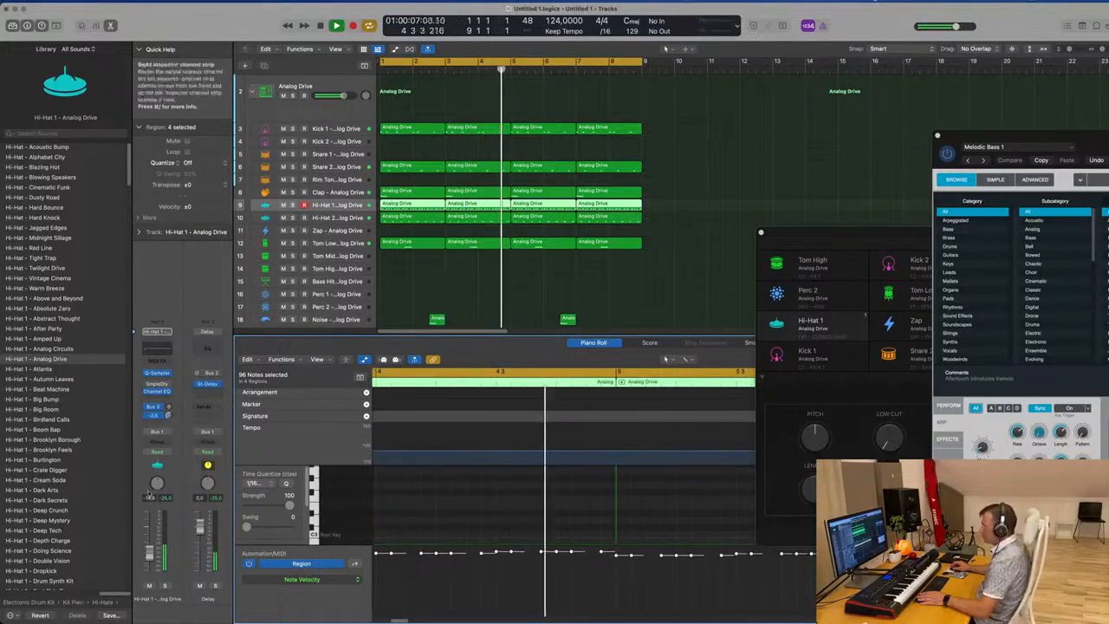
key("Return")
Audition the Bass Hit, Tom Mid, Tom High and Rim Tone subtracks over the playing pattern
scroll(512, 280, "down", 2)
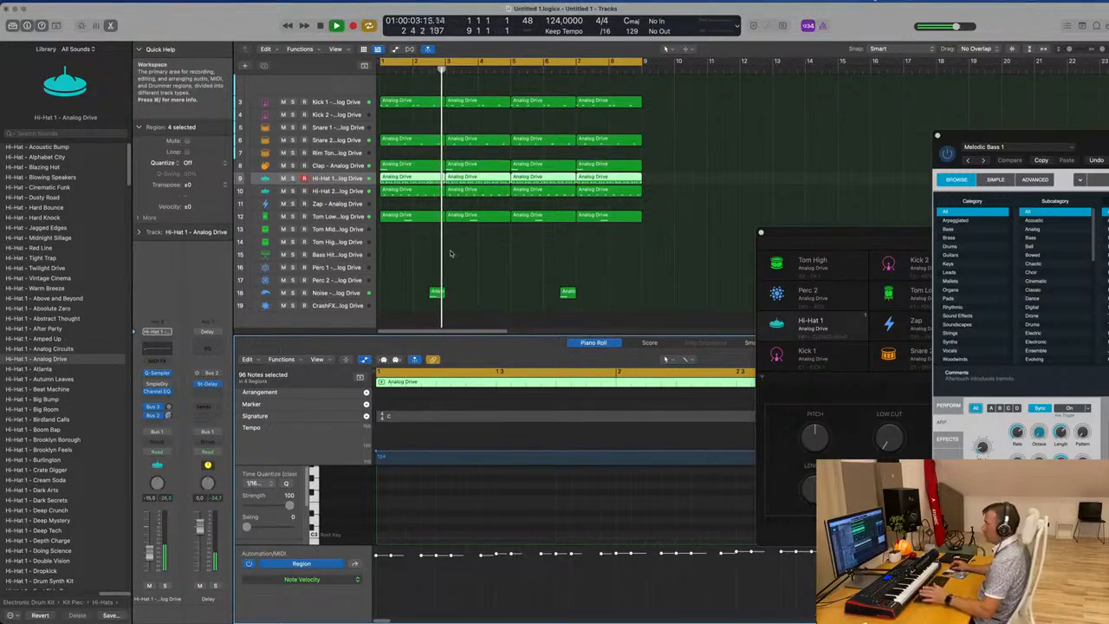
left_click(341, 255)
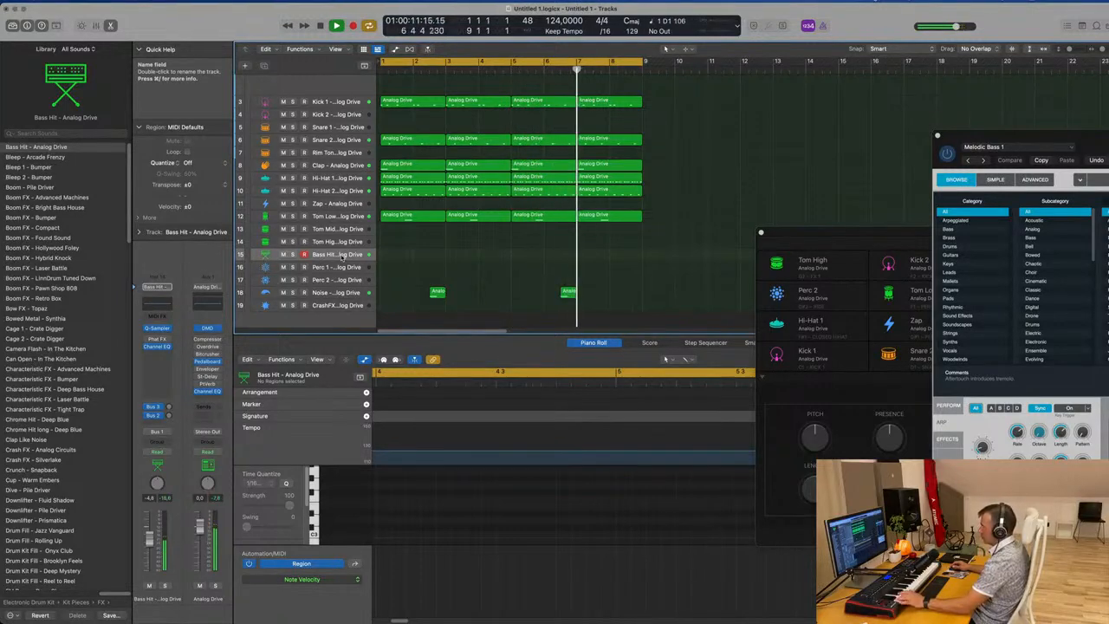
scroll(342, 258, "up", 1)
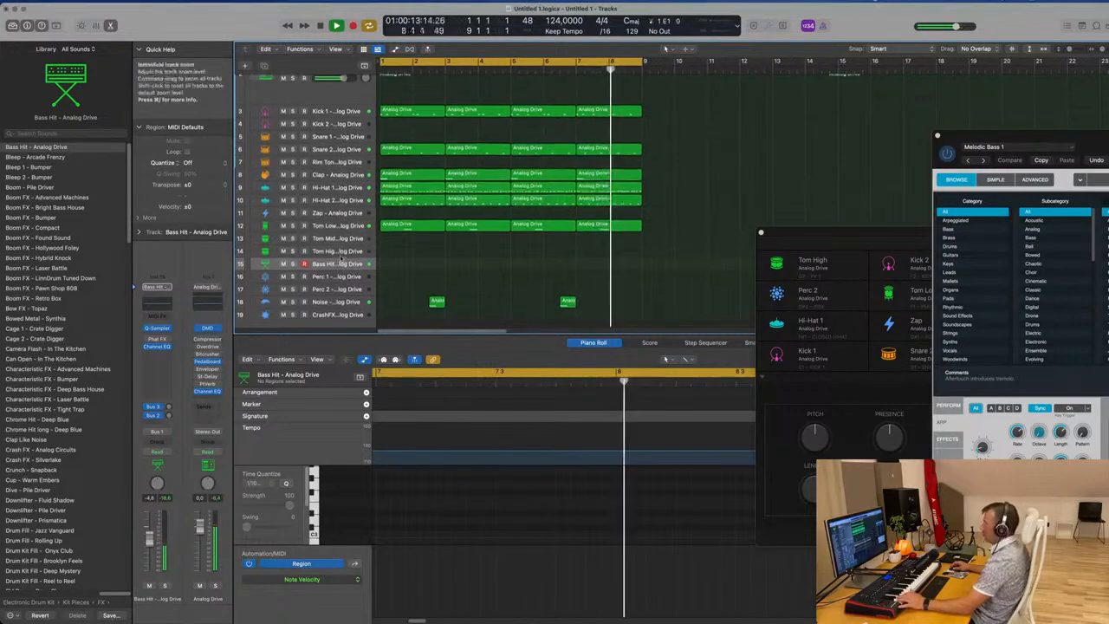
left_click(340, 239)
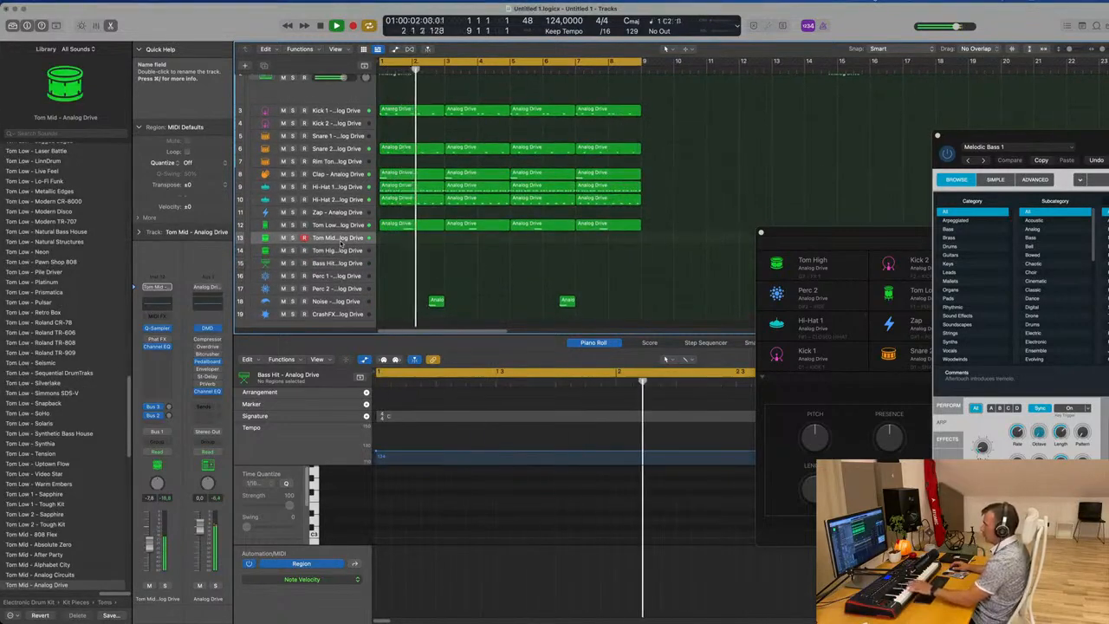
left_click(344, 250)
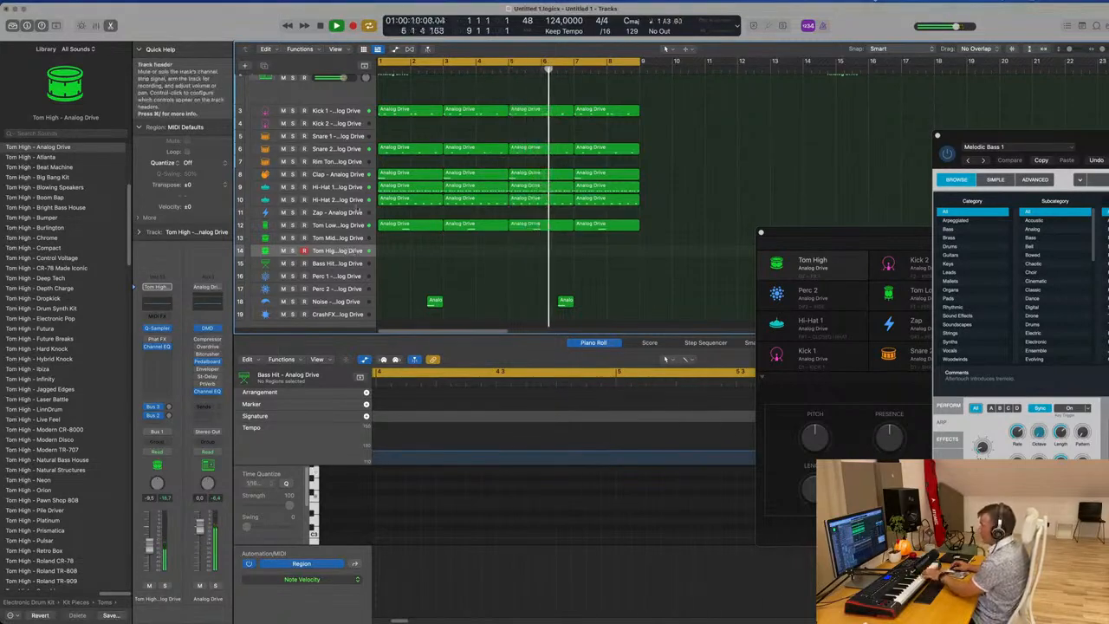
scroll(350, 250, "up", 1)
left_click(343, 170)
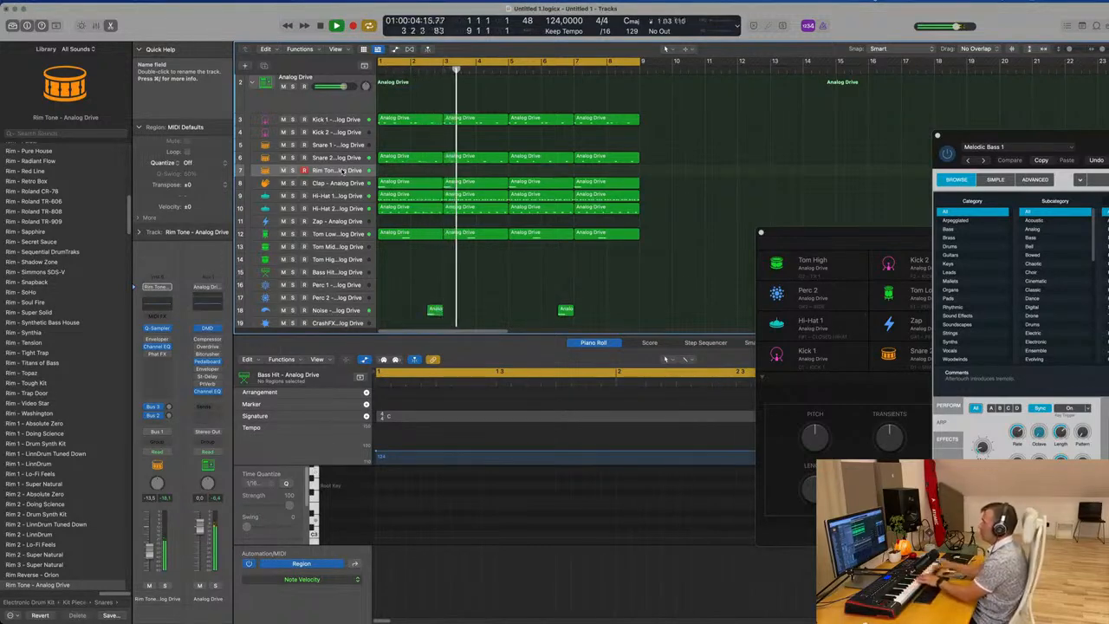
Copy the first Snare 2 region to bar 1 of the Rim Tone subtrack and listen to it with the pattern
left_click(423, 159)
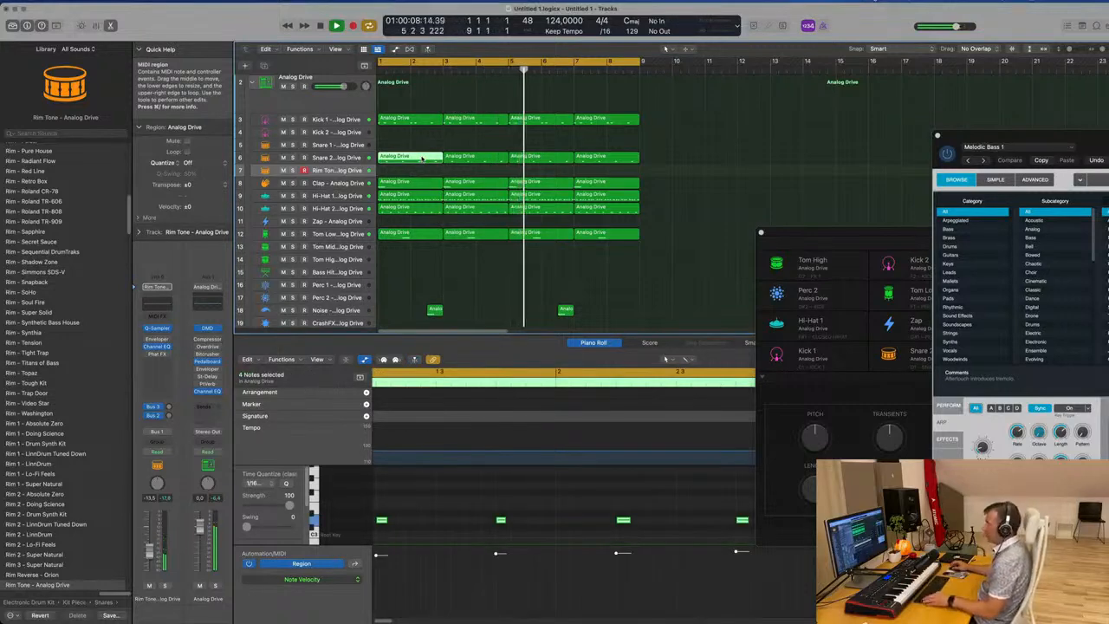
left_click_drag(423, 159, 423, 171)
key("Return")
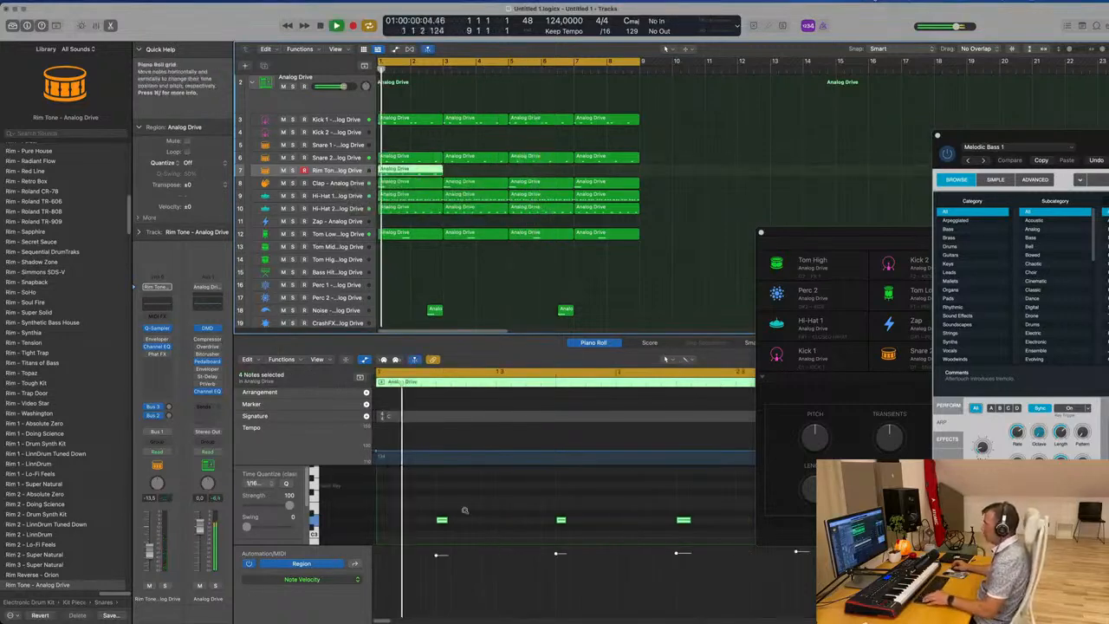
scroll(466, 511, "down", 5)
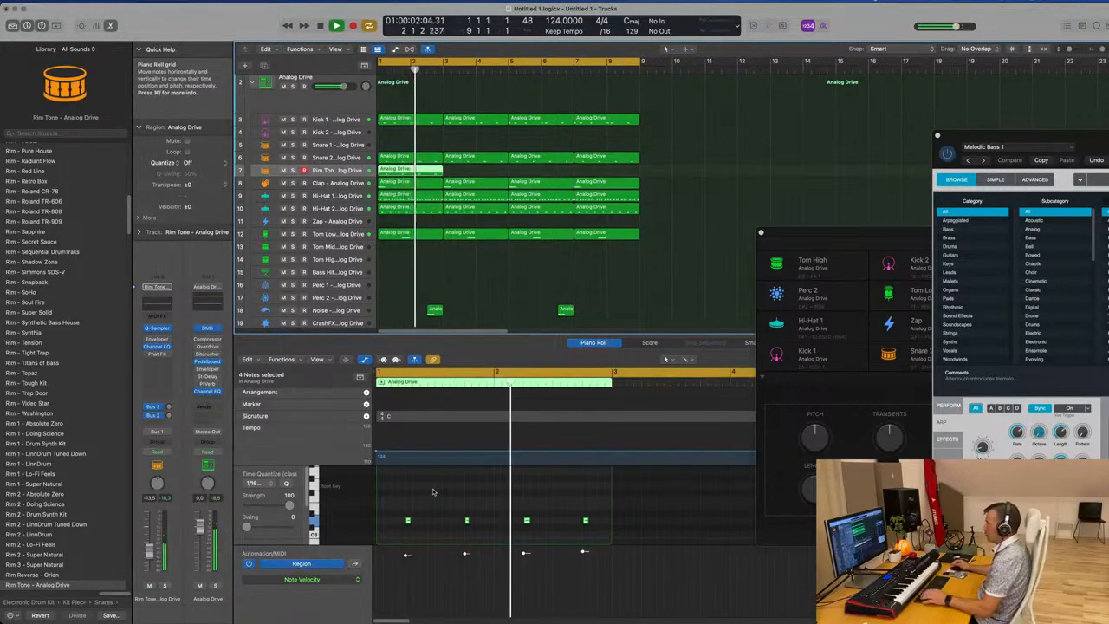
key("space")
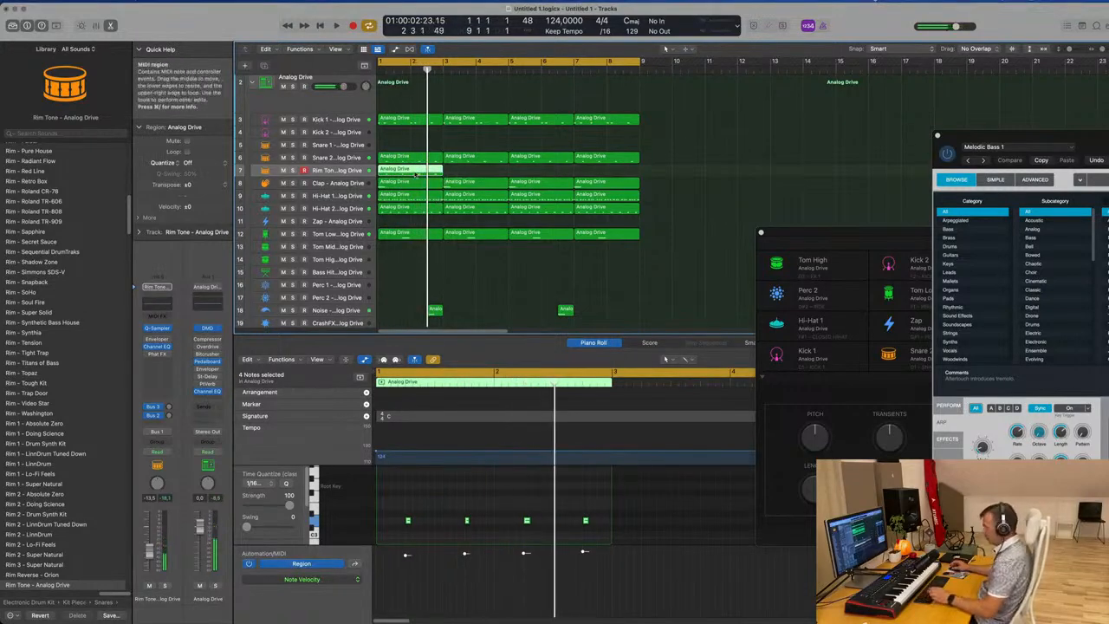
Repeat the Rim Tone region three times to fill bars 3 to 8 and play the pattern from the start
key("super+r")
key("super+r")
key("super+r")
key("Return")
key("space")
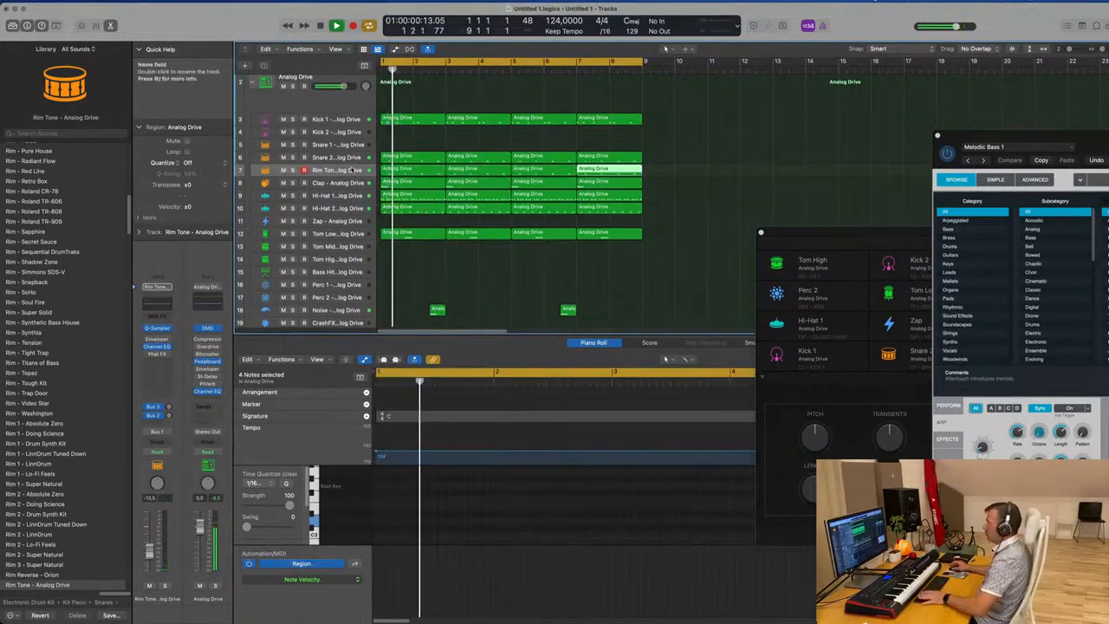
Open the Rim Tone subtrack's Quick Sampler and sync the LFO 1 rate to the tempo at 1/8
left_click(346, 171)
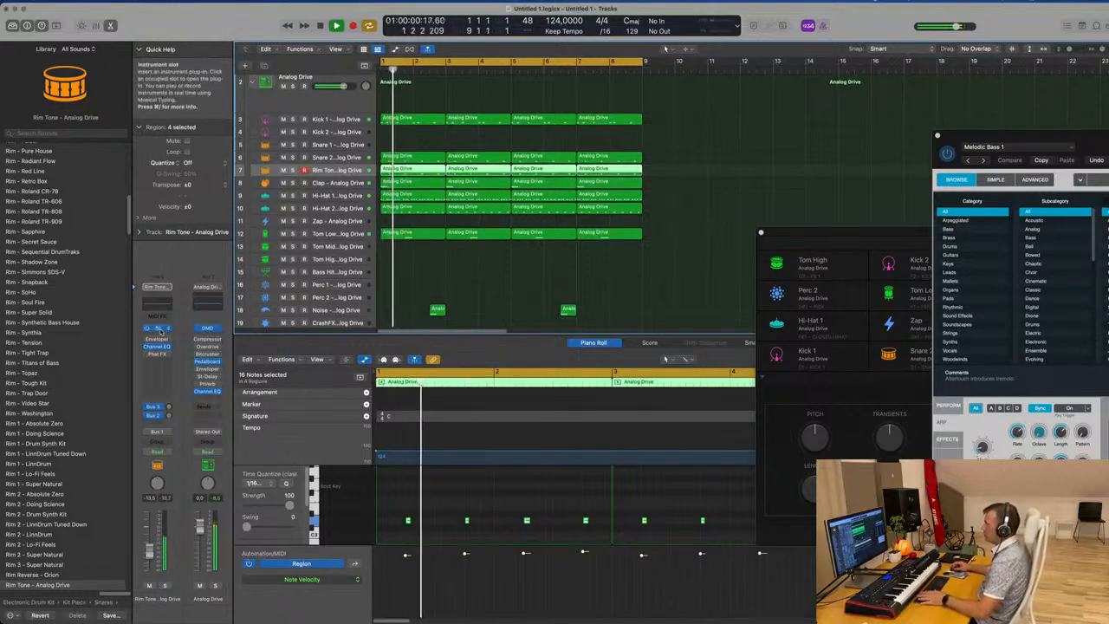
left_click(158, 328)
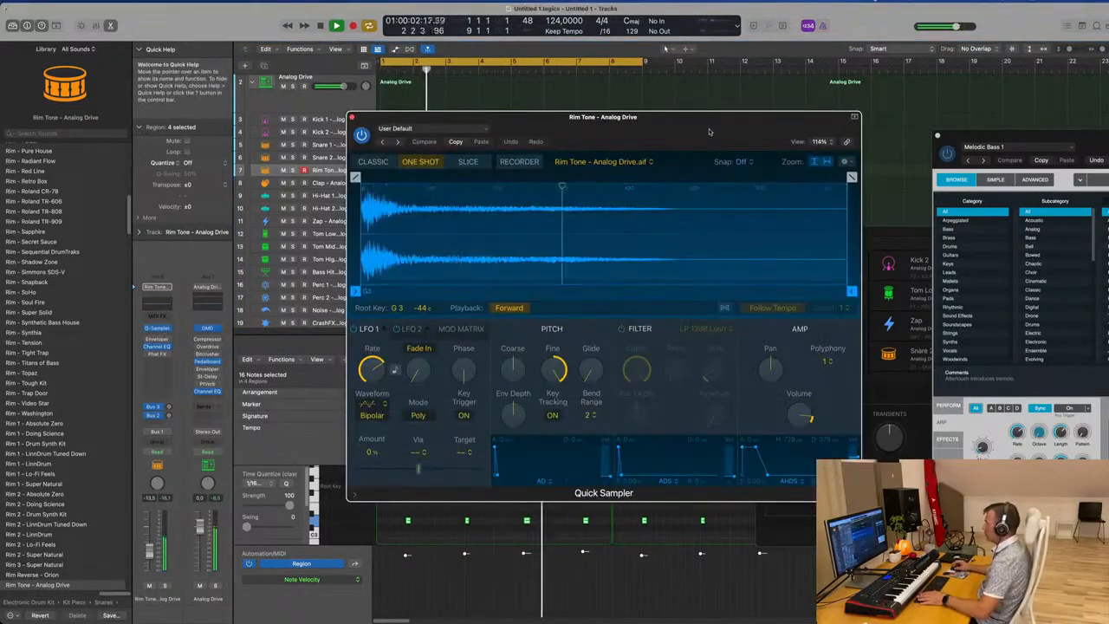
left_click_drag(709, 131, 613, 106)
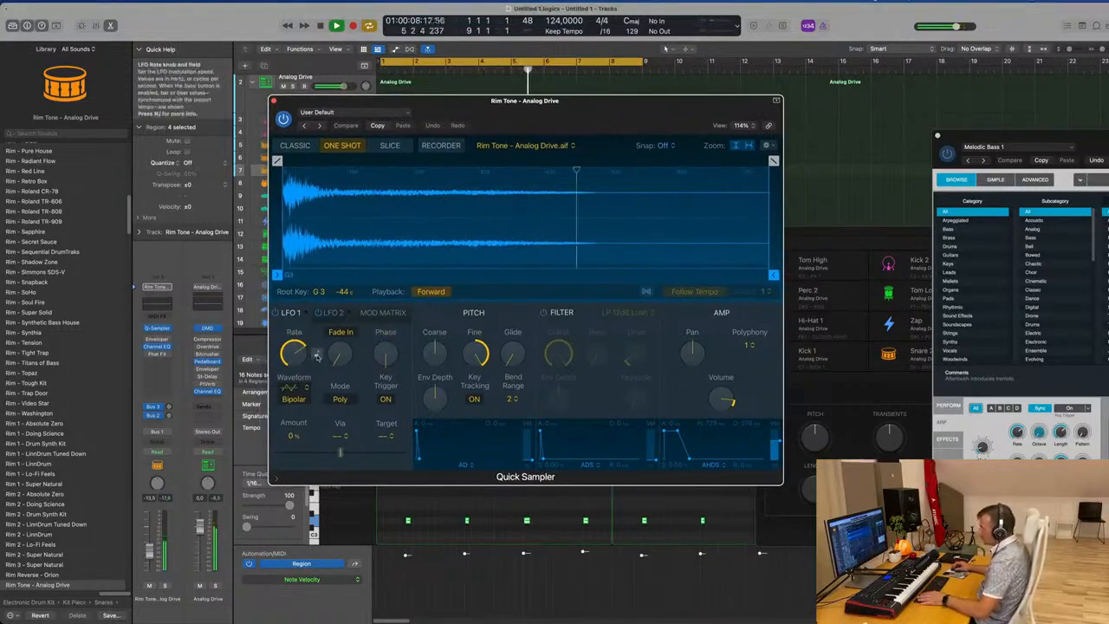
left_click(315, 353)
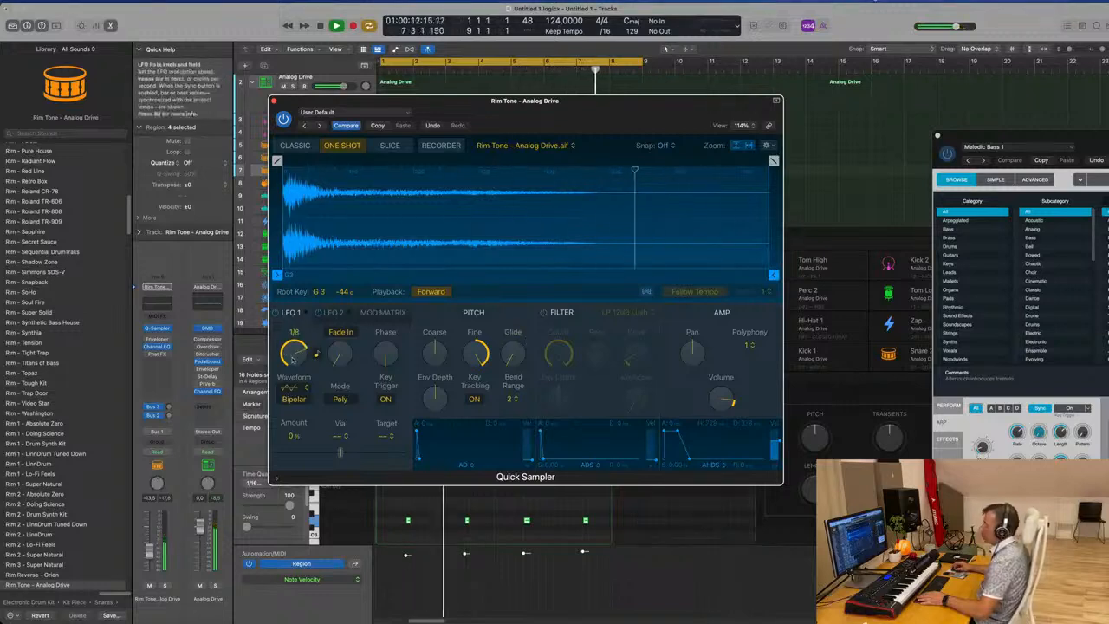
Set the LFO 1 waveform to Square and its modulation amount to about -78.8 %
left_click(292, 399)
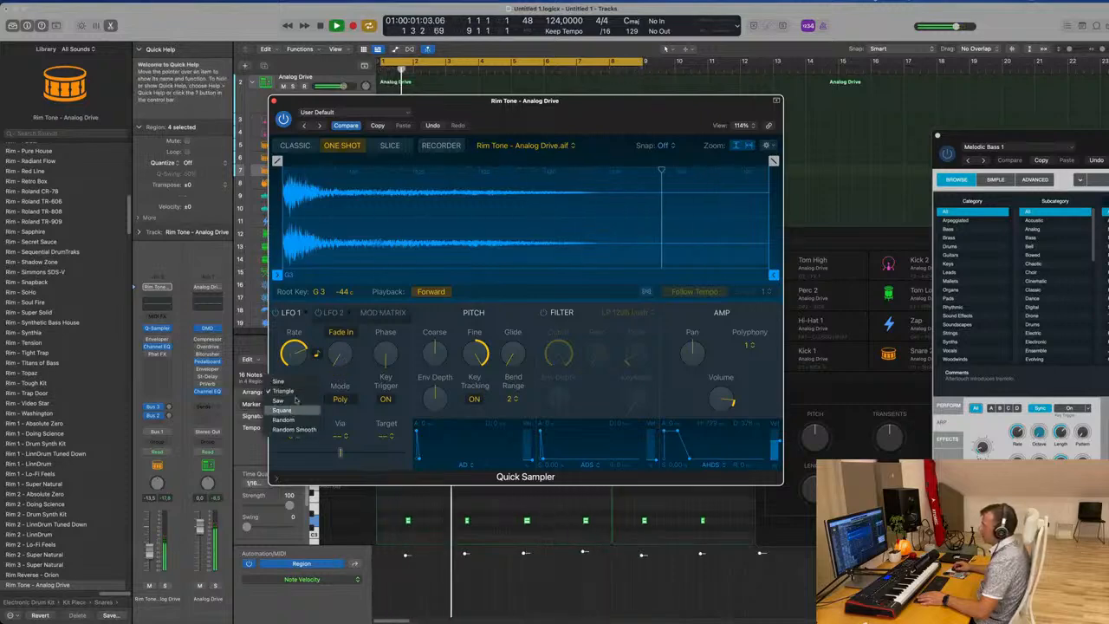
left_click(295, 409)
left_click_drag(307, 420, 307, 414)
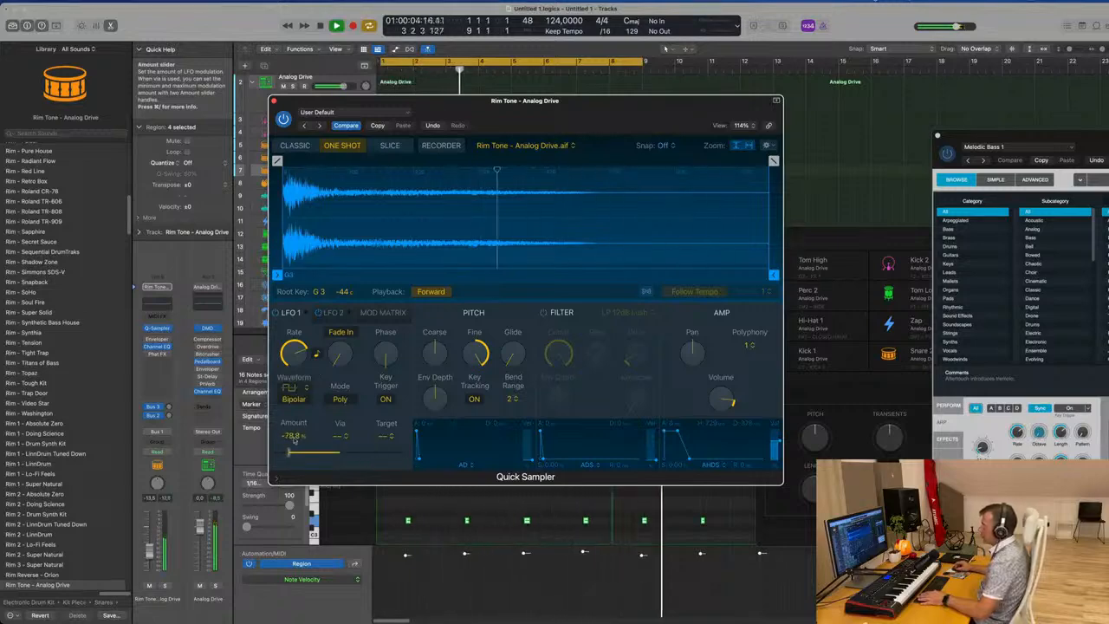
Choose Amp Envelope as the LFO 1 via source and widen the amount range to its full extent, starting at -100
left_click(340, 434)
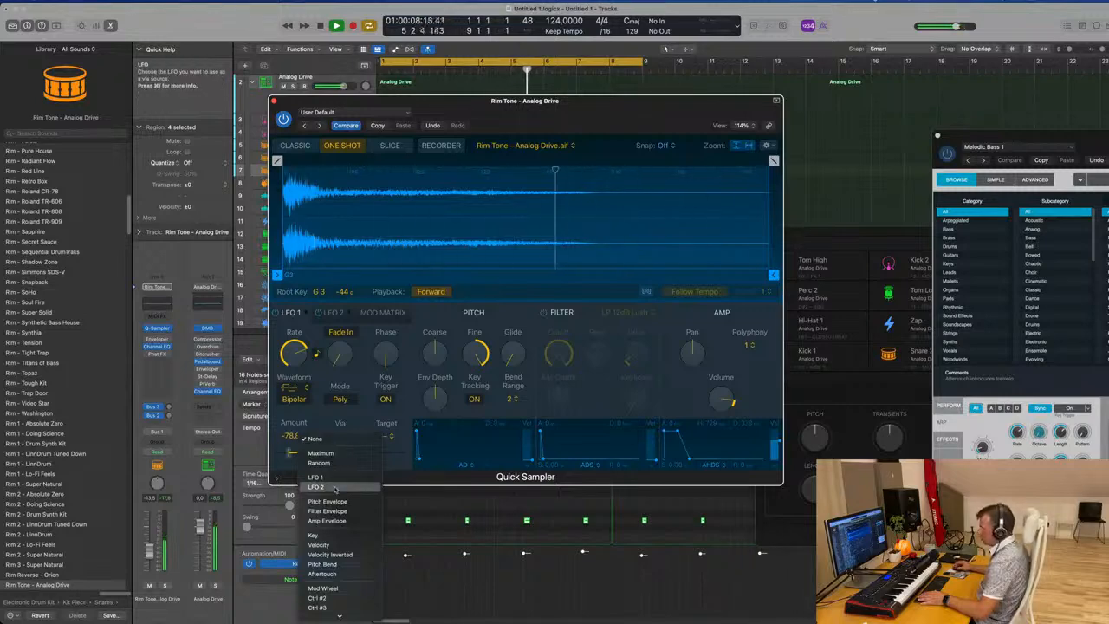
left_click(327, 520)
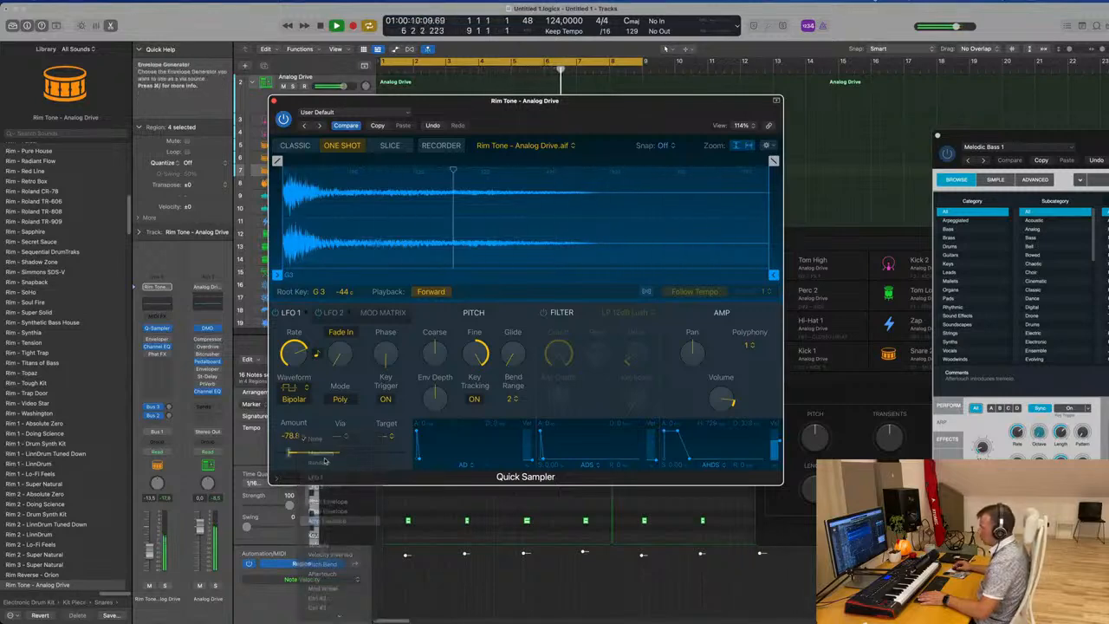
left_click_drag(396, 454, 400, 462)
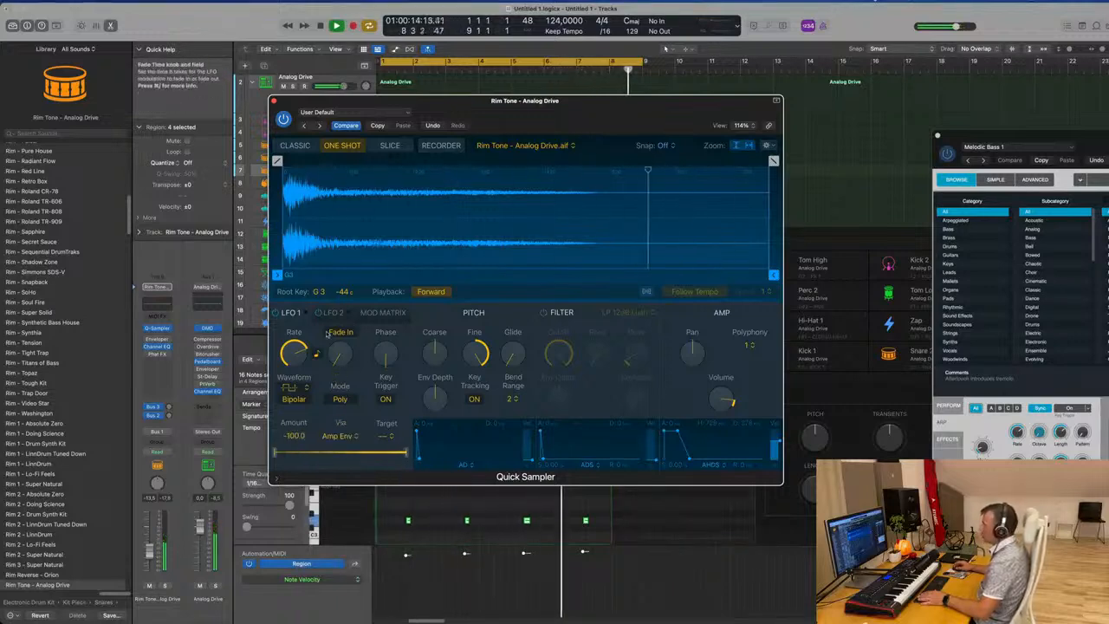
Raise the LFO 1 phase, switch its mode to Mono, and set the lower amount limit to +58.0 %
left_click_drag(395, 344, 387, 300)
left_click(341, 399)
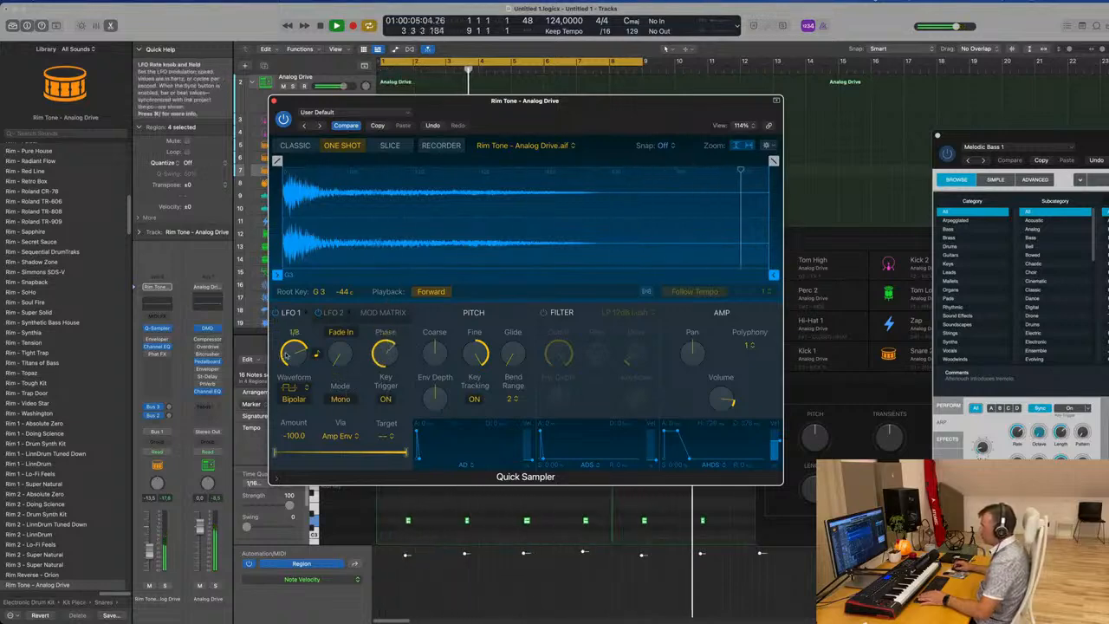
left_click(294, 399)
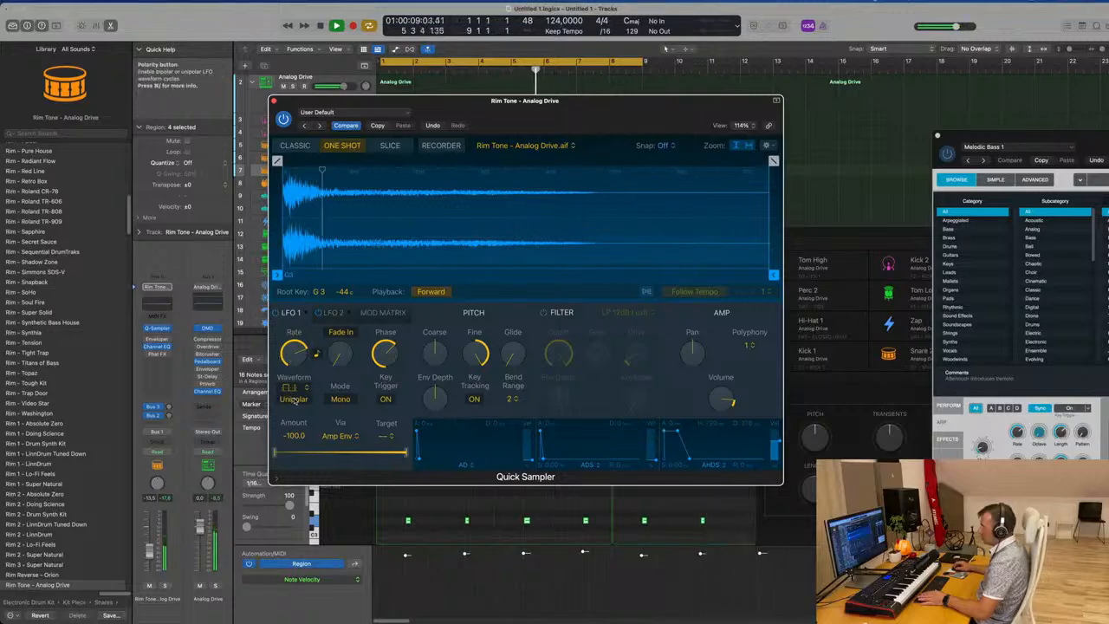
left_click(293, 399)
left_click_drag(274, 452, 319, 452)
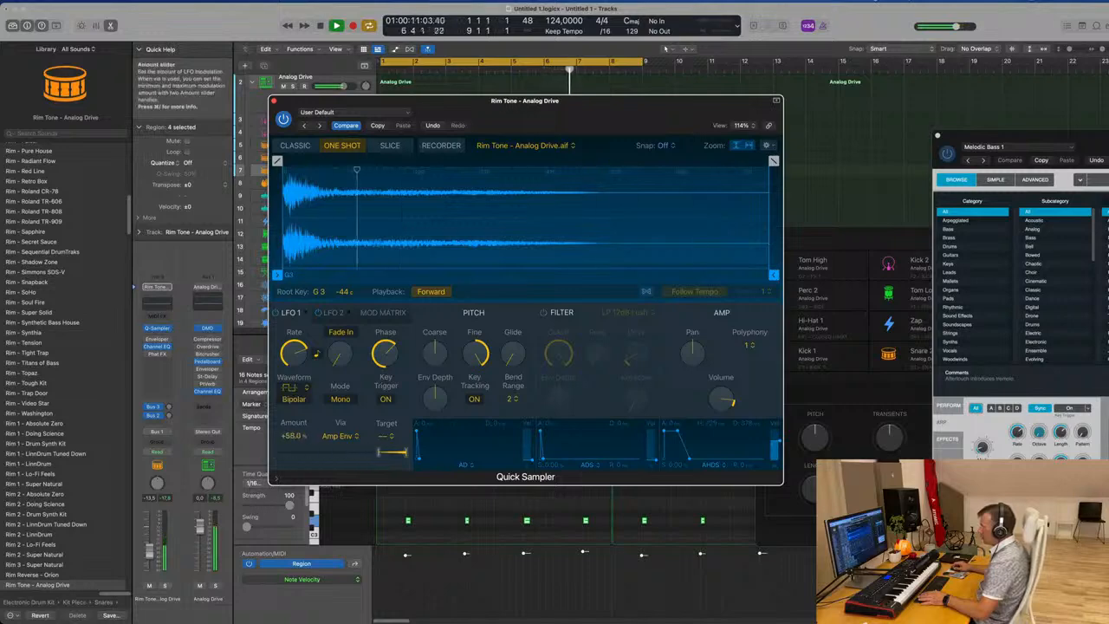
Turn on the Rim Tone sampler's LP 12dB Lush filter and lower its cutoff slightly
left_click(331, 313)
left_click(292, 313)
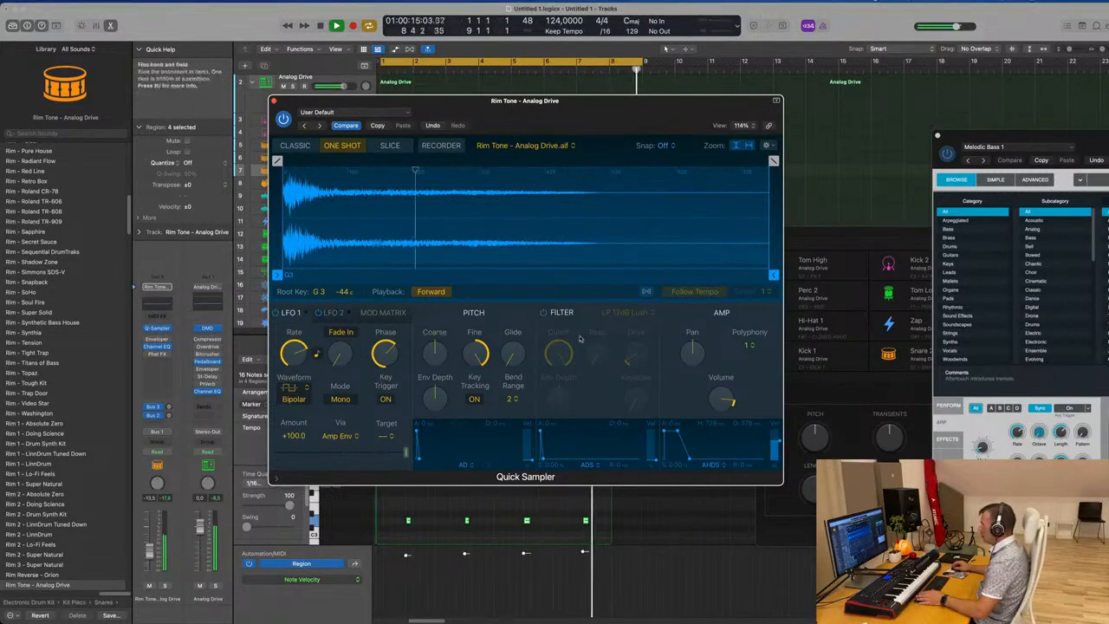
left_click(543, 314)
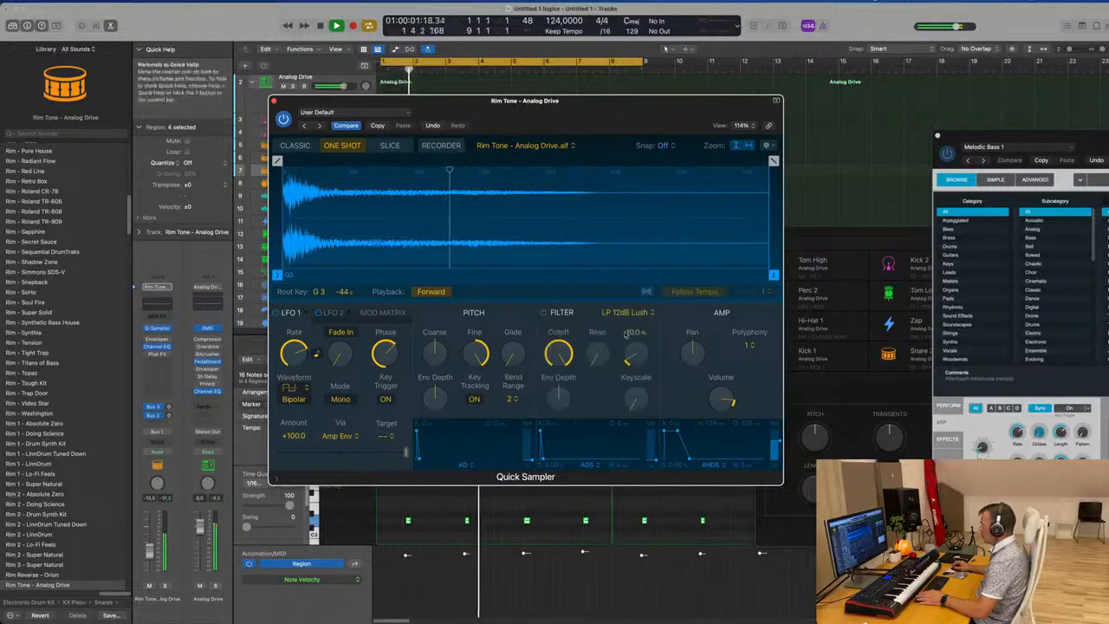
mouse_move(562, 351)
left_mouse_down()
mouse_move(576, 407)
mouse_move(565, 360)
left_mouse_up()
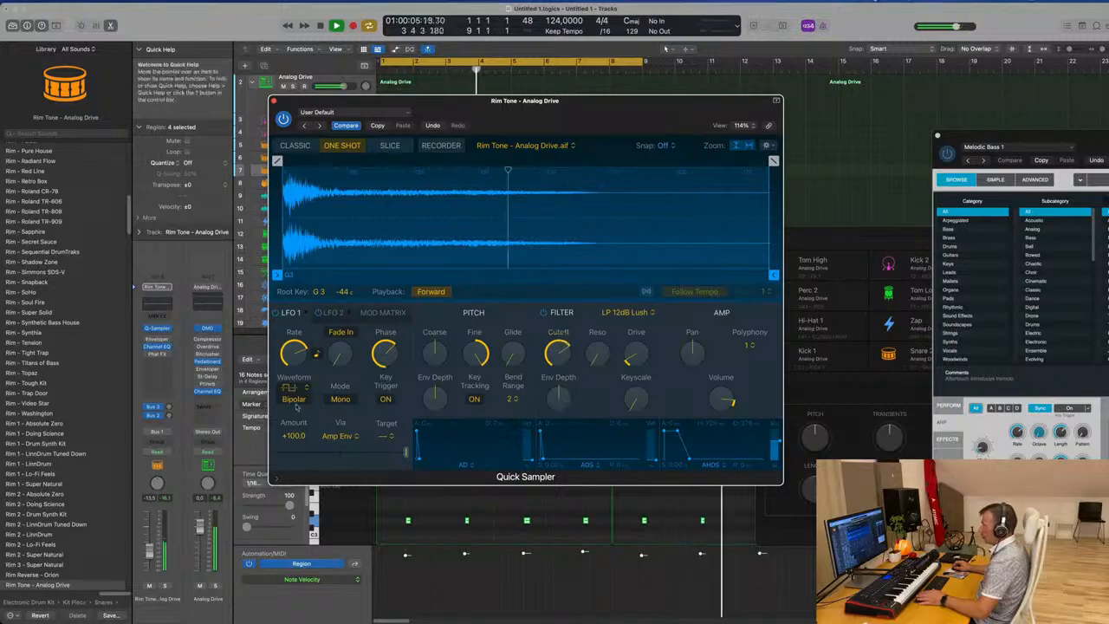
Choose Filter Envelope as the LFO 1 via source and Filter Cutoff as its modulation target
left_click(341, 436)
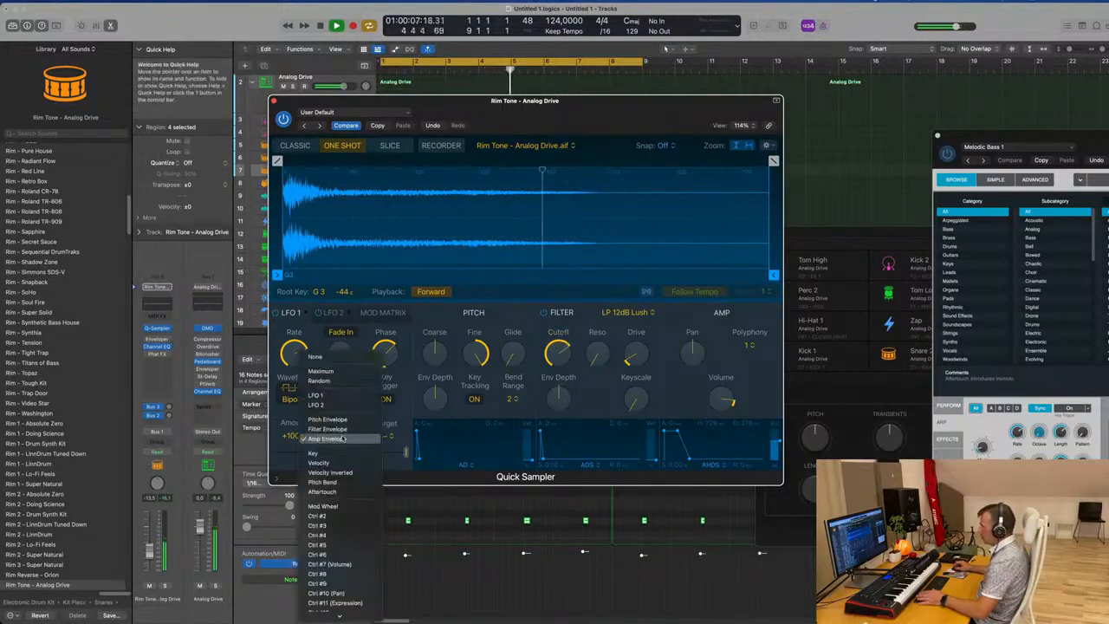
left_click(347, 430)
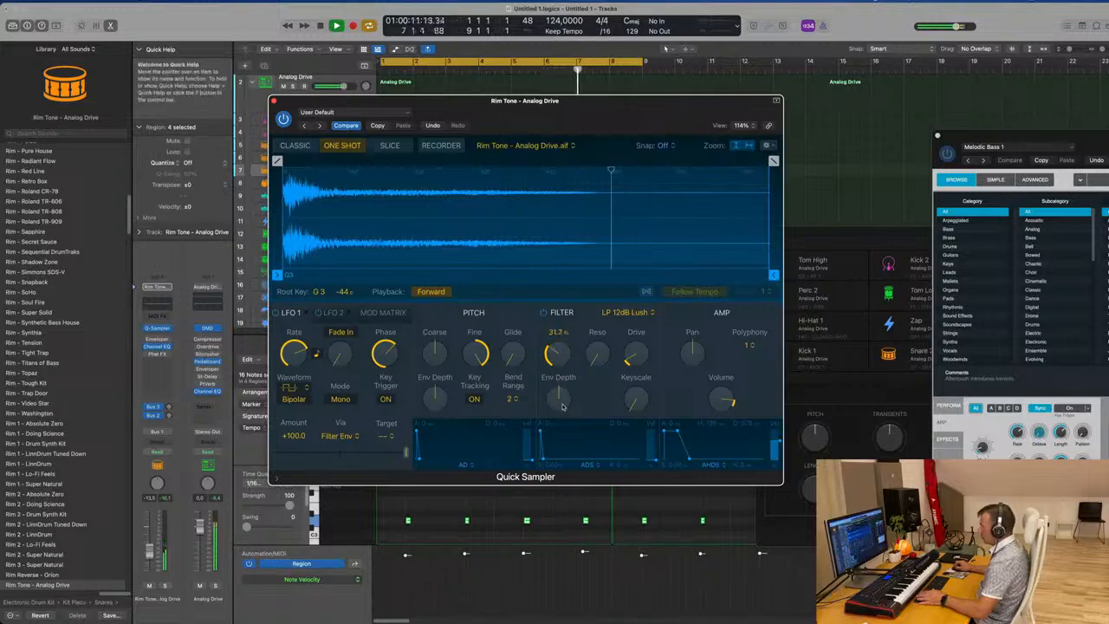
left_click_drag(561, 407, 588, 351)
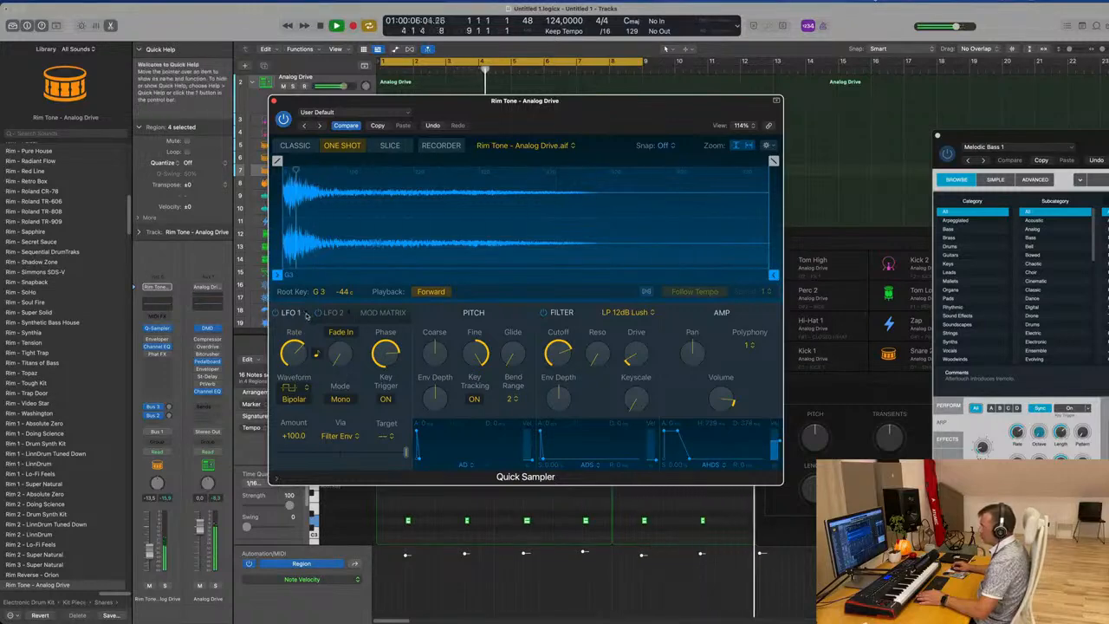
left_click(274, 314)
left_click(275, 314)
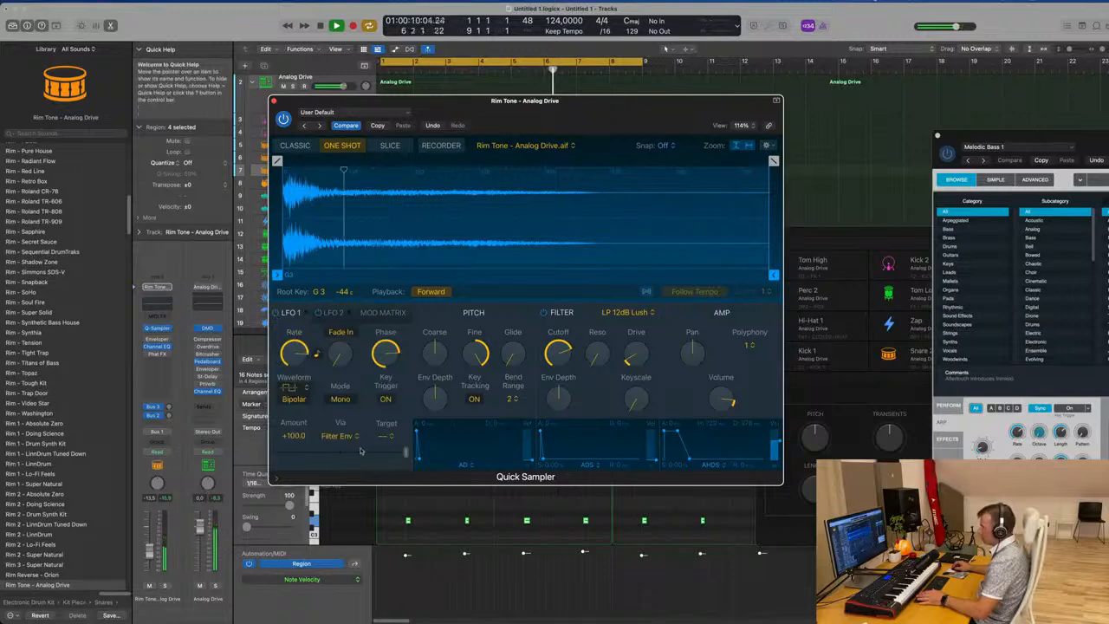
left_click(390, 436)
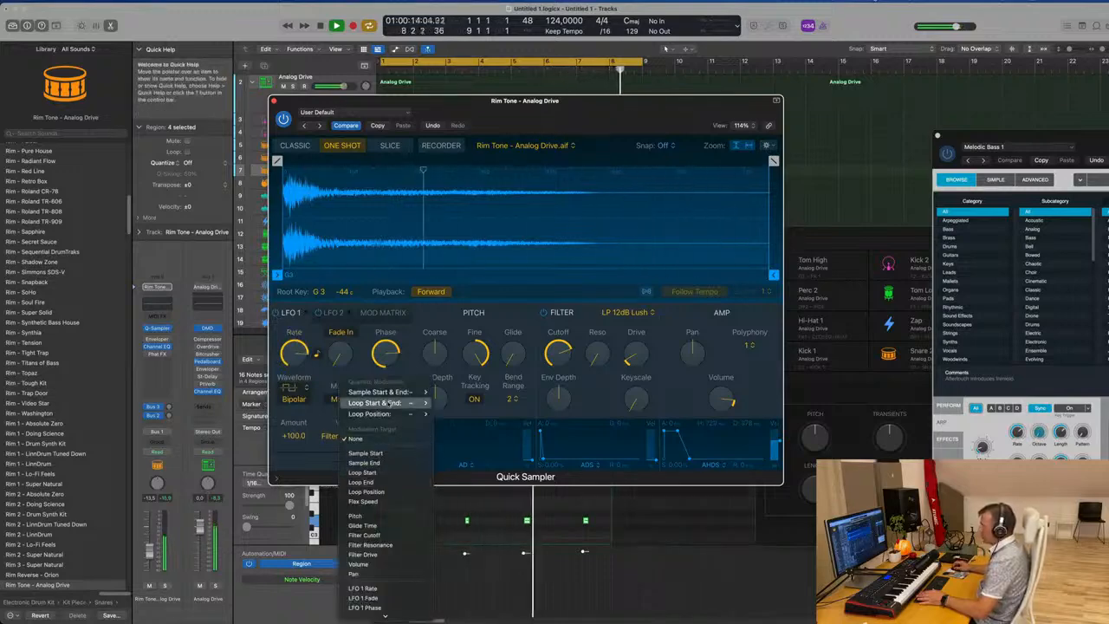
left_click(369, 534)
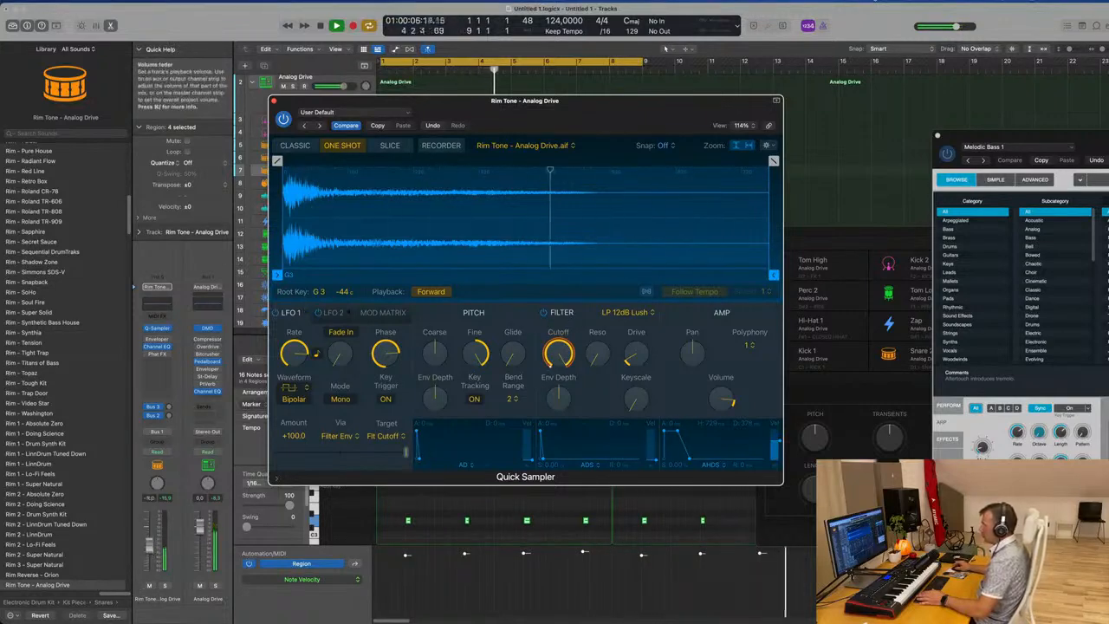
Raise the Rim Tone channel volume and set the LFO 1 rate to 1/16
left_click_drag(149, 553, 148, 544)
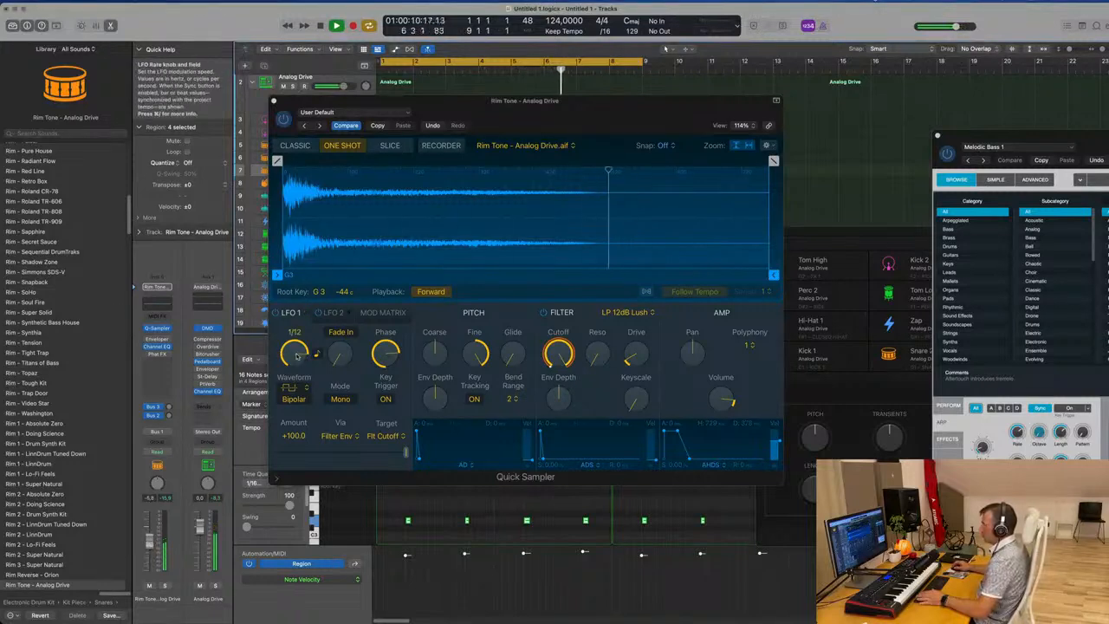
left_click_drag(296, 356, 296, 367)
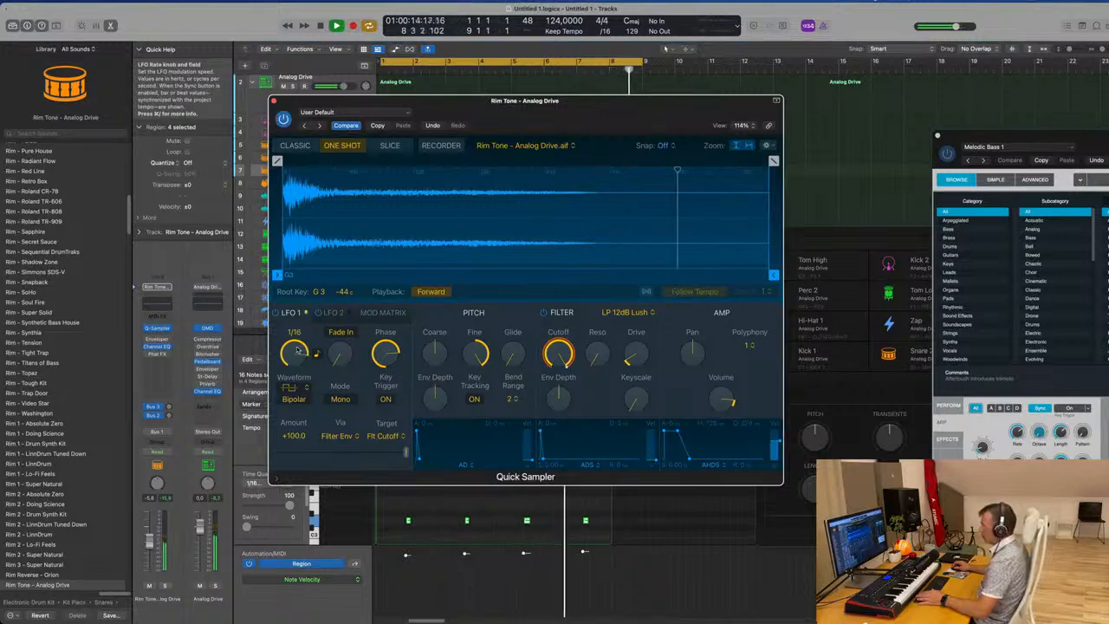
Switch LFO 1 to Poly mode, return the filter resonance to minimum and raise the filter drive, keeping the Square waveform
mouse_move(344, 353)
left_mouse_down()
mouse_move(346, 321)
mouse_move(341, 354)
left_mouse_up()
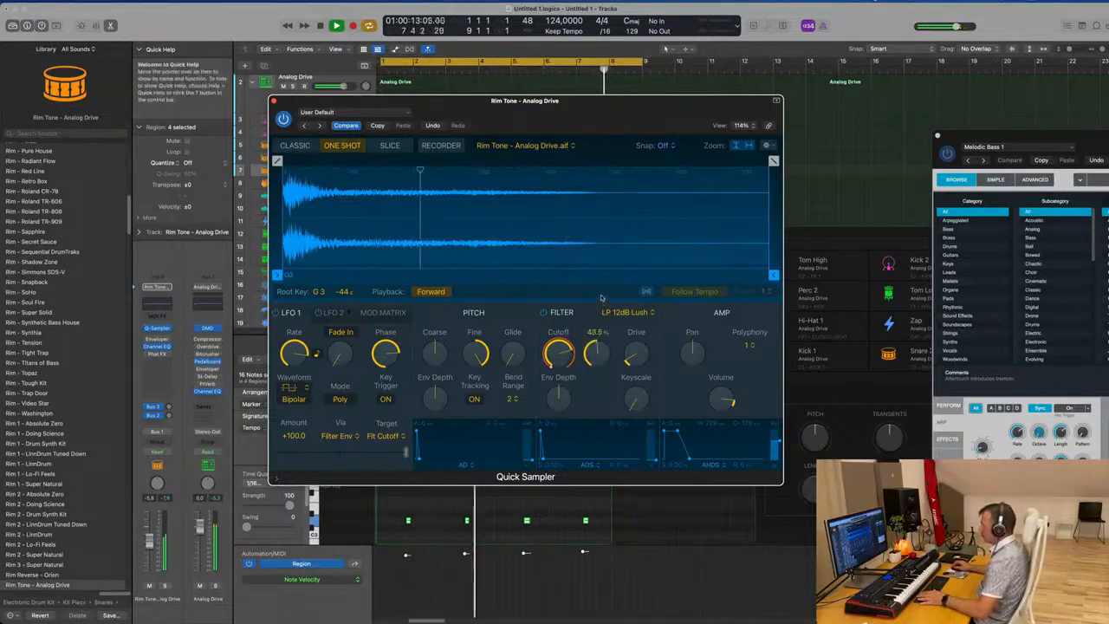
left_click_drag(601, 330, 597, 377)
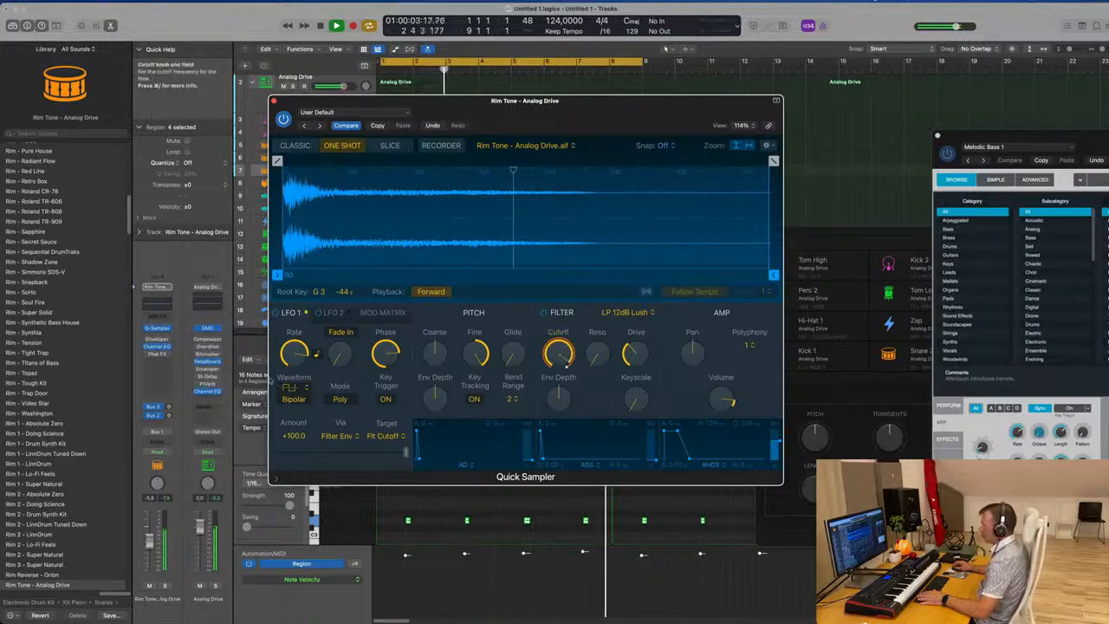
left_click(293, 390)
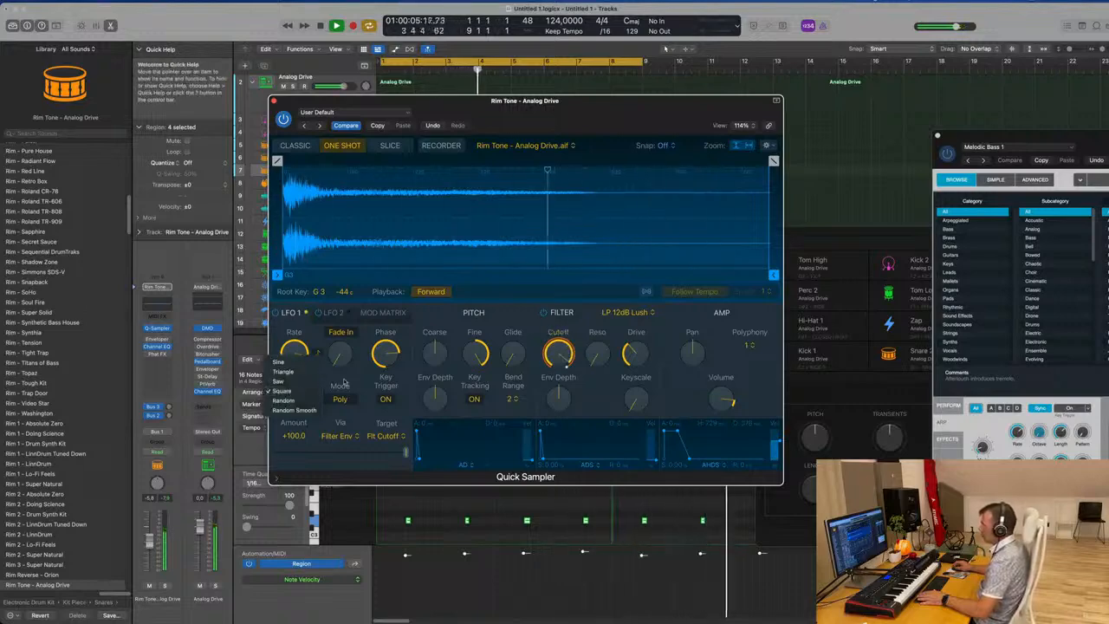
left_click(283, 390)
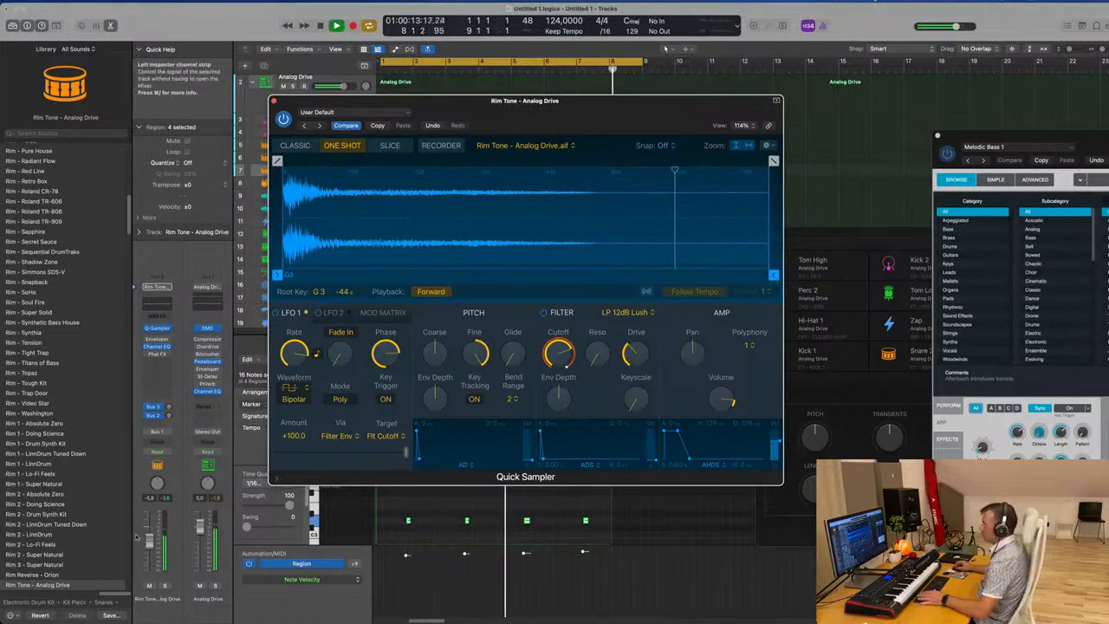
Lower the Rim Tone volume to about -12.2 dB and limit the LFO 1 amount range to its lower portion, starting at -100
left_click_drag(149, 541, 150, 547)
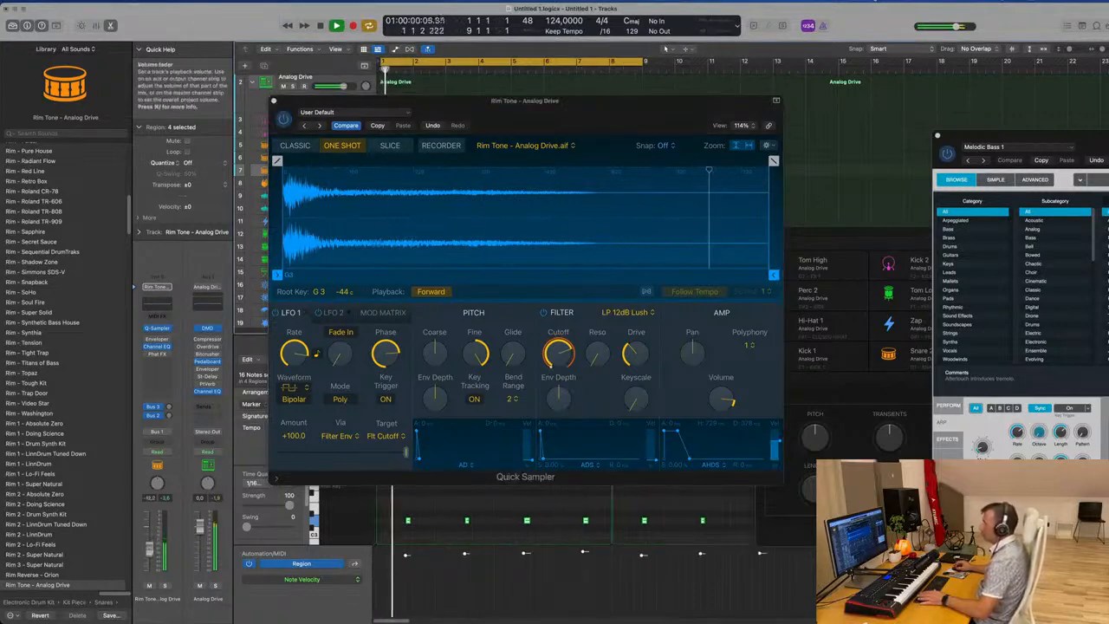
left_click_drag(404, 452, 291, 458)
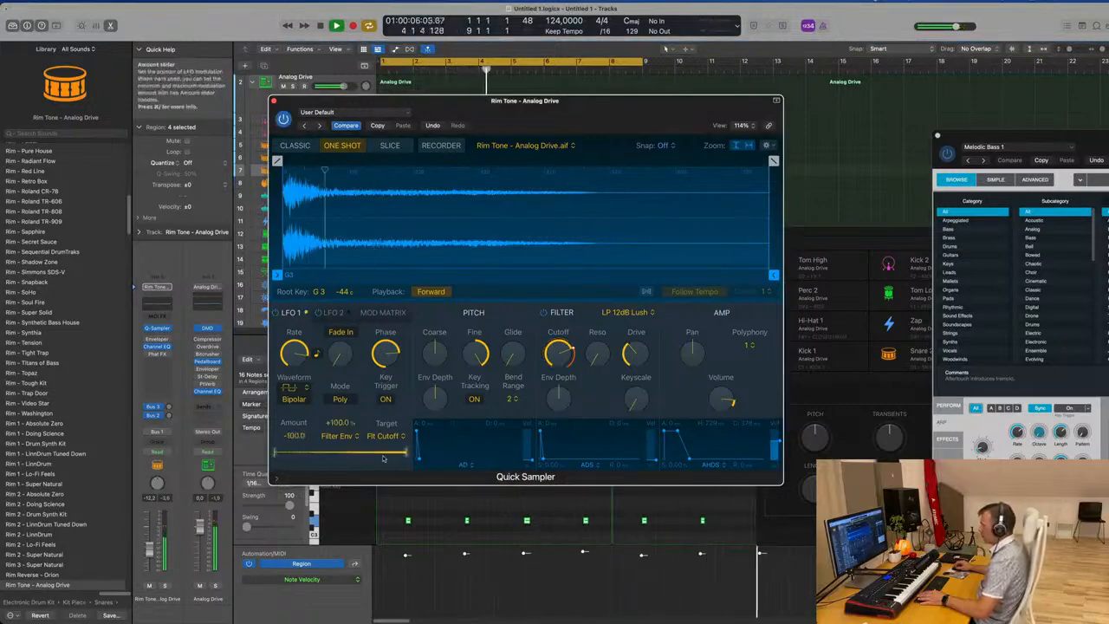
left_click_drag(278, 457, 315, 460)
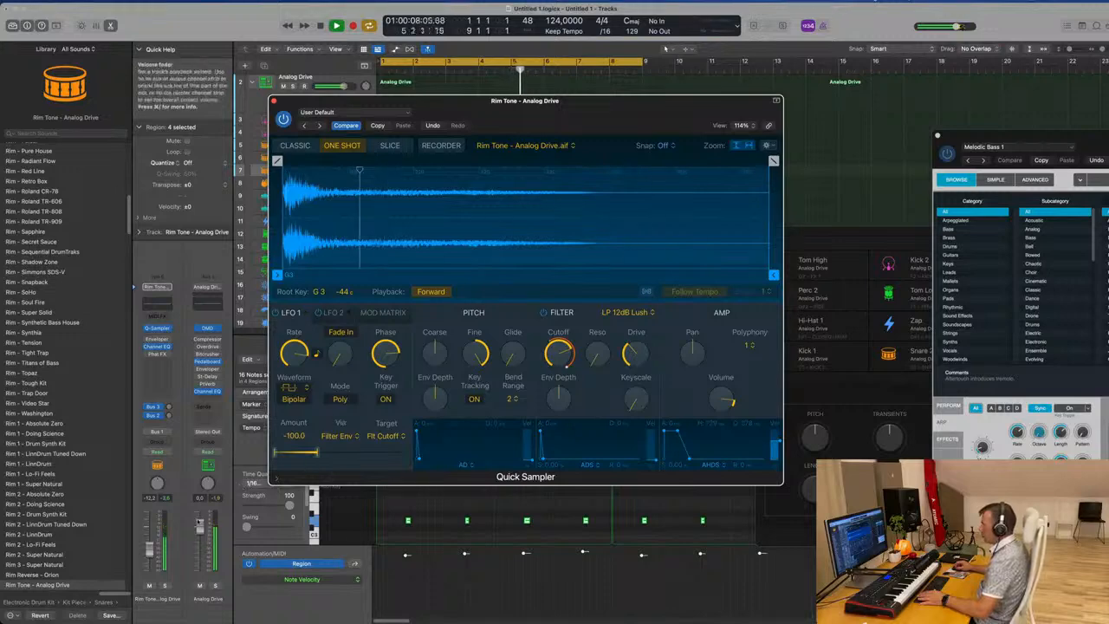
Lower the Rim Tone volume further, adjust its Bus 2 send level, and close Quick Sampler
left_click_drag(150, 550, 150, 553)
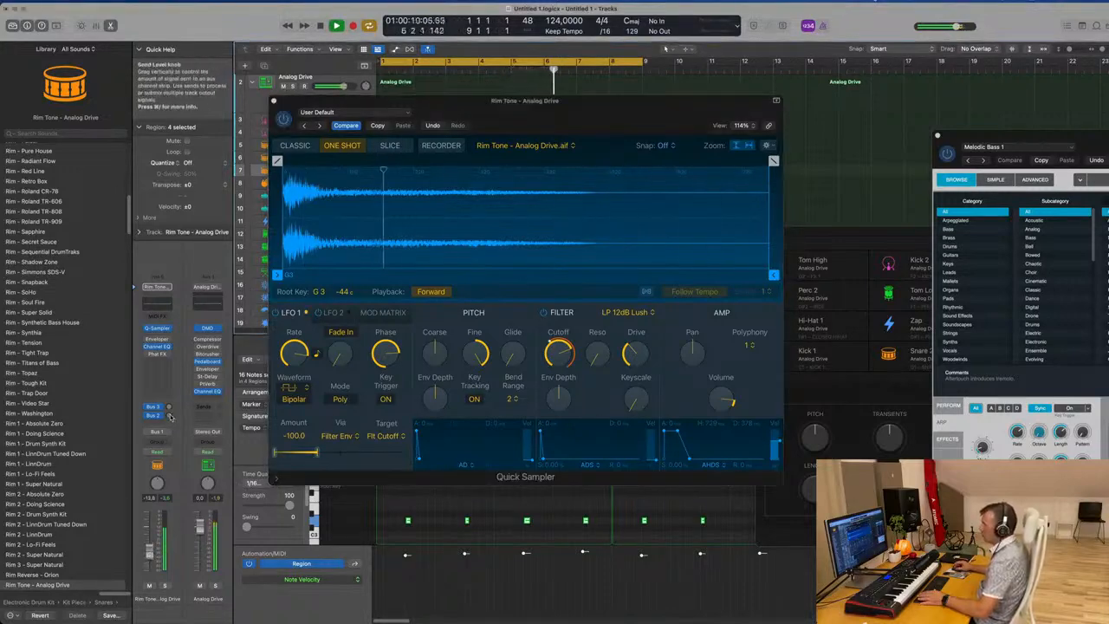
left_click_drag(169, 417, 170, 419)
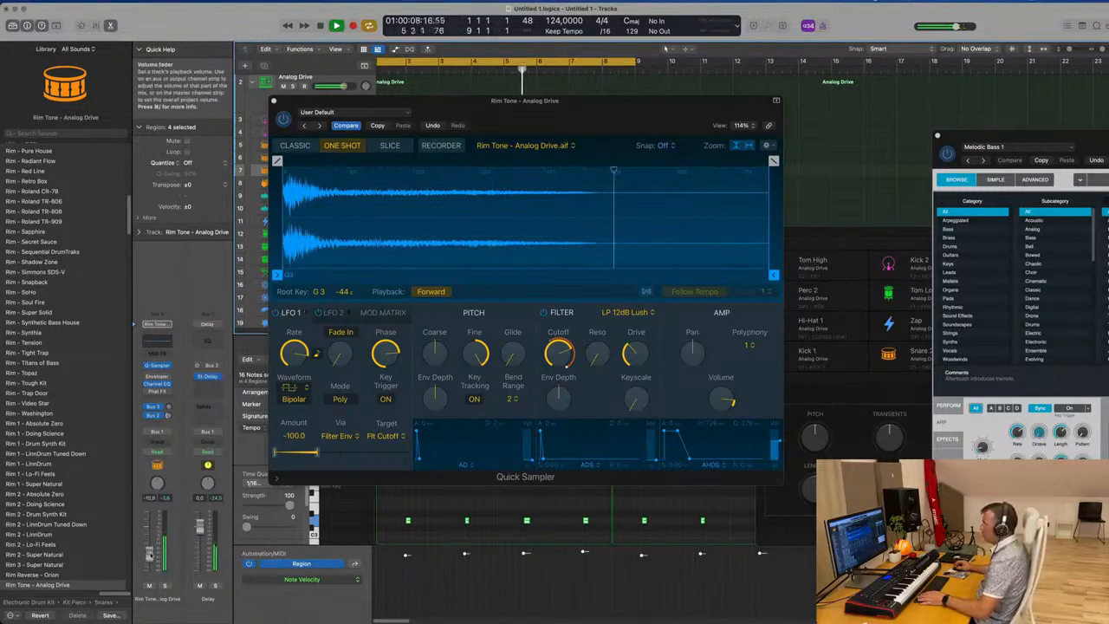
left_click(273, 101)
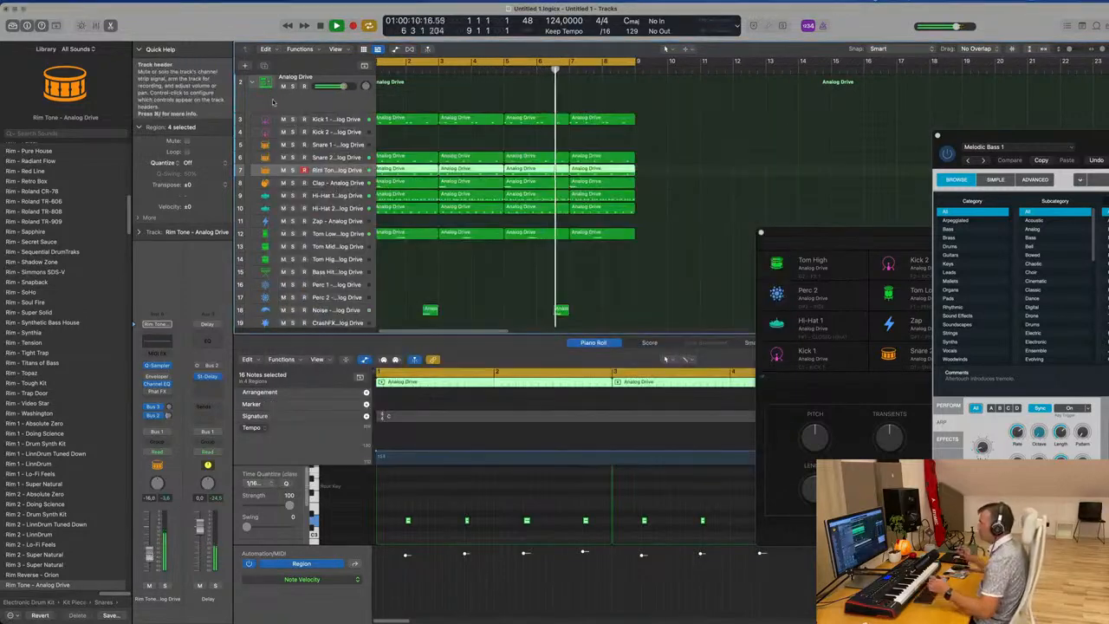
Audition Kick Sub - Pulsar and Kick Sub - Sapphire on the Kick 2 subtrack, then load Sub Kick - 808 Flex
scroll(456, 221, "left", 1)
key("super+Left")
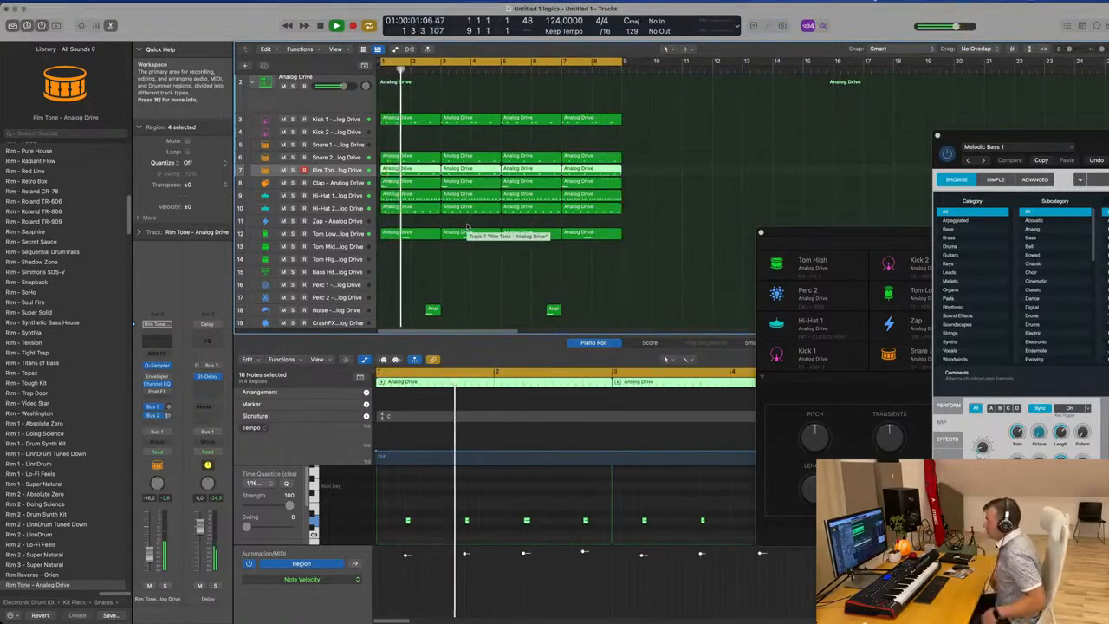
left_click(422, 124)
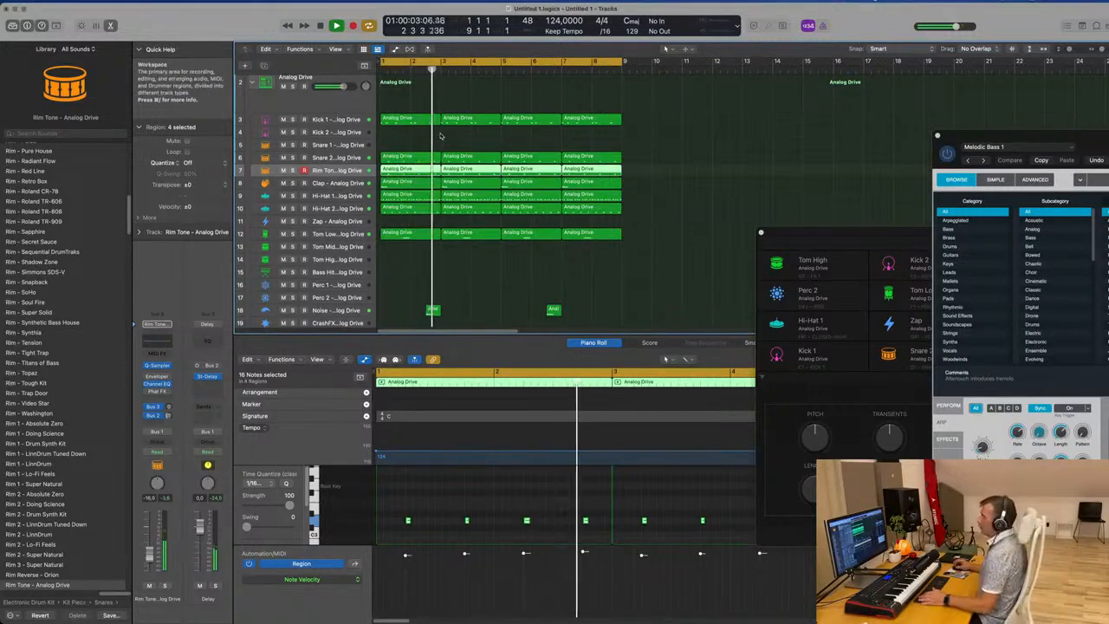
left_click(337, 132)
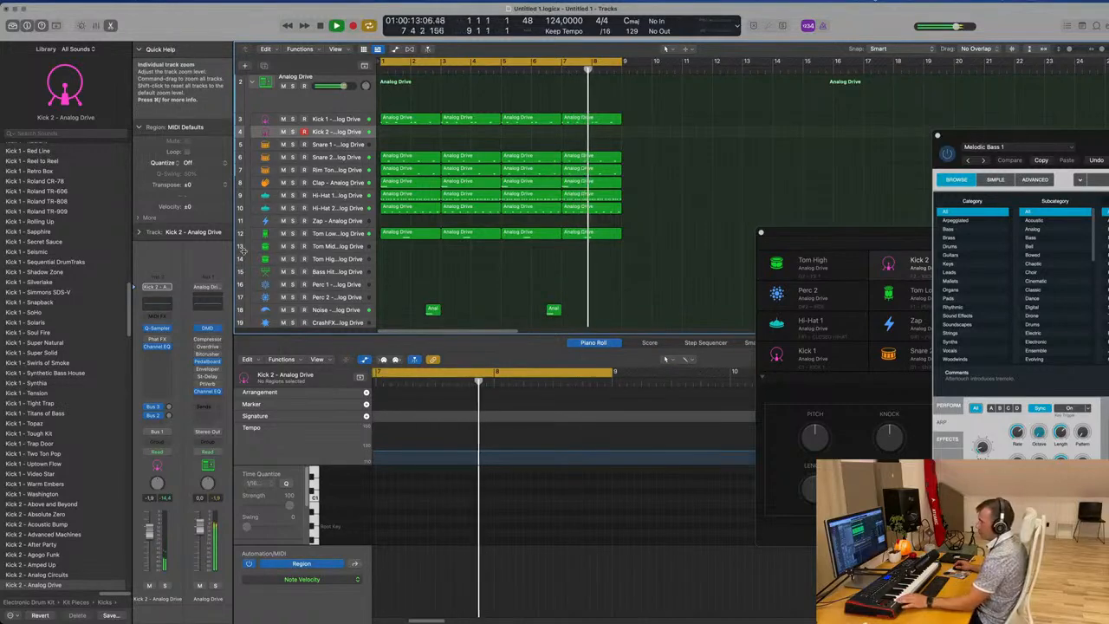
scroll(77, 384, "down", 5)
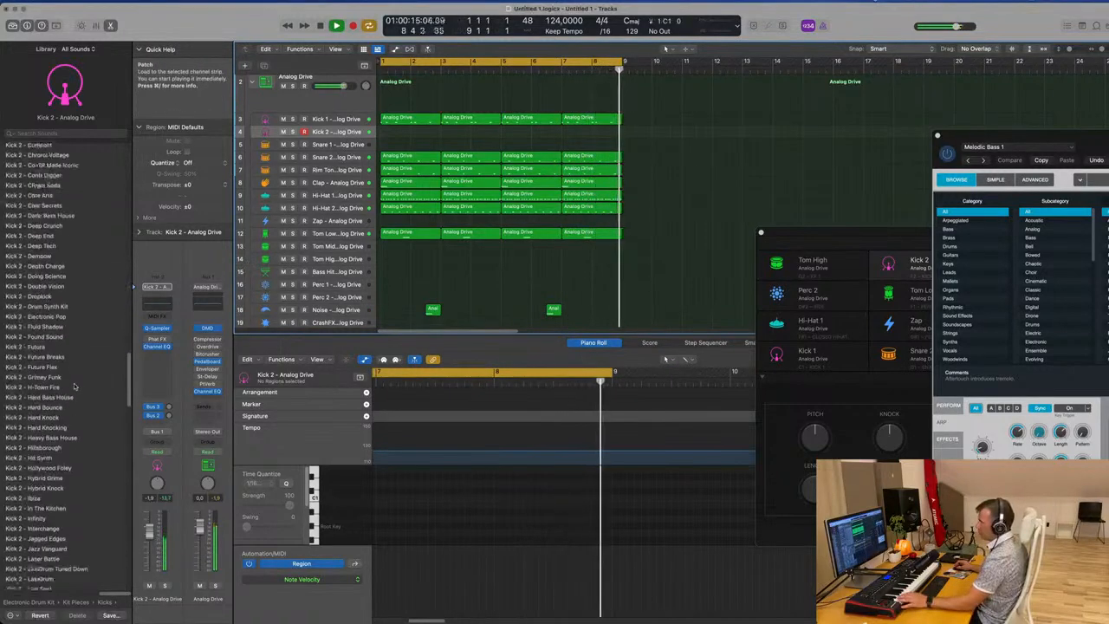
scroll(76, 384, "down", 10)
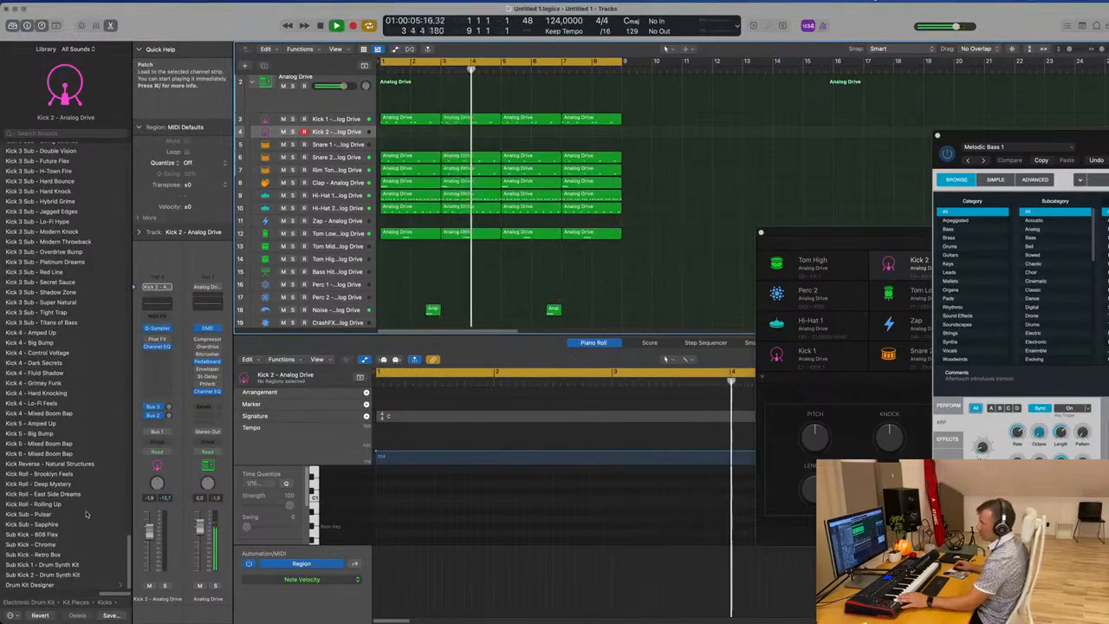
left_click(35, 515)
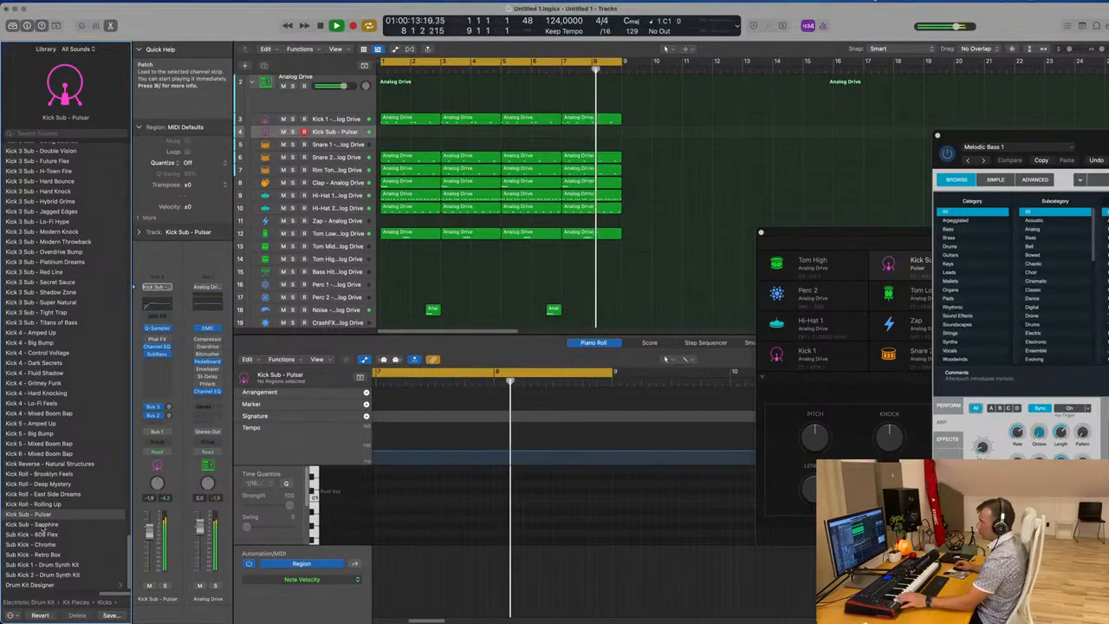
left_click(39, 526)
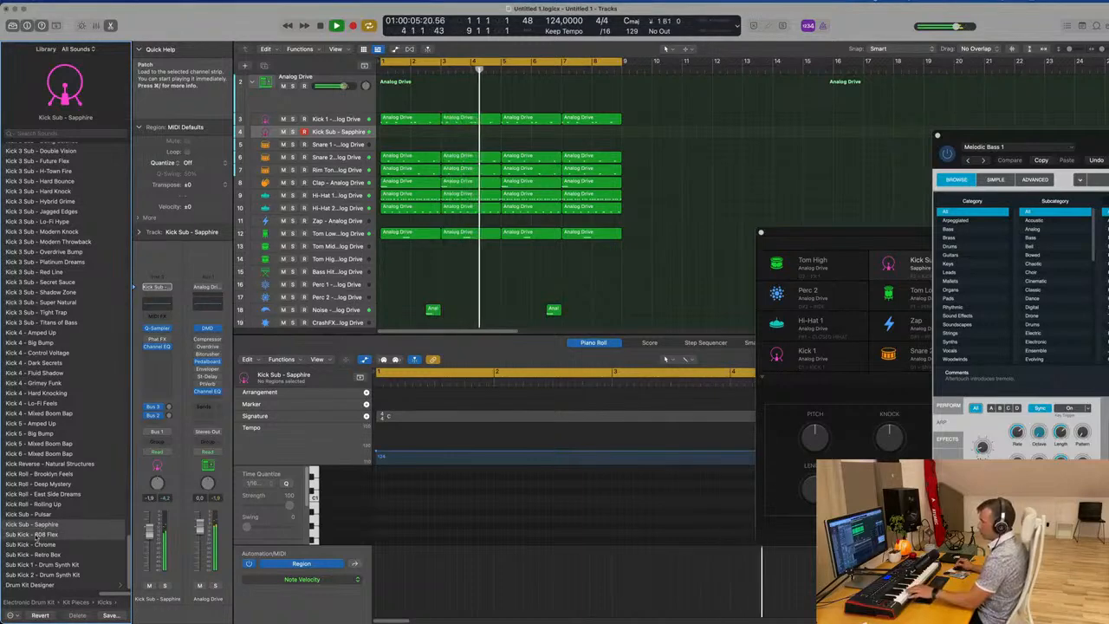
left_click(38, 535)
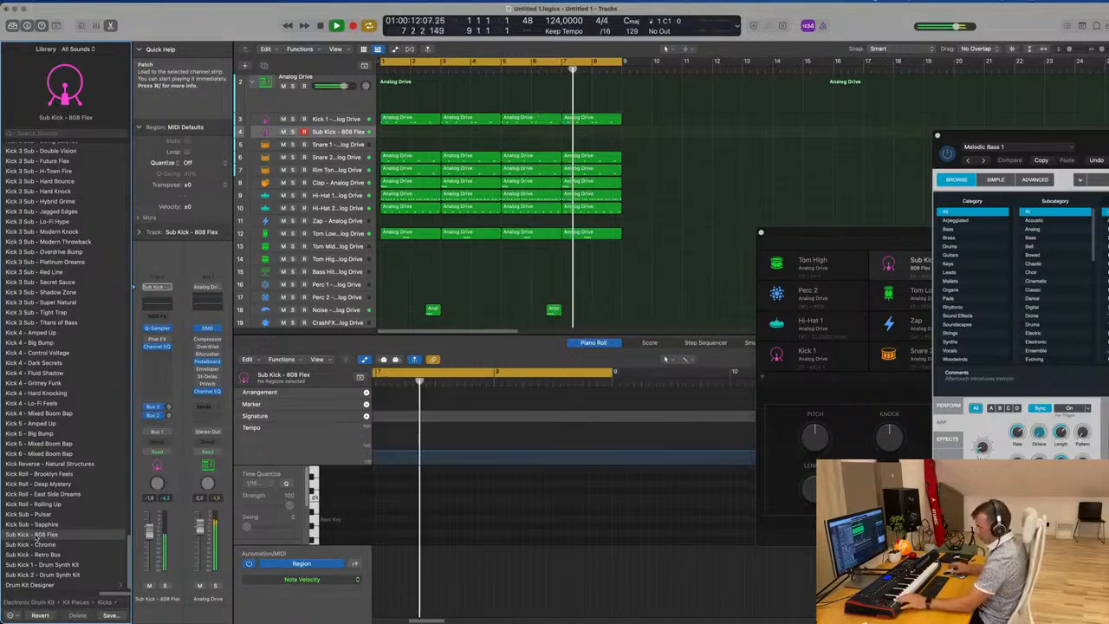
Record a Sub Kick - 808 Flex part across the first six bars and delete the stray higher note
key("r")
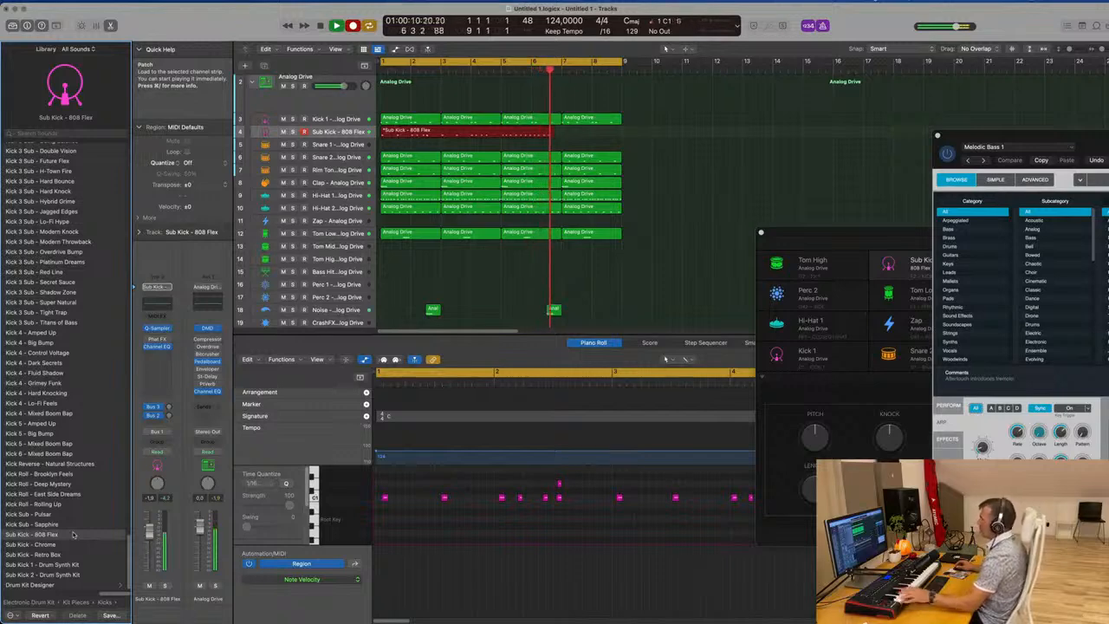
key("space")
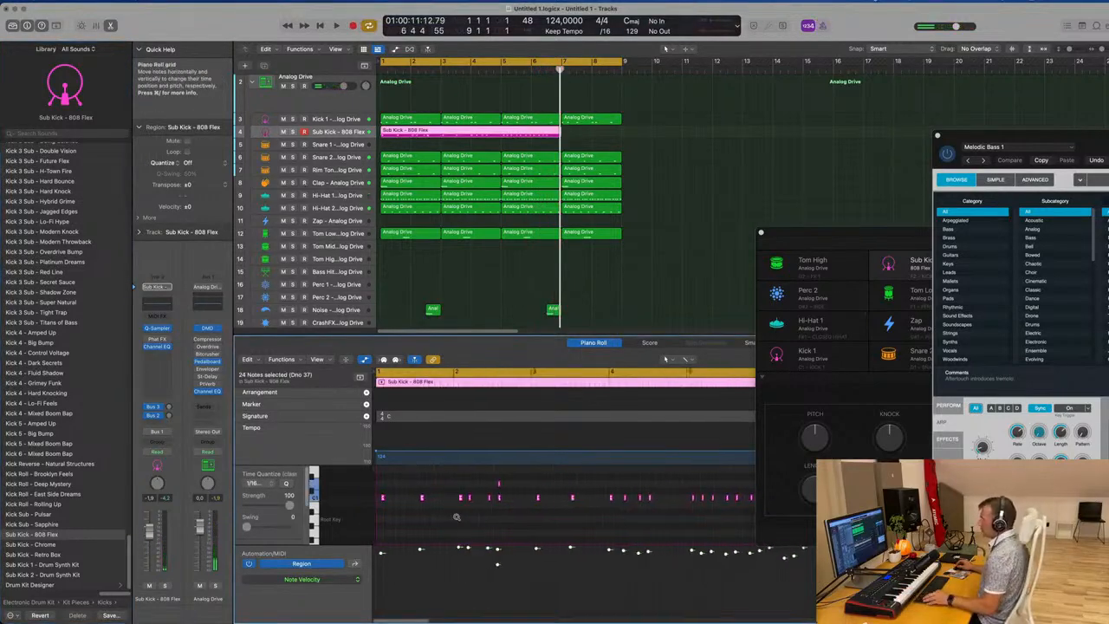
key("super+Left")
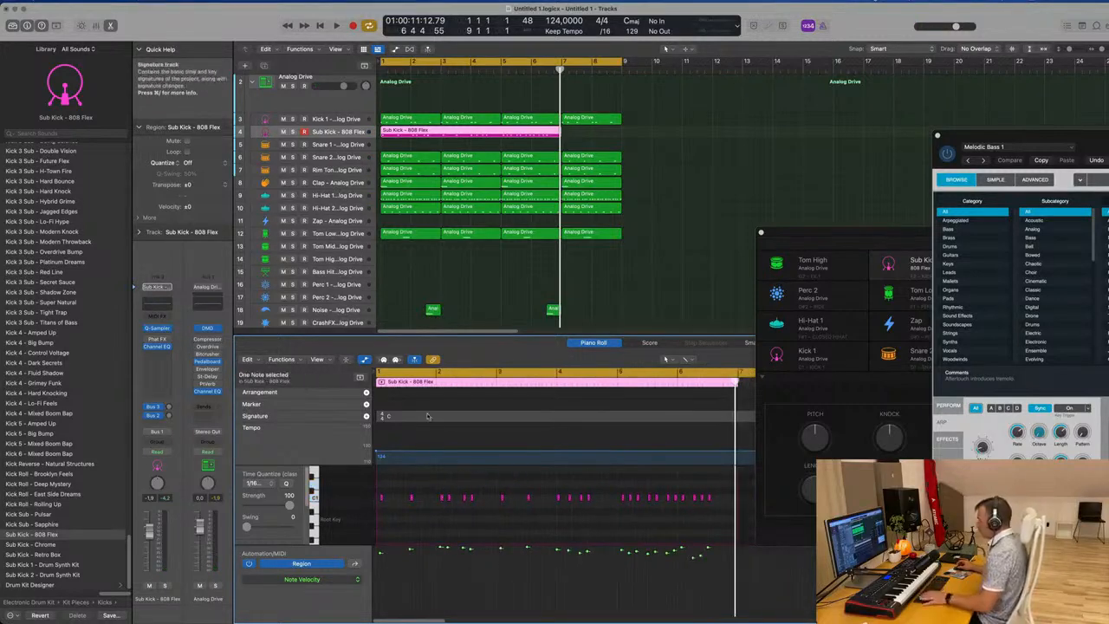
Select all notes of the Sub Kick - 808 Flex part, quantize them to 1/16 and play from the start
key("Return")
key("space")
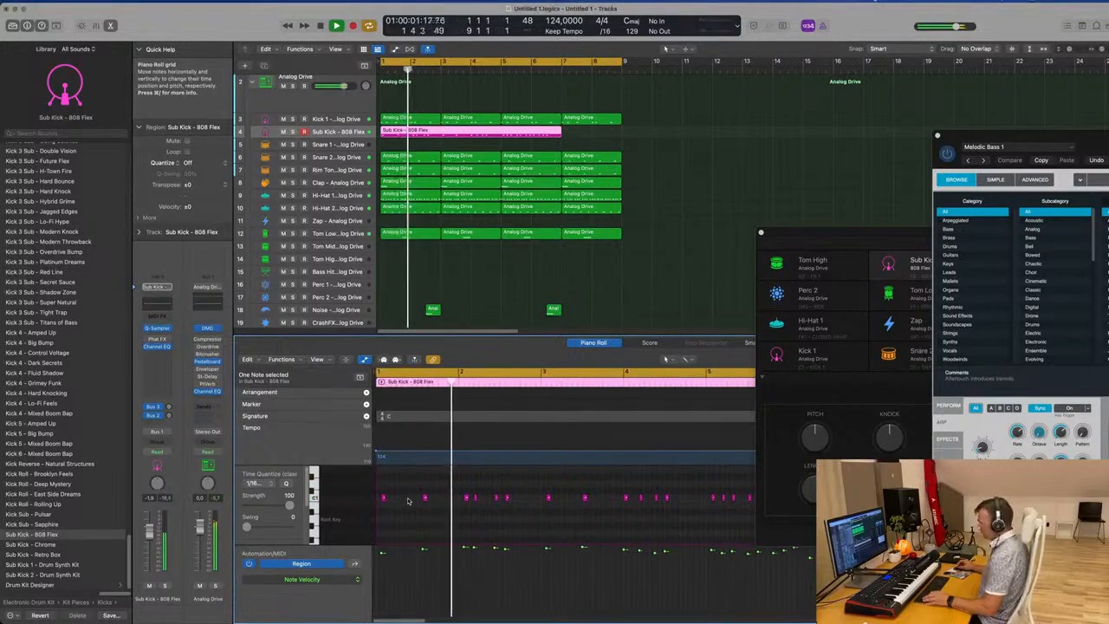
left_click(396, 501)
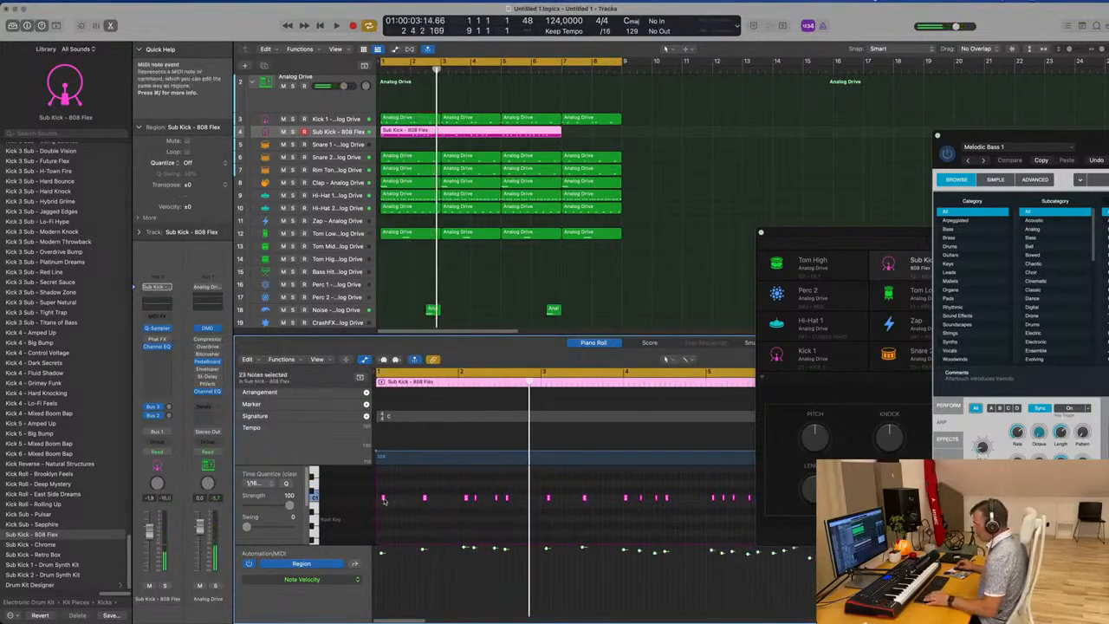
scroll(401, 490, "up", 2)
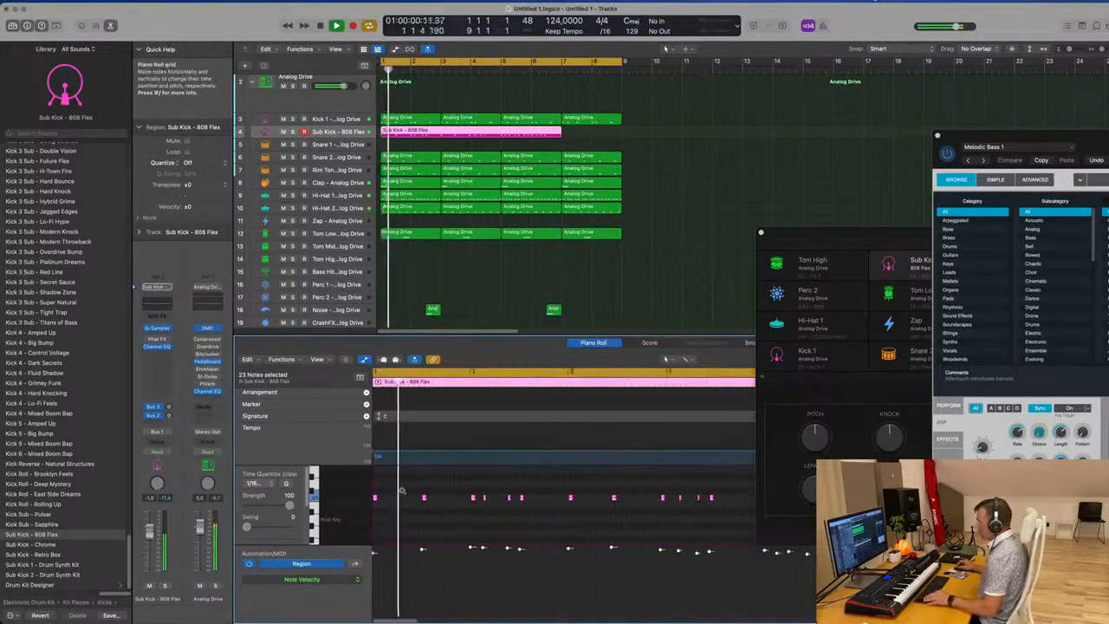
Examine the timing of the quantized sub kick notes across the six recorded bars during playback
scroll(406, 492, "down", 3)
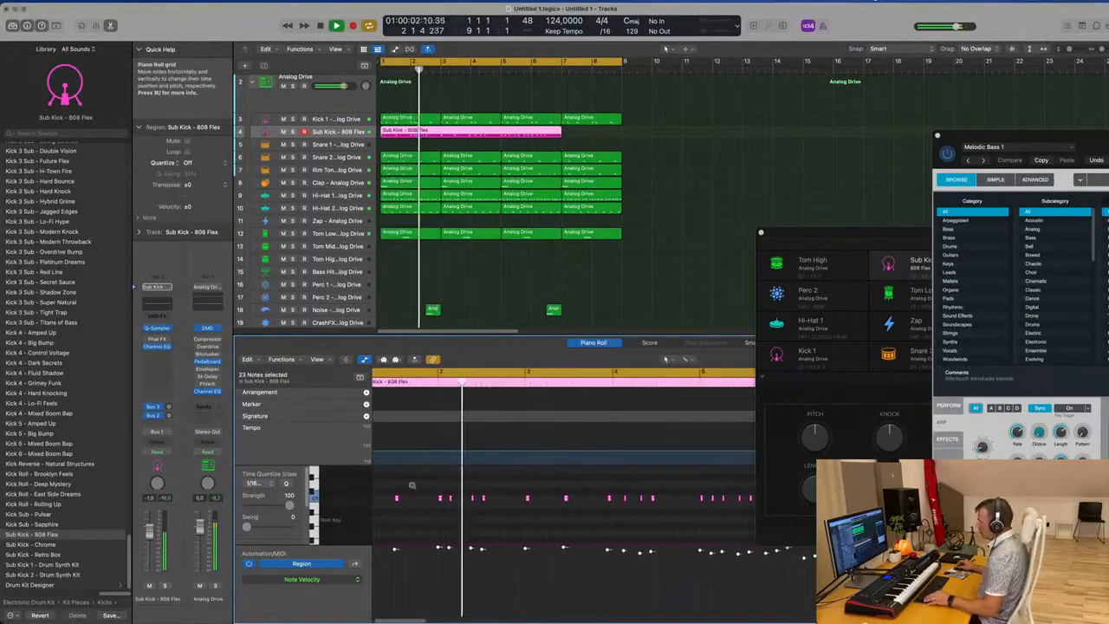
scroll(468, 490, "up", 2)
scroll(512, 490, "down", 2)
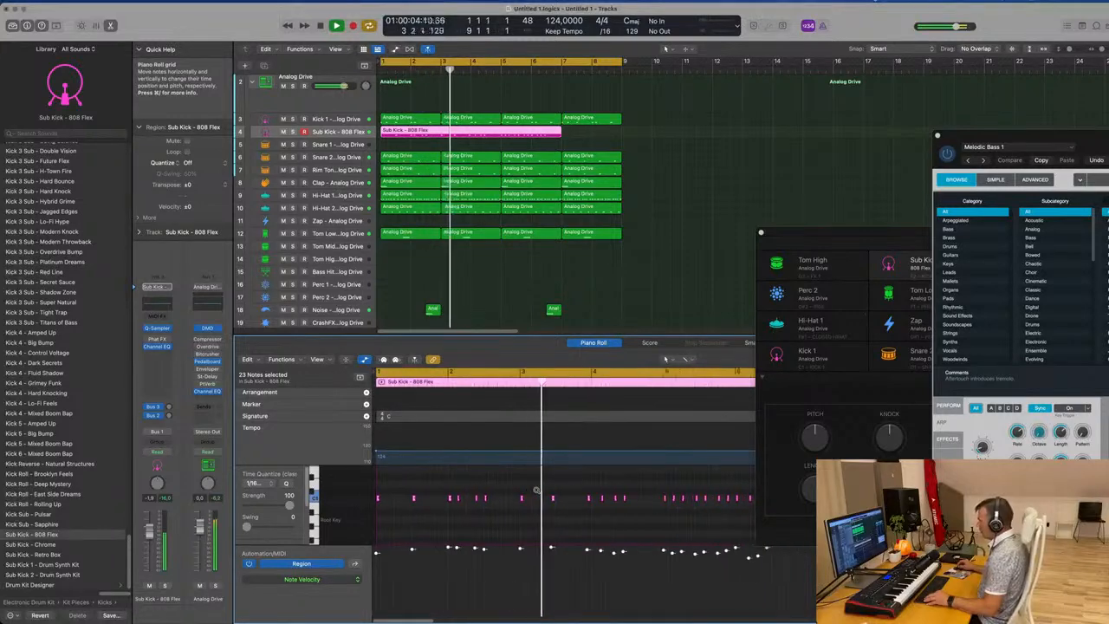
scroll(522, 487, "up", 2)
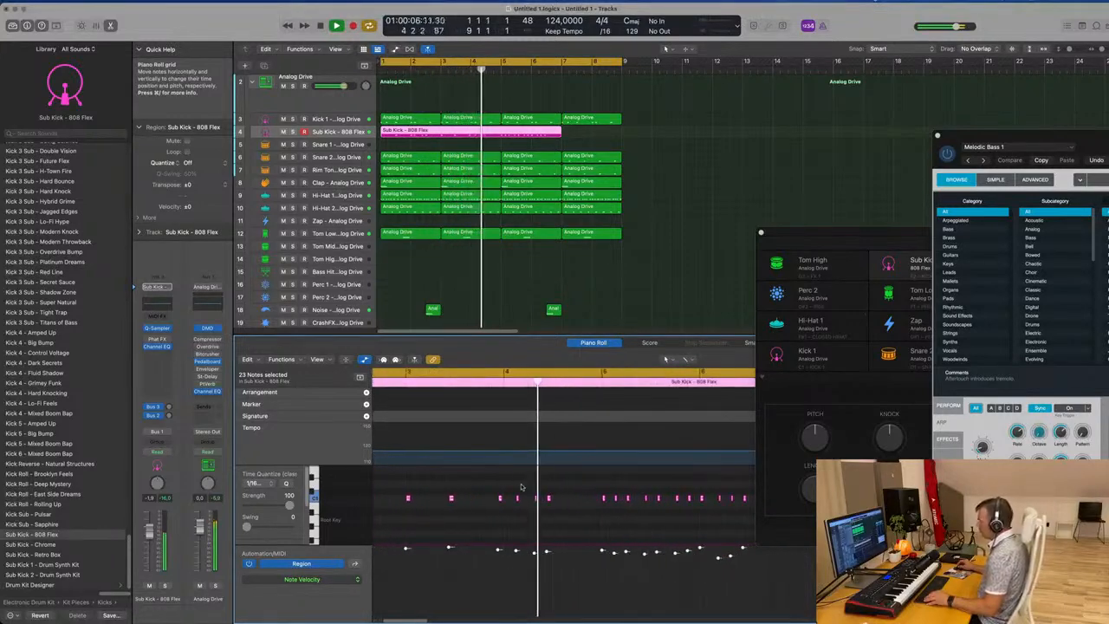
scroll(527, 485, "down", 2)
scroll(567, 490, "down", 3)
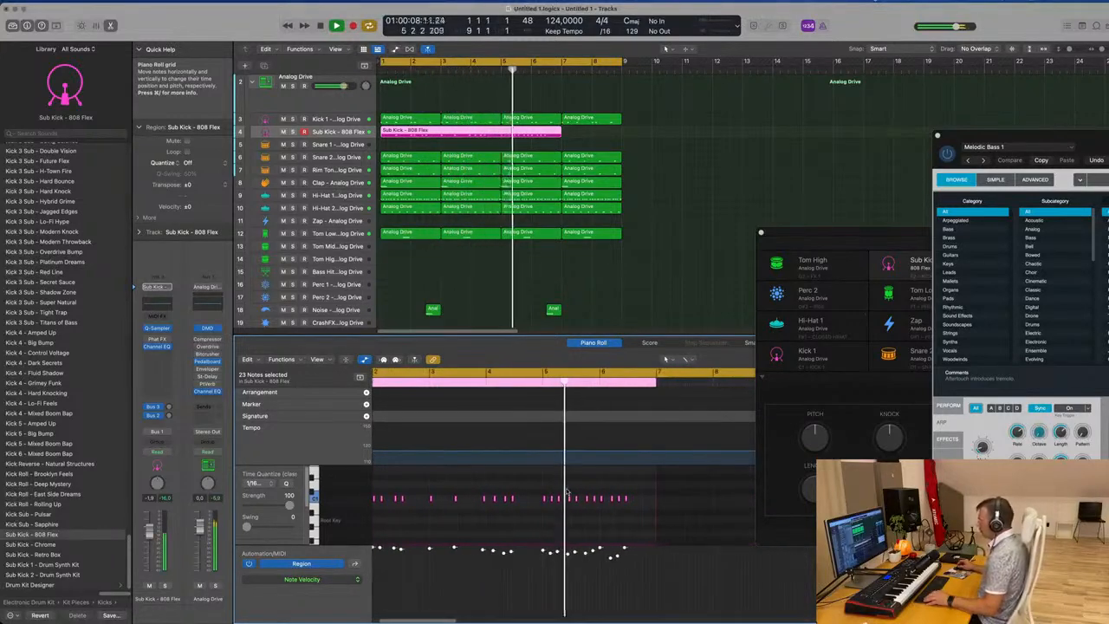
scroll(568, 489, "up", 3)
scroll(567, 490, "up", 2)
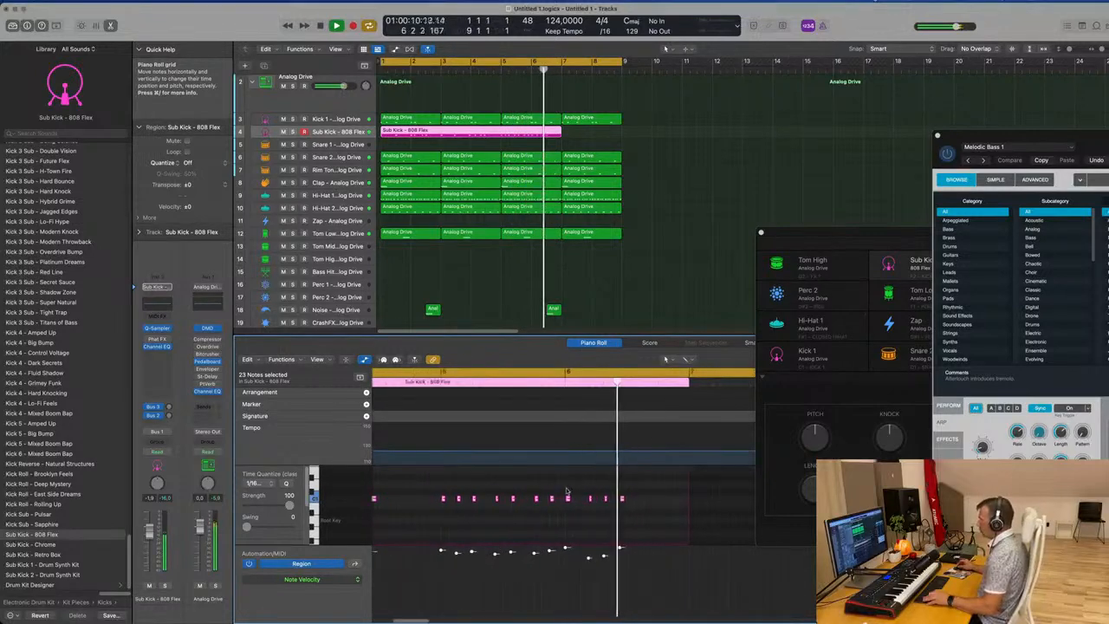
Shorten the Sub Kick - 808 Flex part to bars 1–4 by deleting the material after them, and replay it
key("Return")
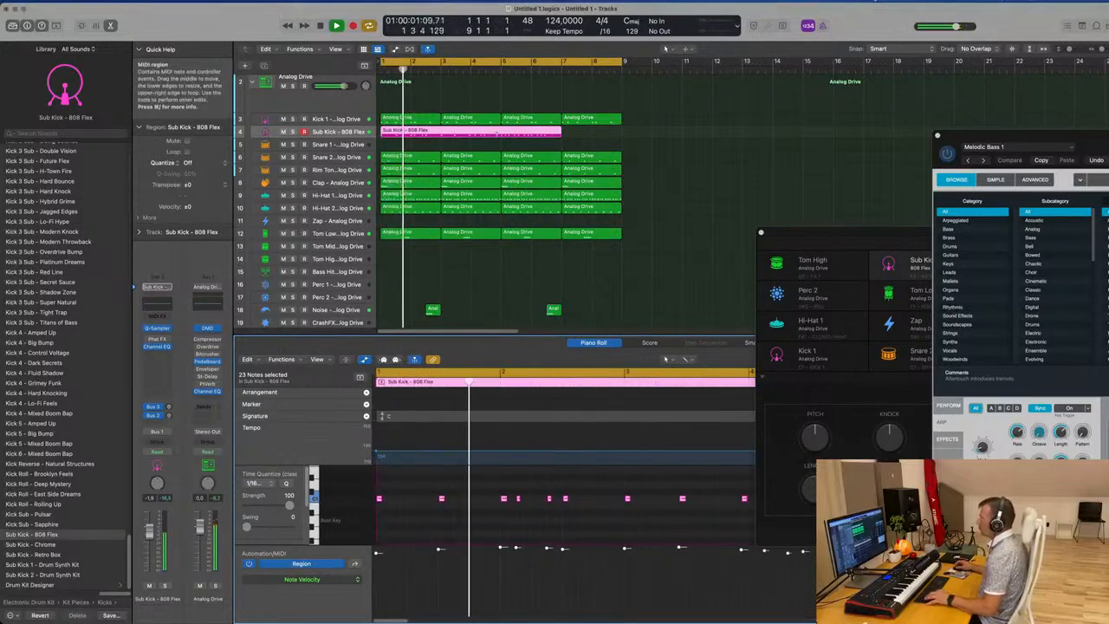
left_click(501, 132)
key("Delete")
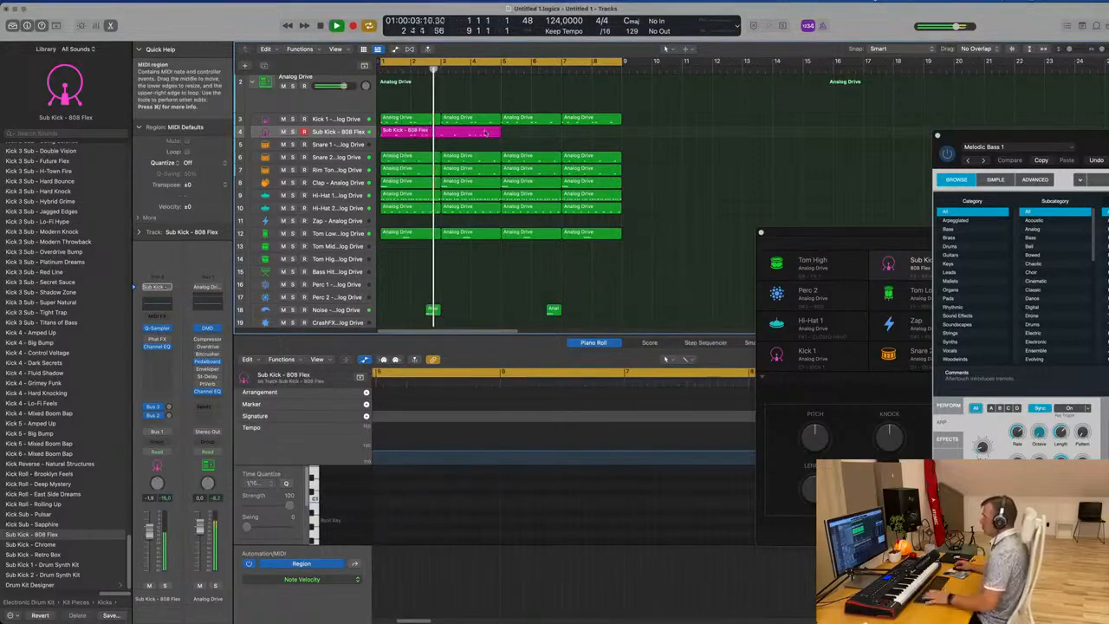
left_click(485, 134)
scroll(476, 141, "down", 1)
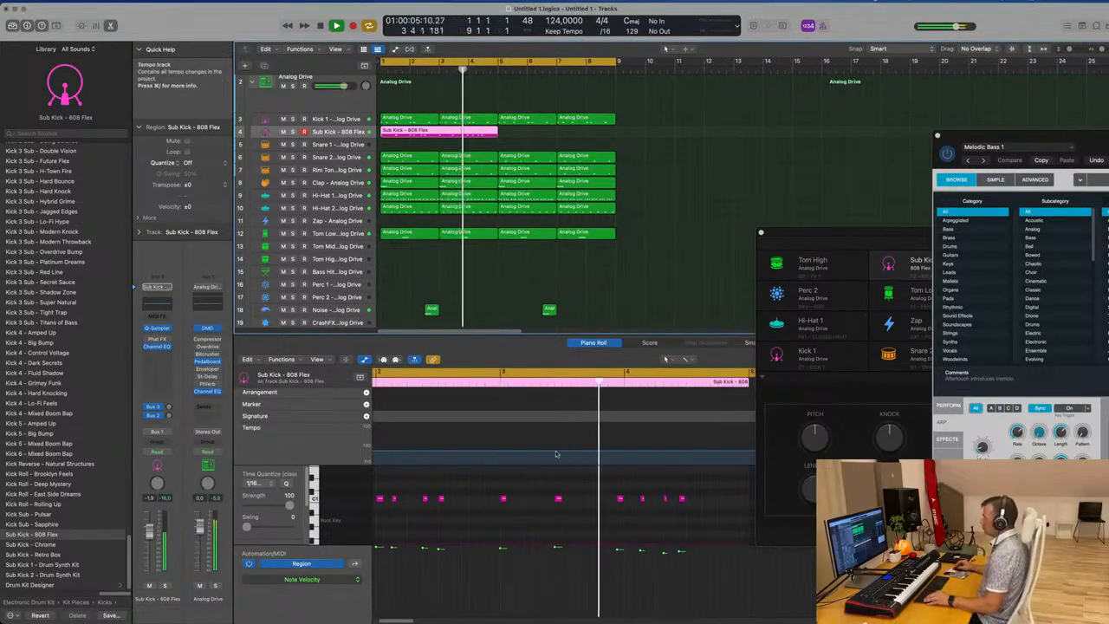
key("Return")
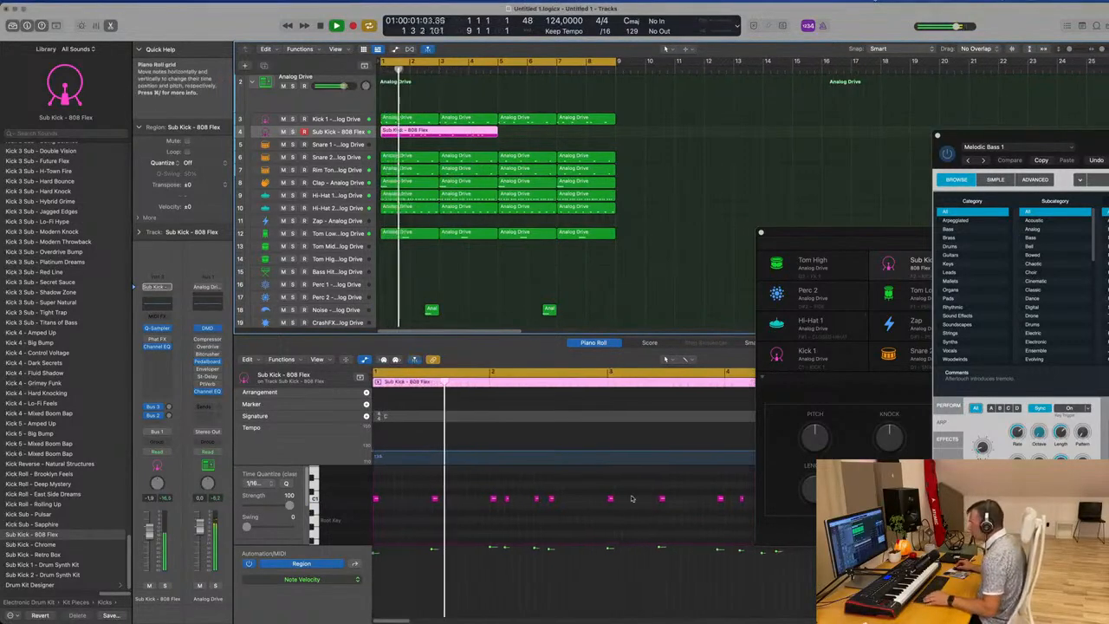
Move the second sub kick note in bar 3 one sixteenth later, onto beat 3, and replay the part
left_click(659, 500)
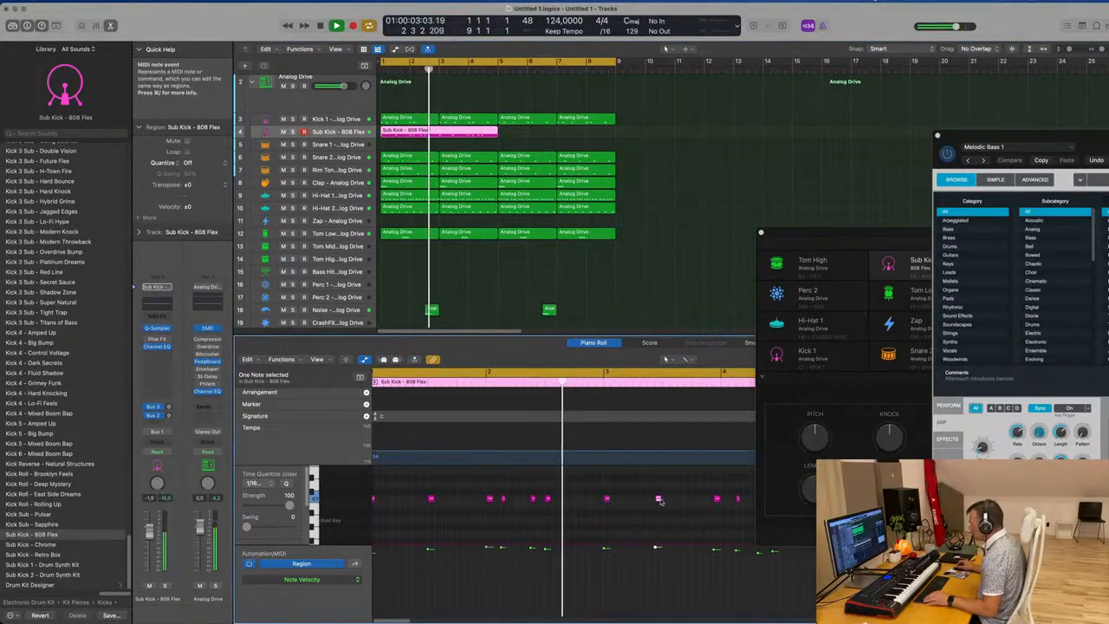
left_click_drag(660, 501, 669, 502)
scroll(650, 505, "down", 1)
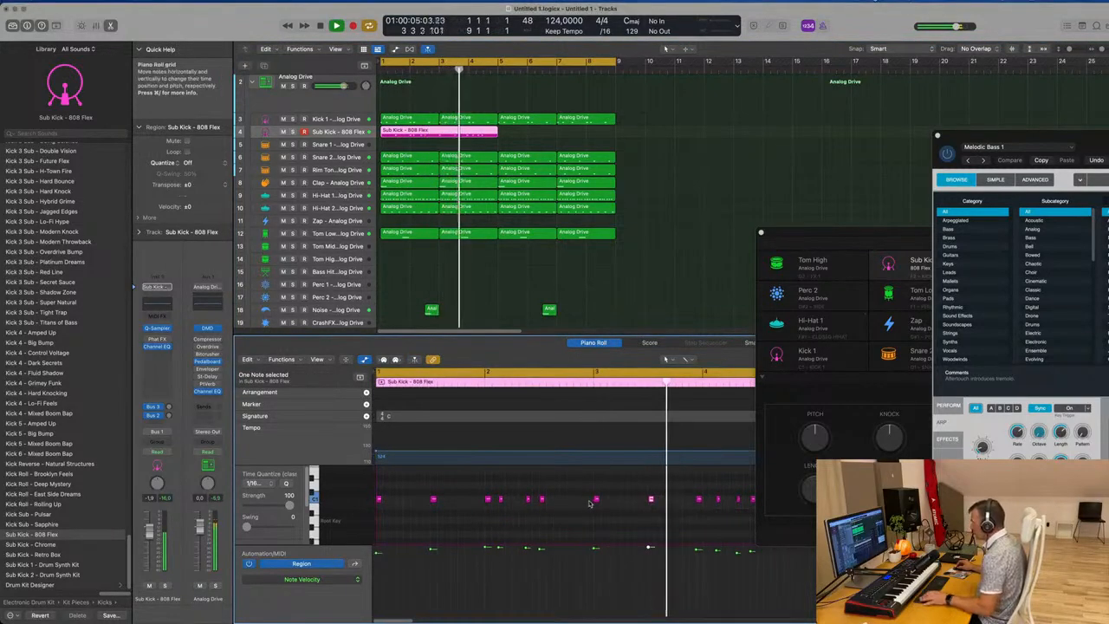
key("Return")
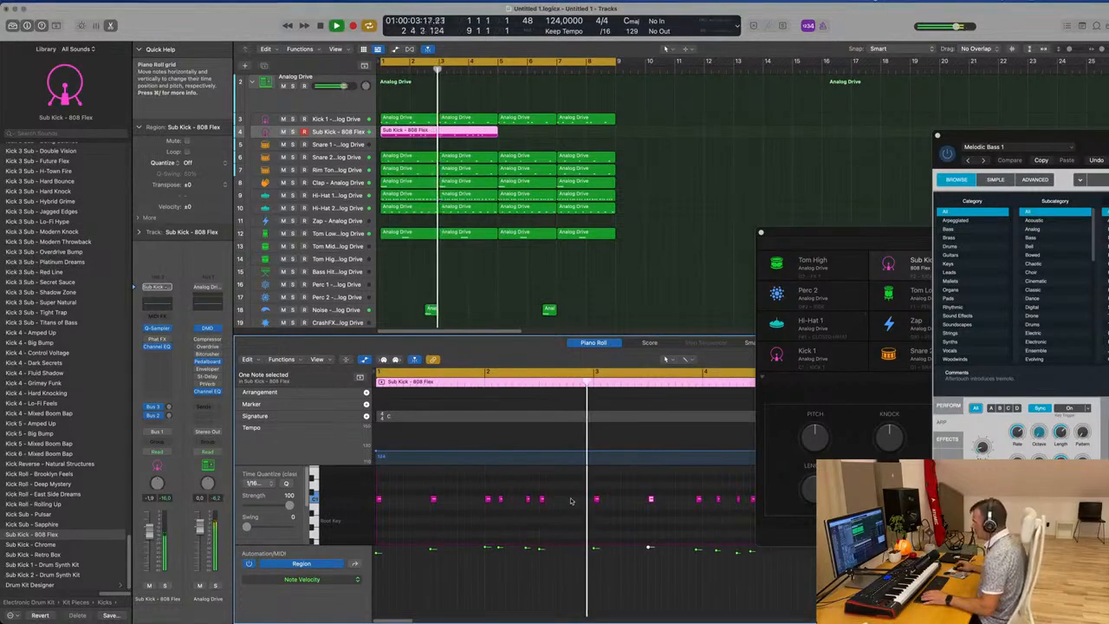
Shift the last four sub kick notes one sixteenth later so the group starts on bar 4, and audition the result
scroll(630, 515, "up", 1)
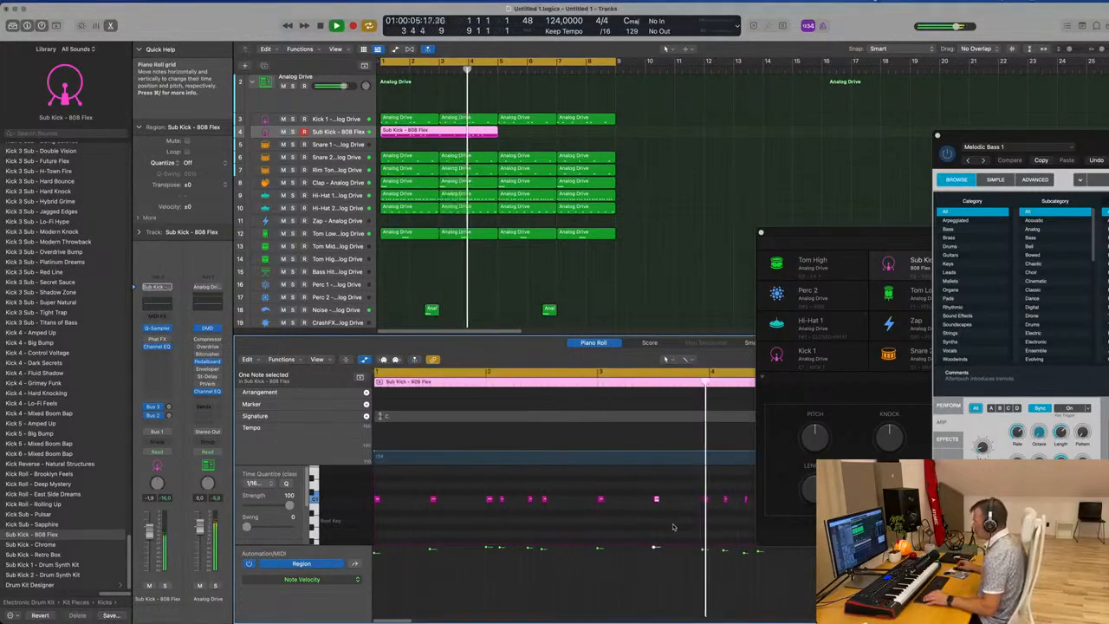
scroll(672, 524, "down", 2)
left_click_drag(591, 523, 518, 503)
key("space")
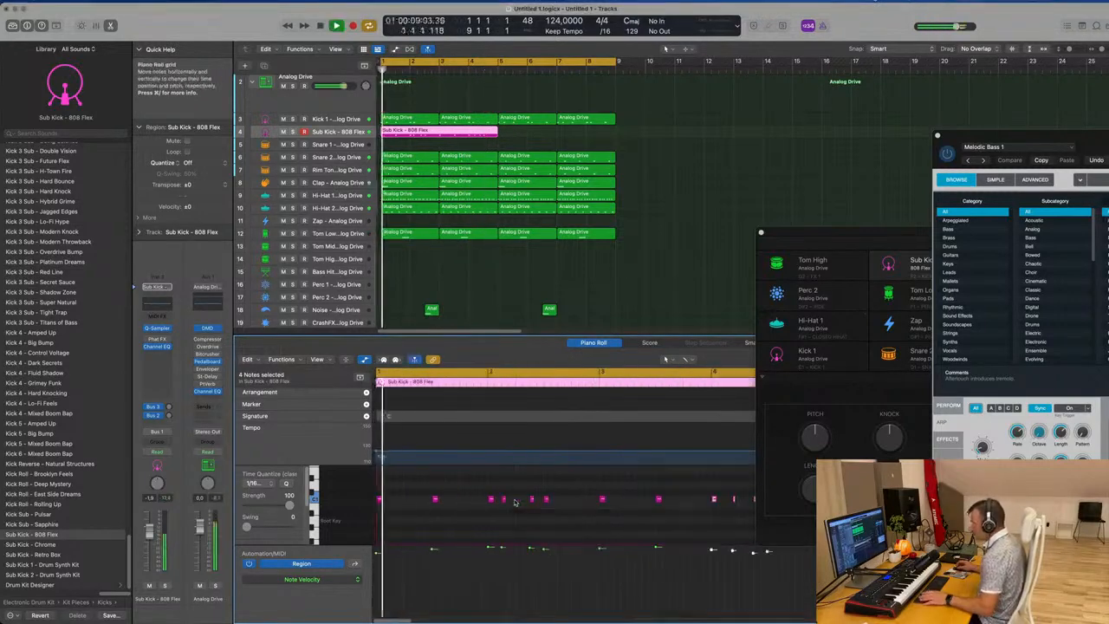
scroll(523, 508, "down", 1)
scroll(544, 511, "up", 1)
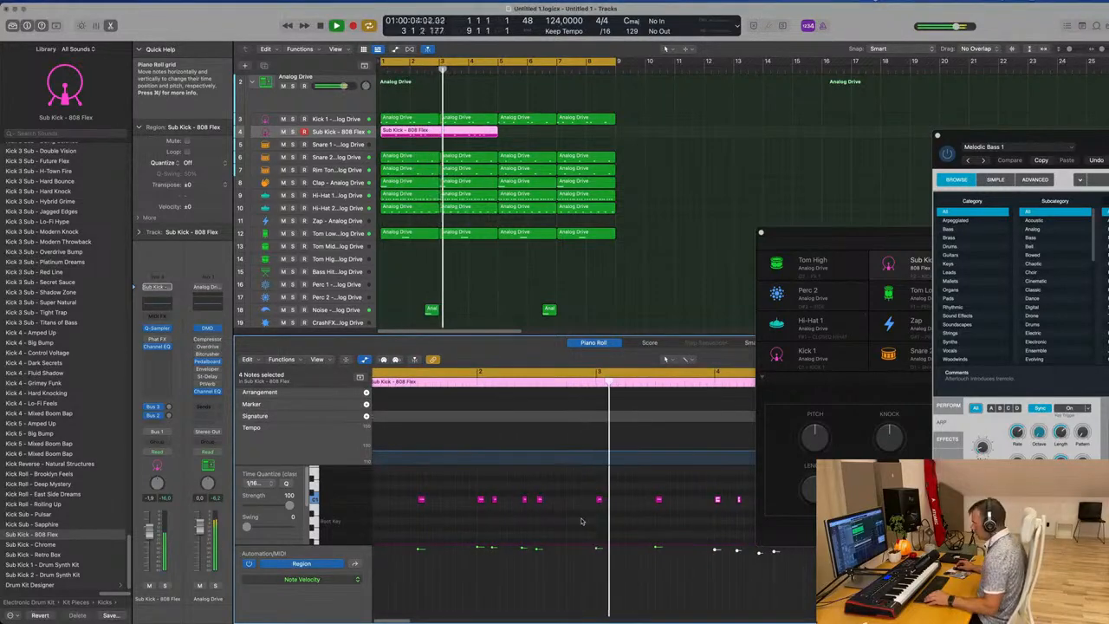
scroll(635, 524, "right", 2)
scroll(635, 524, "down", 1)
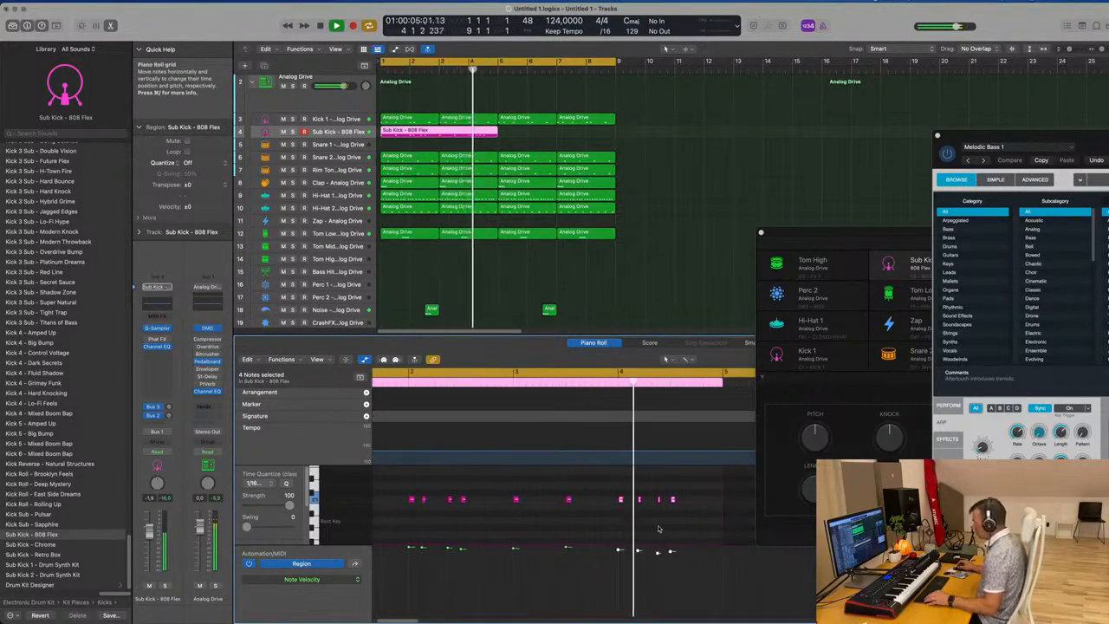
scroll(683, 530, "up", 2)
scroll(688, 530, "down", 5)
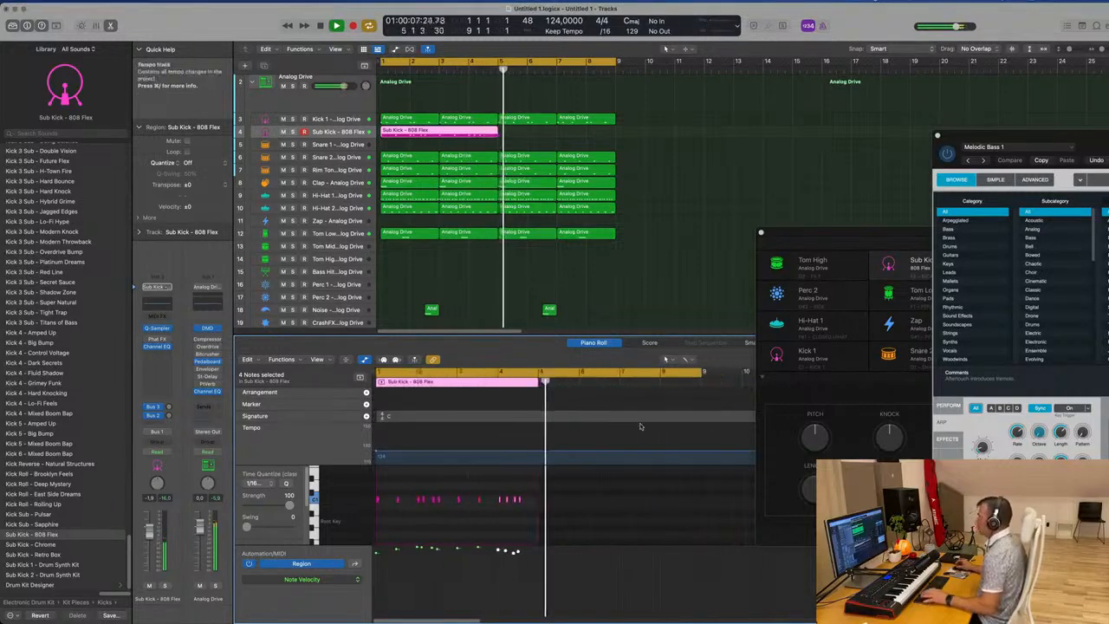
Repeat the four-bar Sub Kick - 808 Flex region across bars 5–8 and select both regions
key("Return")
key("super+r")
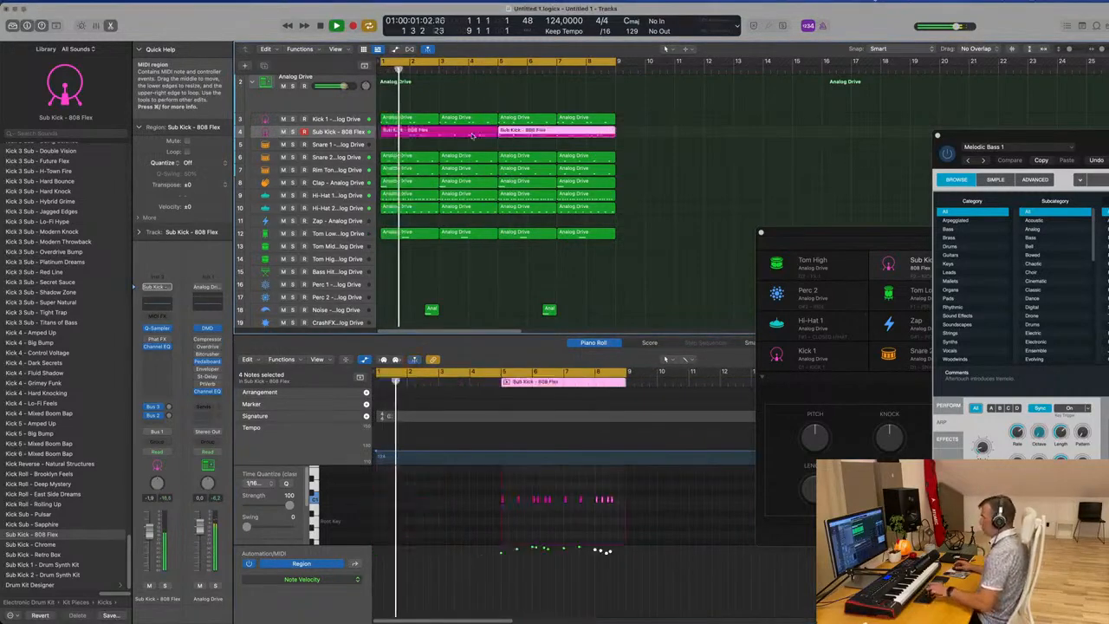
left_click(400, 135, "shift")
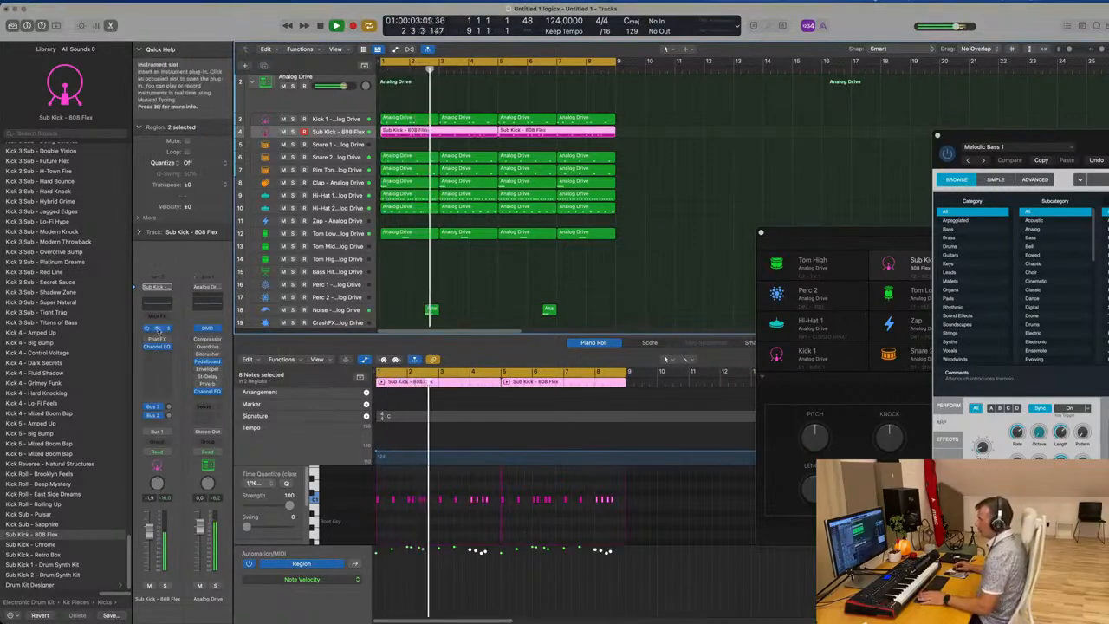
Turn on the LP 12dB Lush filter in the sub kick's Quick Sampler, set the cutoff to about 47.6%, and close the plug-in
left_click(157, 330)
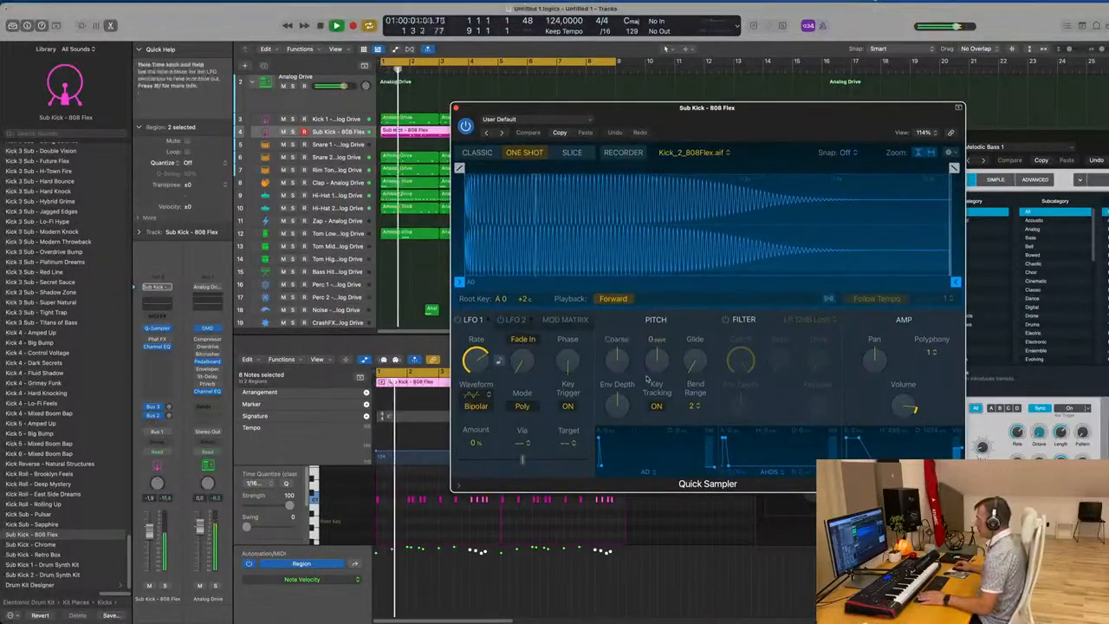
mouse_move(660, 358)
left_mouse_down()
mouse_move(663, 374)
mouse_move(665, 358)
left_mouse_up()
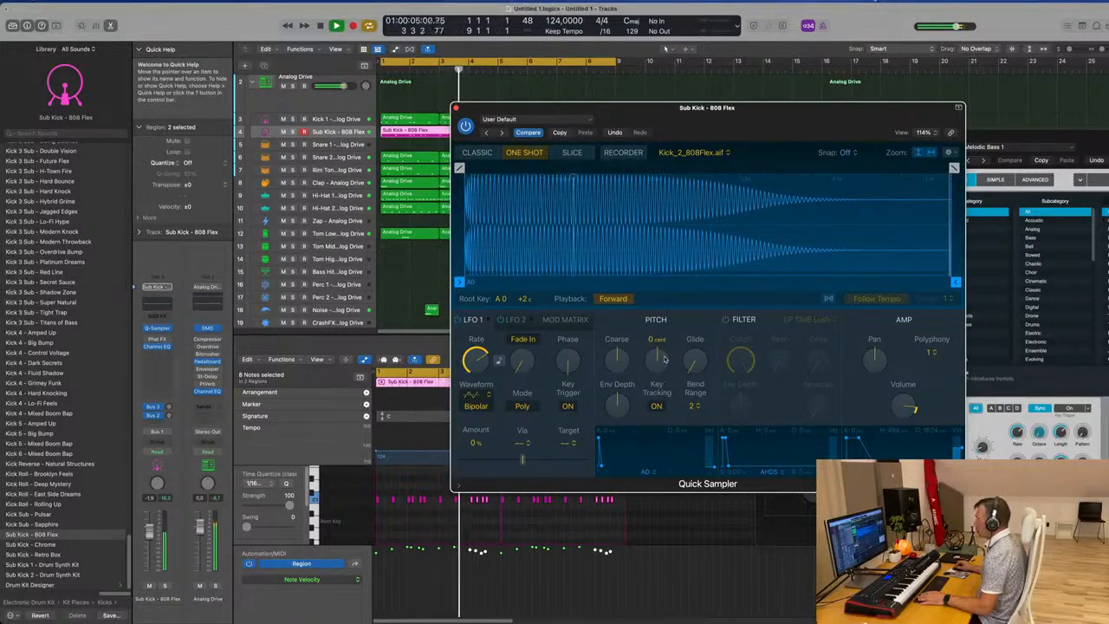
left_click(727, 319)
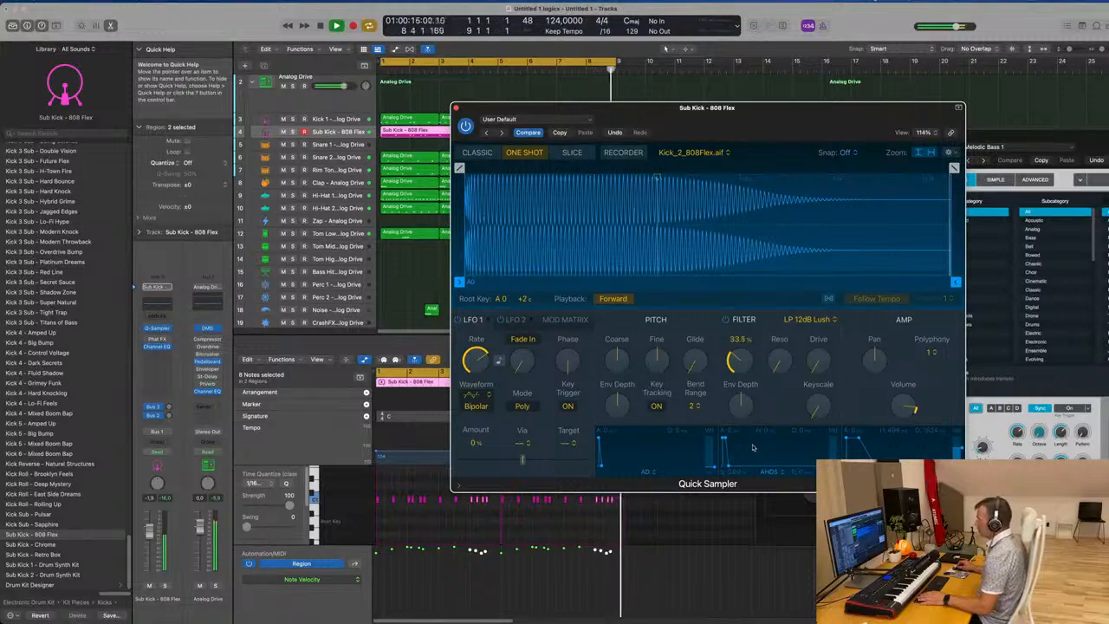
left_click_drag(753, 448, 744, 371)
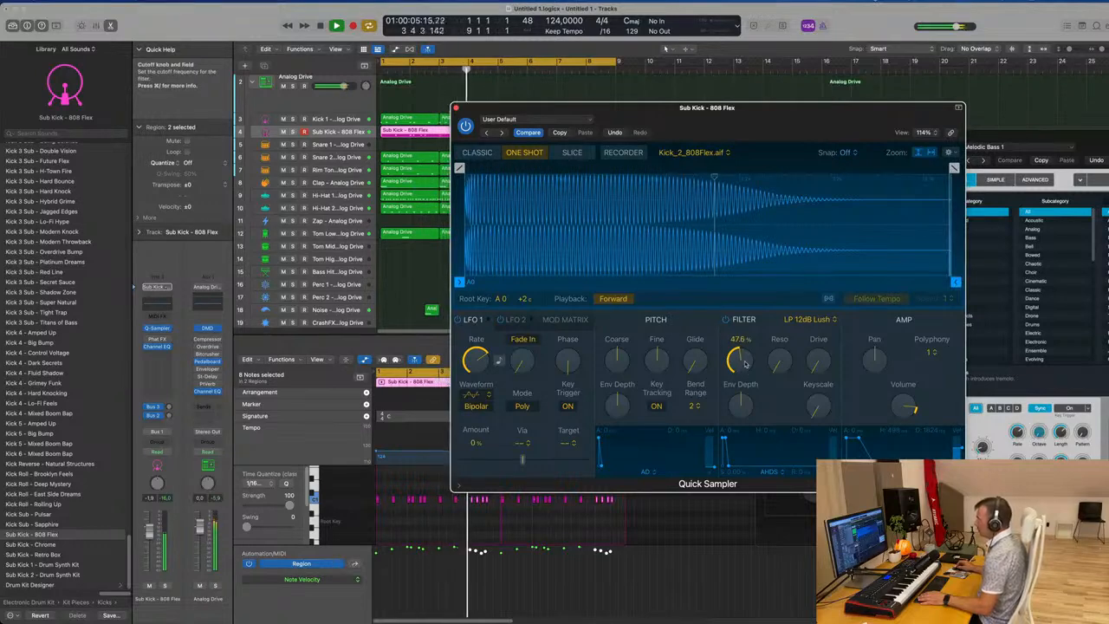
left_click_drag(551, 108, 478, 104)
left_click(384, 105)
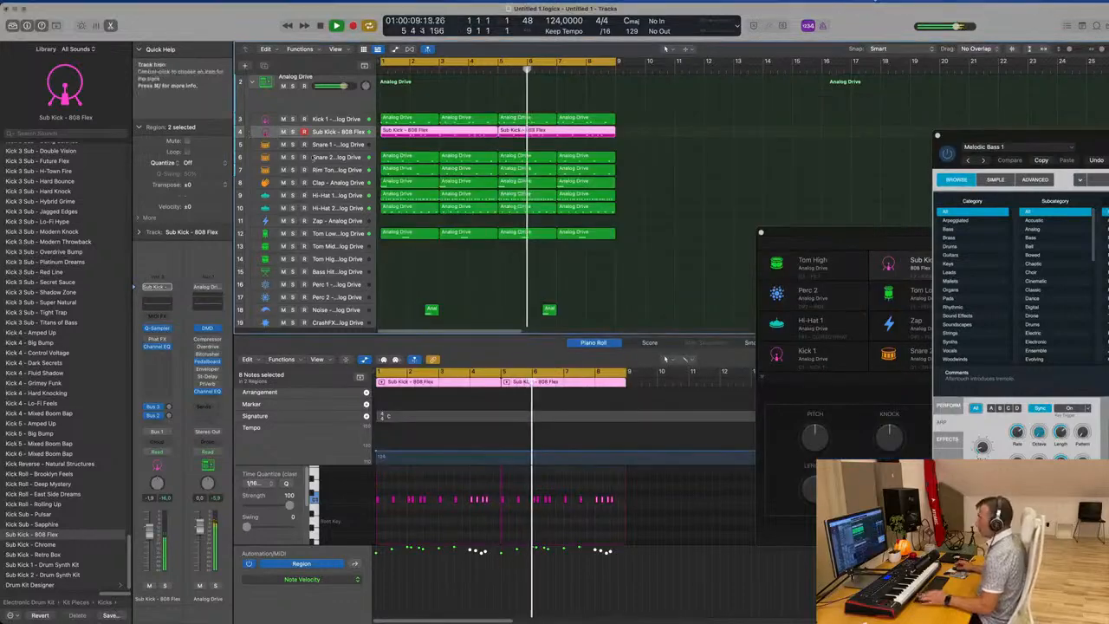
Deselect the sub kick regions and look over the lower Analog Drive subtracks down to CrashFX
left_click(723, 267)
scroll(659, 261, "down", 1)
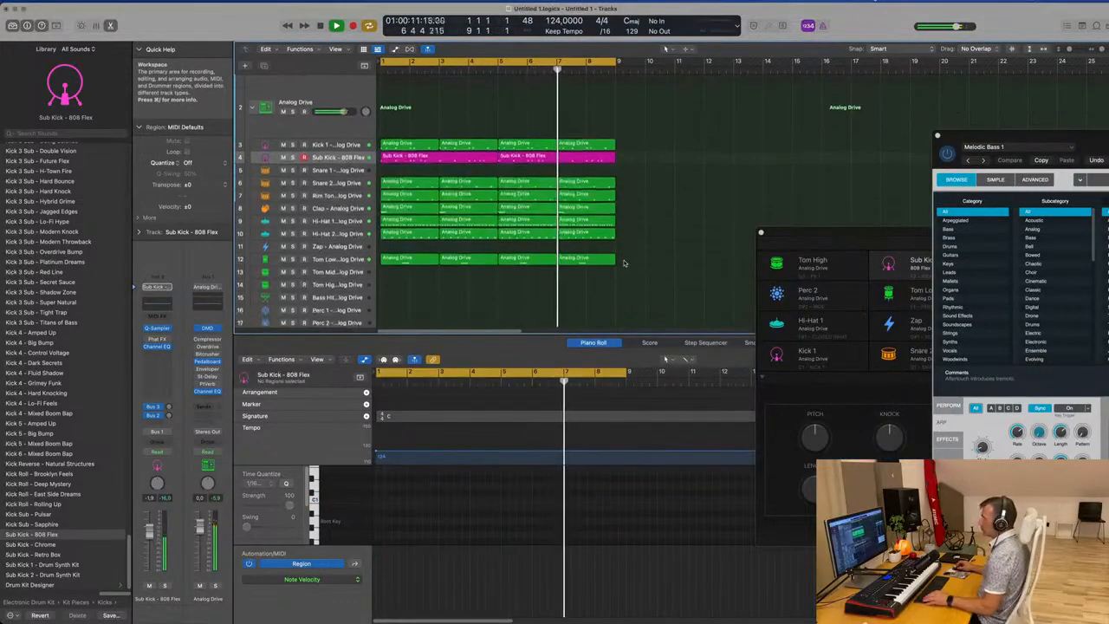
scroll(618, 259, "down", 2)
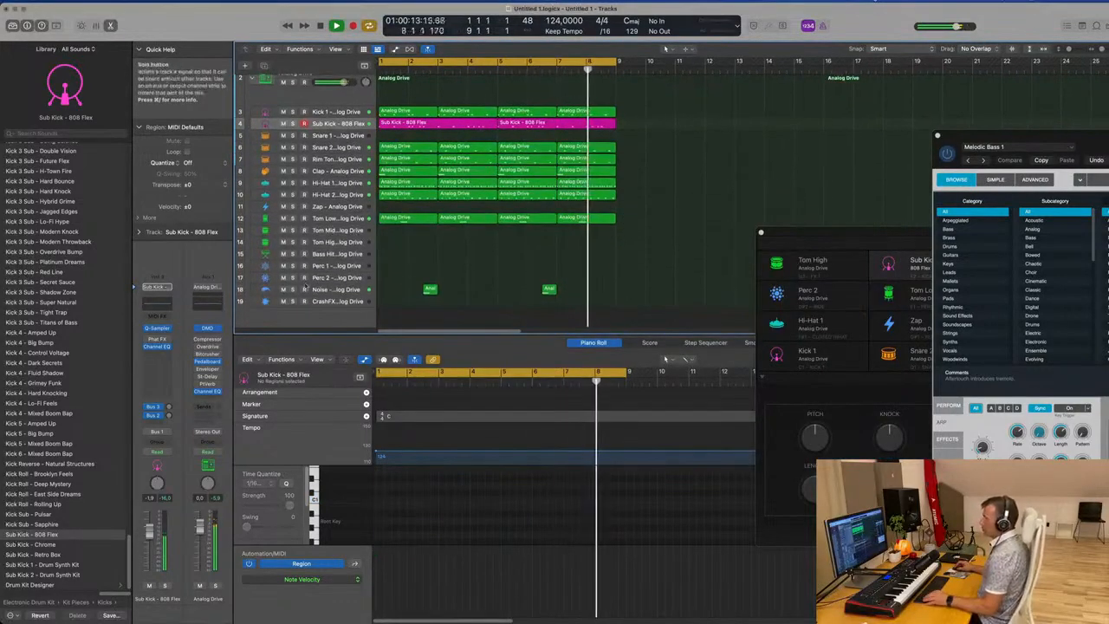
Move the first Snare 2 region up to the Snare 1 track and edit its notes down to two hits near its end
scroll(468, 272, "up", 4)
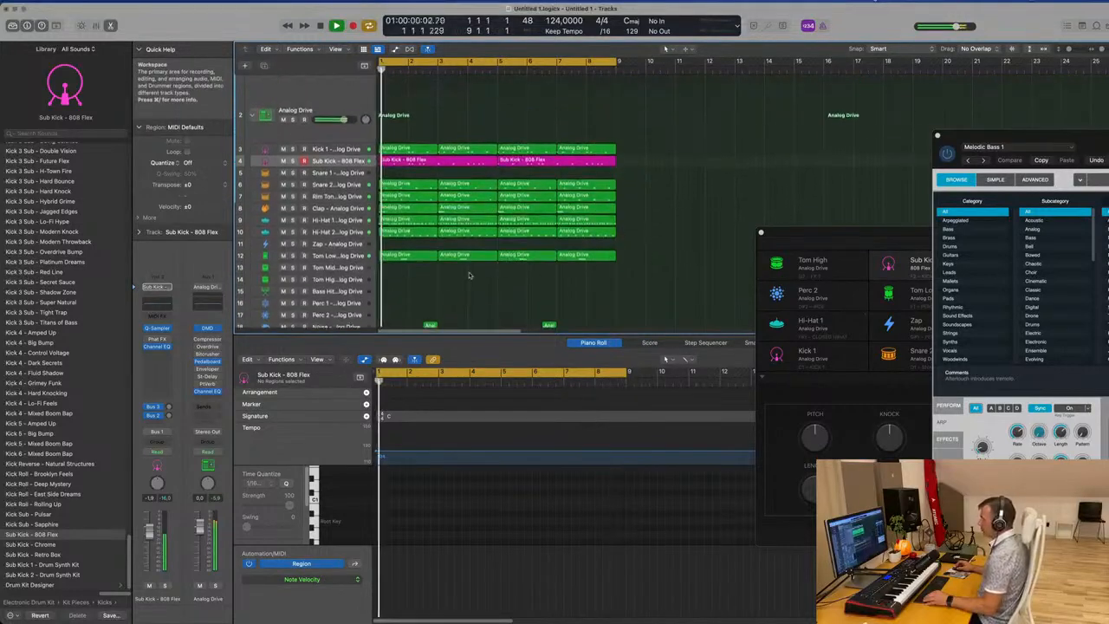
scroll(528, 150, "up", 1)
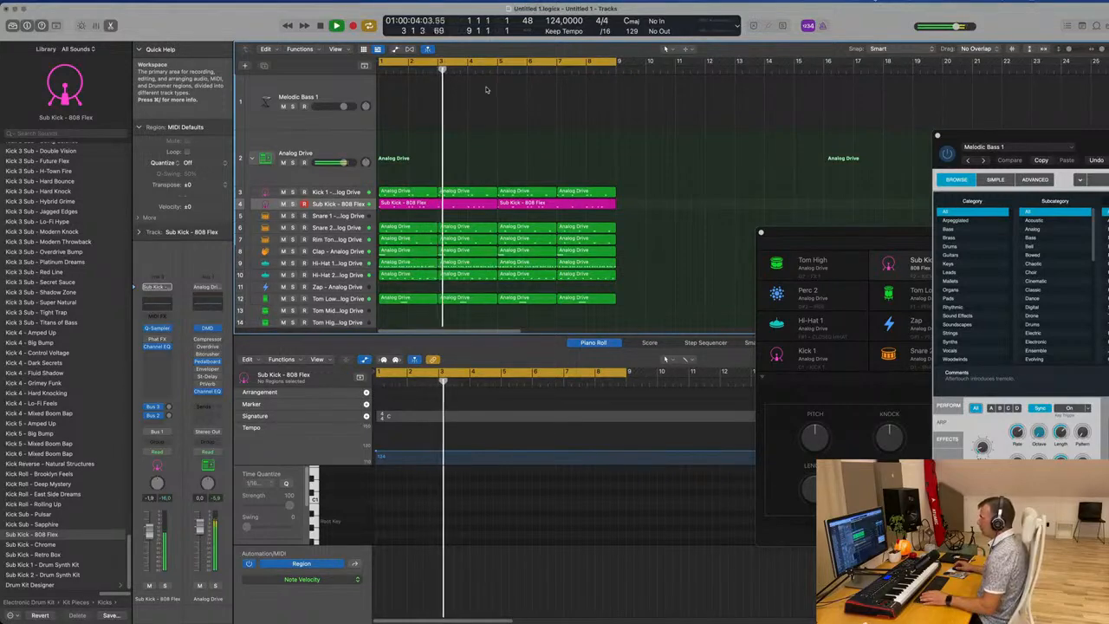
left_click(407, 225)
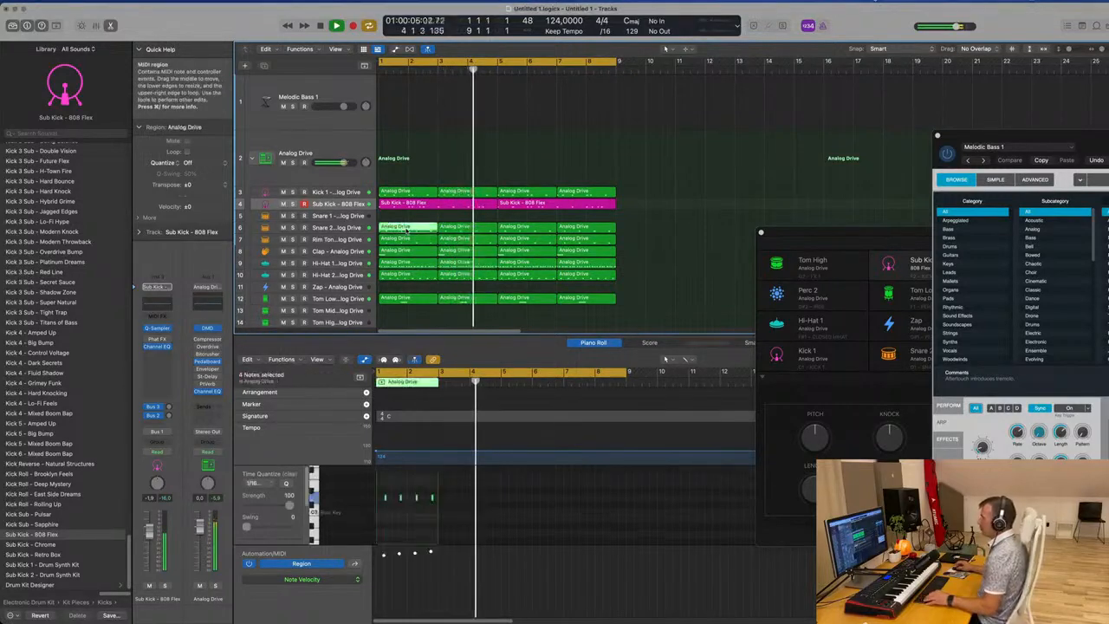
left_click_drag(409, 223, 408, 214)
scroll(390, 501, "up", 4)
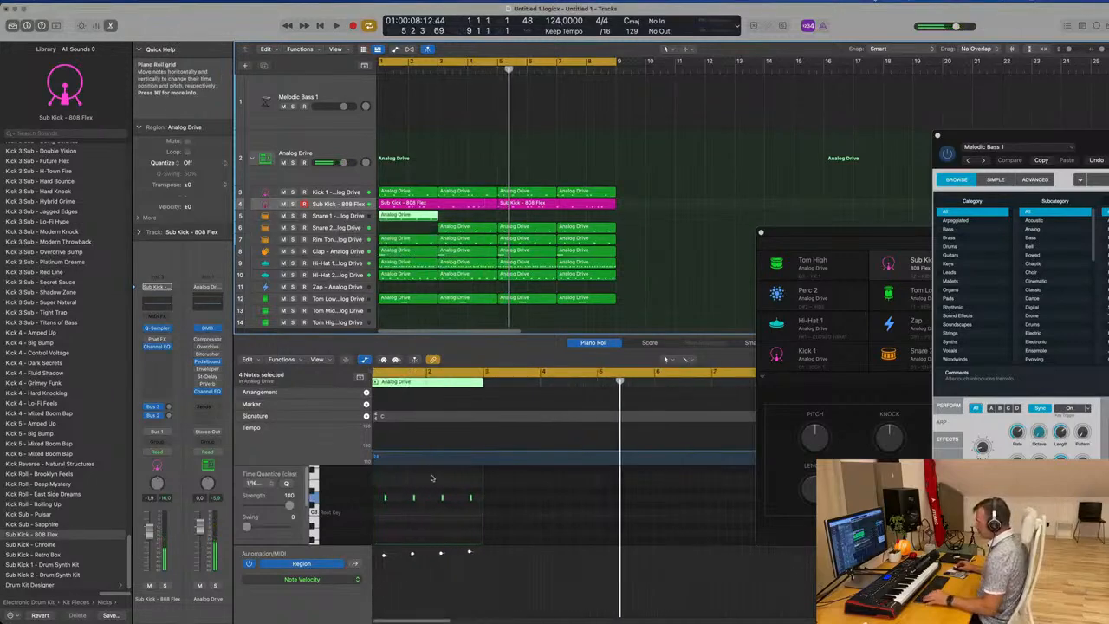
scroll(422, 485, "up", 4)
left_click_drag(384, 495, 487, 503)
key("space")
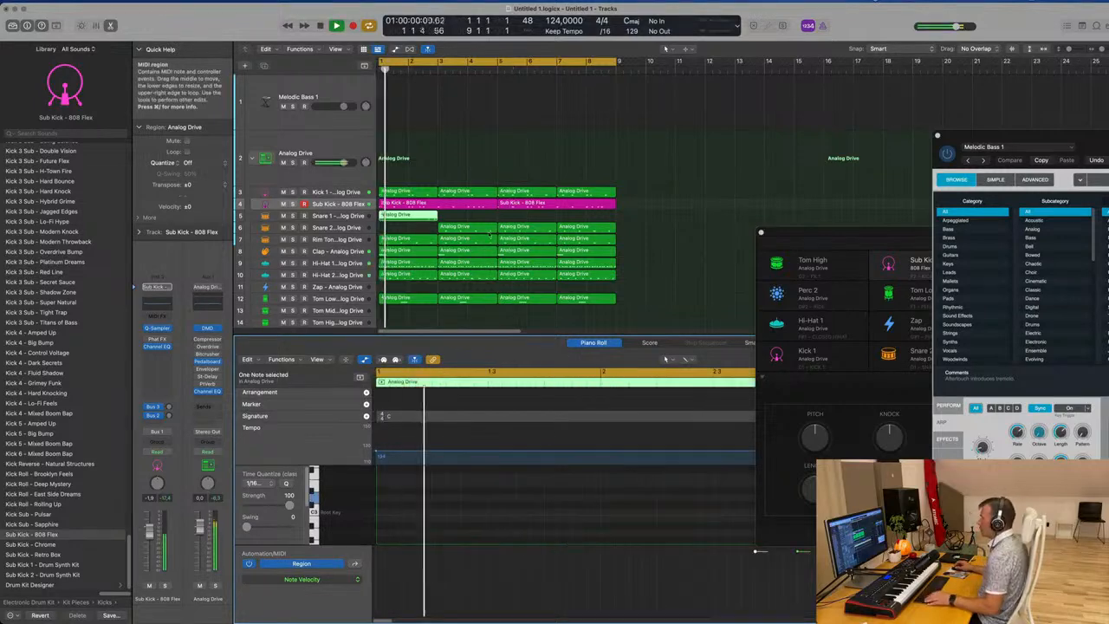
Copy the Snare 2 region from bar 3 back to bar 1, and repeat the Snare 1 region three times through bar 8
left_click(474, 230)
left_click_drag(475, 229, 414, 231)
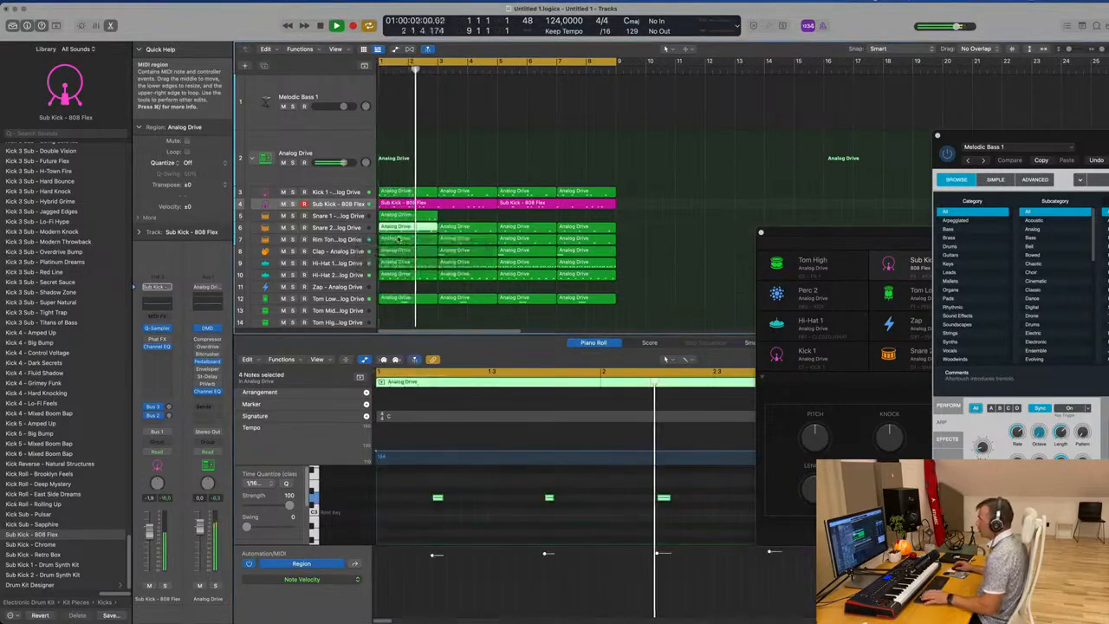
left_click(427, 218)
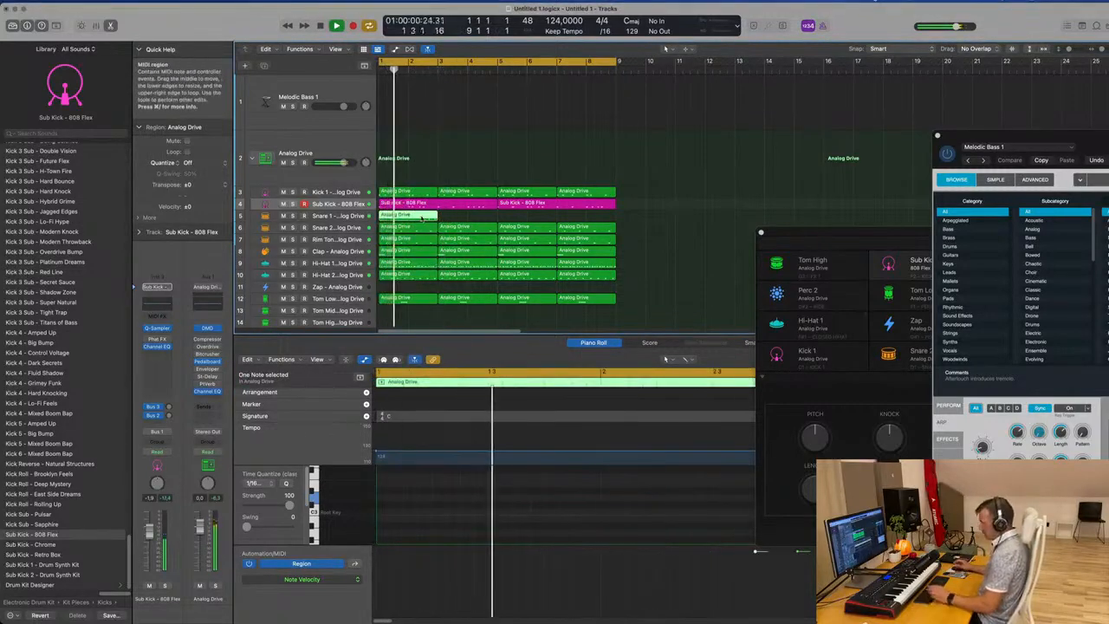
key("super+r")
key("super+r")
key("super+r")
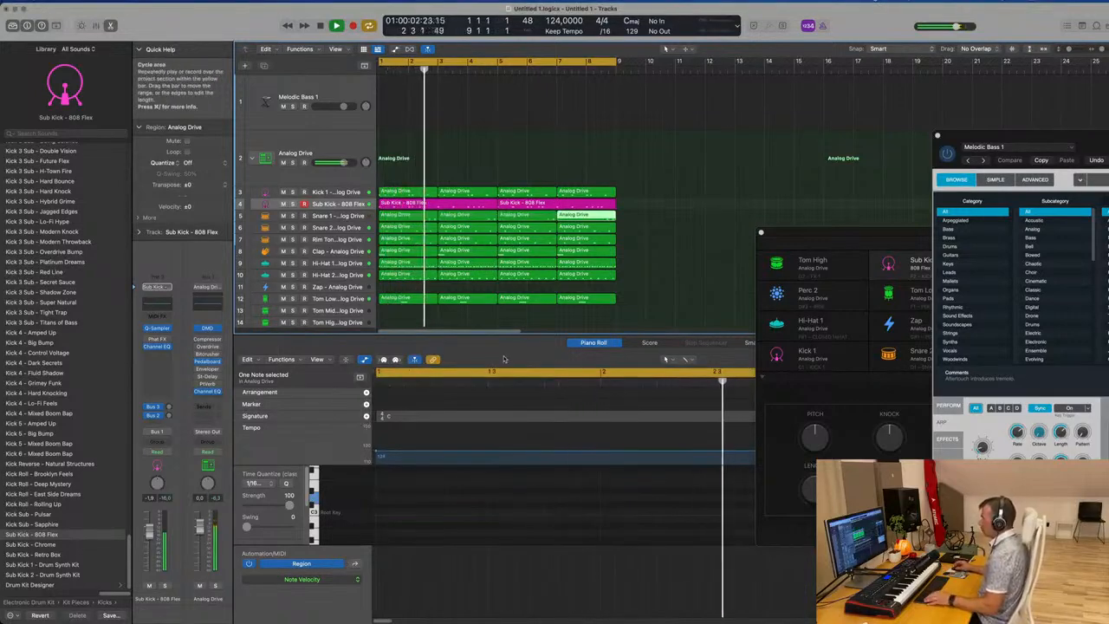
Repeat all drum and sub kick regions three times so the eight-bar pattern fills 32 bars
left_click(354, 214)
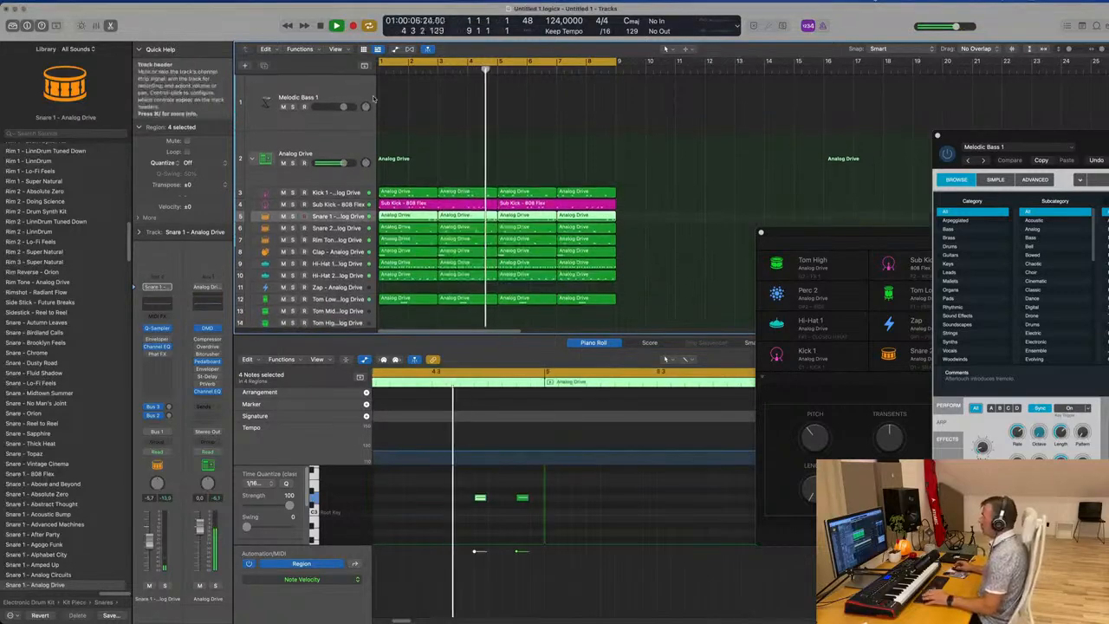
left_click(330, 87)
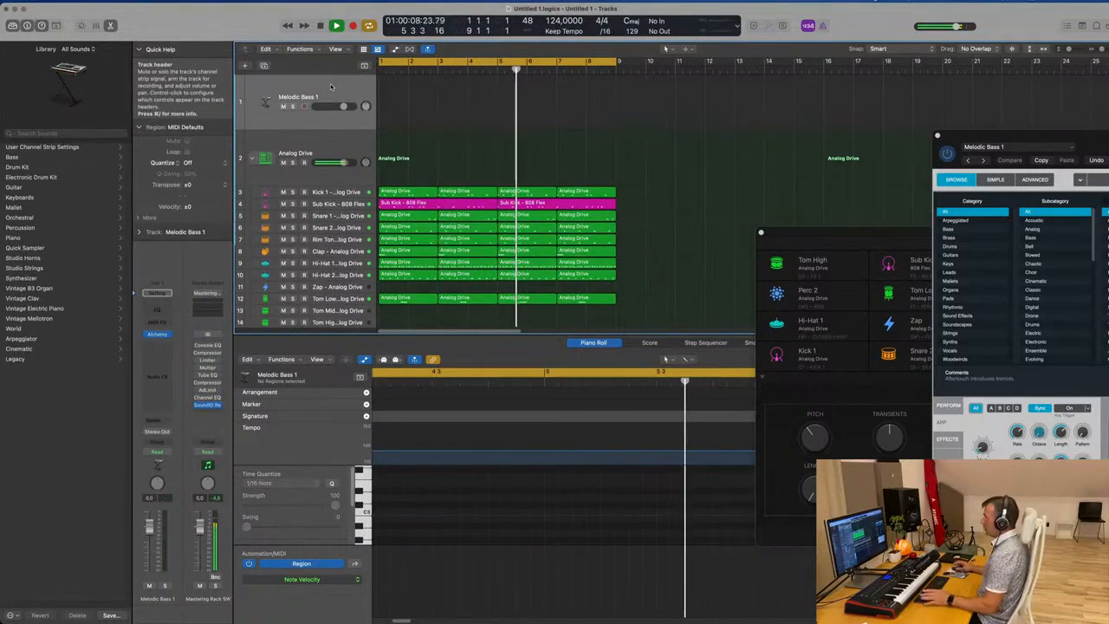
key("super+a")
key("super+r")
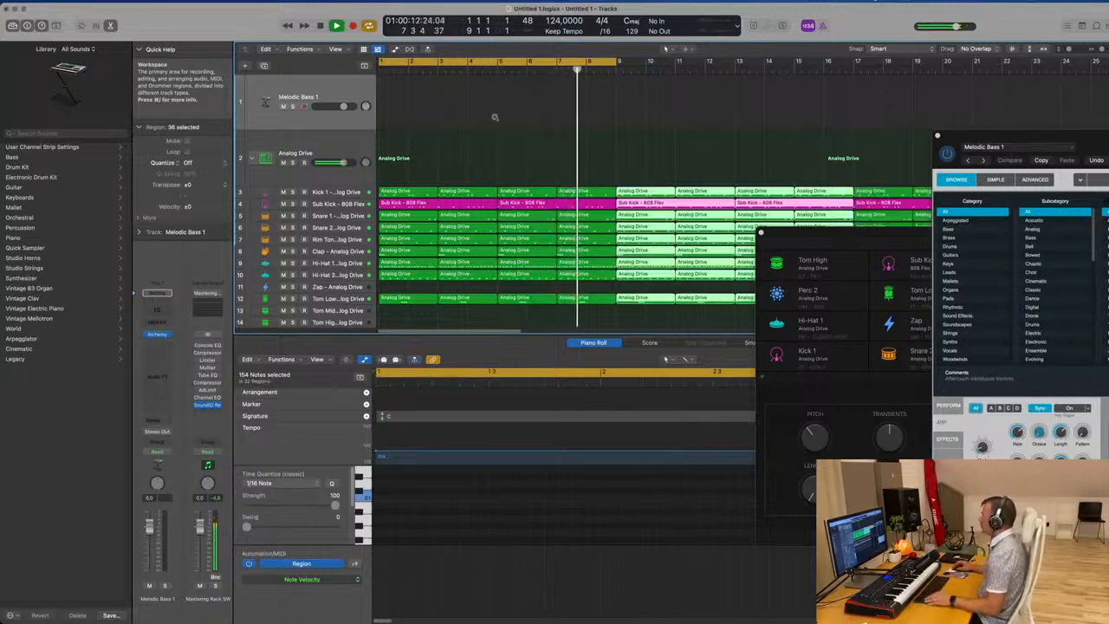
scroll(495, 117, "down", 5)
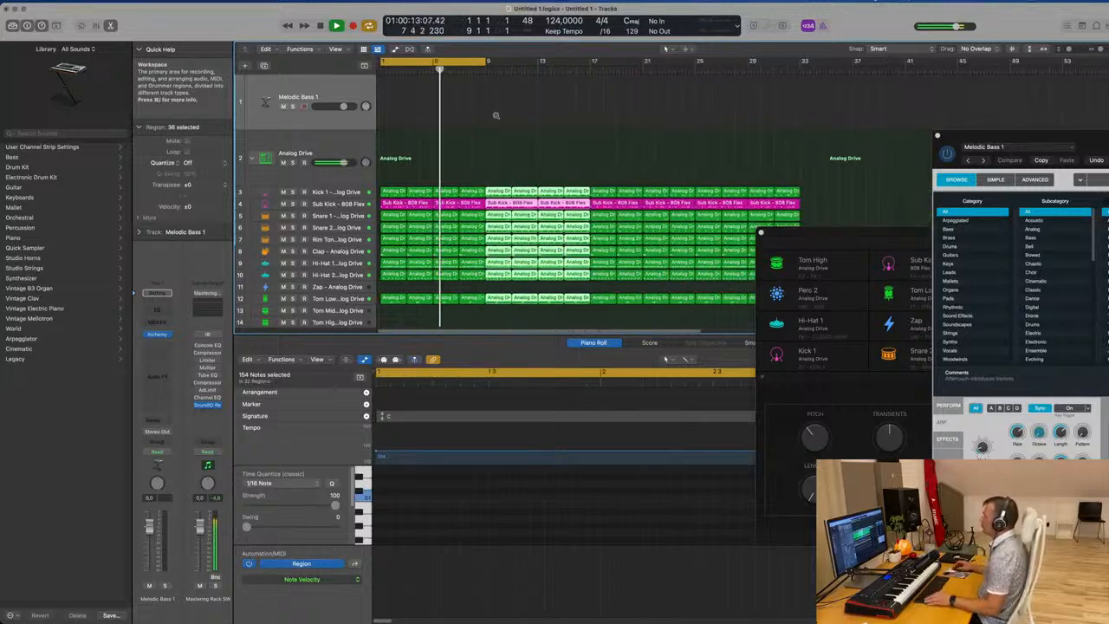
Select the Melodic Bass 1 track and lower its volume to about -12 dB
left_click(324, 87)
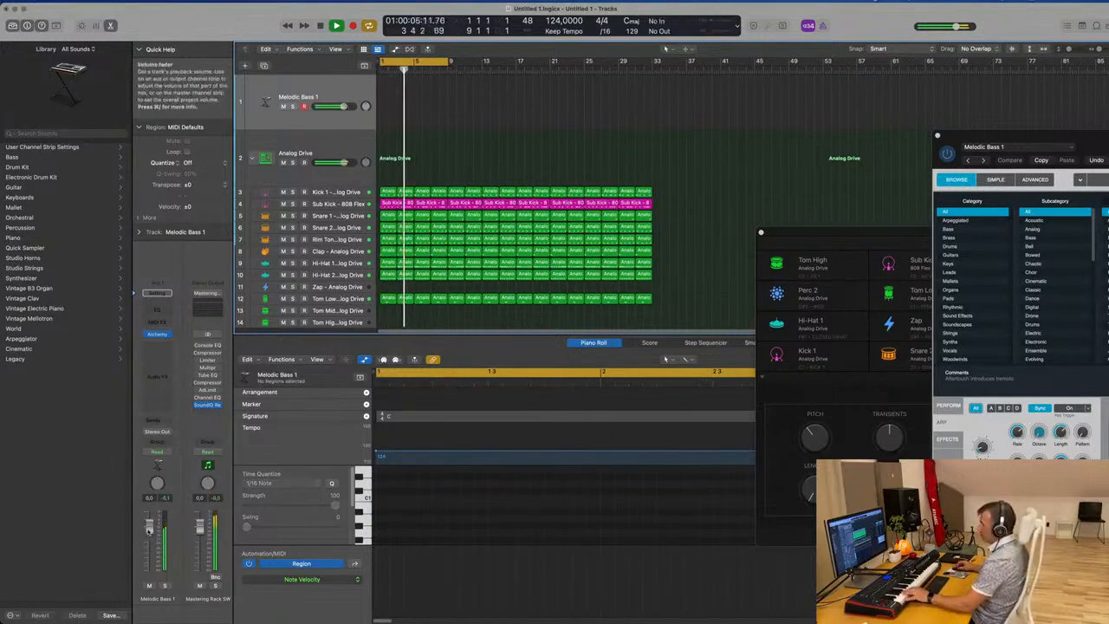
left_click_drag(149, 545, 149, 549)
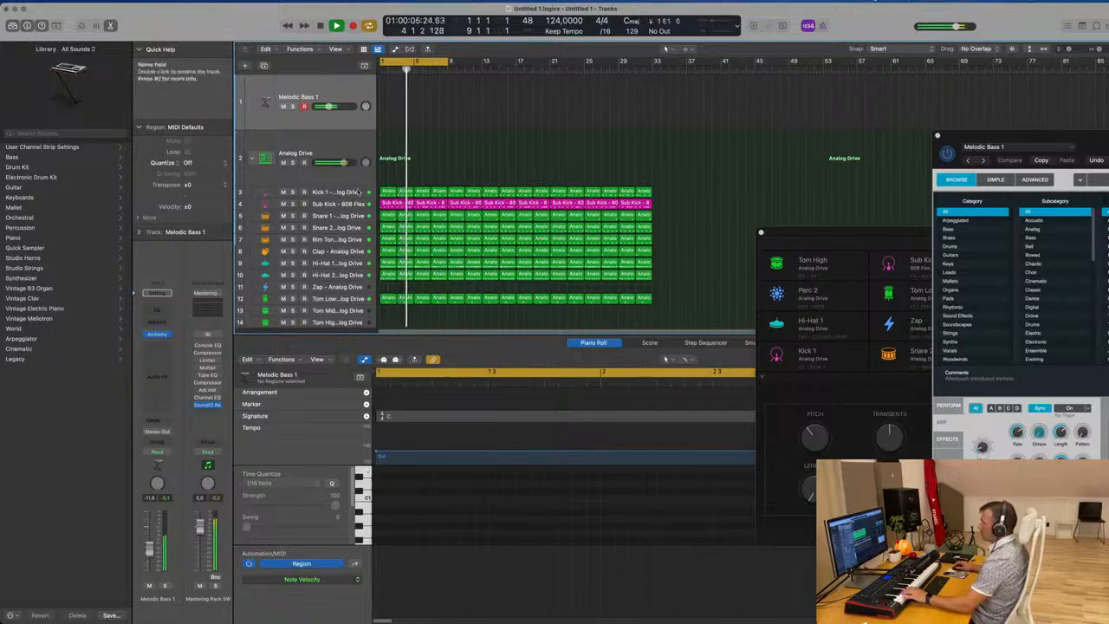
Record a short MIDI bass part on the Melodic Bass 1 track over the first two bars
left_click(358, 191)
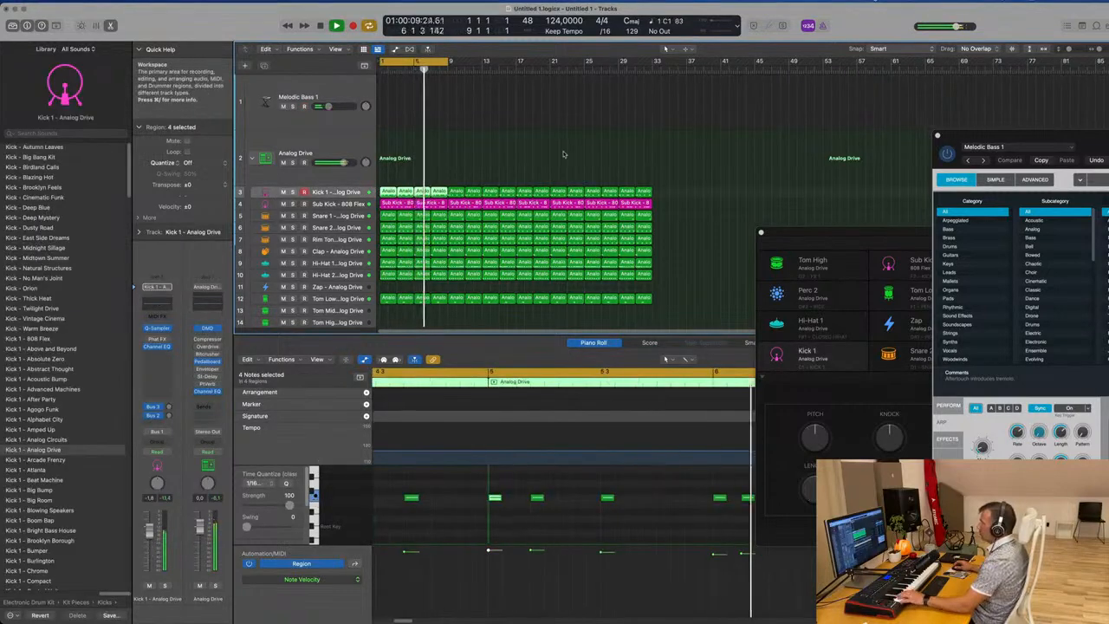
left_click(336, 100)
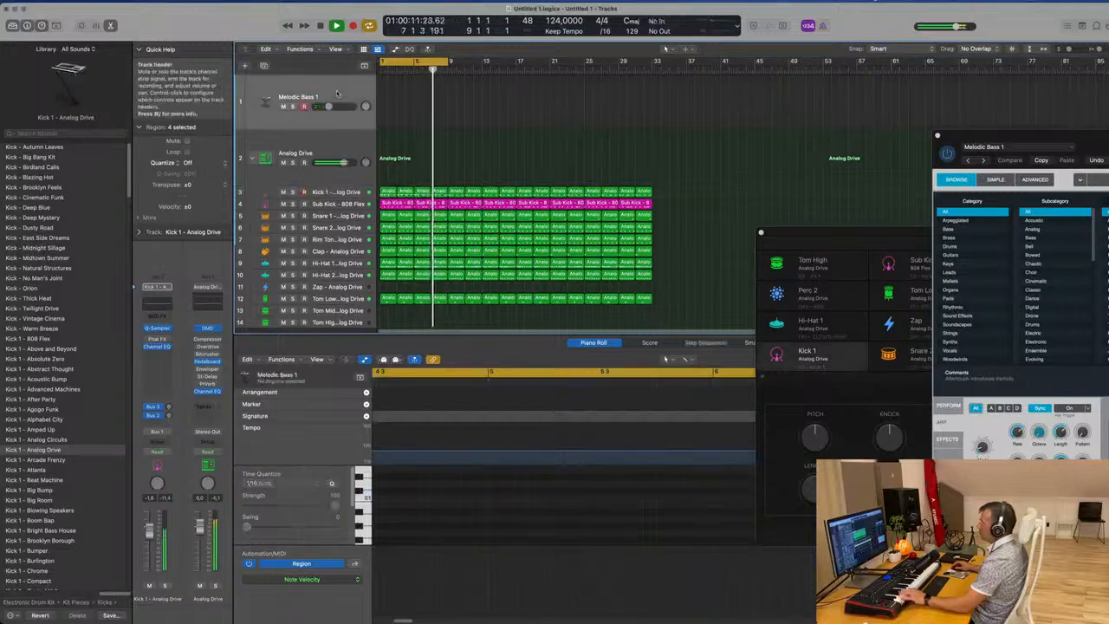
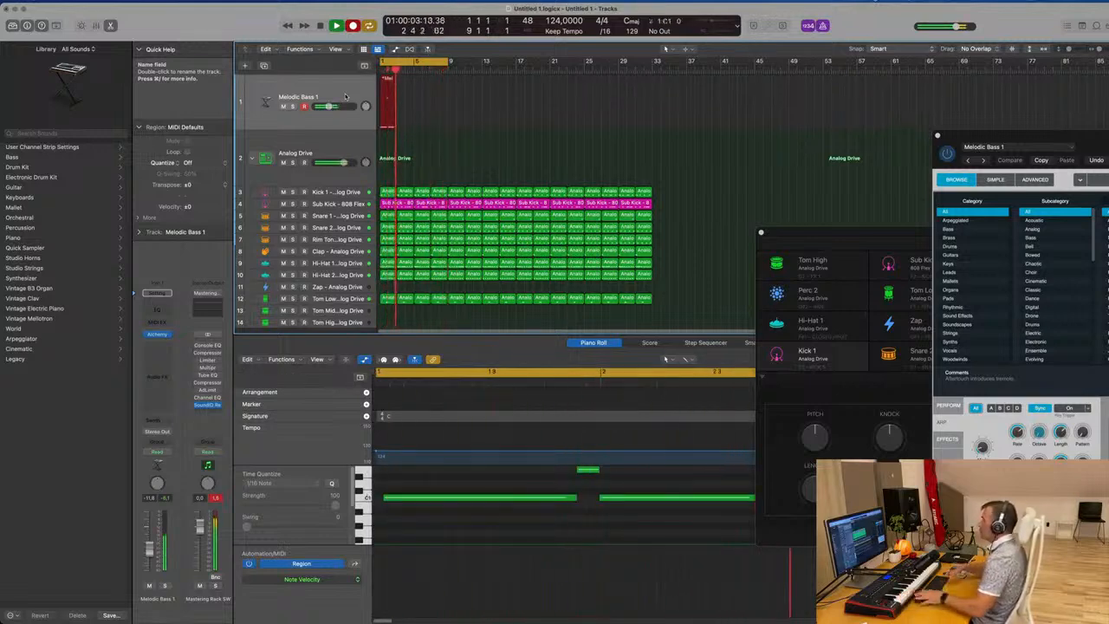
key("space")
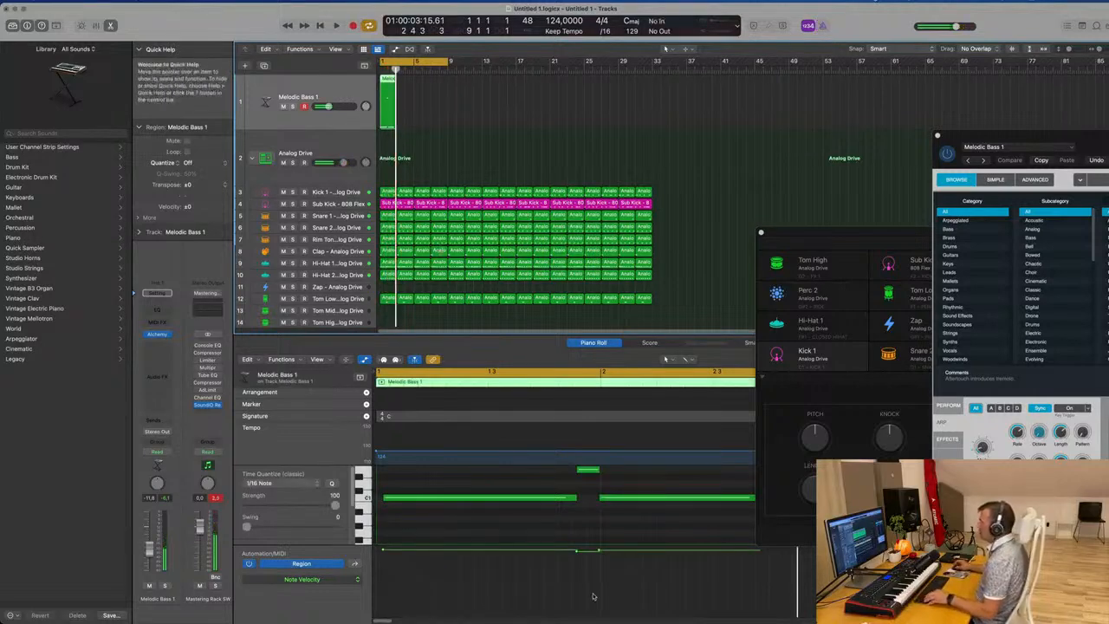
Delete the second long note from the recorded bass region and mute the Sub Kick - 808 Flex track
scroll(596, 541, "down", 4)
left_click(597, 498)
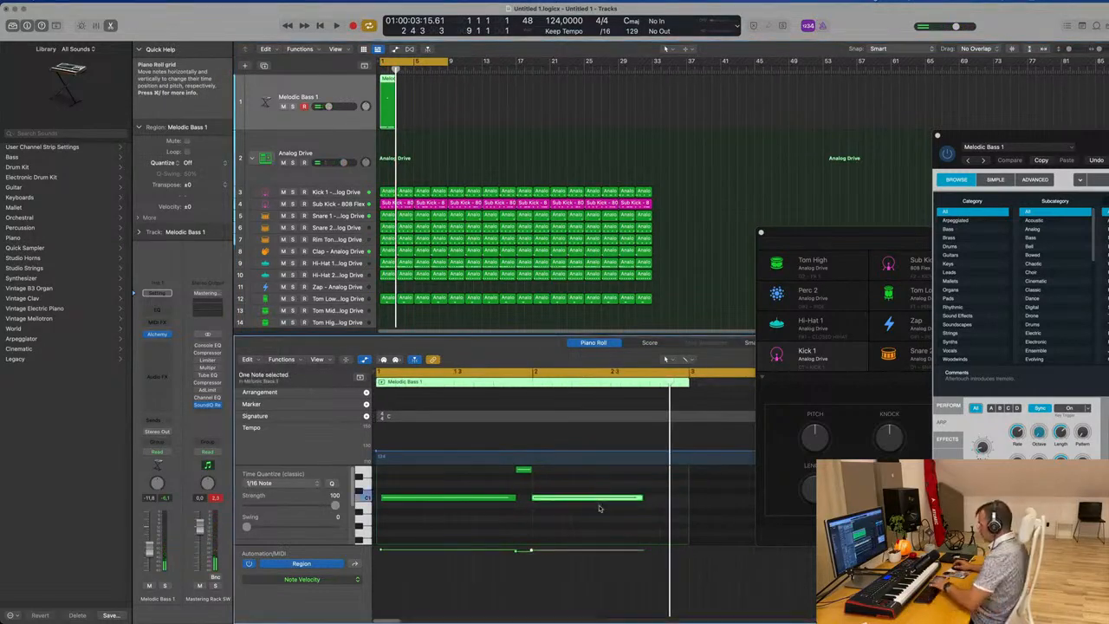
left_click(282, 203)
key("space")
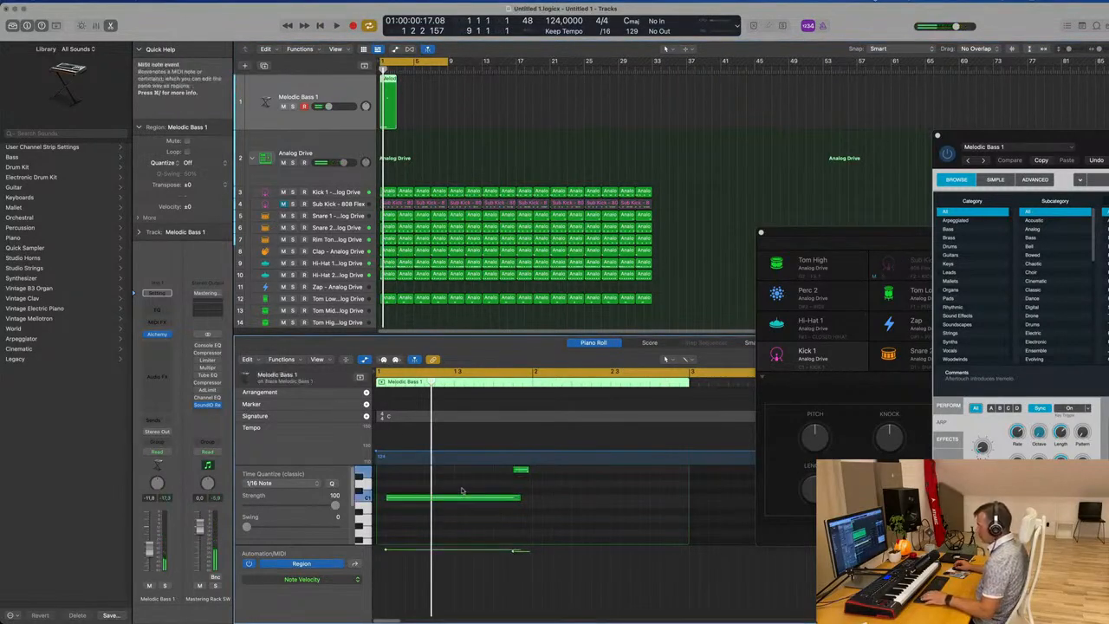
Align the long C1 bass note with the start of bar 1 and the short higher note directly after it
left_click_drag(464, 500, 455, 501)
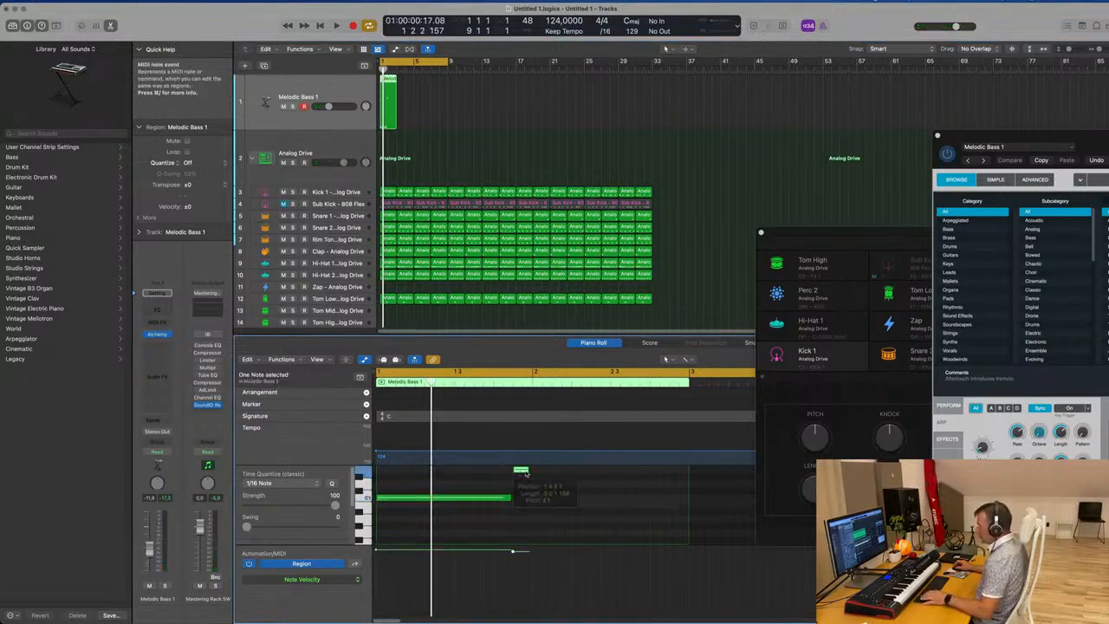
mouse_move(526, 471)
left_mouse_down()
mouse_move(514, 501)
mouse_move(514, 472)
left_mouse_up()
key("space")
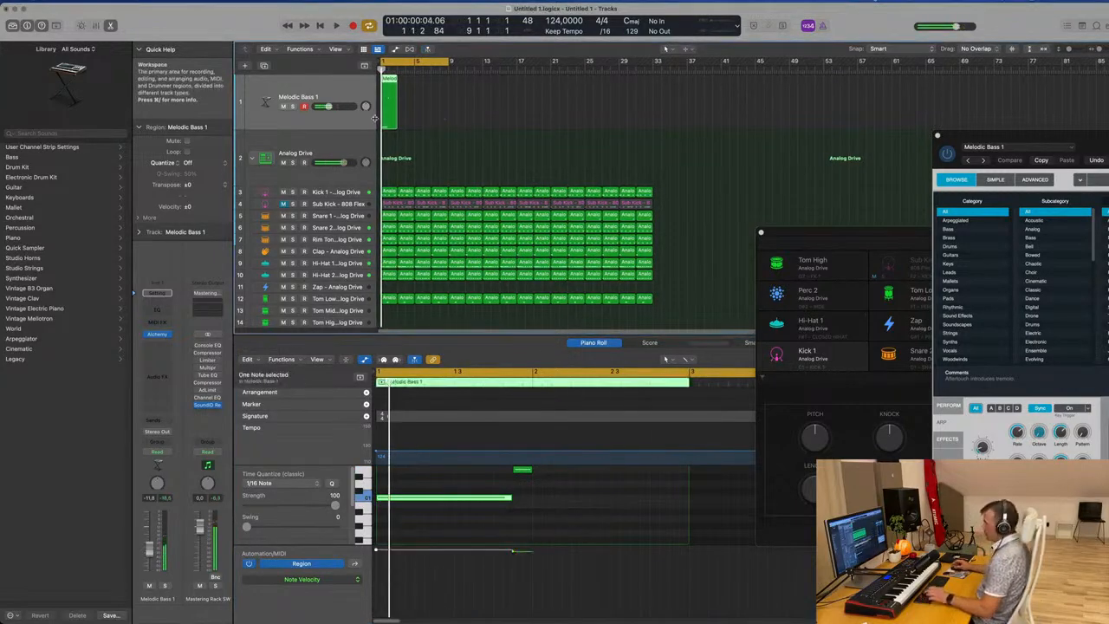
Repeat the two-bar Melodic Bass 1 region three times to fill the first eight bars
key("super+r")
key("super+r")
key("super+r")
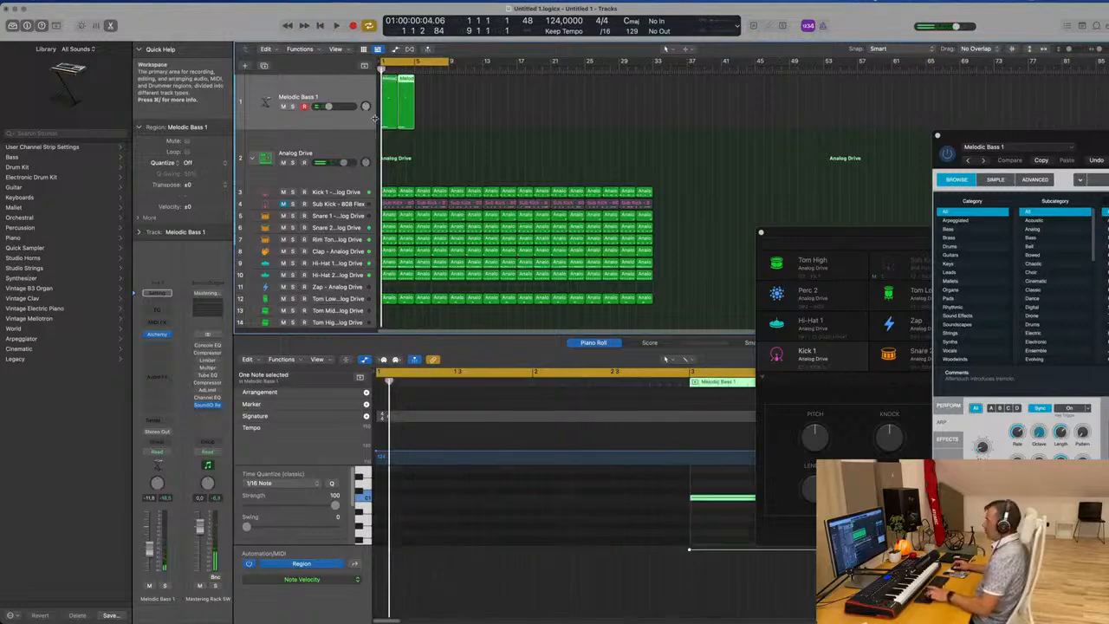
key("space")
key("space")
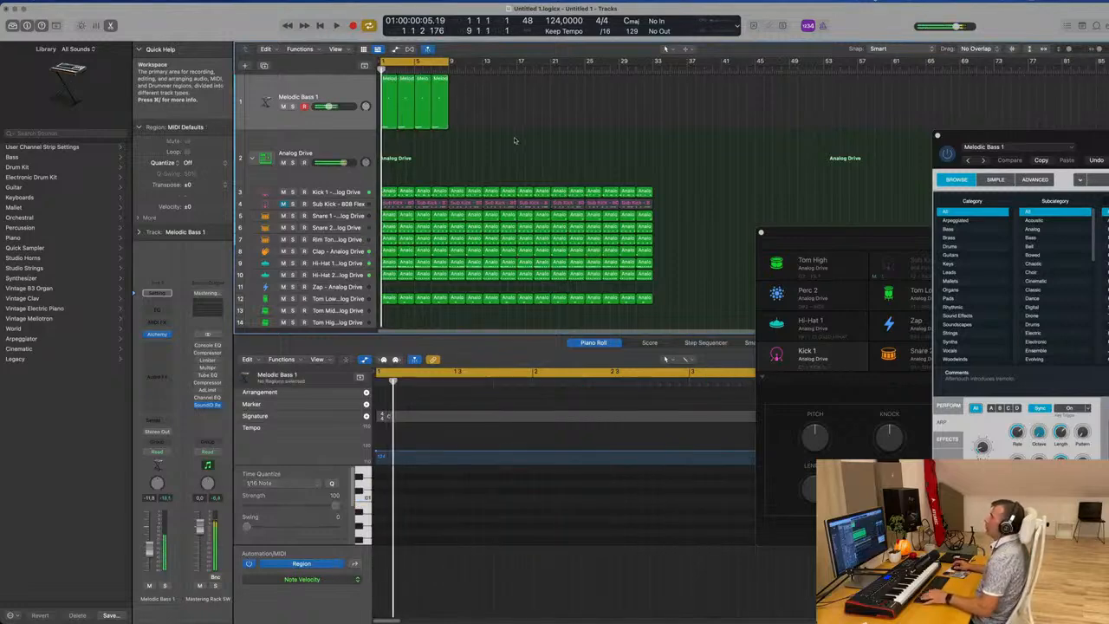
Select all four Melodic Bass 1 regions and copy the notes in each one bar later
key("super+Right")
key("super+Right")
key("super+Right")
key("super+Right")
key("super+Right")
key("space")
key("super+Left")
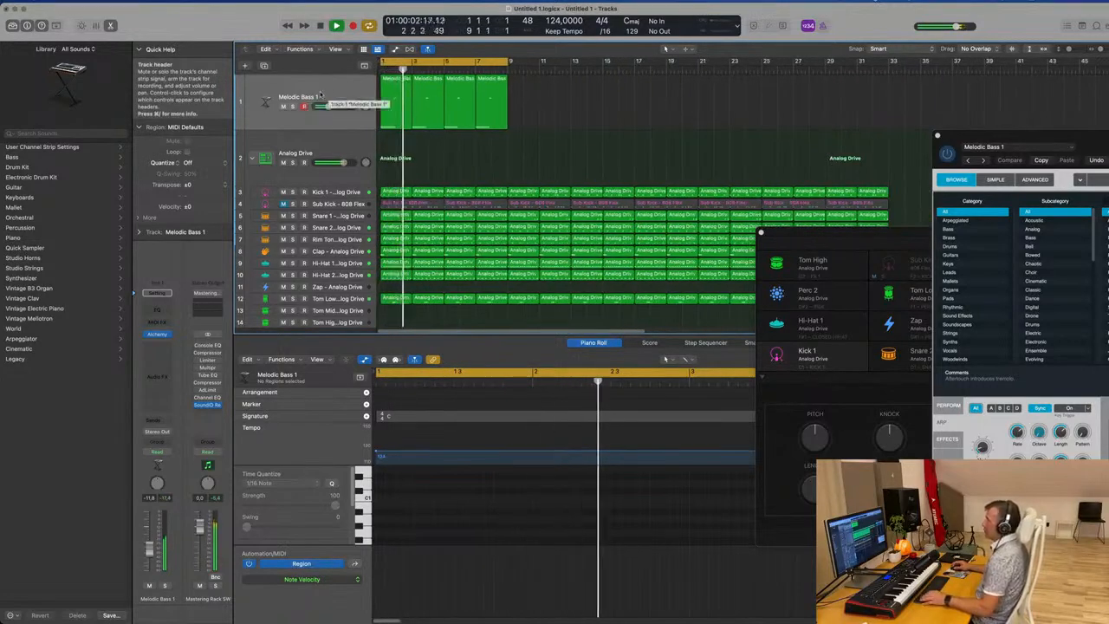
left_click_drag(438, 119, 400, 117)
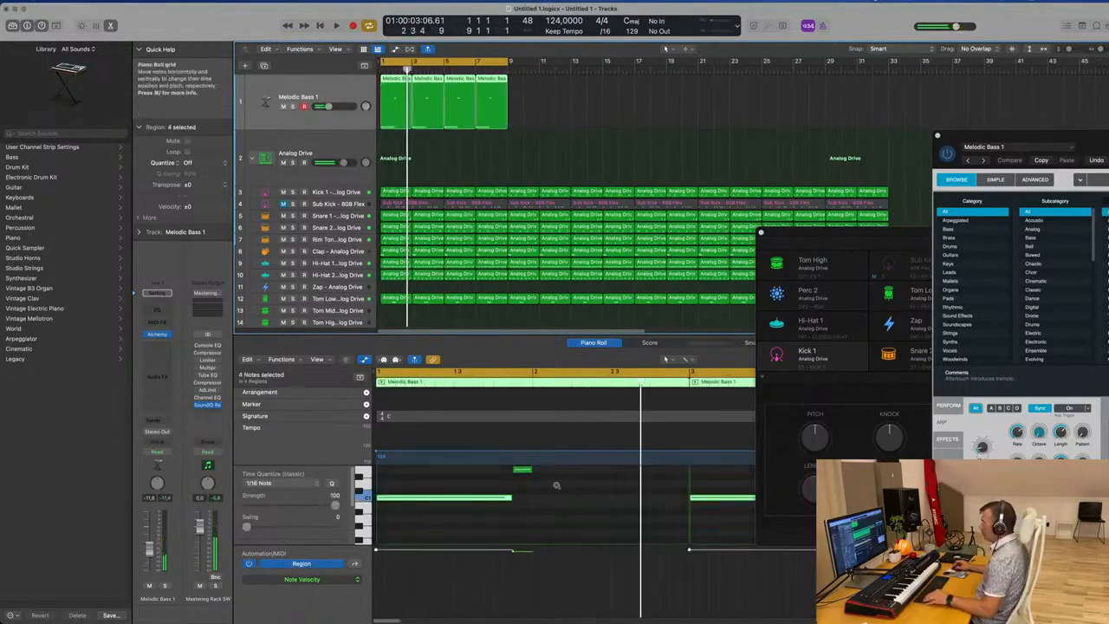
scroll(555, 486, "down", 4)
scroll(554, 486, "down", 1)
left_click(519, 512)
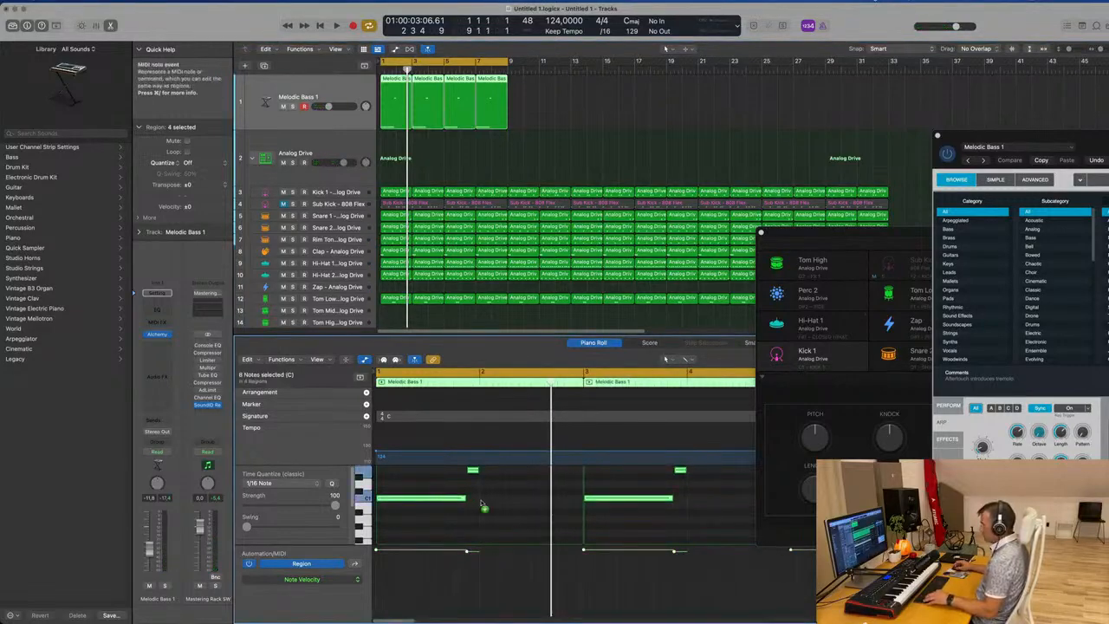
left_click_drag(484, 507, 539, 505)
Play the loop from the start to check the bass pattern against the drums
key("space")
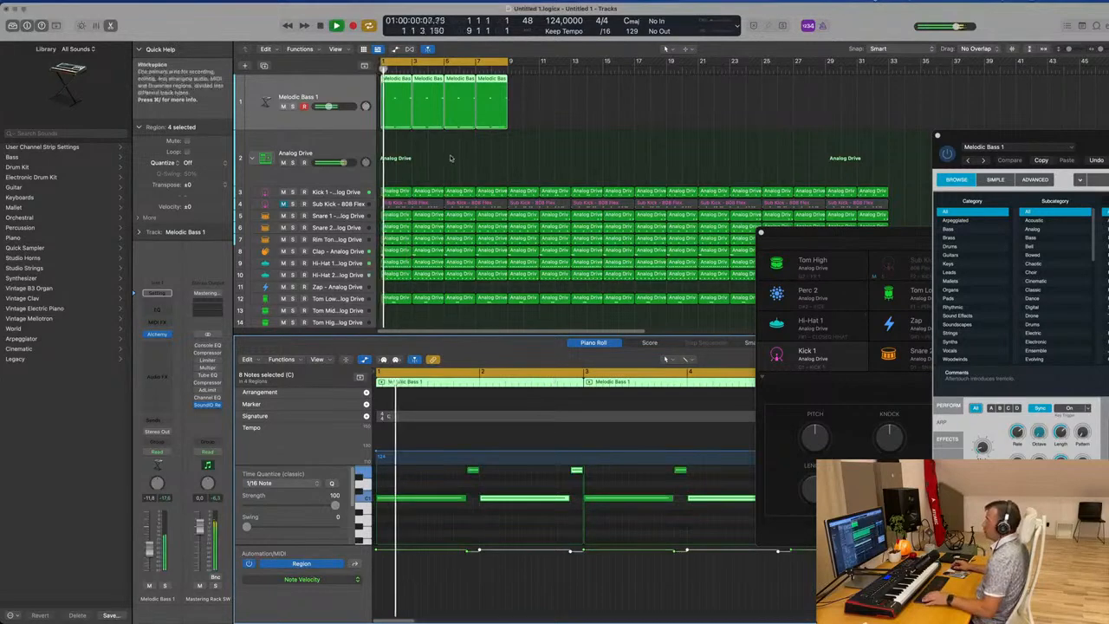
left_click(449, 161)
left_click(350, 94)
scroll(349, 94, "up", 3)
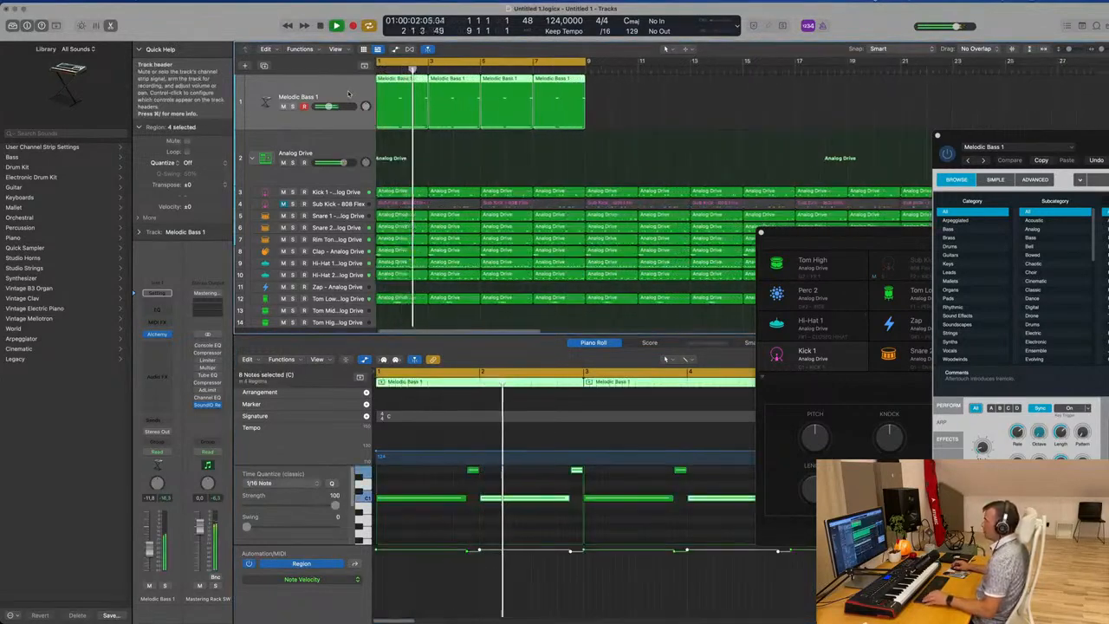
scroll(349, 94, "down", 1)
scroll(348, 94, "down", 1)
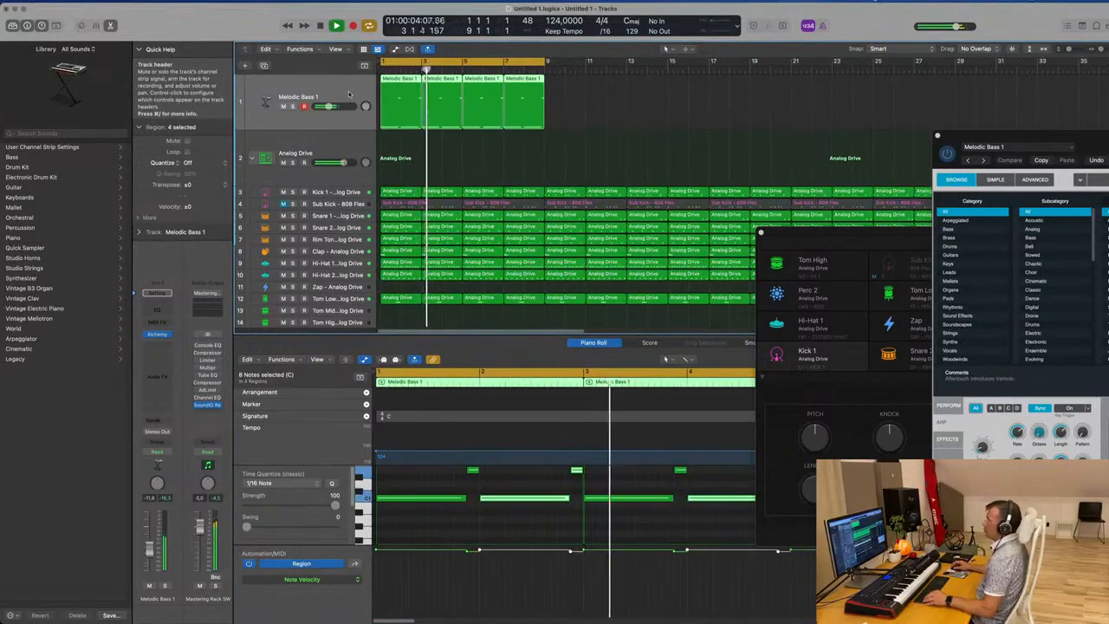
key("Return")
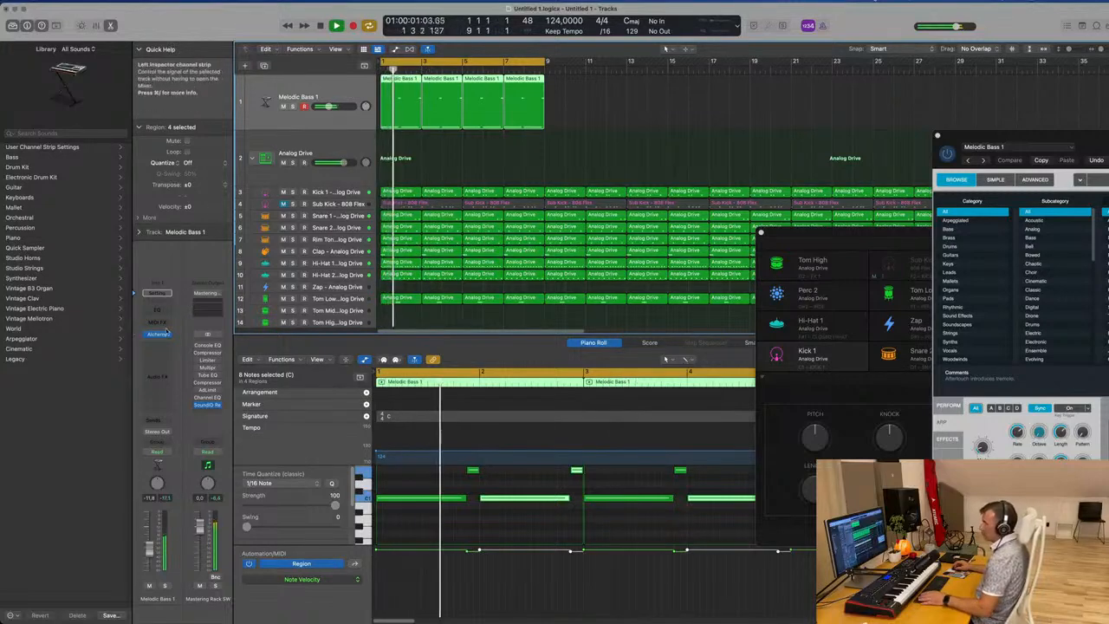
Show the Alchemy instrument of Melodic Bass 1 in the middle of the workspace and raise the track's volume to about -5.5 dB
left_click(157, 334)
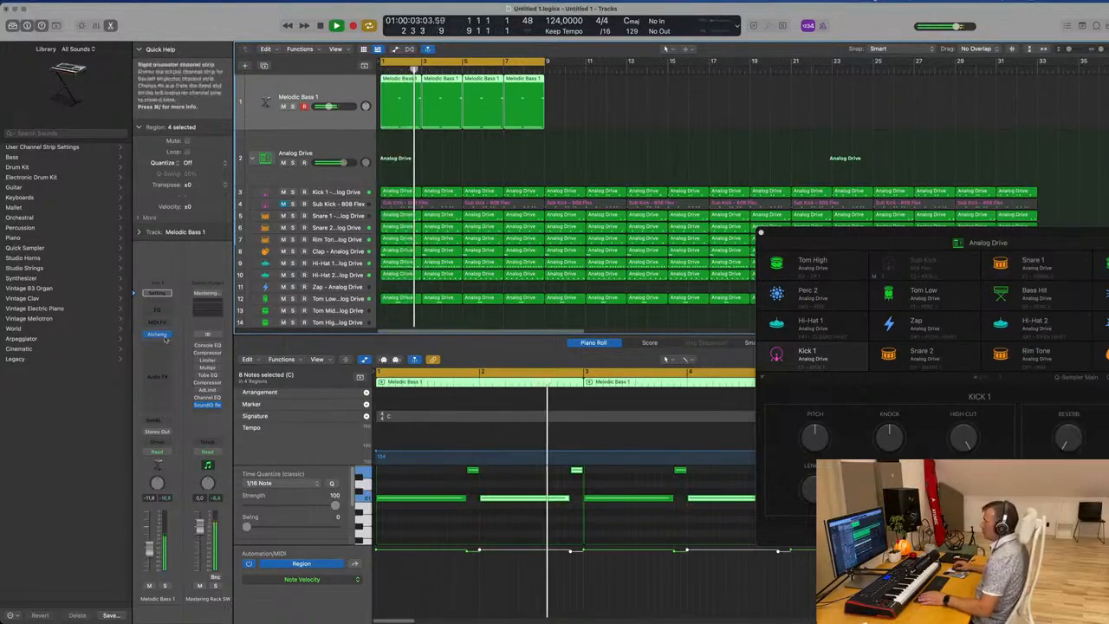
left_click(157, 335)
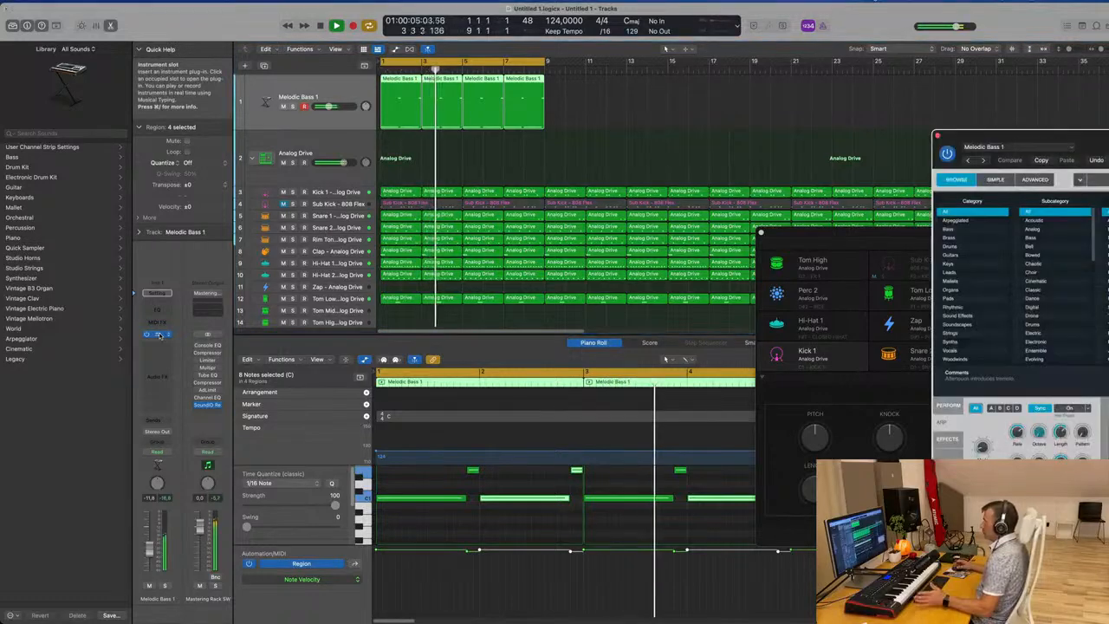
left_click_drag(1012, 124, 452, 87)
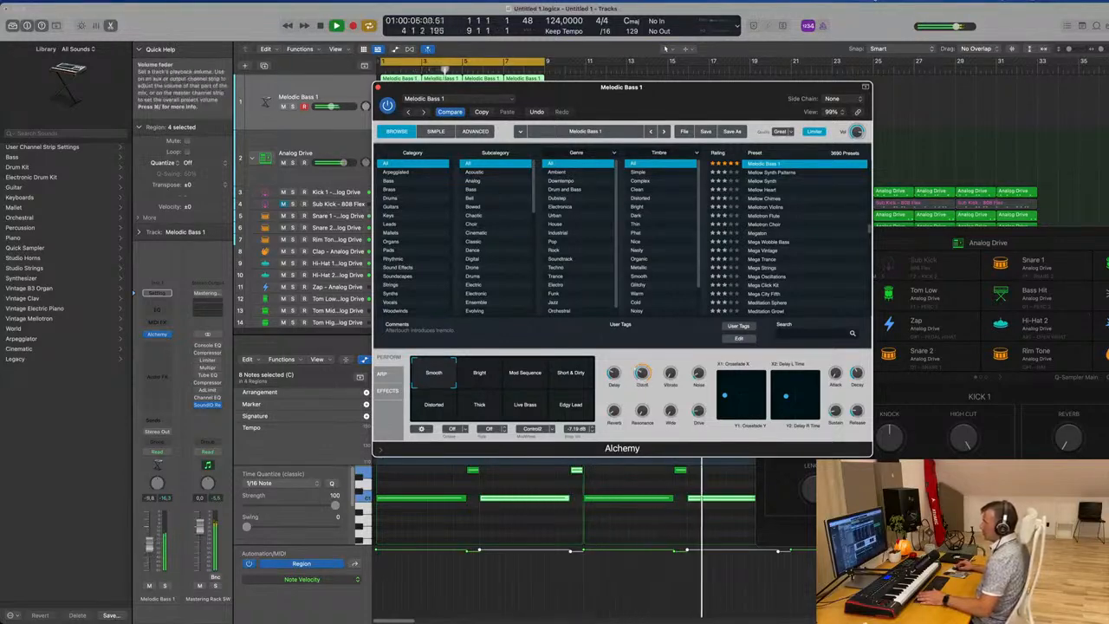
left_click(150, 539)
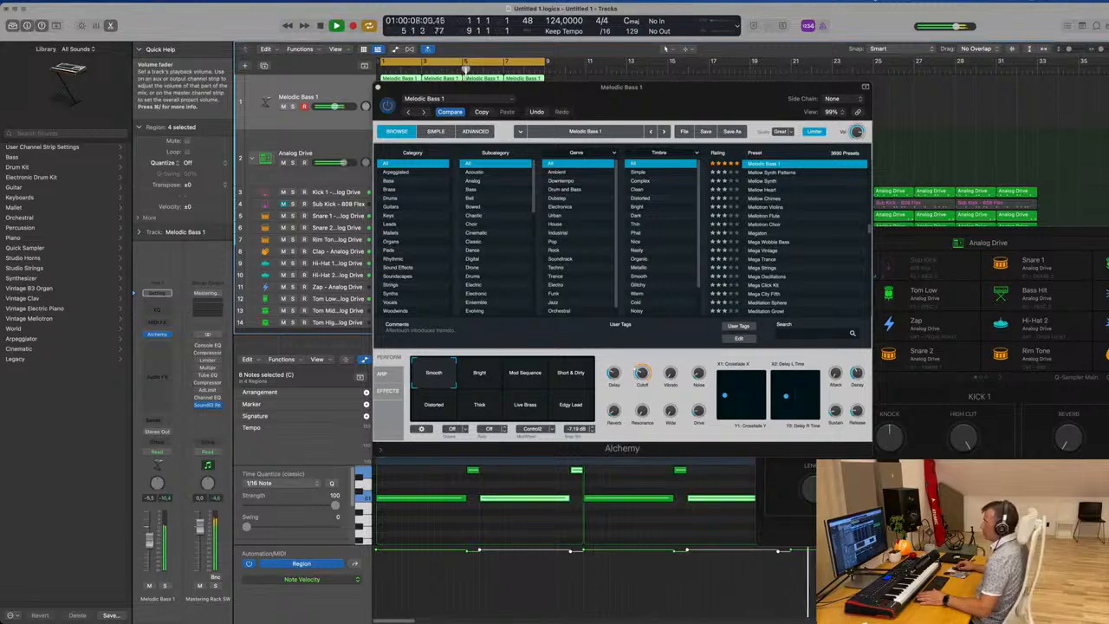
Insert a stereo Vintage Tube EQ on the Melodic Bass 1 channel strip
left_click_drag(652, 81, 800, 43)
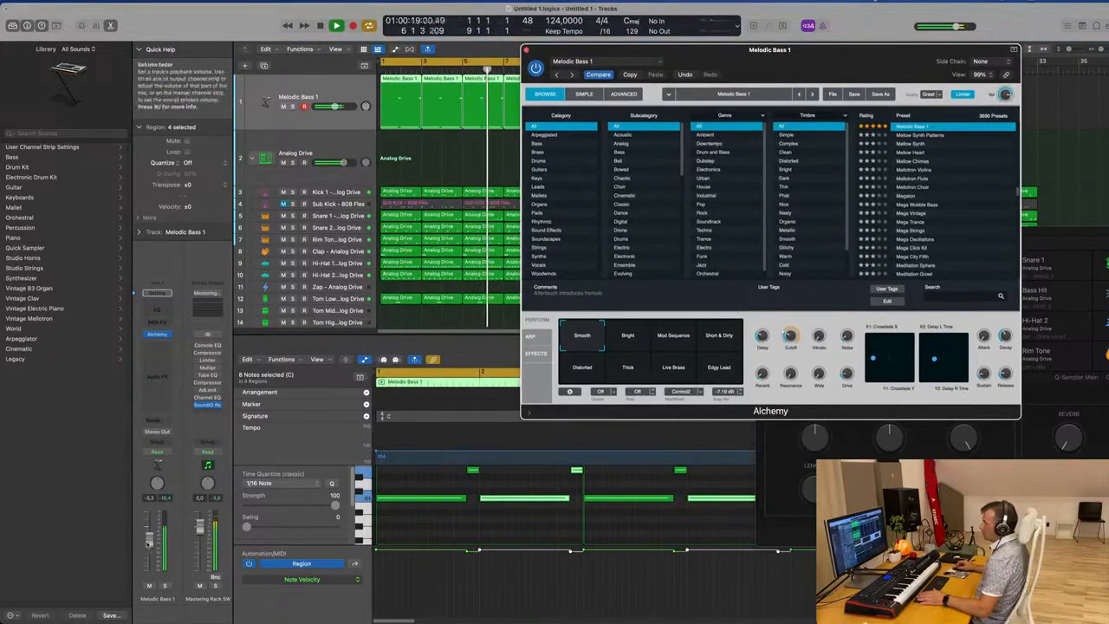
left_click(165, 351)
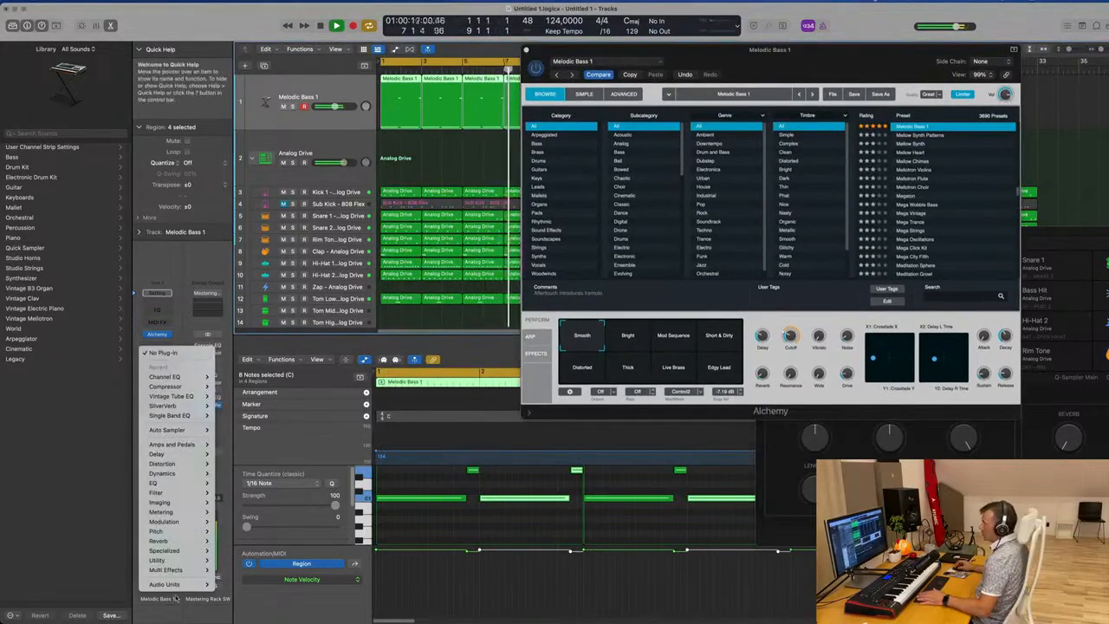
mouse_move(176, 486)
mouse_move(260, 613)
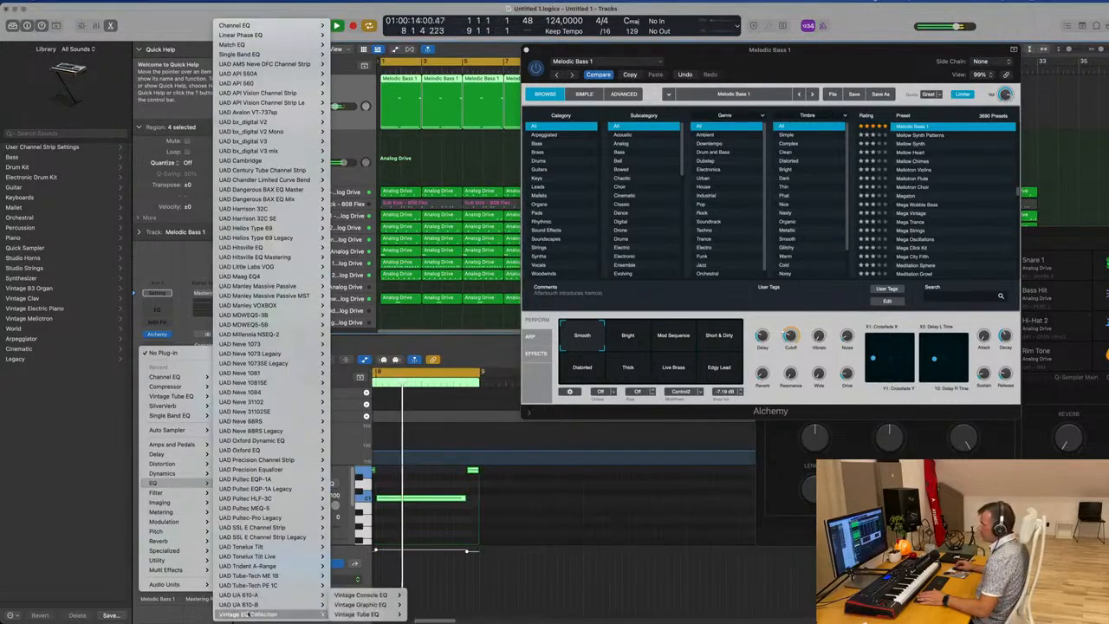
mouse_move(355, 613)
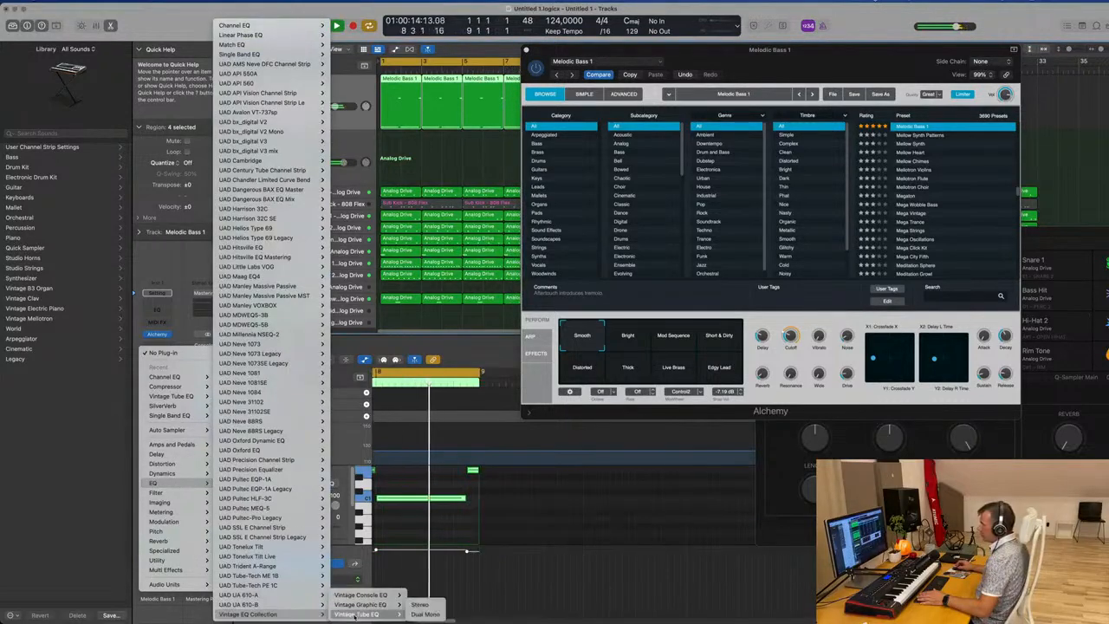
left_click(419, 604)
Load the Big Synth preset in the Vintage Tube EQ and close the EQ and Alchemy windows
left_click(434, 130)
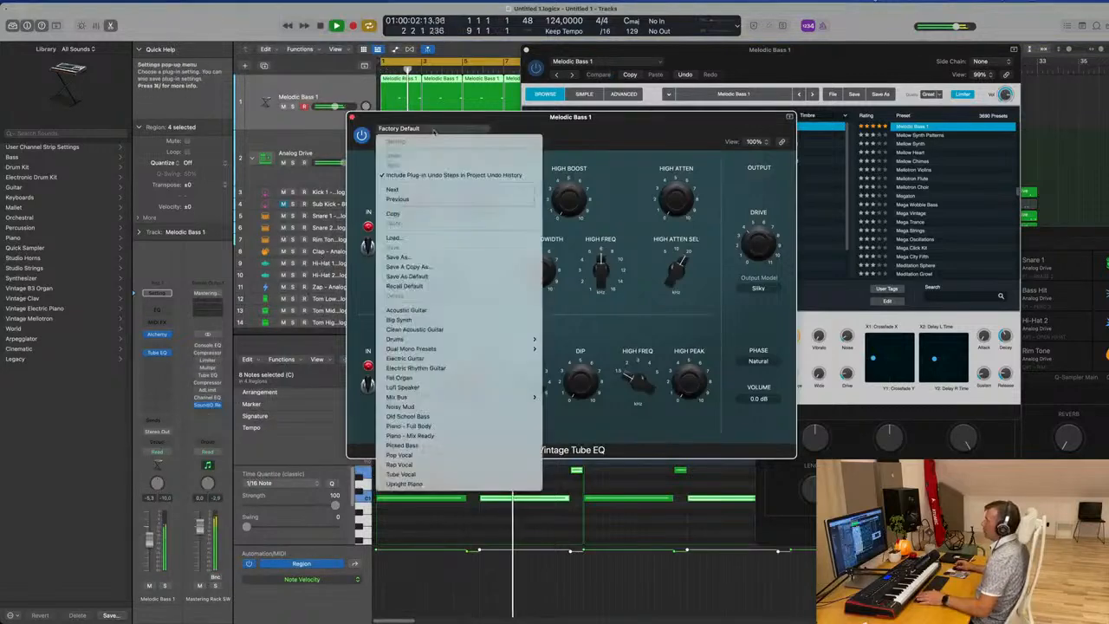
left_click(399, 319)
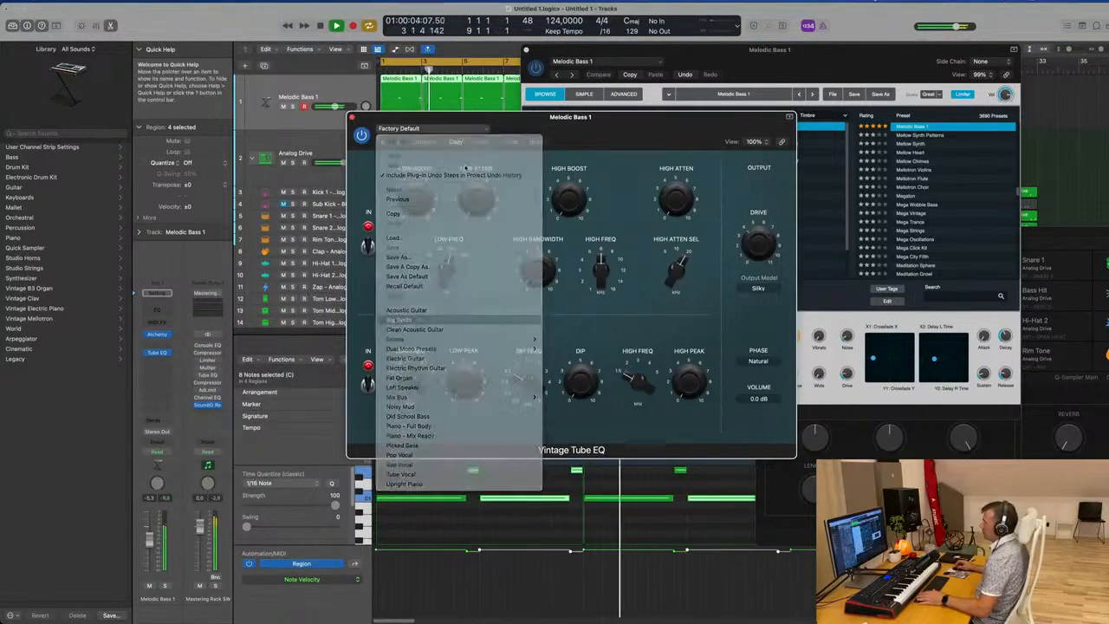
left_click_drag(564, 138, 426, 165)
left_click(214, 144)
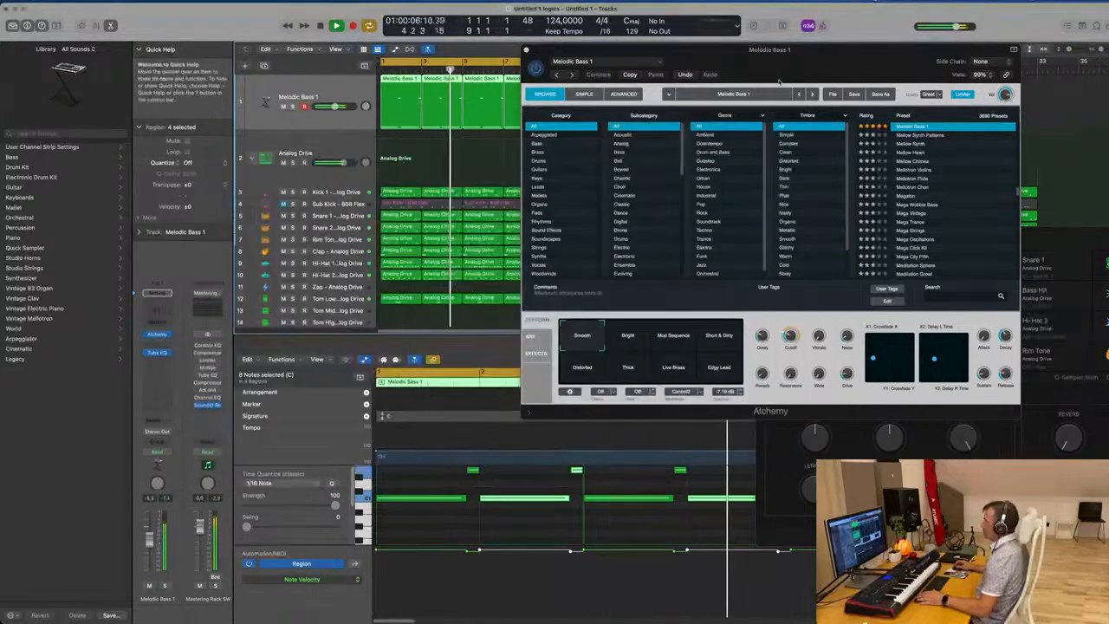
left_click_drag(810, 73, 610, 173)
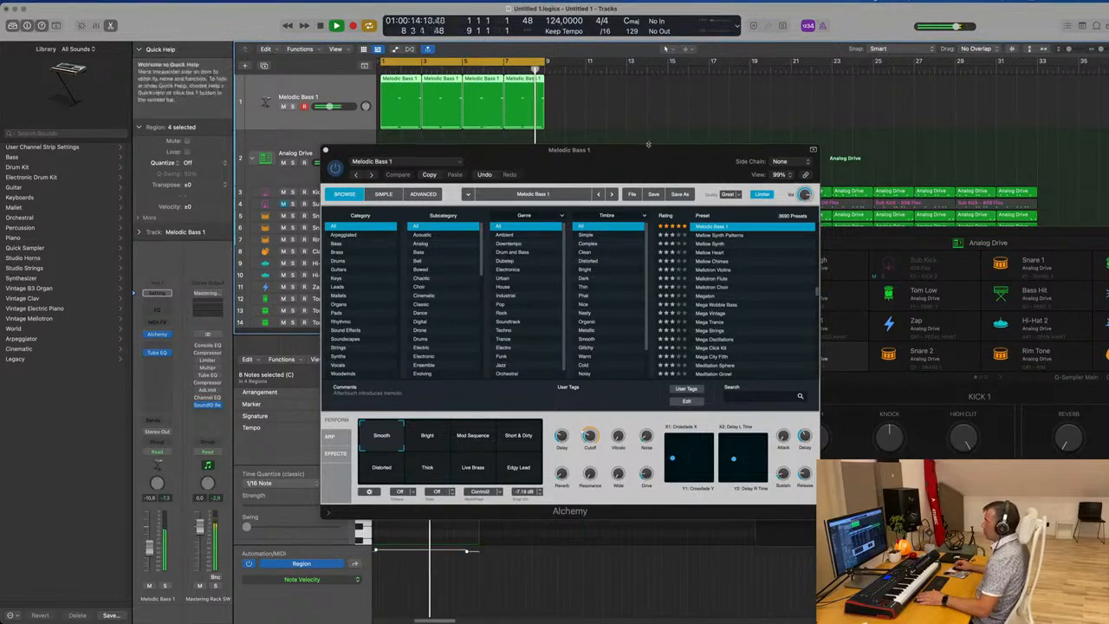
left_click_drag(326, 159, 251, 162)
left_click(252, 153)
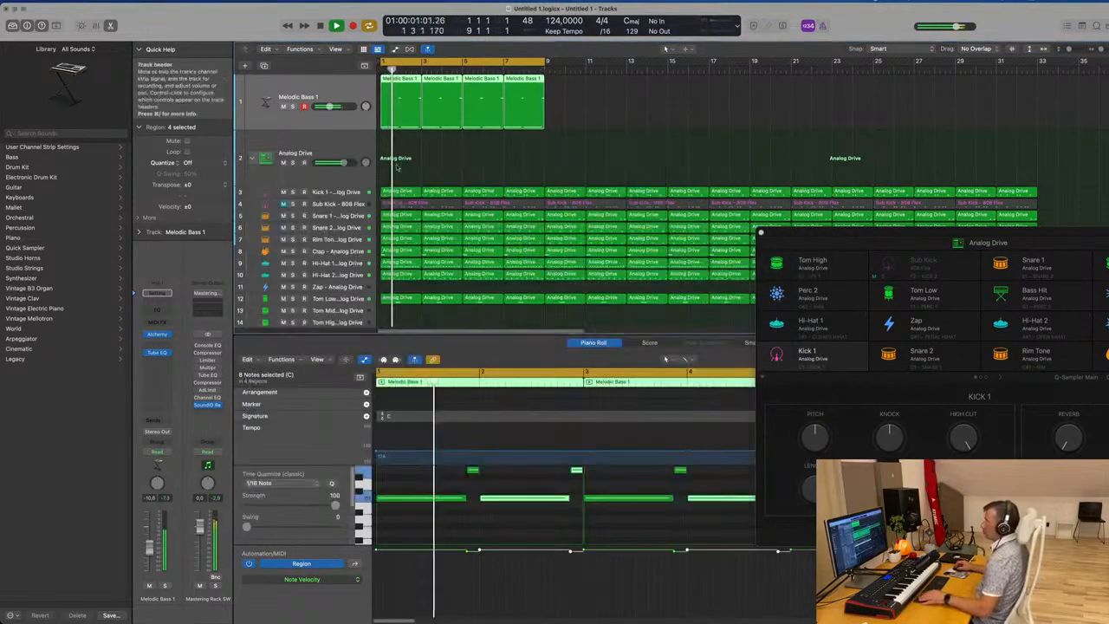
Select the four Melodic Bass 1 regions and repeat them three times to fill all 32 bars
scroll(587, 104, "down", 5)
left_click_drag(588, 105, 398, 114)
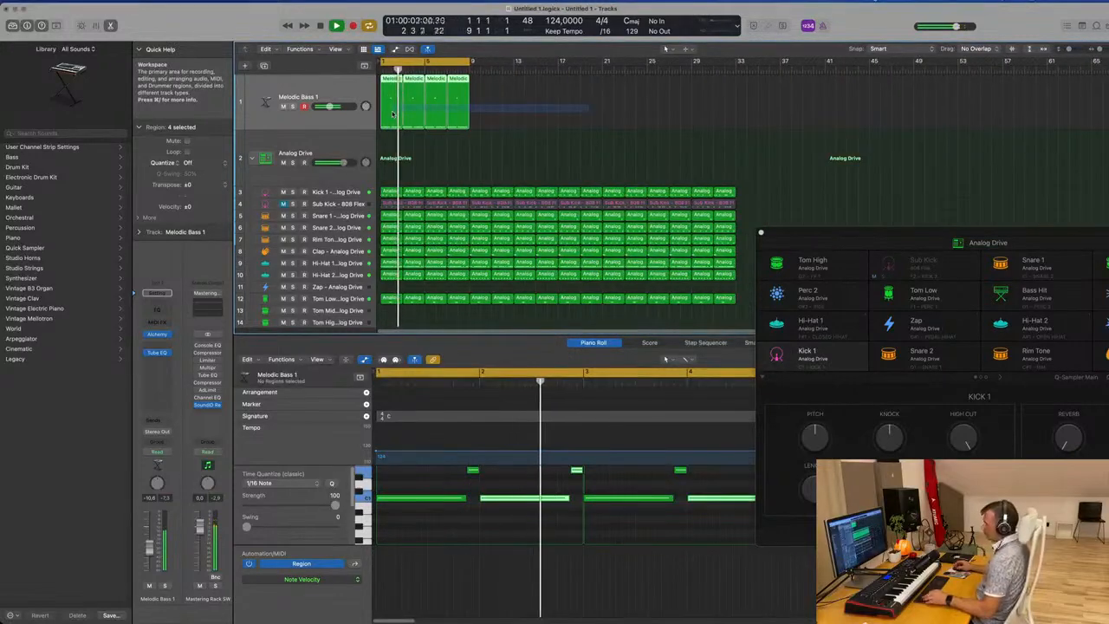
key("super+r")
key("super+r")
key("super+r")
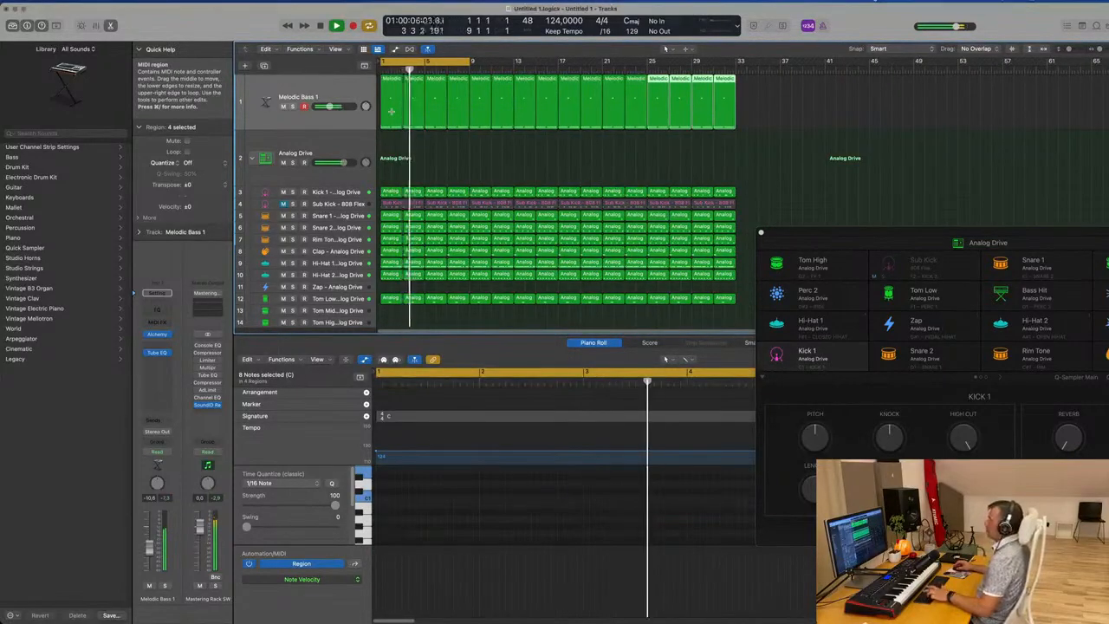
In Melodic Bass 1's Alchemy, lower the cutoff to about 15.5 % and raise the track's volume to about -5.6 dB
left_click(317, 81)
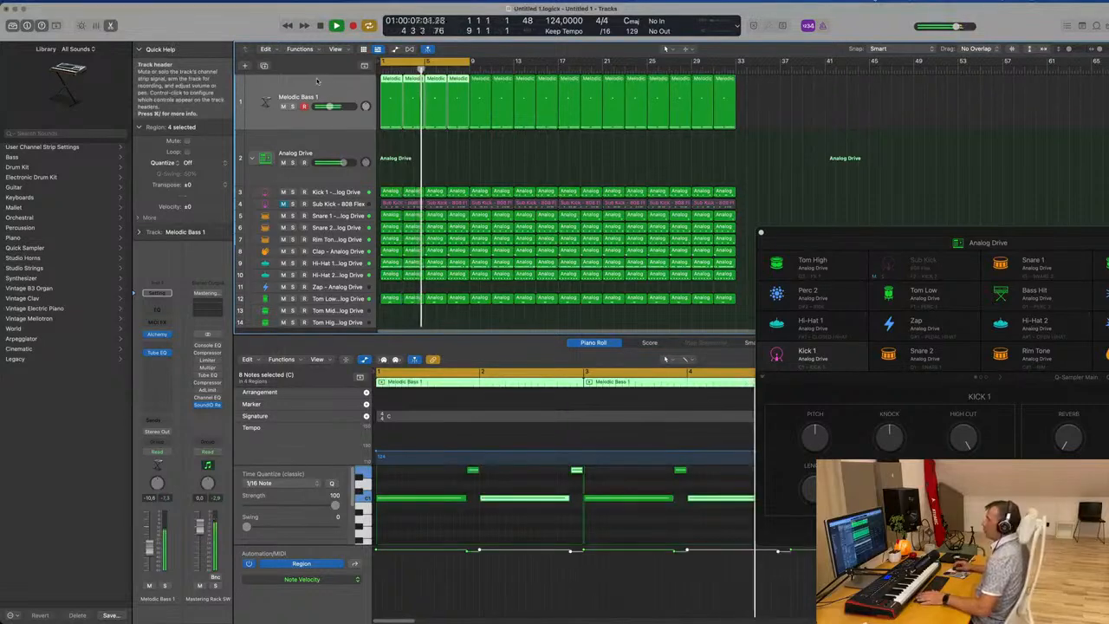
left_click(158, 335)
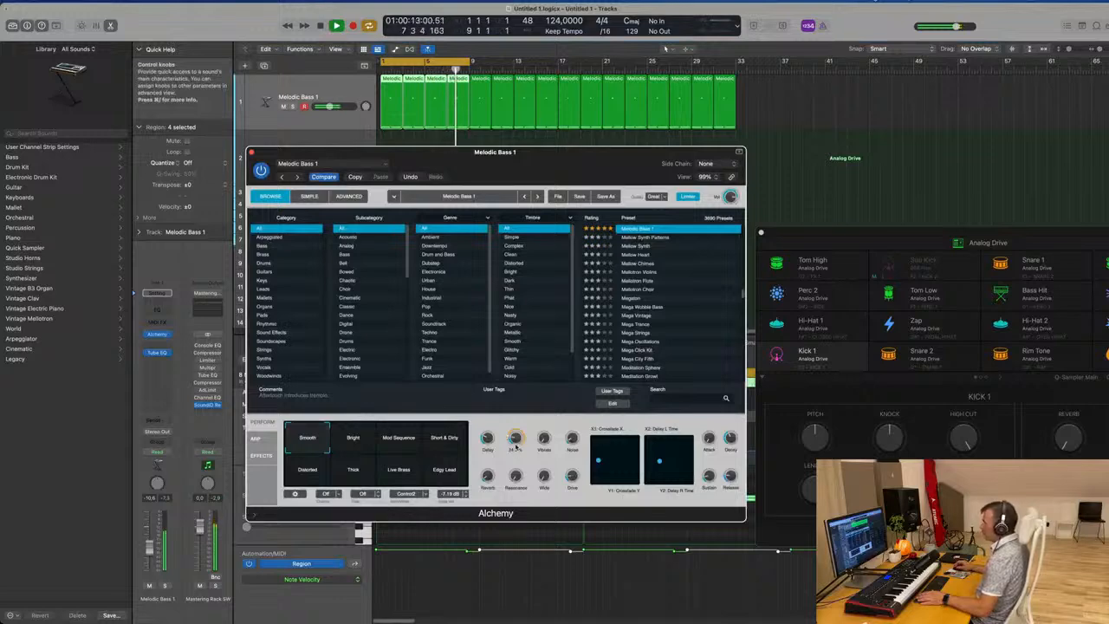
left_click_drag(517, 446, 516, 449)
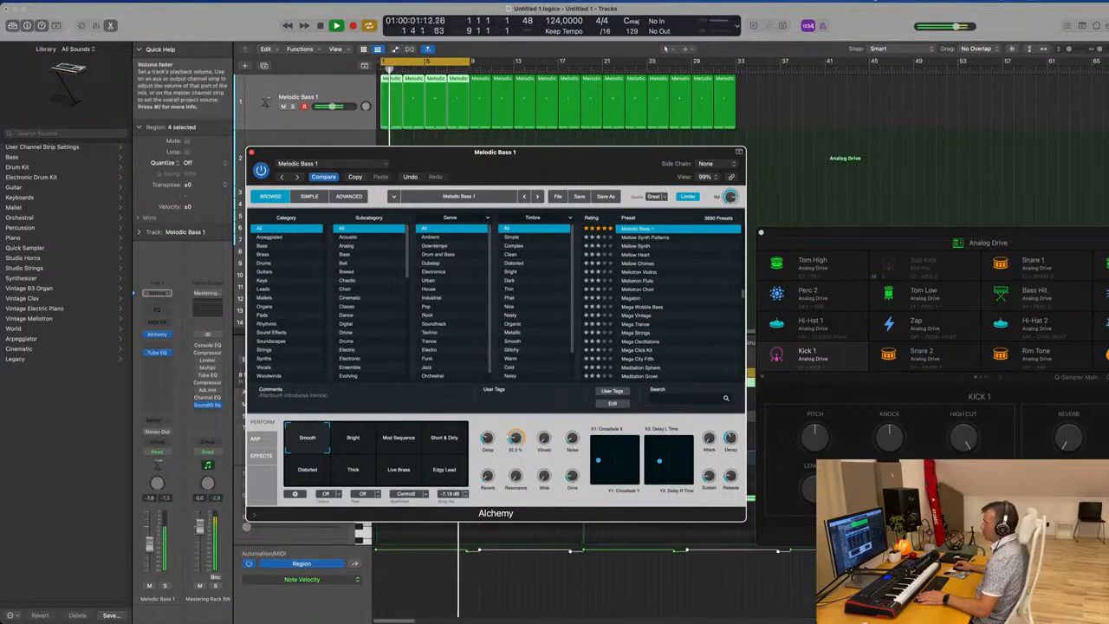
left_click_drag(150, 545, 150, 543)
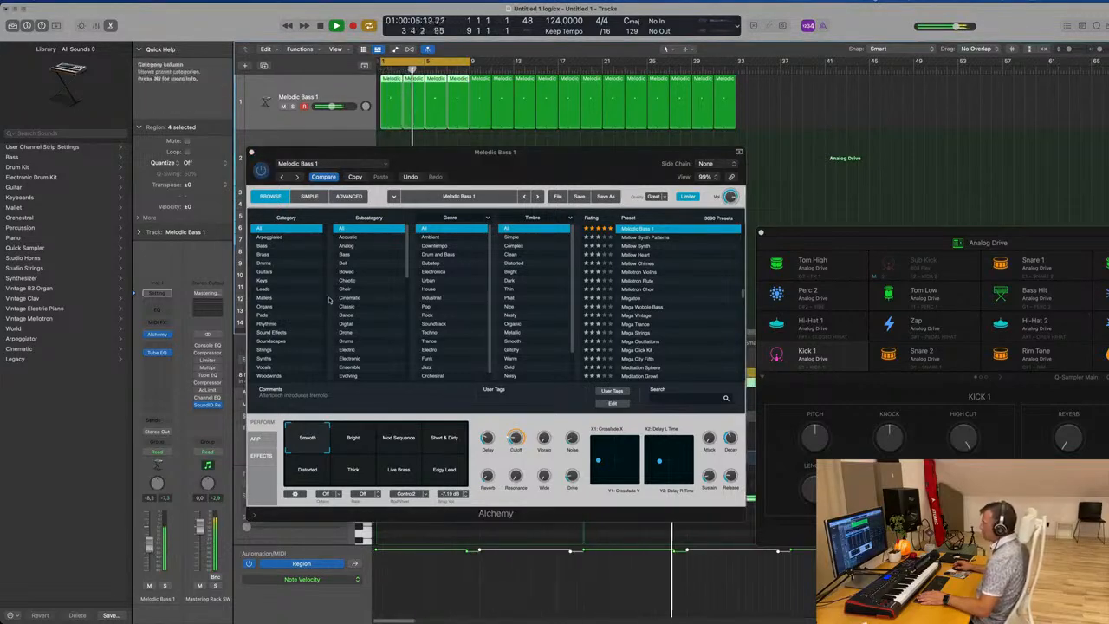
left_click(349, 196)
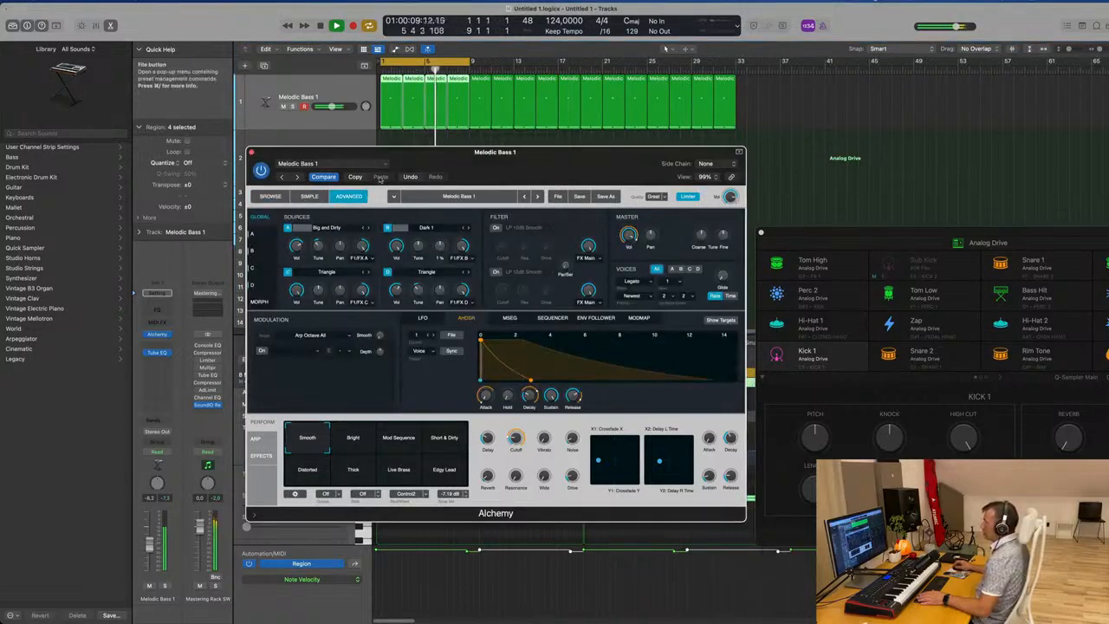
left_click(270, 197)
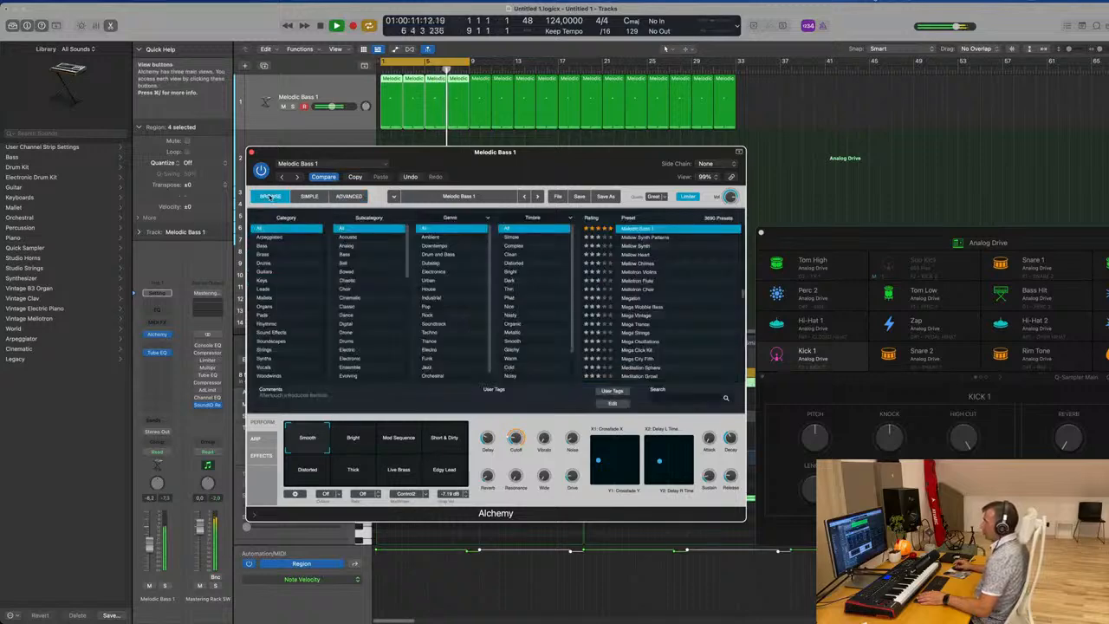
left_click_drag(557, 161, 566, 133)
left_click_drag(525, 411, 529, 417)
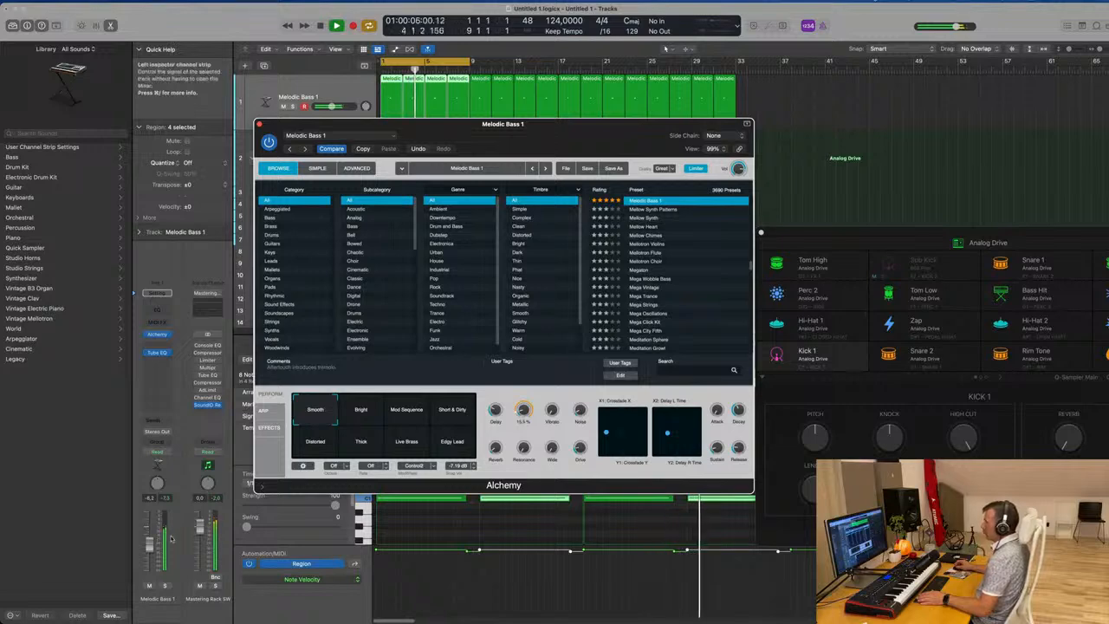
left_click_drag(150, 544, 152, 540)
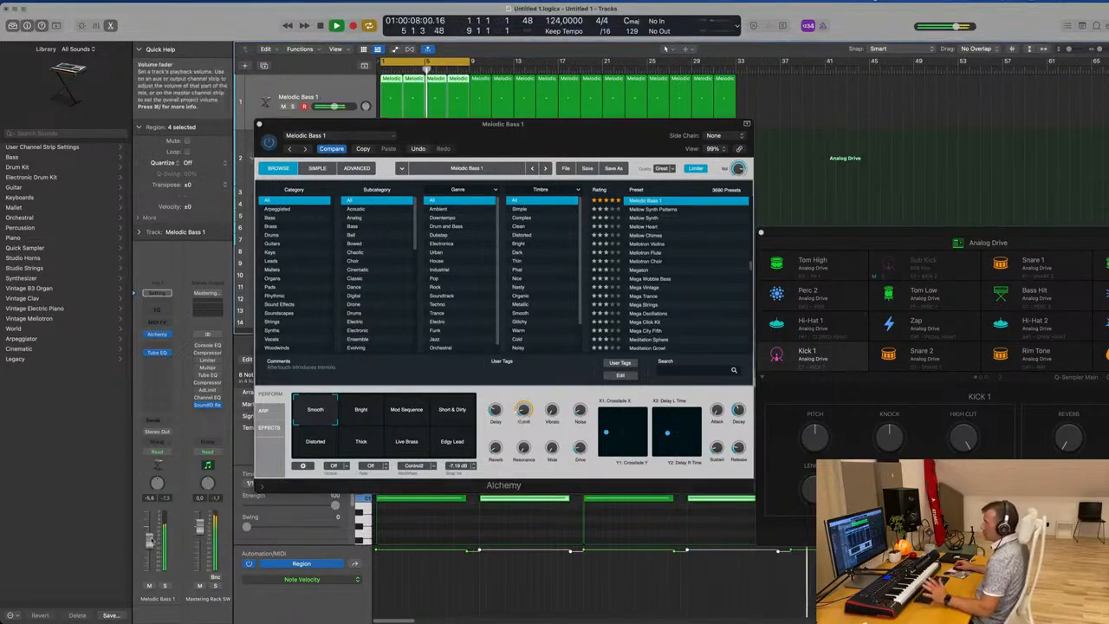
Add a Channel EQ to Melodic Bass 1 with a low-shelf boost of about 3.7 dB at 75 Hz, closing both plug-in windows
left_click(165, 309)
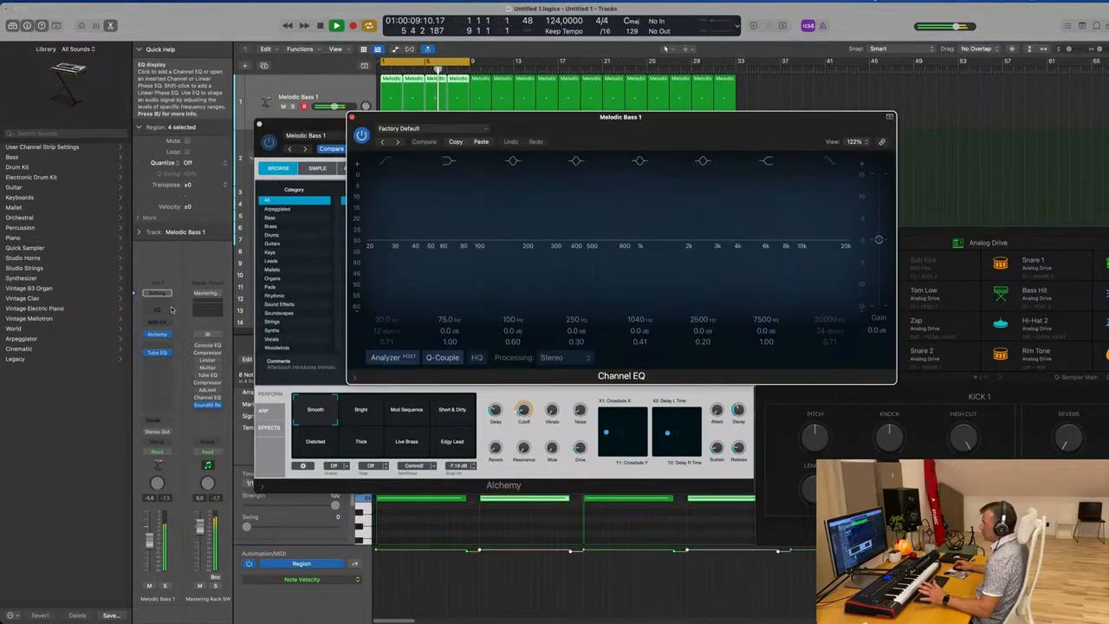
left_click_drag(450, 332, 450, 328)
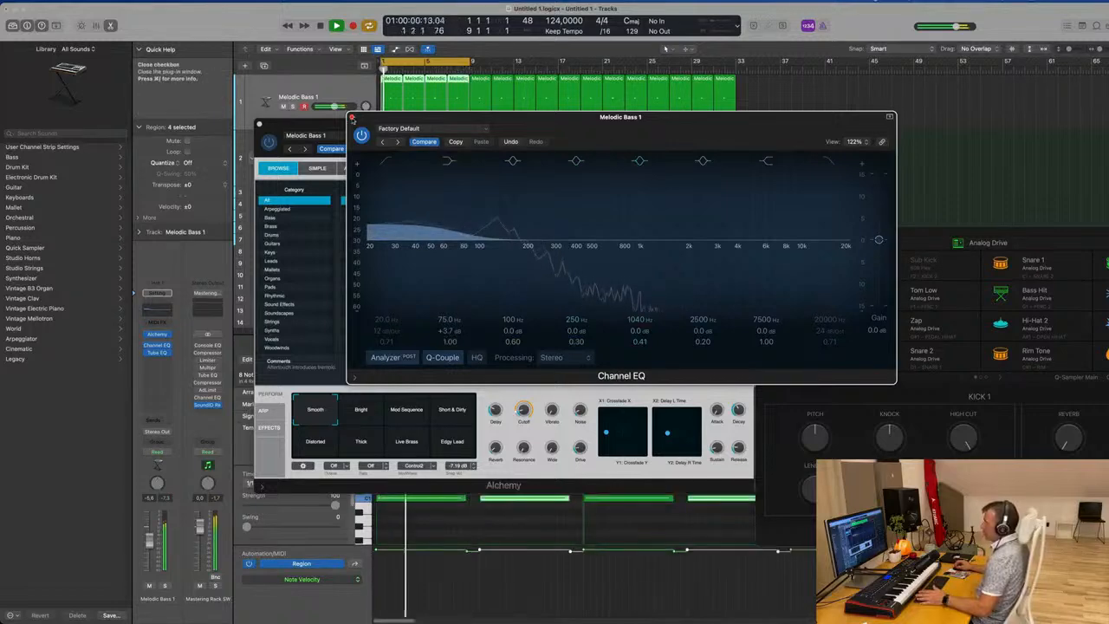
left_click(352, 117)
left_click(272, 122)
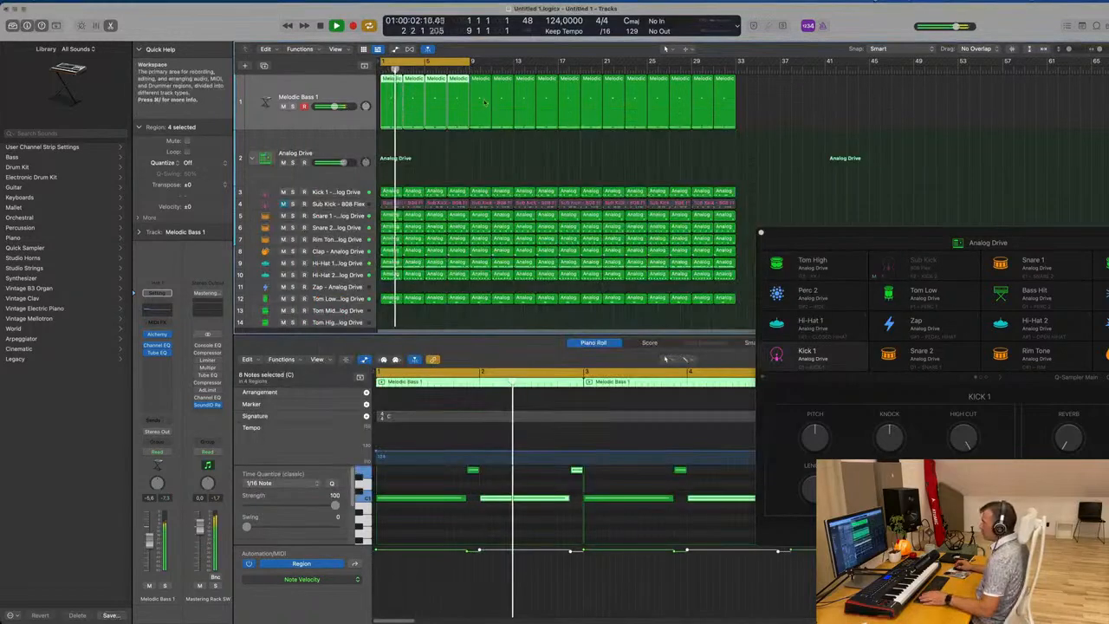
Duplicate the Melodic Bass 1 track with its settings and copy the first two-bar region onto the new track
left_click(308, 85)
key("super+d")
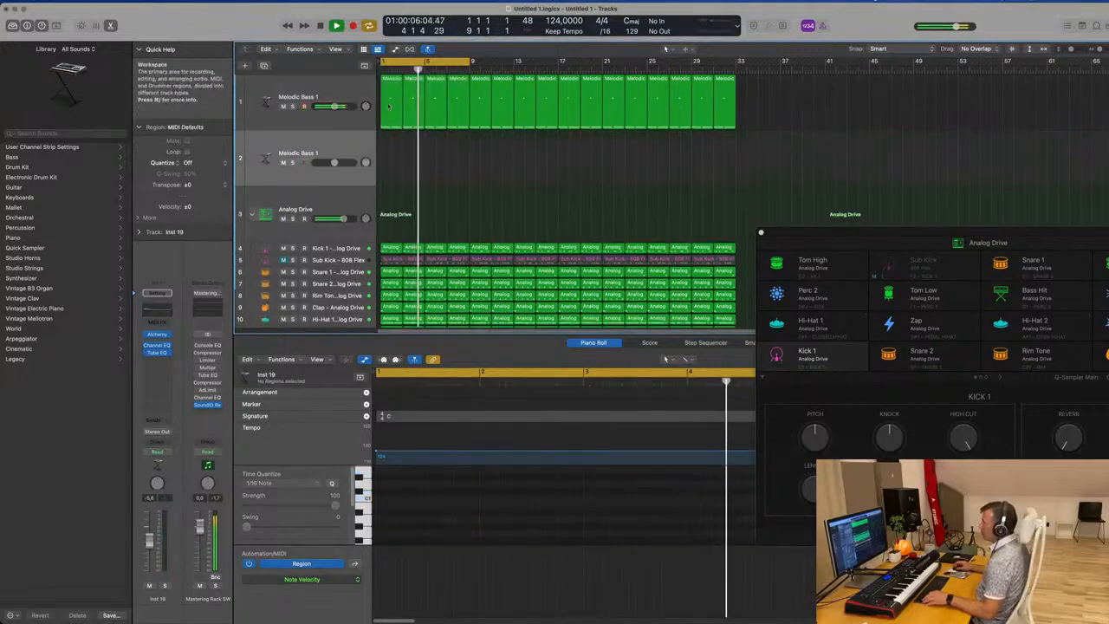
left_click_drag(393, 106, 393, 161)
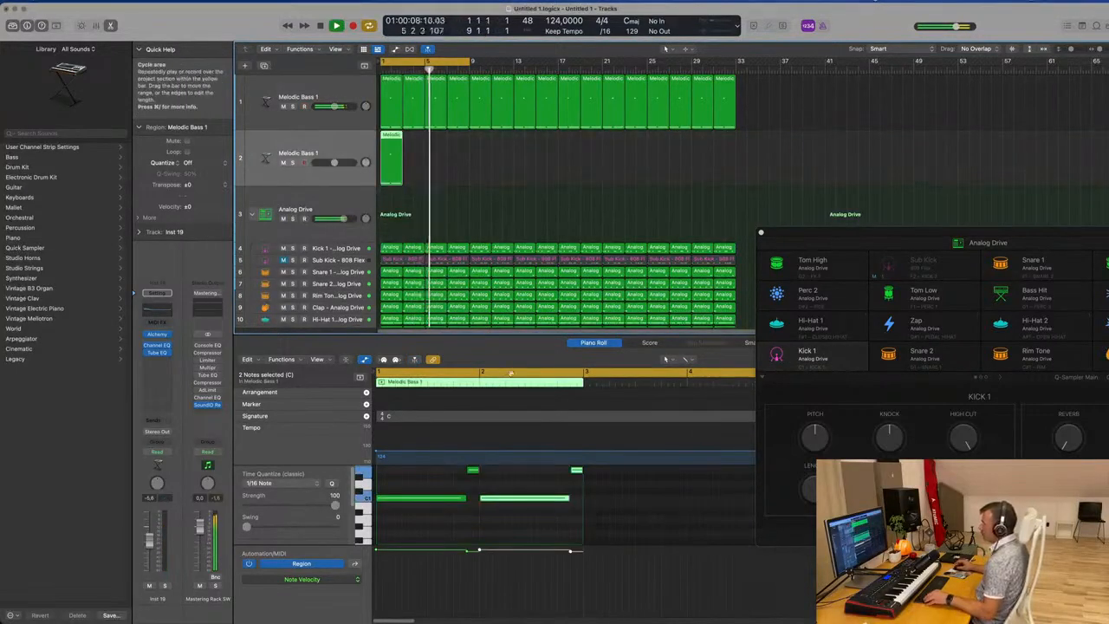
In the copied region, move the short E1 note from the end of bar 1 to the start and delete all other notes
scroll(470, 518, "down", 2)
scroll(470, 517, "up", 4)
scroll(471, 518, "down", 1)
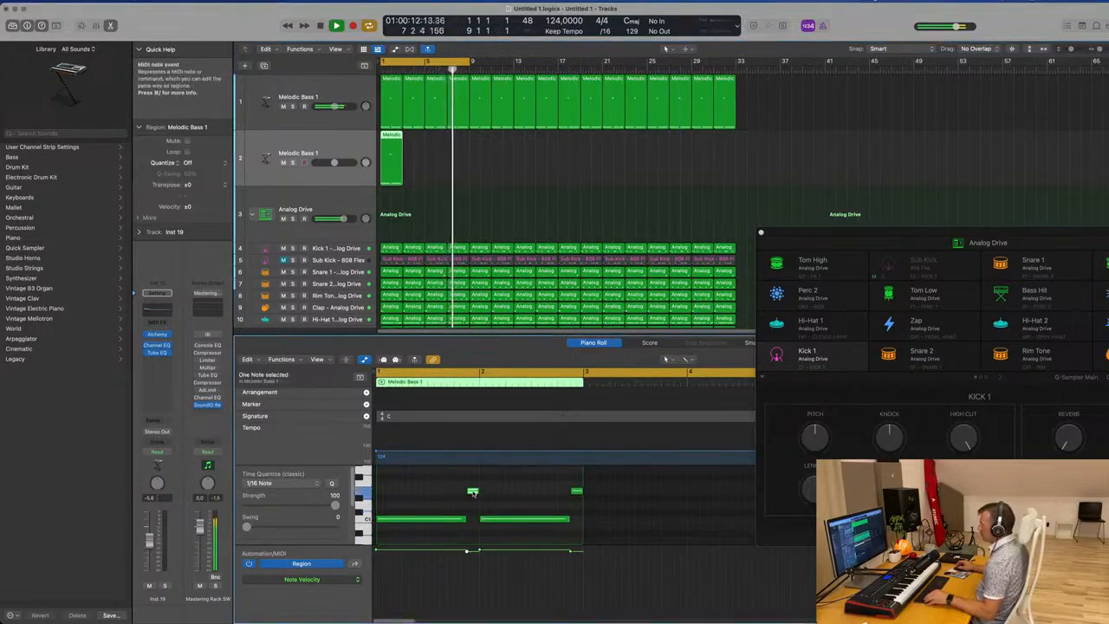
left_click_drag(474, 493, 386, 493)
left_click_drag(523, 483, 579, 529)
key("Delete")
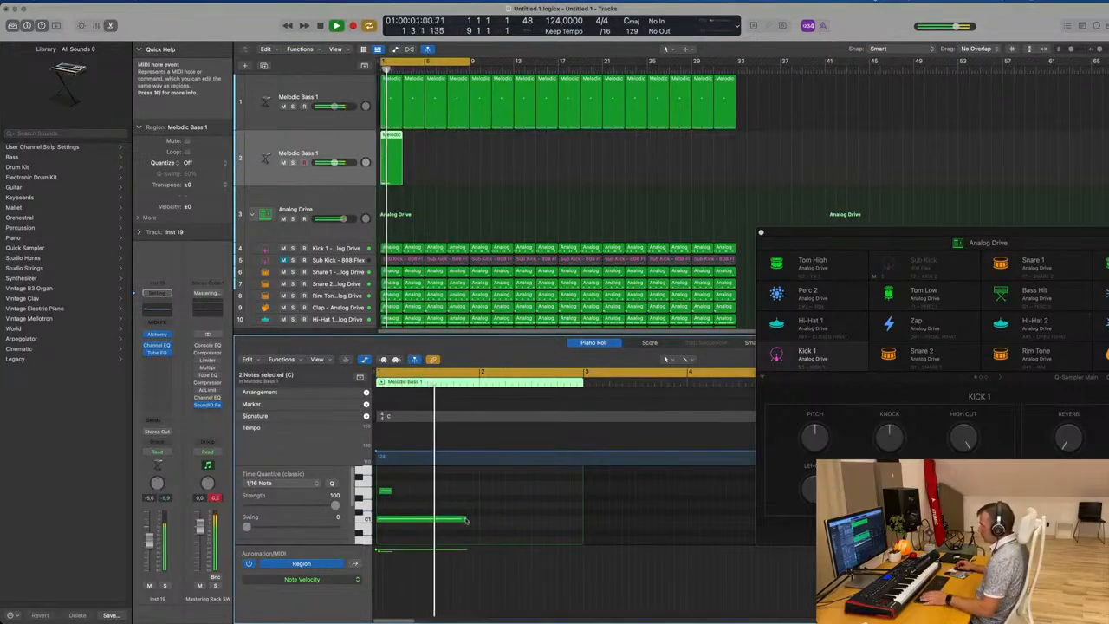
key("Delete")
Turn the remaining short note into a three-note chord sustained across both bars of the region
left_click(386, 492)
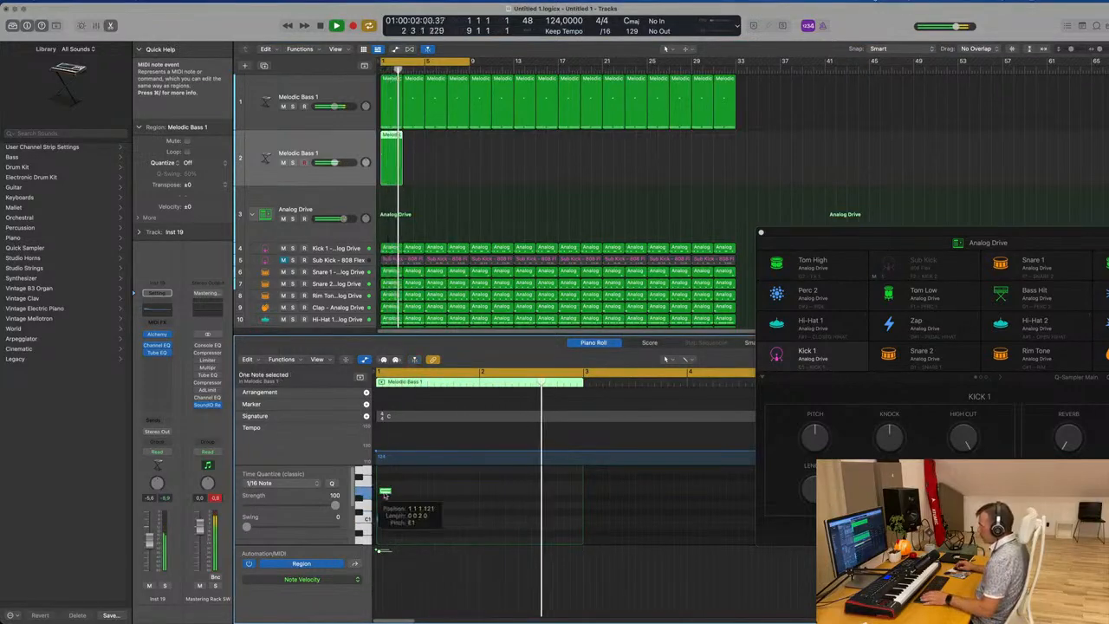
left_click_drag(385, 495, 581, 537)
scroll(395, 498, "up", 1)
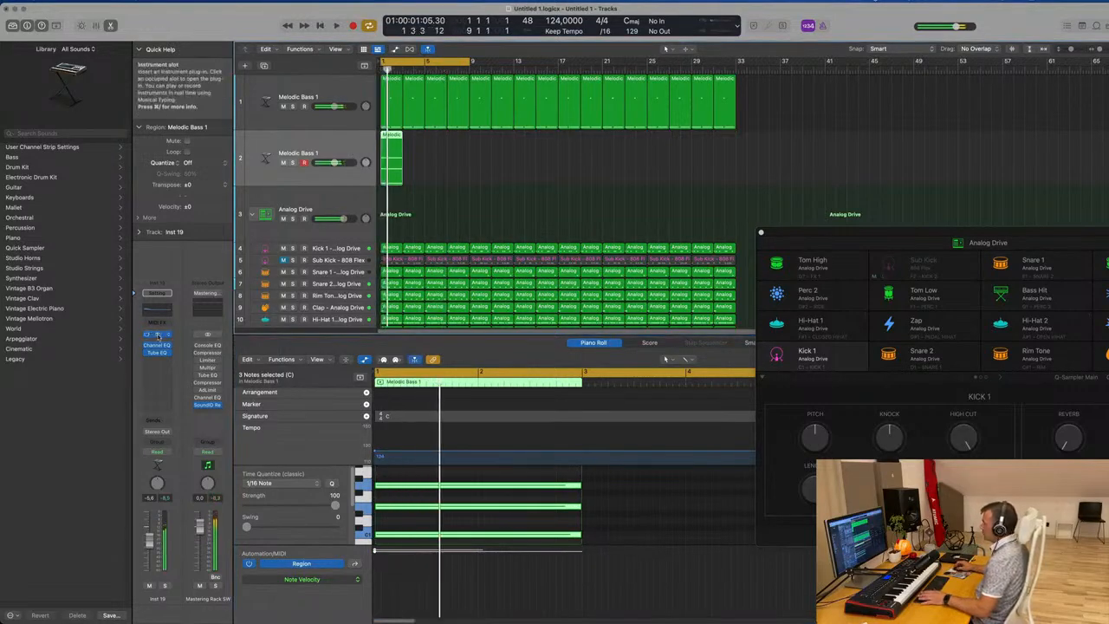
Show the new track's Alchemy beside the arrangement and transpose the three chord notes up while checking them in playback
left_click(483, 528)
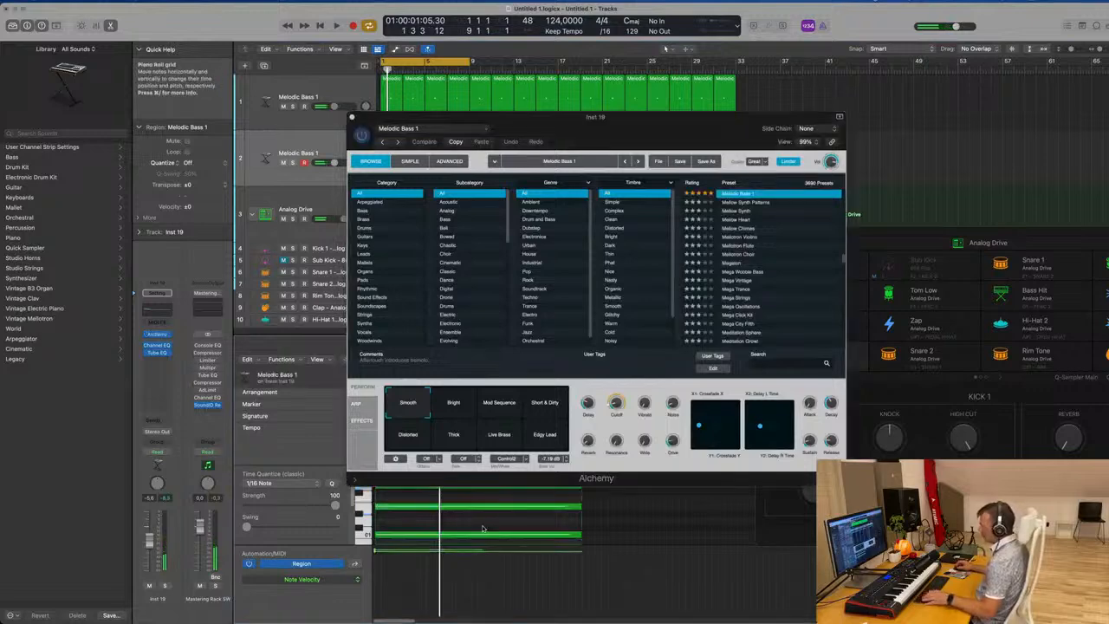
key("Delete")
key("space")
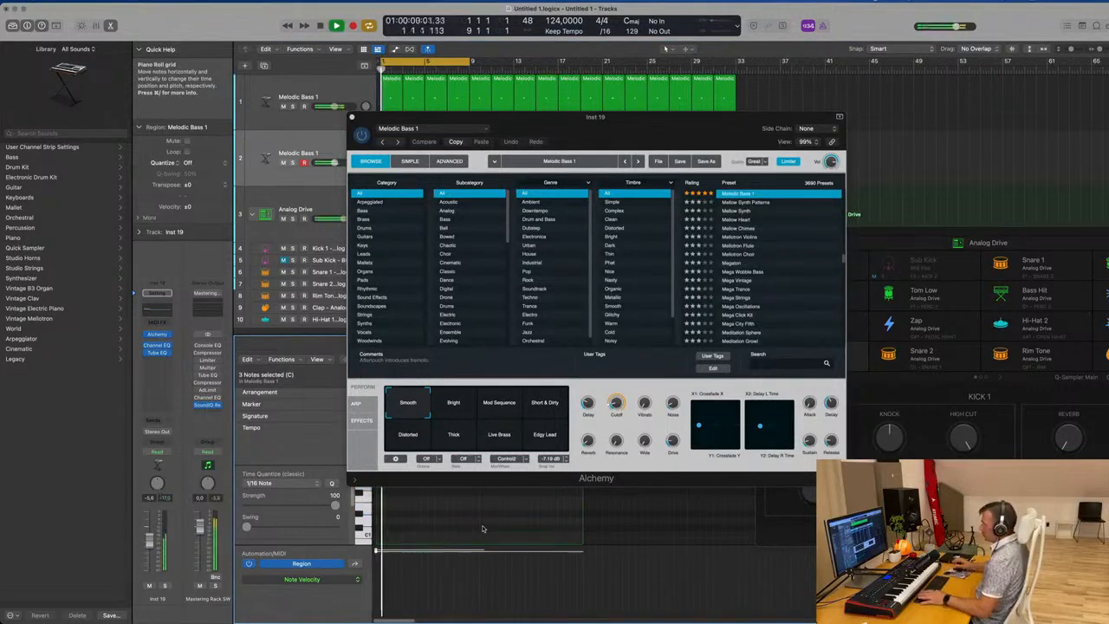
left_click_drag(591, 118, 888, 127)
key("space")
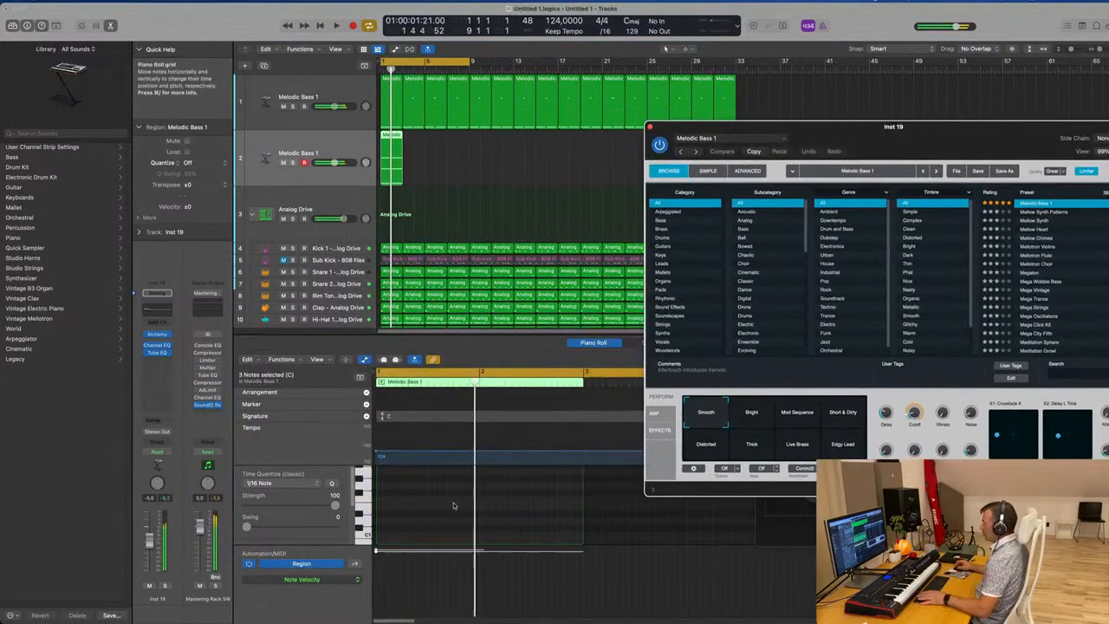
scroll(474, 495, "up", 3)
scroll(473, 495, "up", 2)
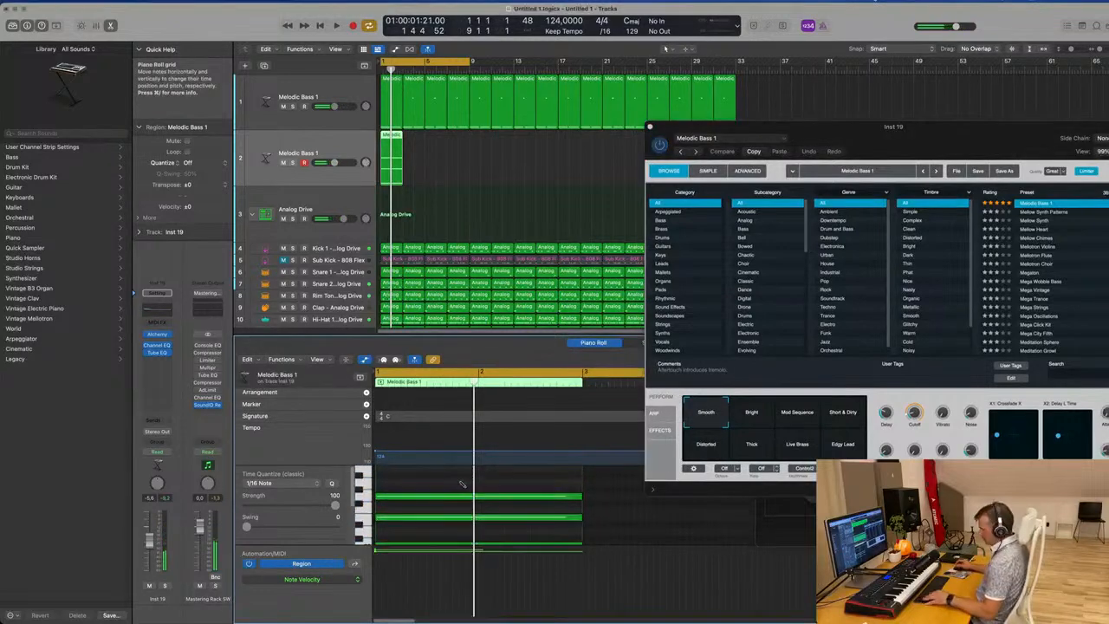
scroll(460, 483, "up", 3)
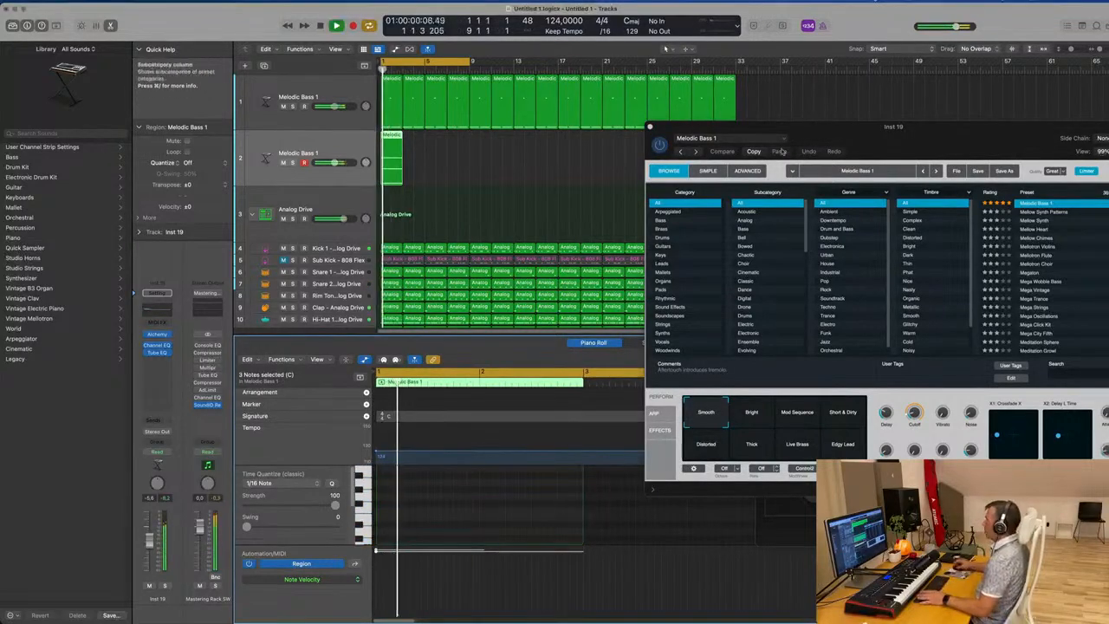
left_click_drag(904, 137, 840, 116)
Repeat the two-bar chord region on the second Melodic Bass 1 track three times to fill the first eight bars
left_click(362, 168)
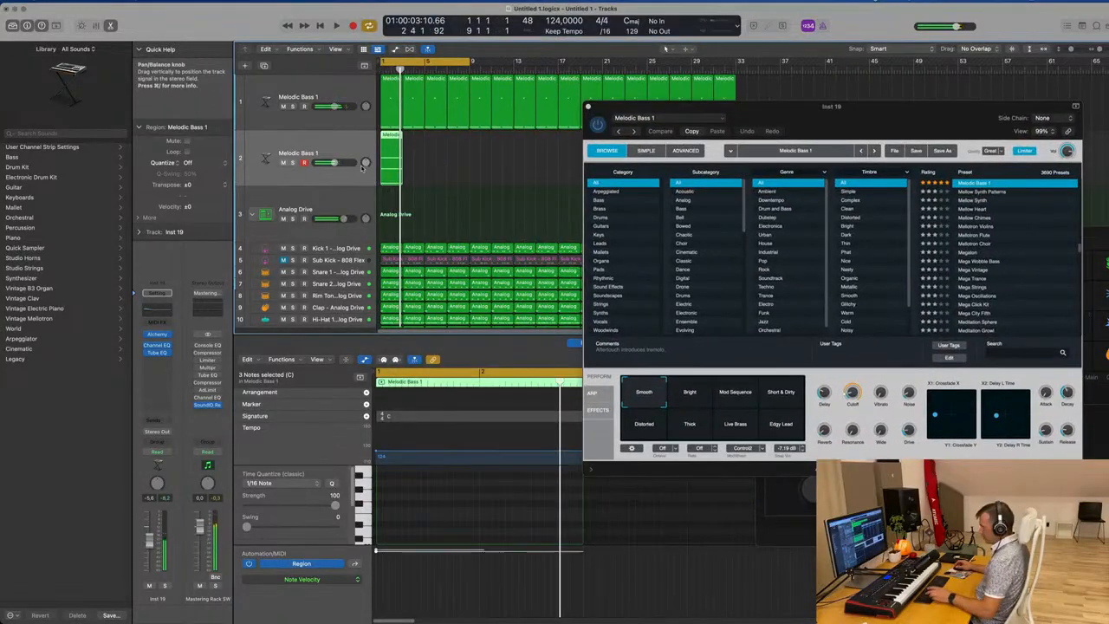
key("super+r")
key("super+r")
key("super+r")
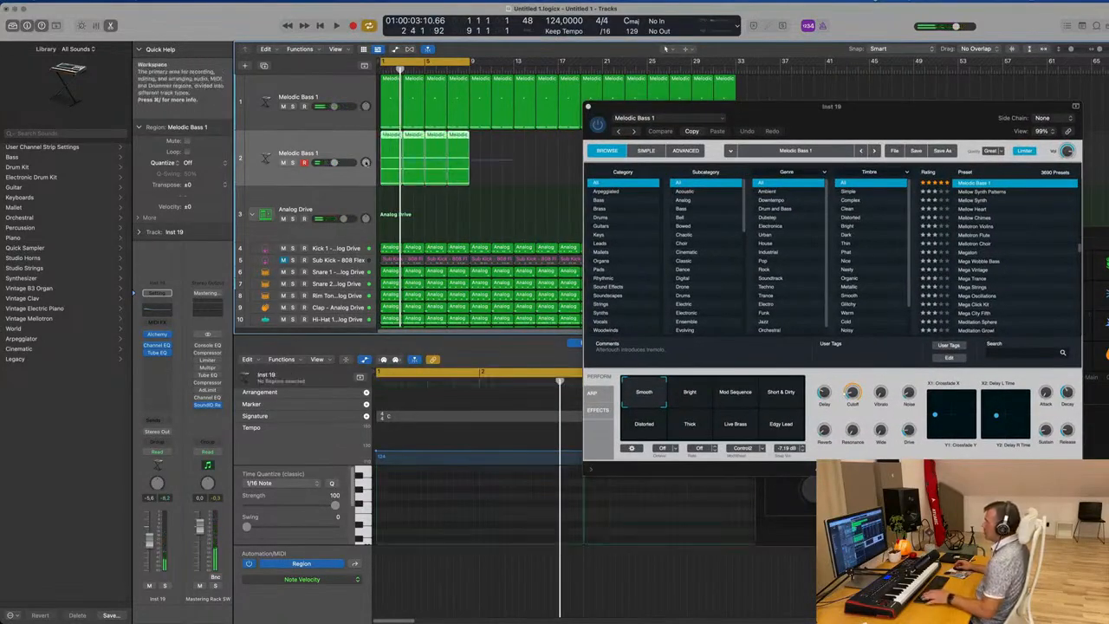
Repeat the chord regions on the second Melodic Bass 1 track out to 32 bars and try Alchemy's Cutoff in playback
key("super+r")
key("super+r")
key("super+r")
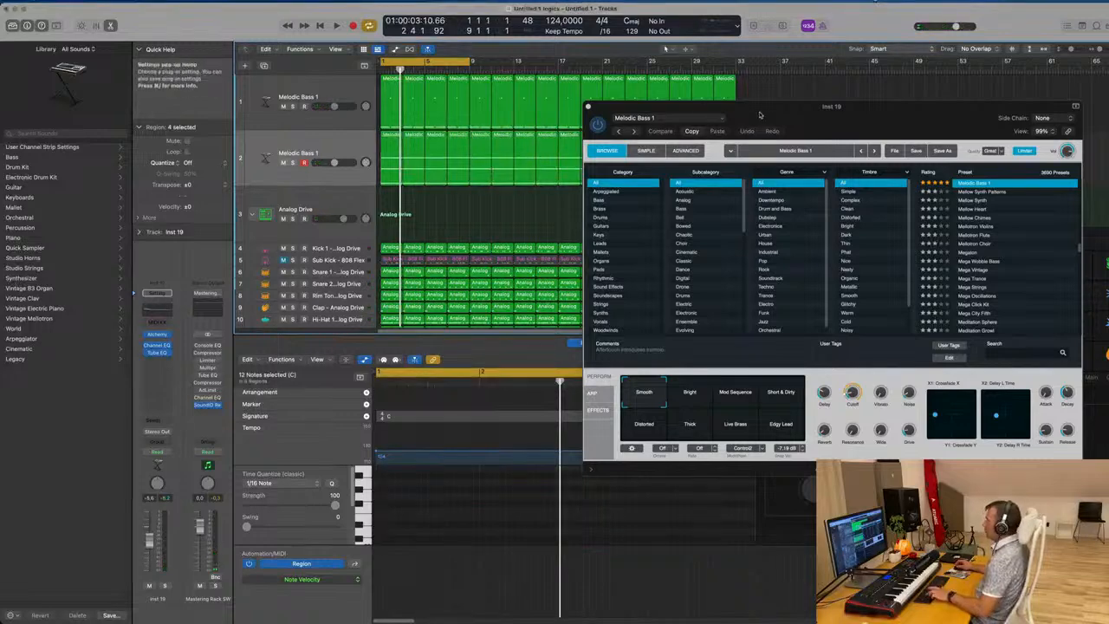
left_click_drag(760, 115, 622, 178)
key("space")
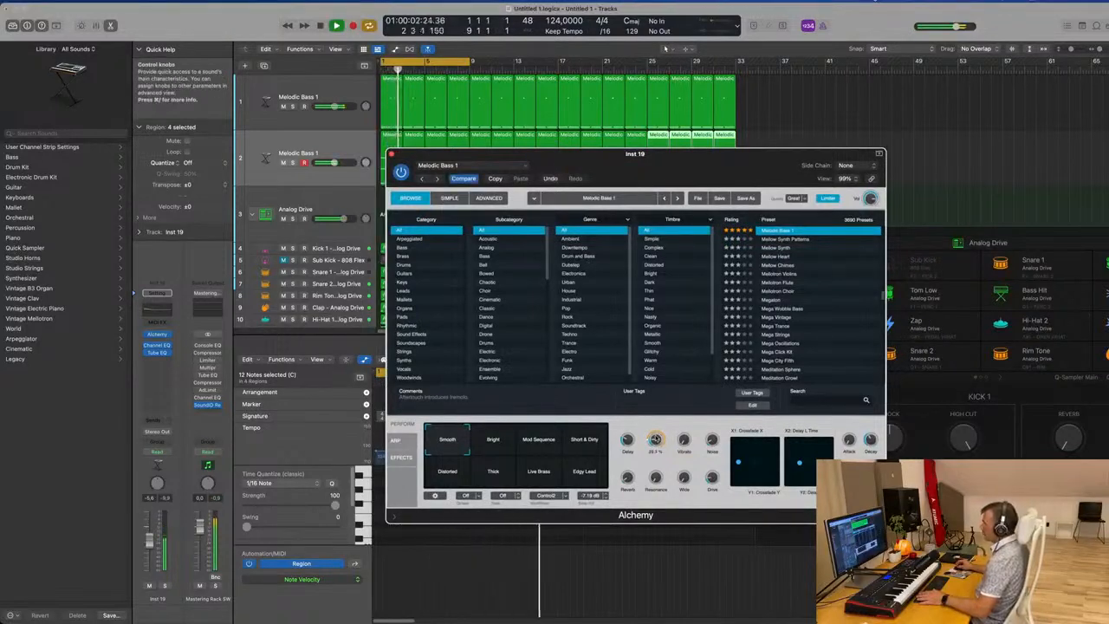
left_click_drag(518, 177, 640, 167)
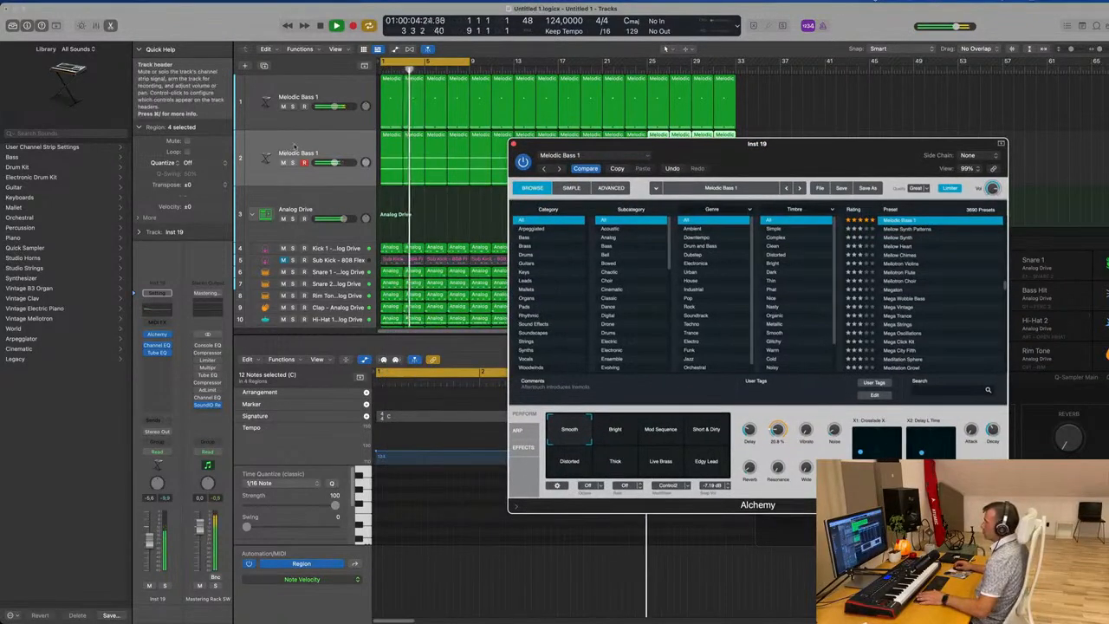
left_click_drag(713, 161, 948, 171)
key("space")
Replace the chord copies with a single eight-bar region and lengthen its three notes across the full eight bars
left_click_drag(777, 131, 469, 183)
key("Delete")
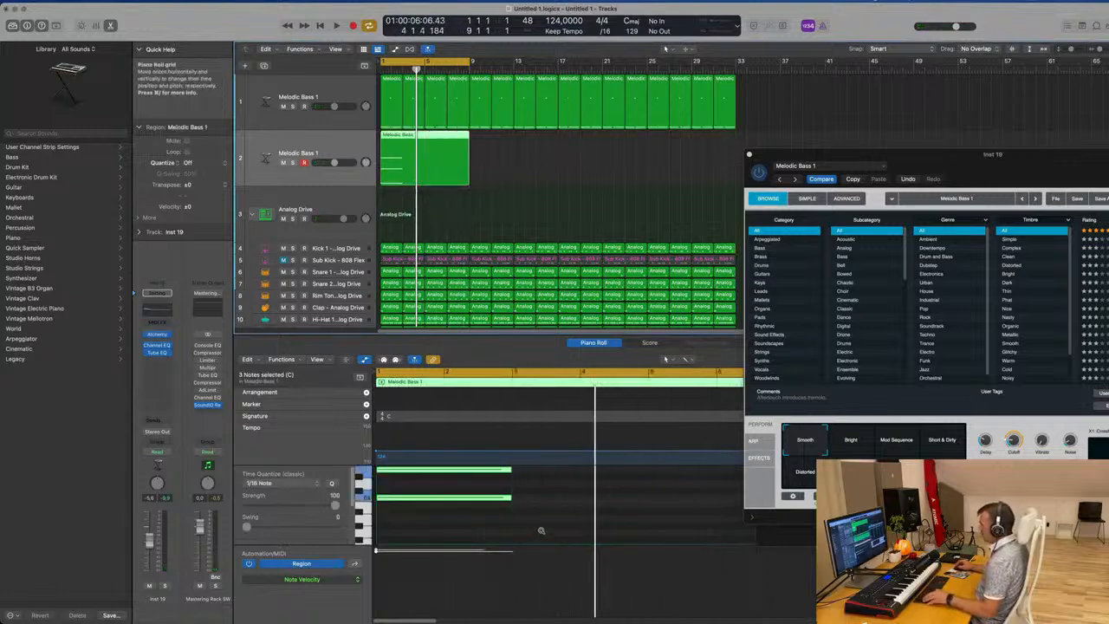
scroll(513, 514, "down", 3)
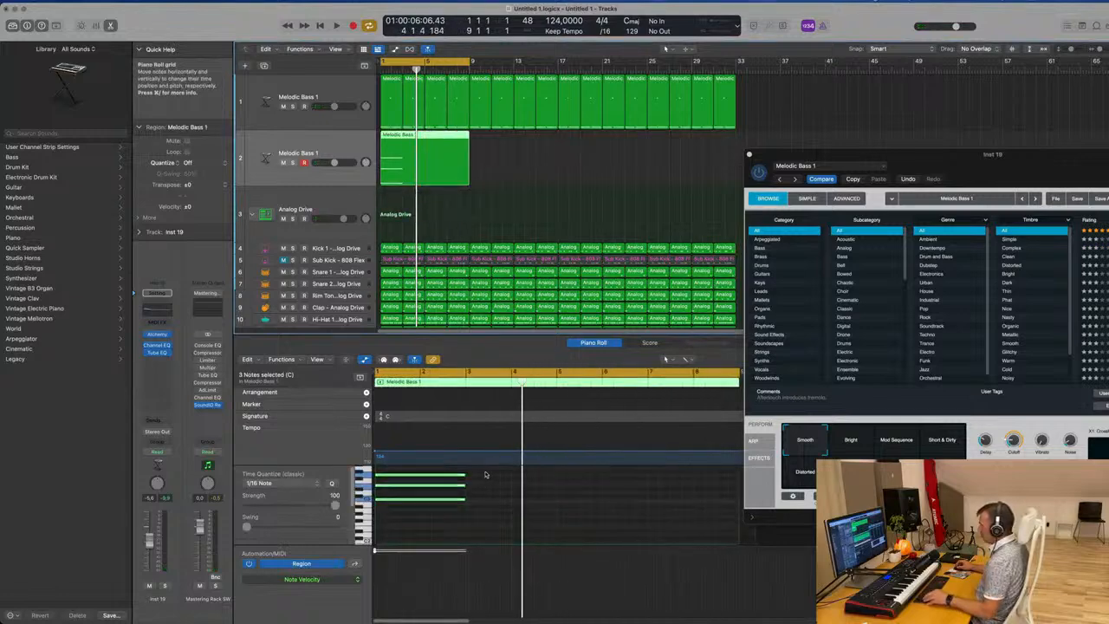
left_click_drag(465, 499, 729, 509)
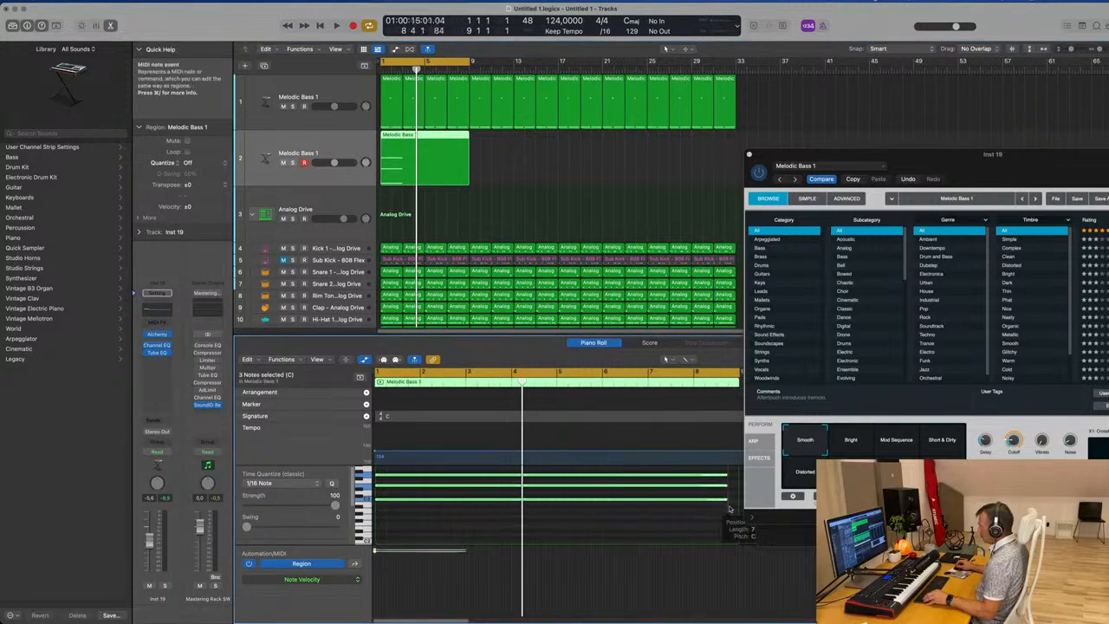
Play the sustained chord with the track, adjust Alchemy's Cutoff and lower the chord track's volume to -6.2 dB
key("space")
left_click_drag(1014, 166, 770, 115)
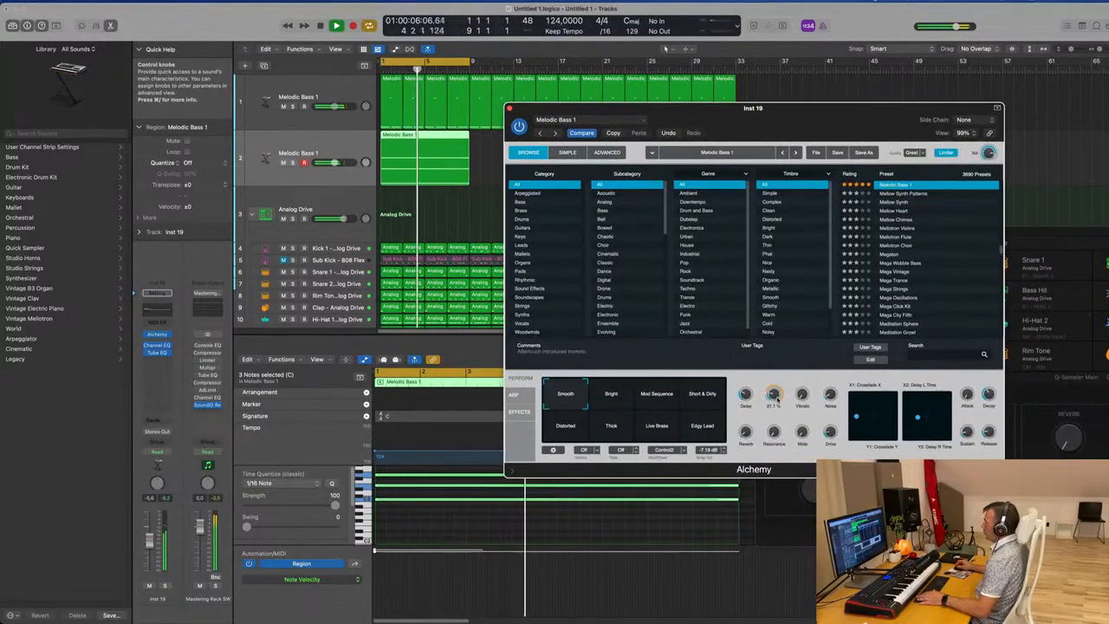
left_click_drag(727, 113, 814, 118)
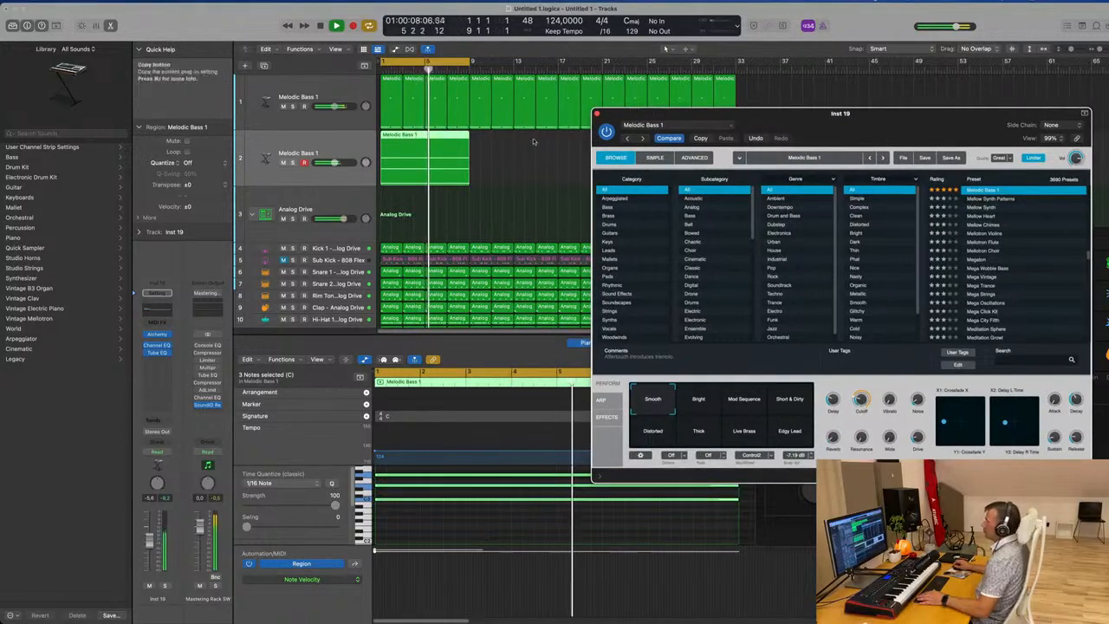
key("space")
key("space")
left_click(345, 156)
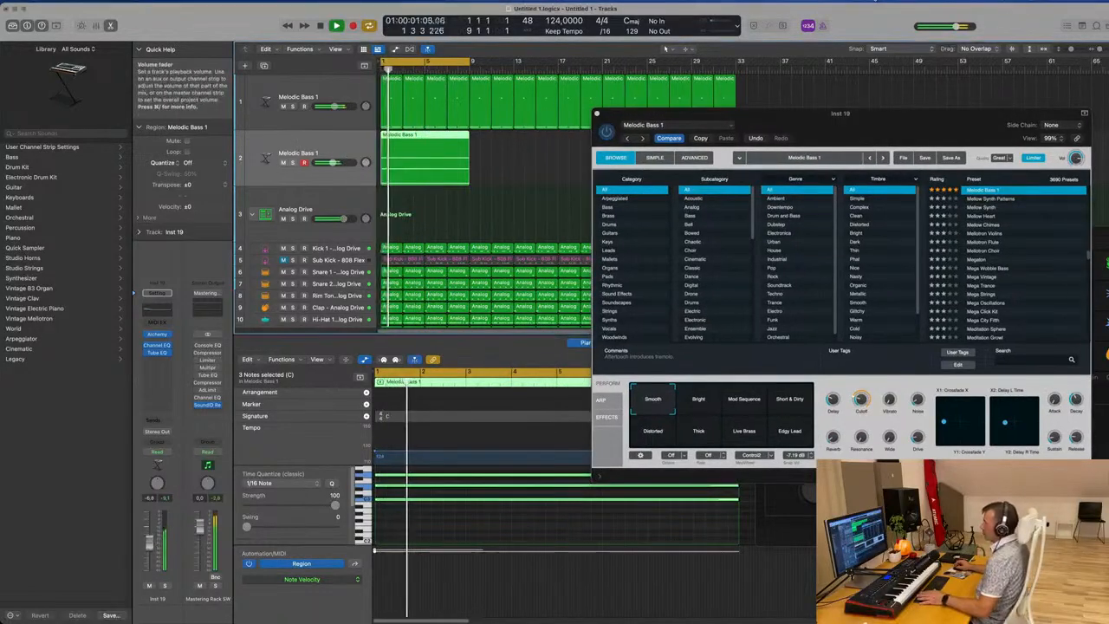
left_click_drag(154, 550, 154, 555)
Show Alchemy's arpeggiator settings for the chord track and load the Falling Pattern preset during playback
left_click_drag(777, 126, 568, 169)
left_click(375, 445)
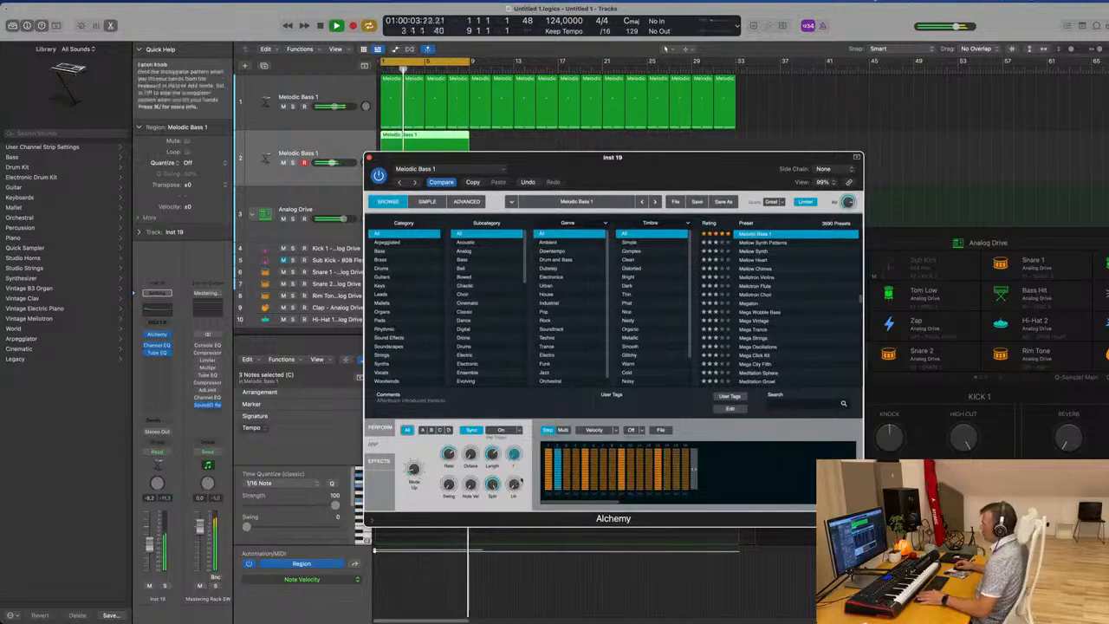
left_click(643, 432)
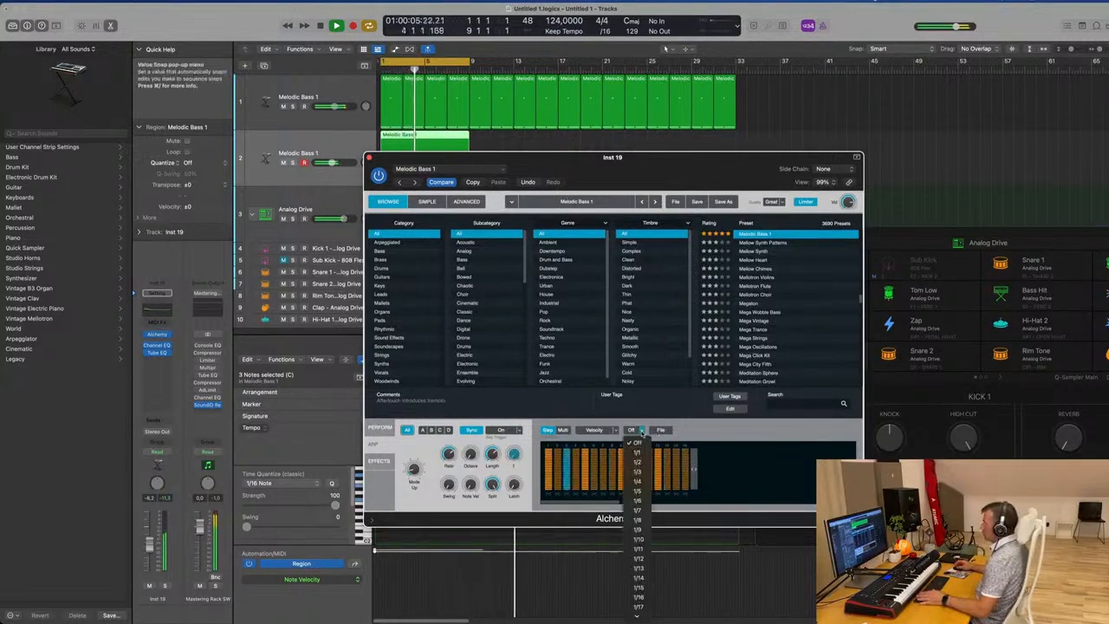
left_click(661, 430)
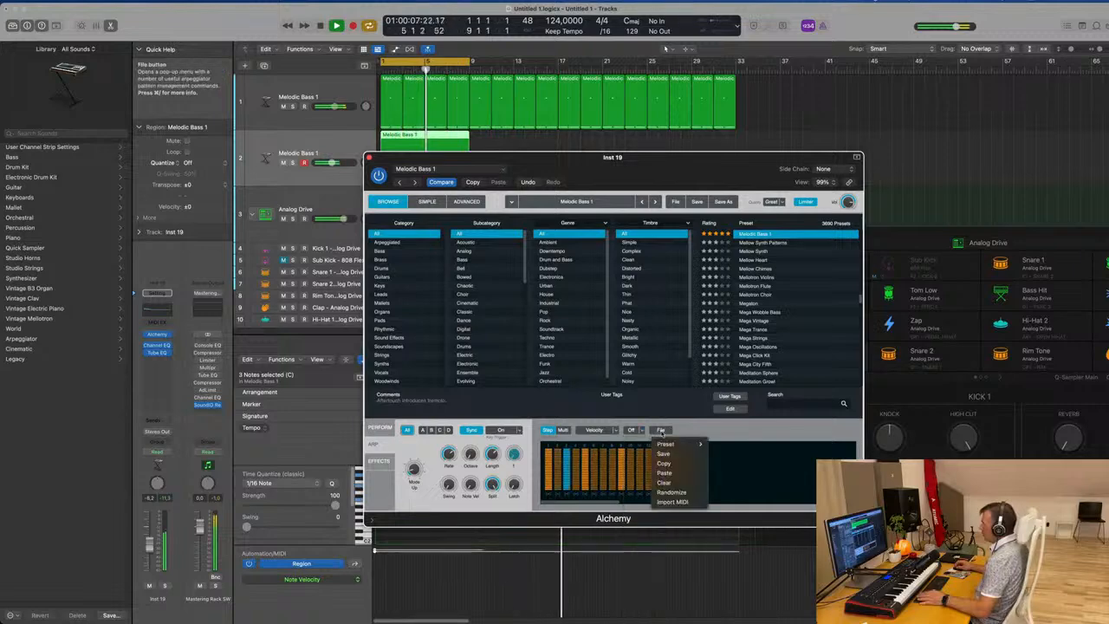
mouse_move(702, 444)
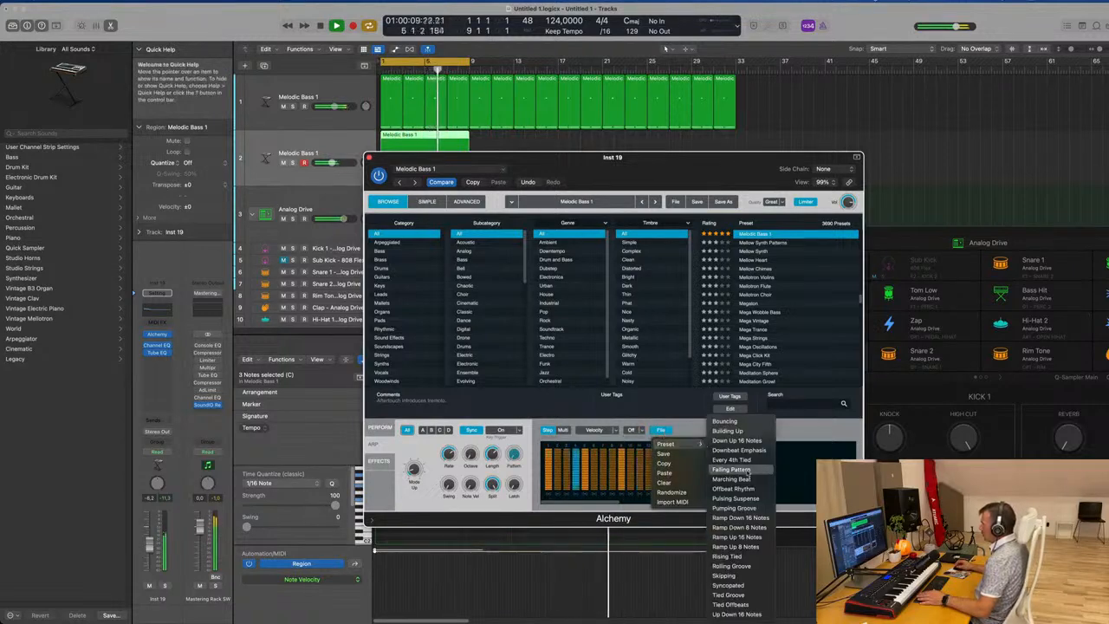
left_click(728, 470)
left_click_drag(667, 157, 847, 86)
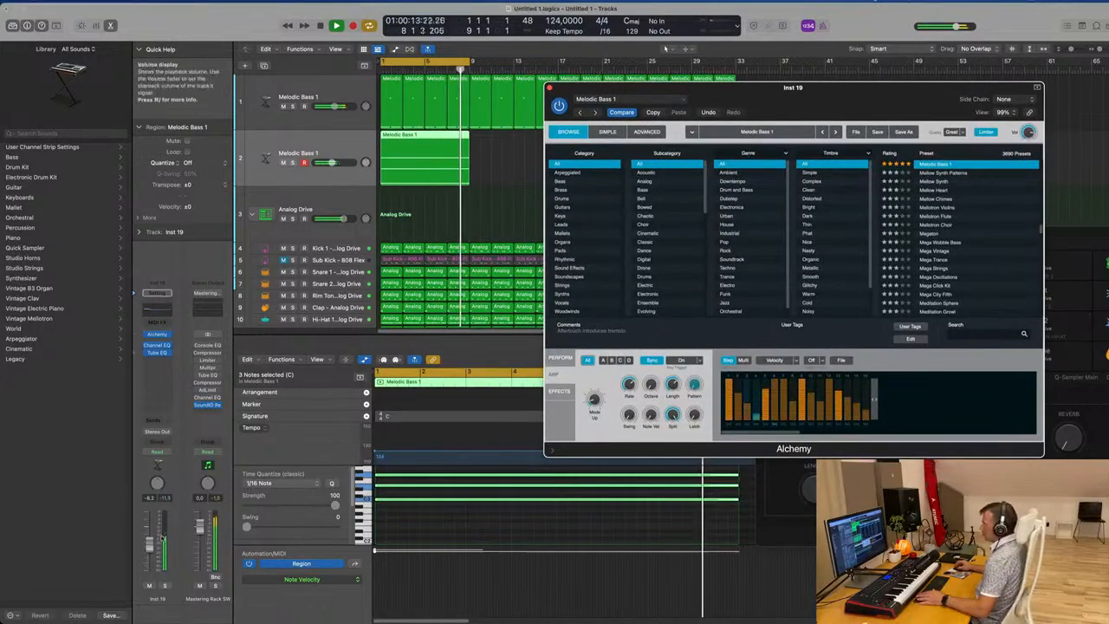
Shorten the arpeggiator pattern to four steps, listen to it, and extend it to five steps
left_click(840, 360)
mouse_move(854, 374)
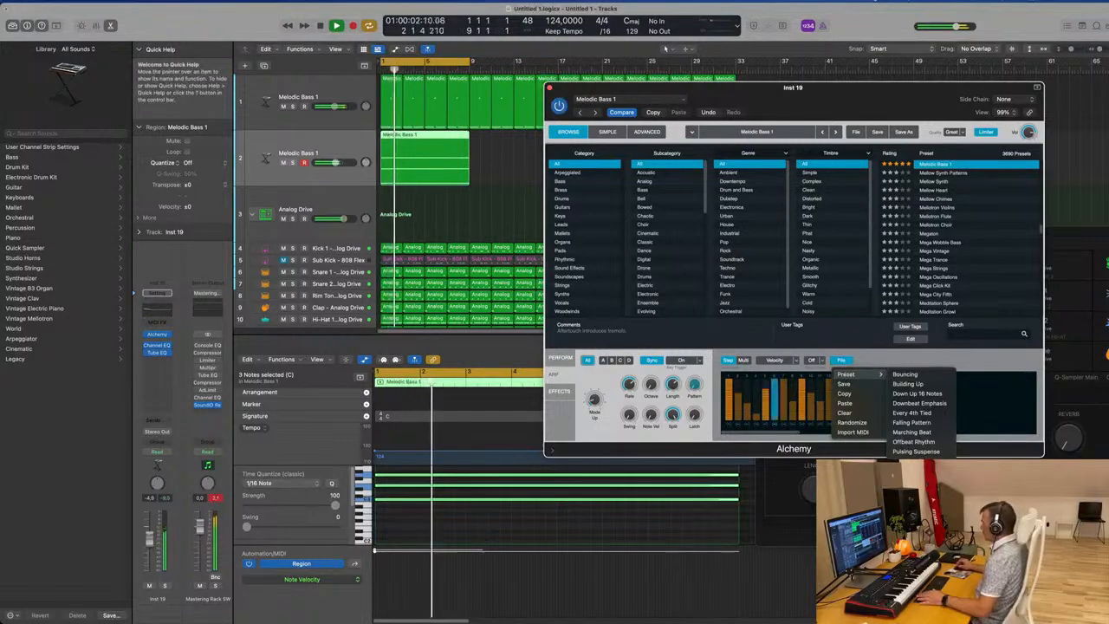
left_click(845, 345)
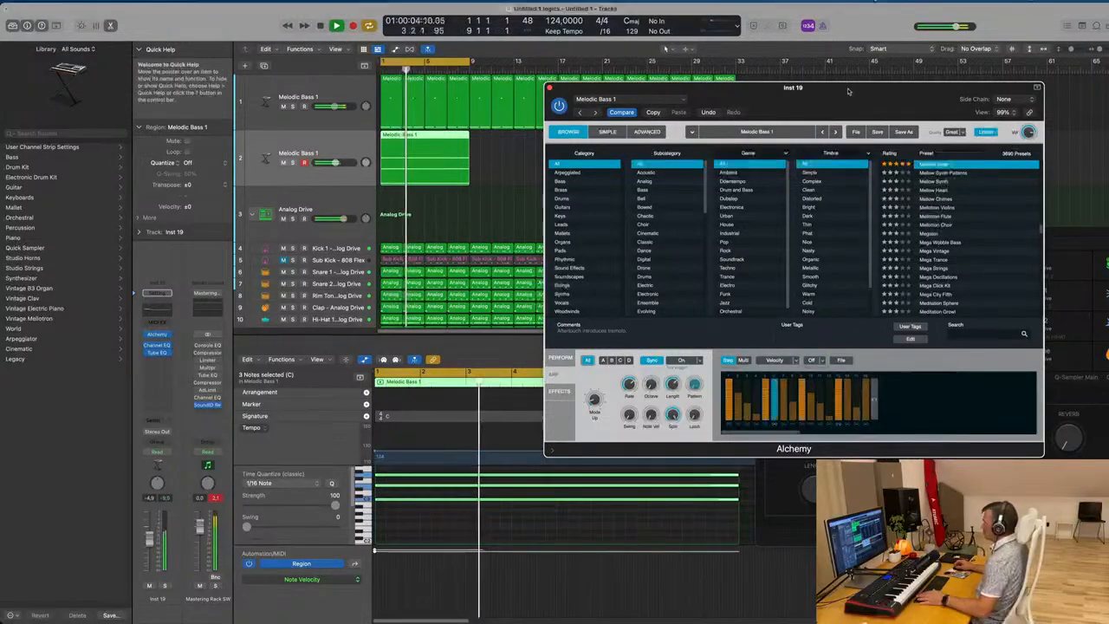
left_click_drag(848, 92, 802, 89)
left_click(795, 358)
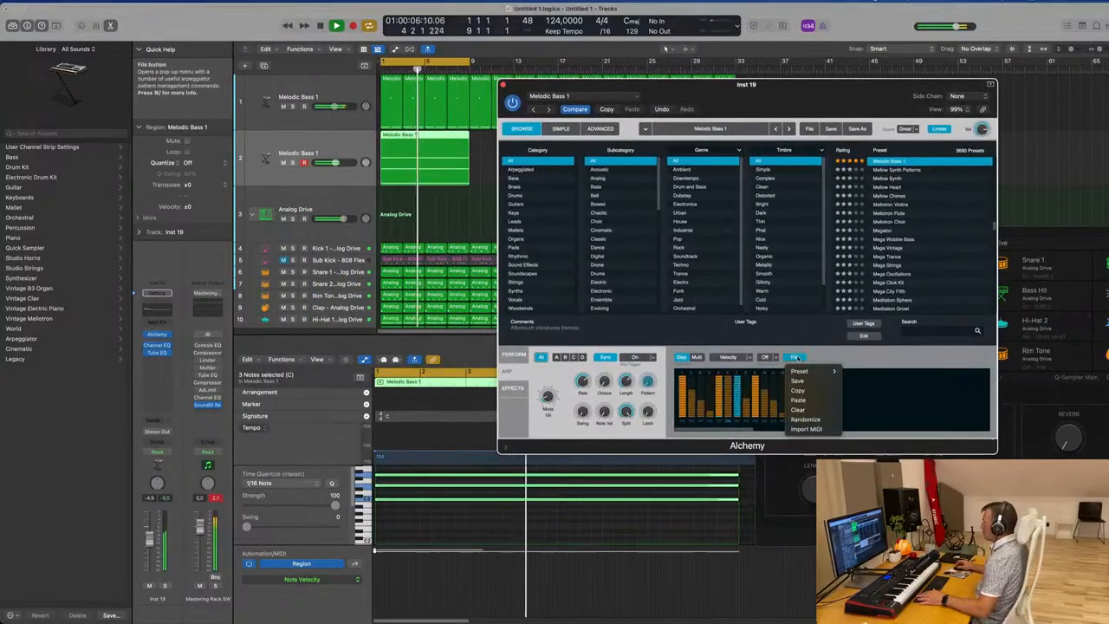
left_click(854, 348)
left_click_drag(828, 399, 726, 402)
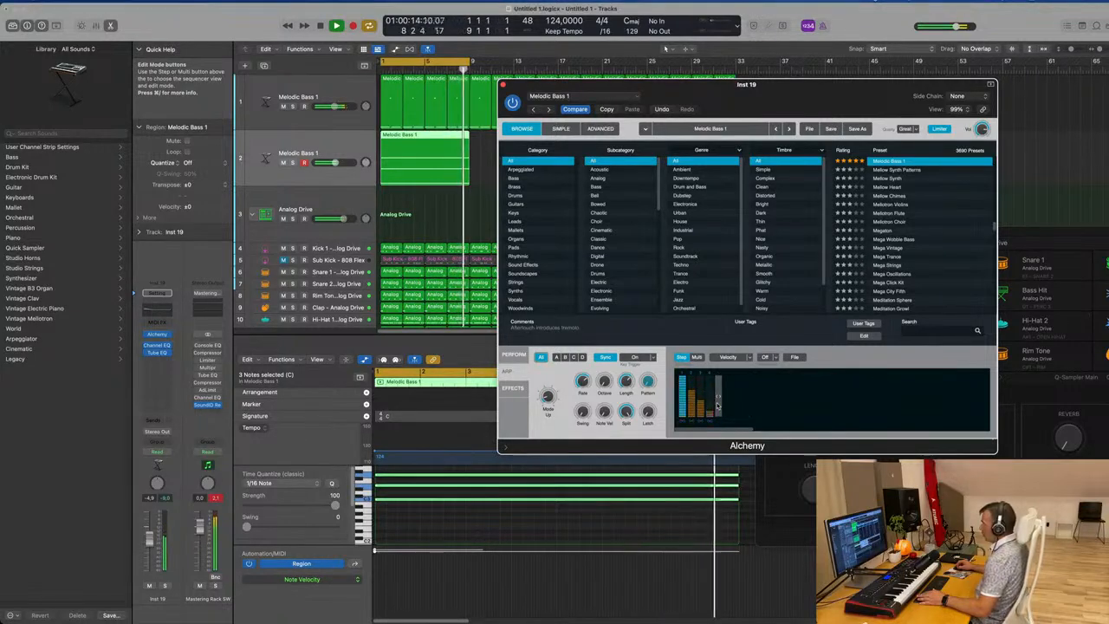
mouse_move(718, 404)
left_mouse_down()
mouse_move(742, 408)
mouse_move(718, 407)
left_mouse_up()
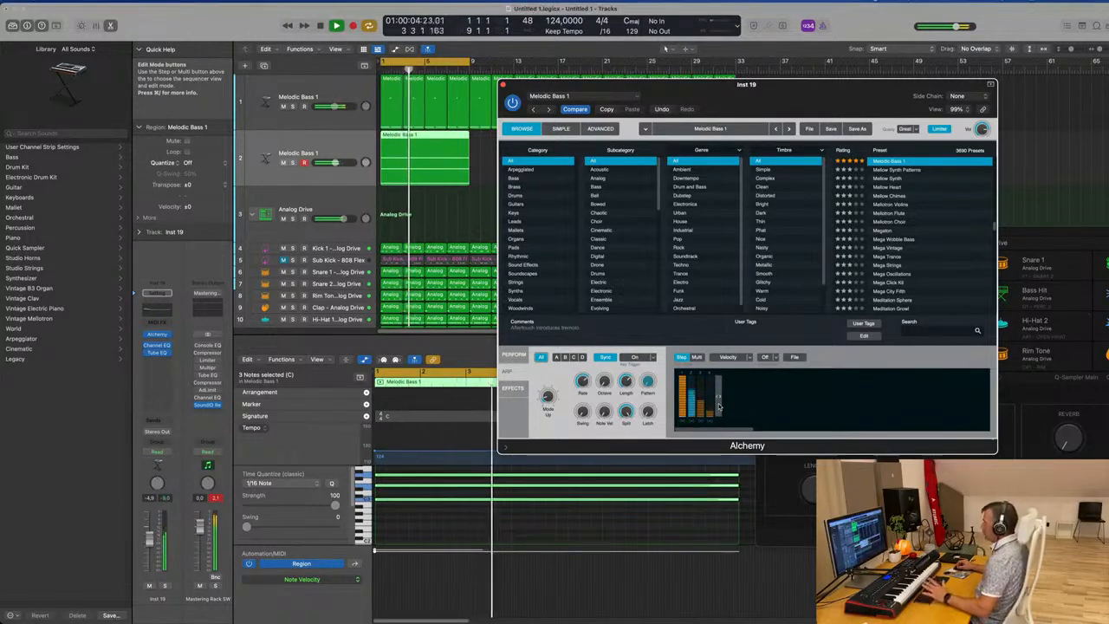
left_click_drag(817, 108, 844, 100)
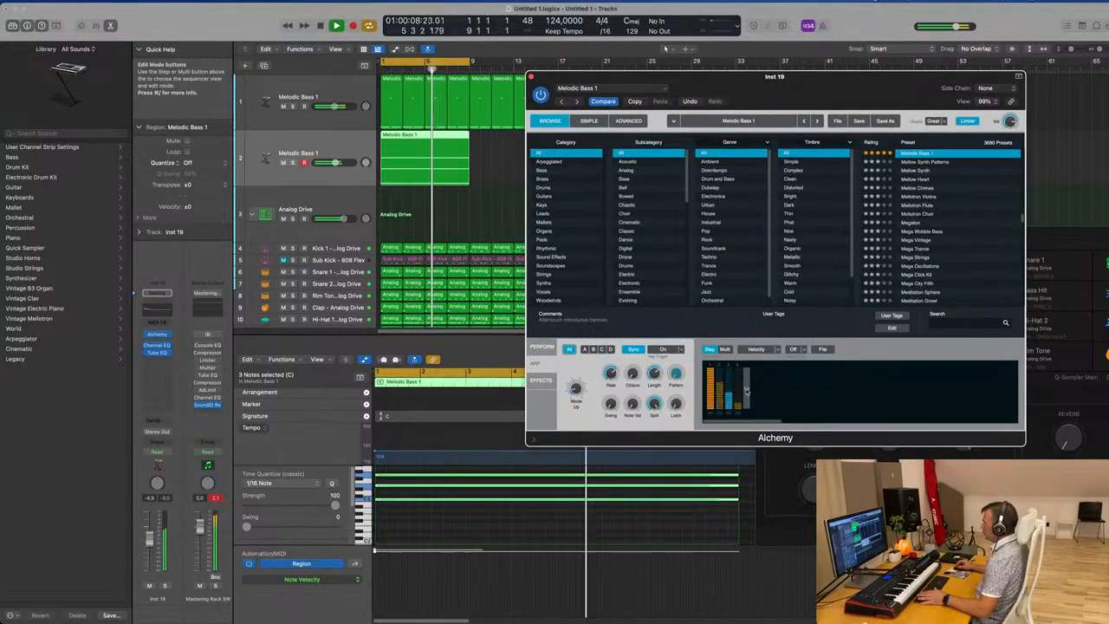
left_click_drag(747, 392, 757, 391)
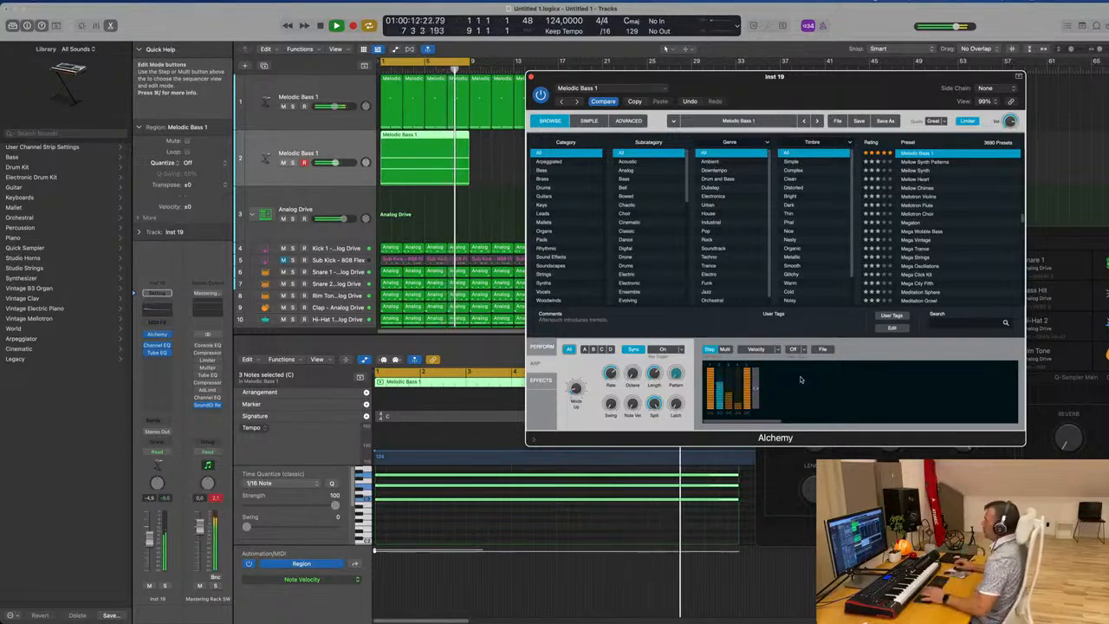
Try a 16-step arpeggiator pattern preset on the chord, followed by the Up Down 16 Notes preset
left_click(822, 349)
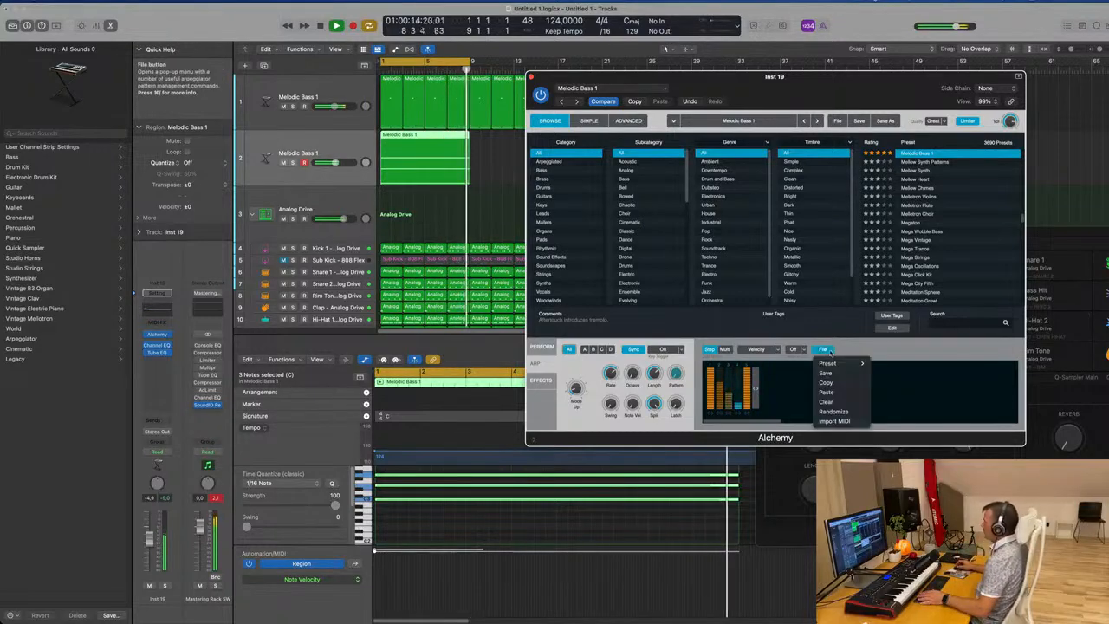
mouse_move(845, 363)
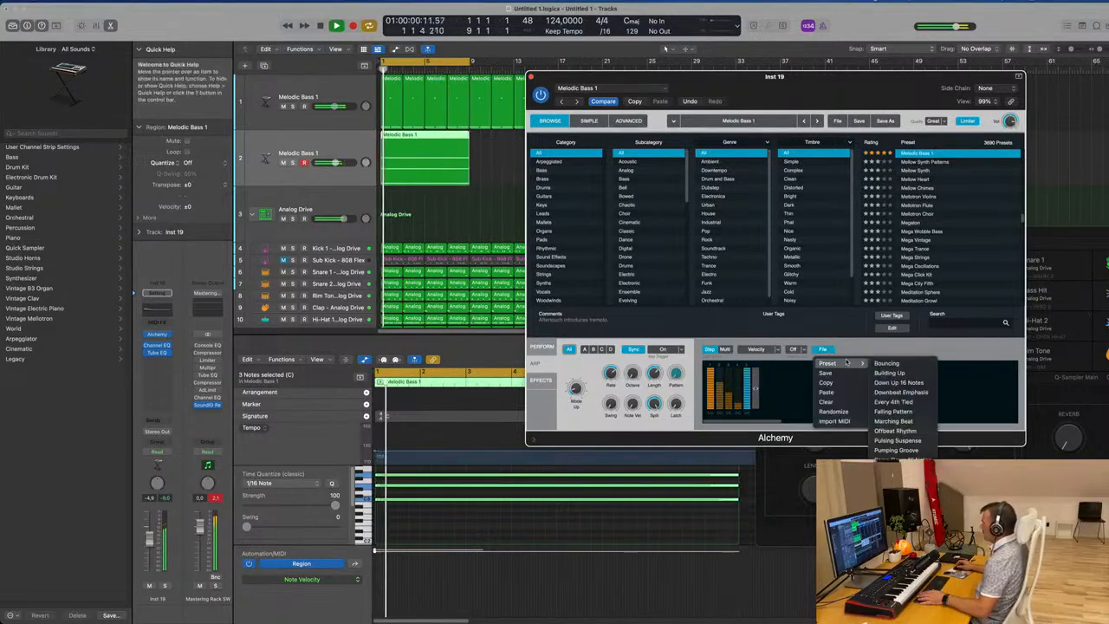
left_click(926, 382)
left_click_drag(827, 84, 756, 80)
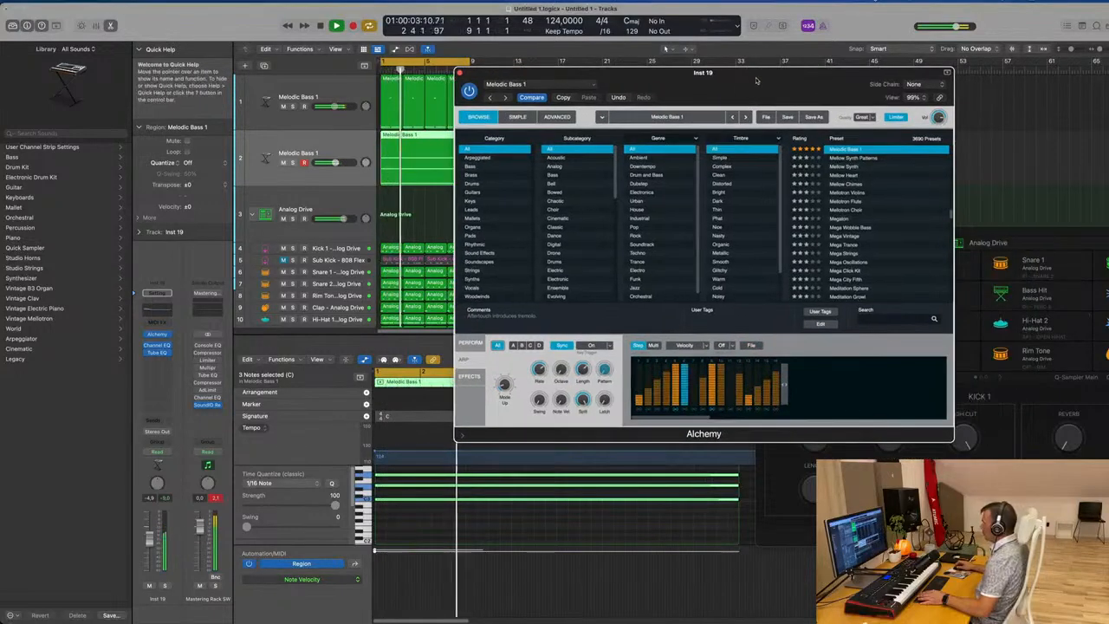
left_click(750, 345)
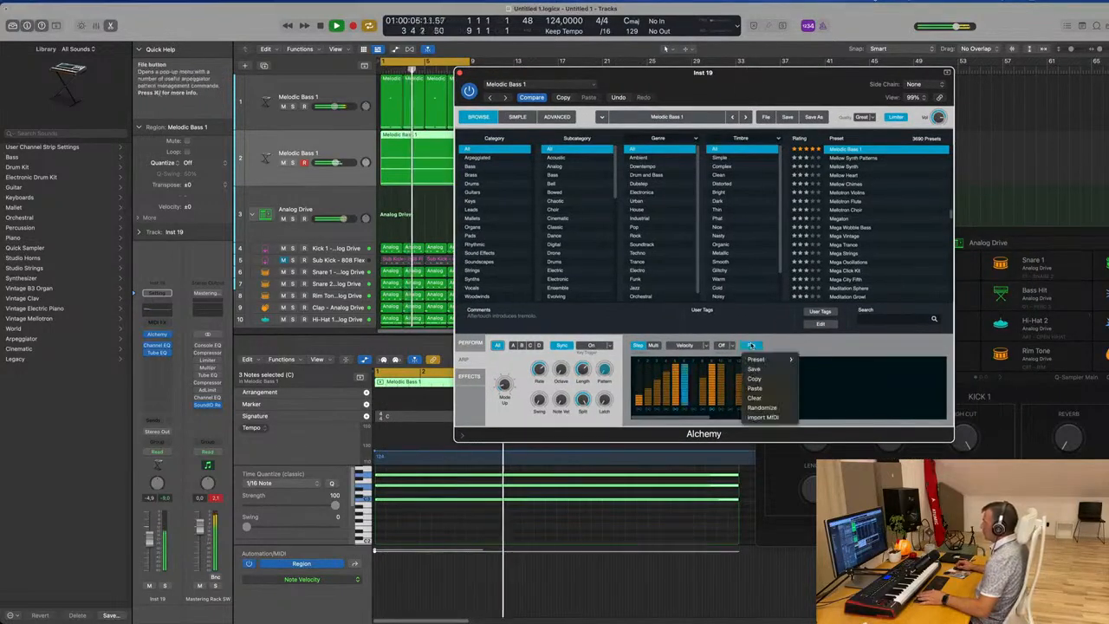
mouse_move(757, 360)
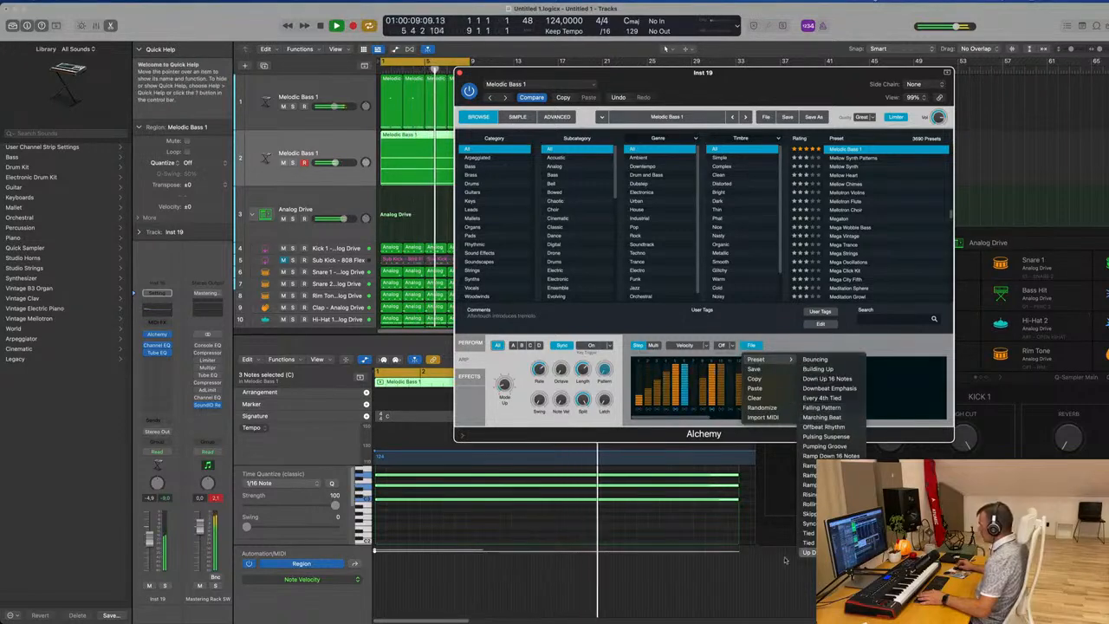
left_click(825, 552)
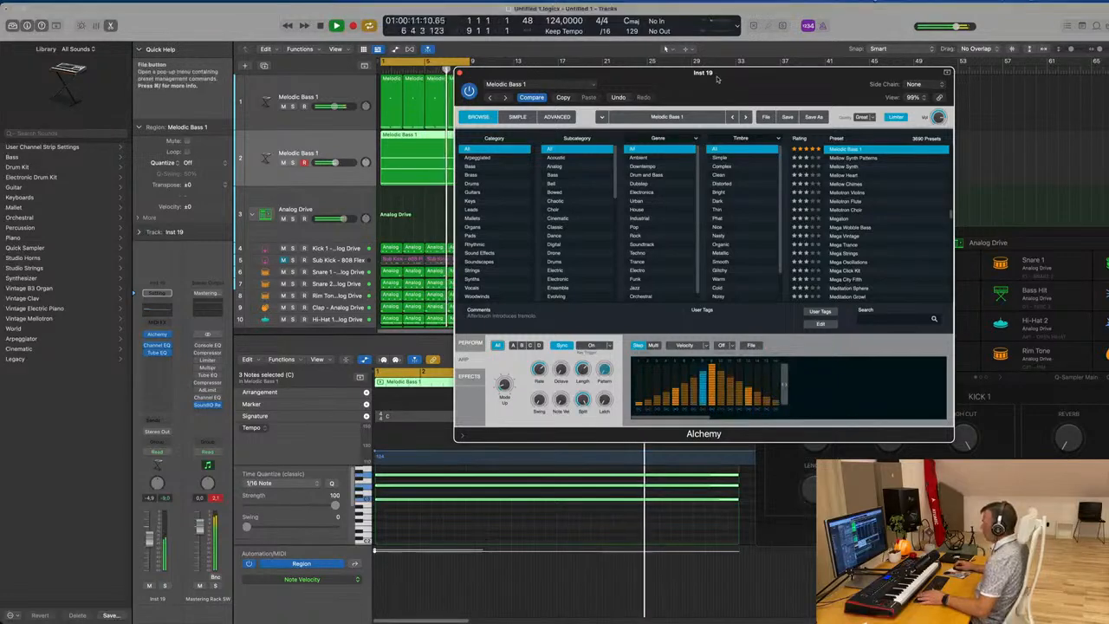
Load a different arpeggiator pattern preset in place of Up Down 16 Notes while the chord plays
left_click_drag(716, 73, 769, 60)
left_click(804, 332)
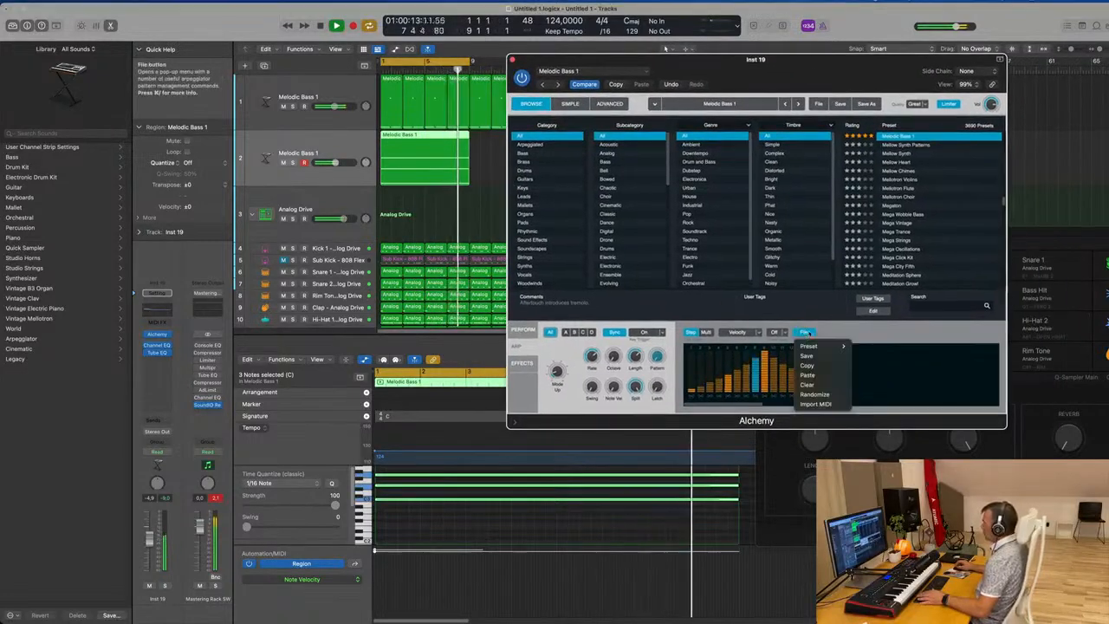
mouse_move(819, 346)
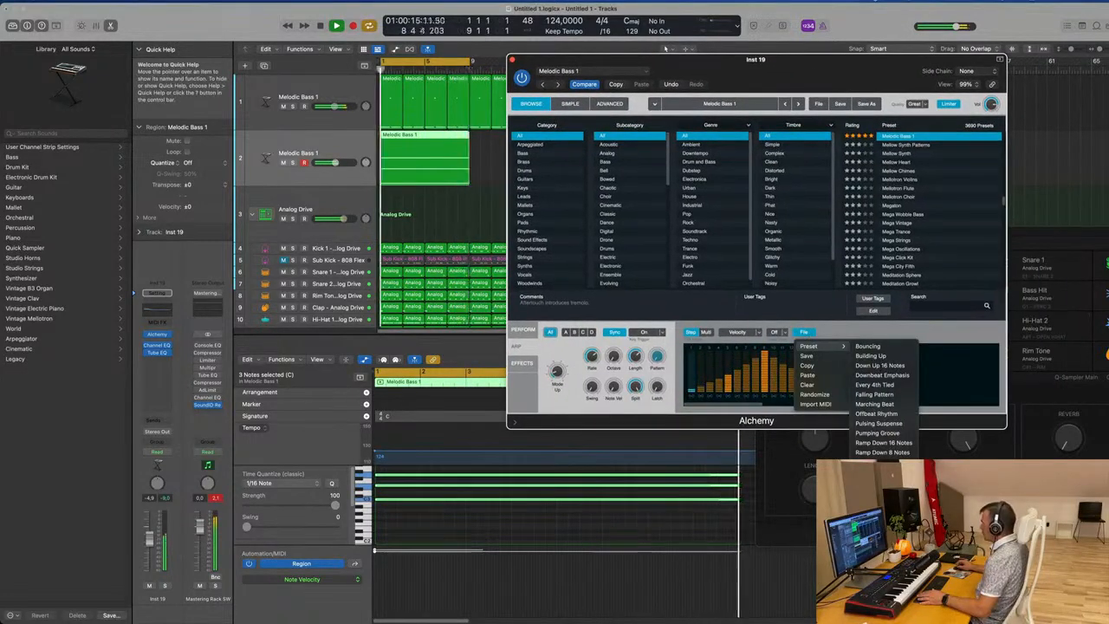
left_click(881, 503)
left_click_drag(832, 54, 834, 84)
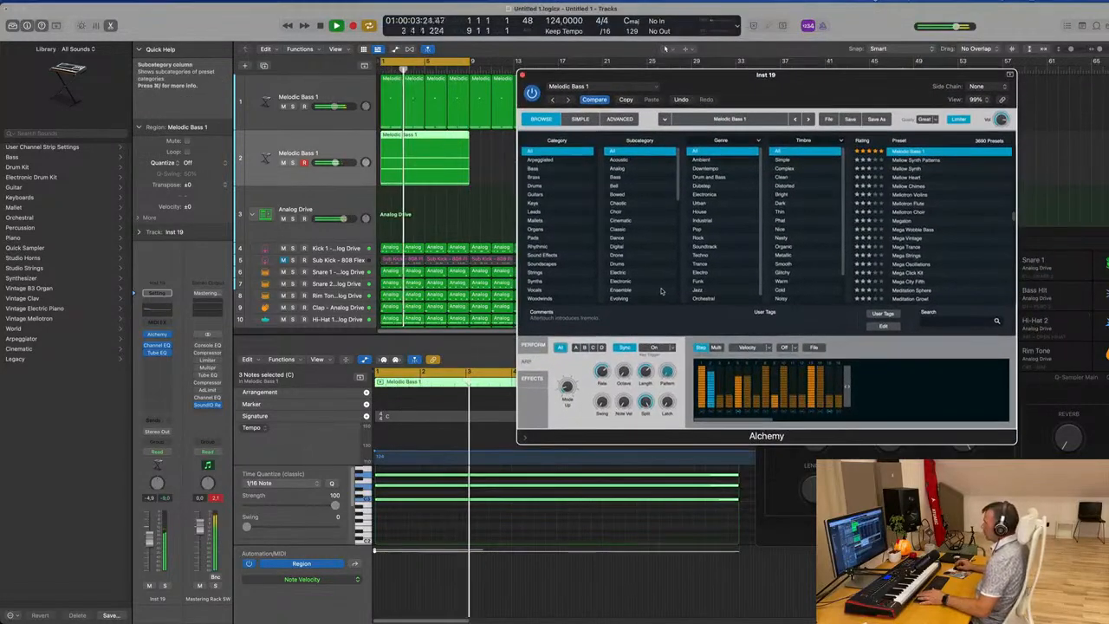
Add a send from the chord track to the Bus 2 Delay and adjust Alchemy's Cutoff and Delay controls in playback
left_click(535, 346)
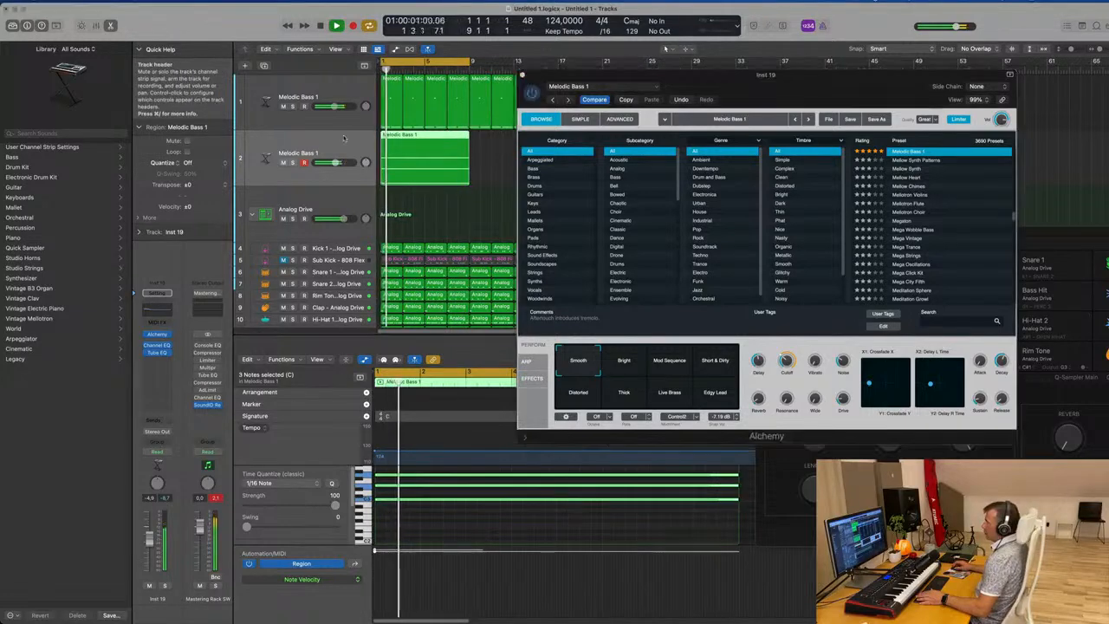
left_click(154, 421)
mouse_move(154, 435)
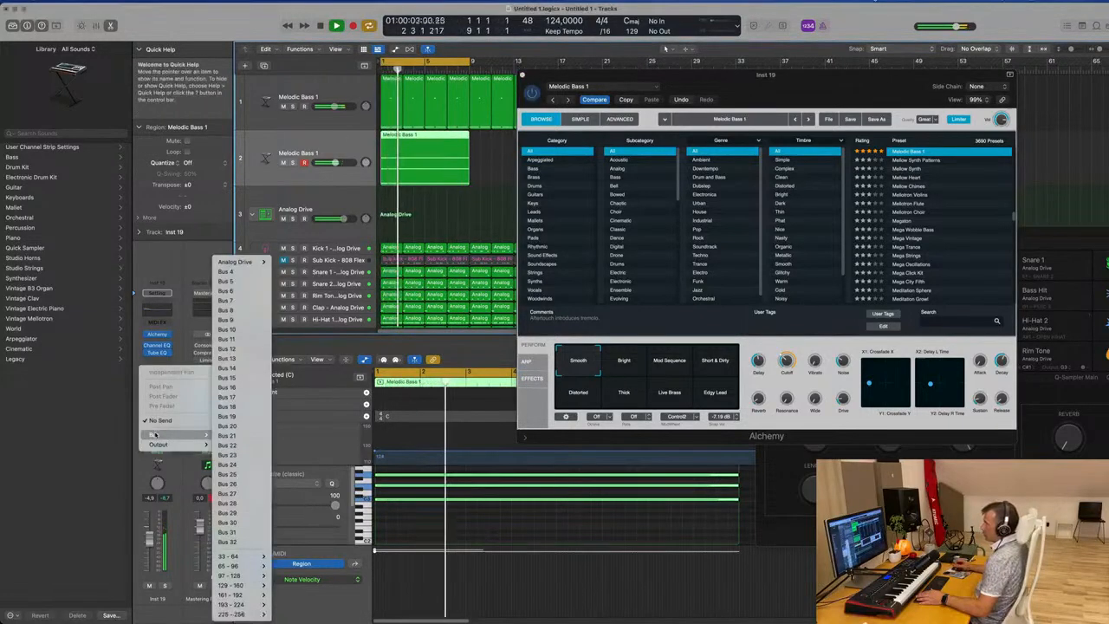
mouse_move(236, 262)
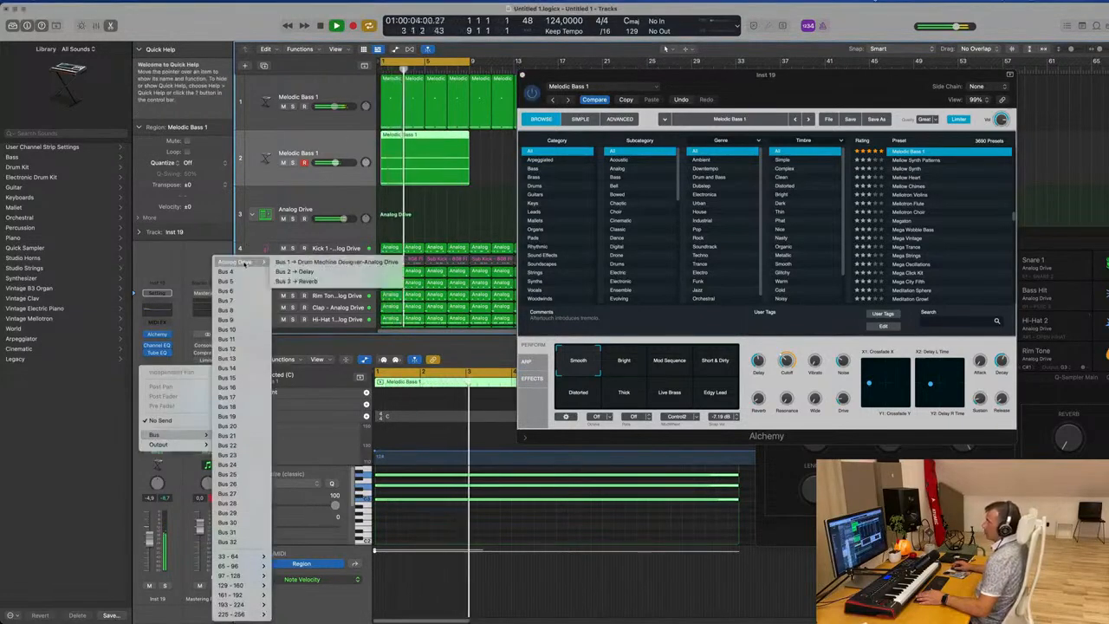
left_click(348, 270)
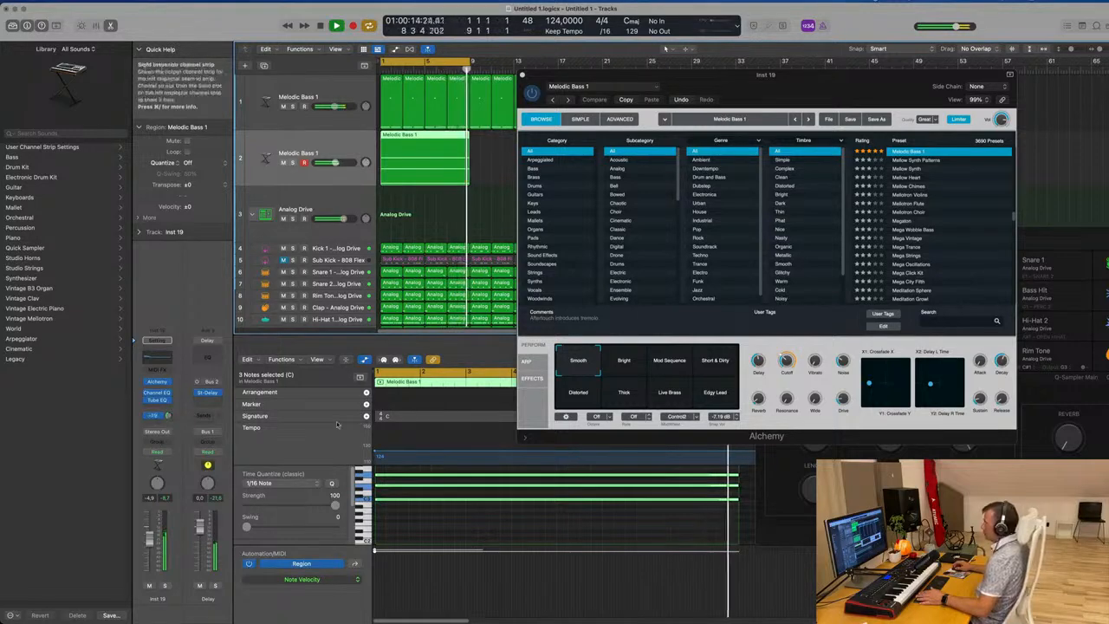
left_click_drag(787, 362, 787, 362)
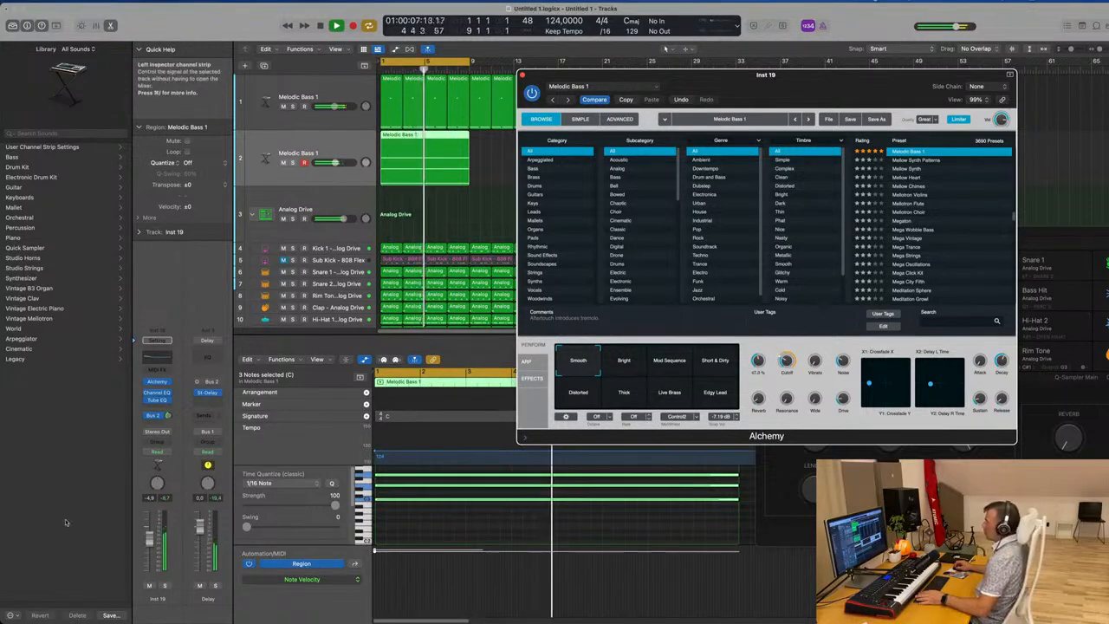
Lower the arpeggiated chord track's volume to about -6.4 dB and repeat its eight-bar region three times
left_click(149, 542)
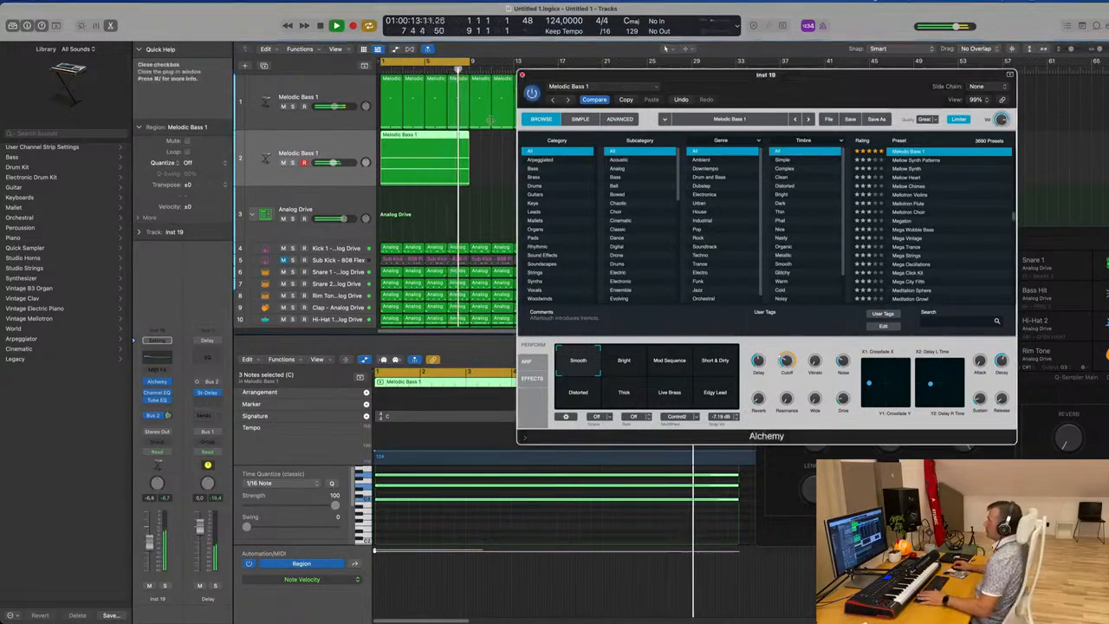
left_click(524, 76)
key("super+r")
key("super+r")
key("super+r")
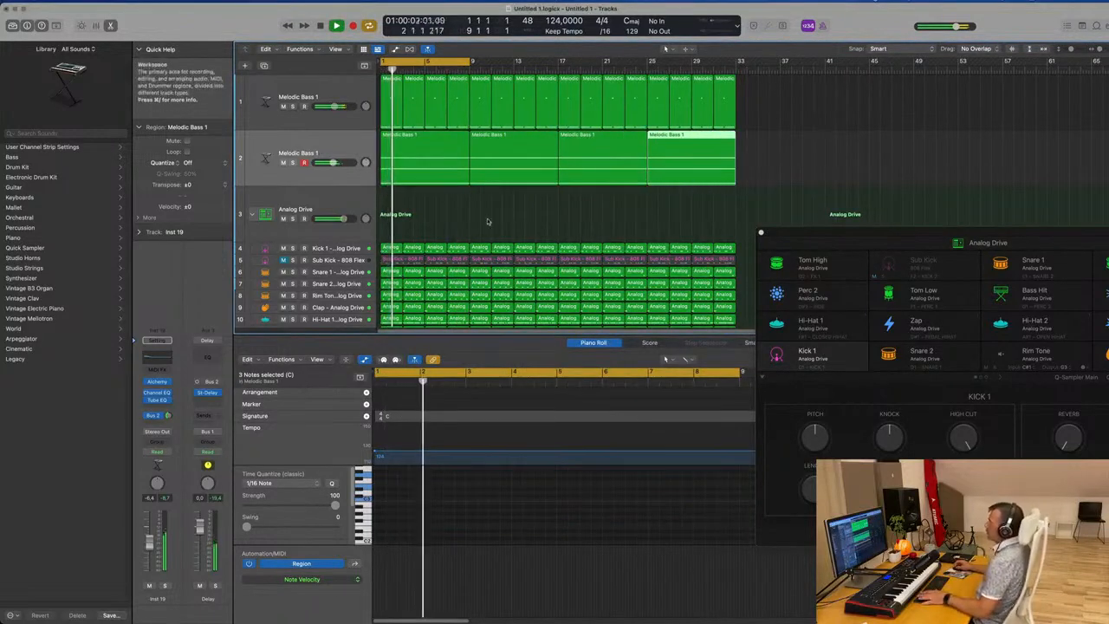
Duplicate the chord track and raise the low-cut frequency in the original chord track's Channel EQ
left_click(350, 145)
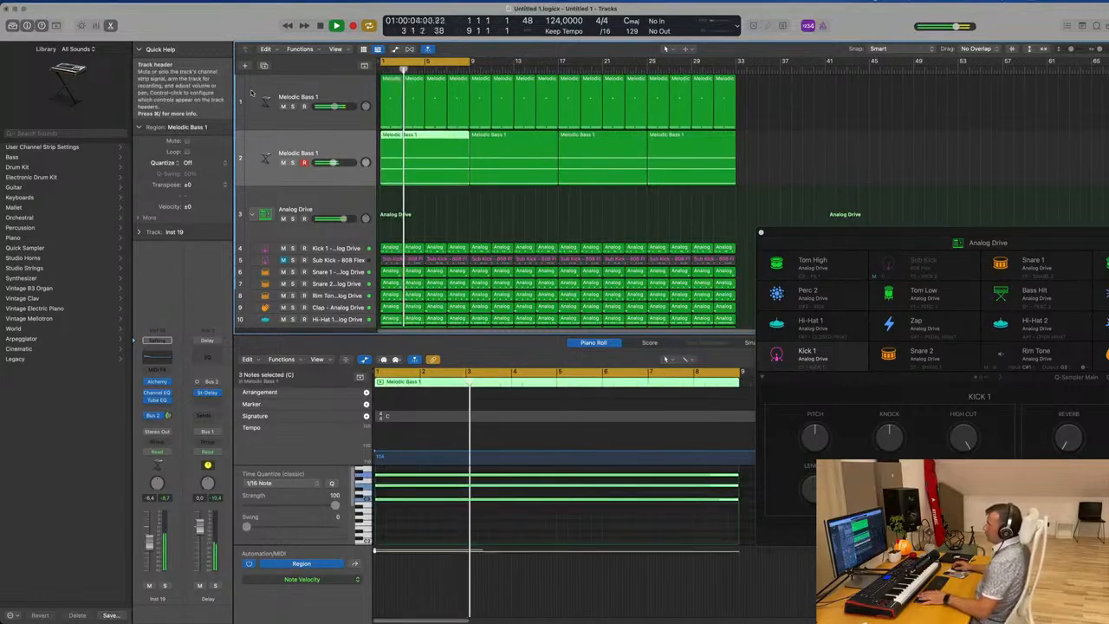
key("super+d")
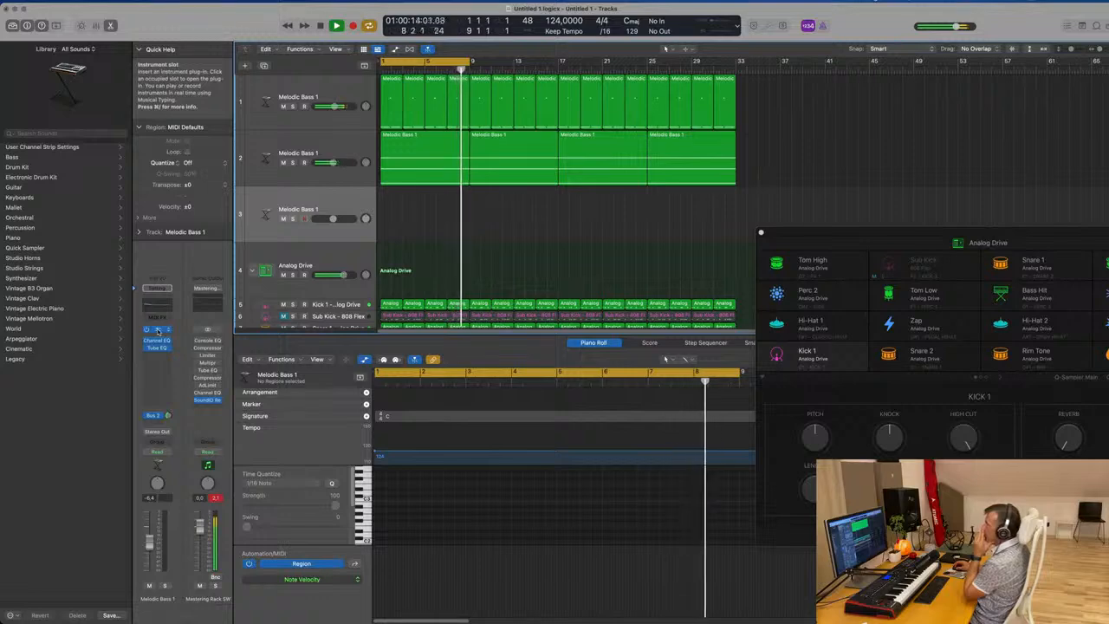
left_click(344, 141)
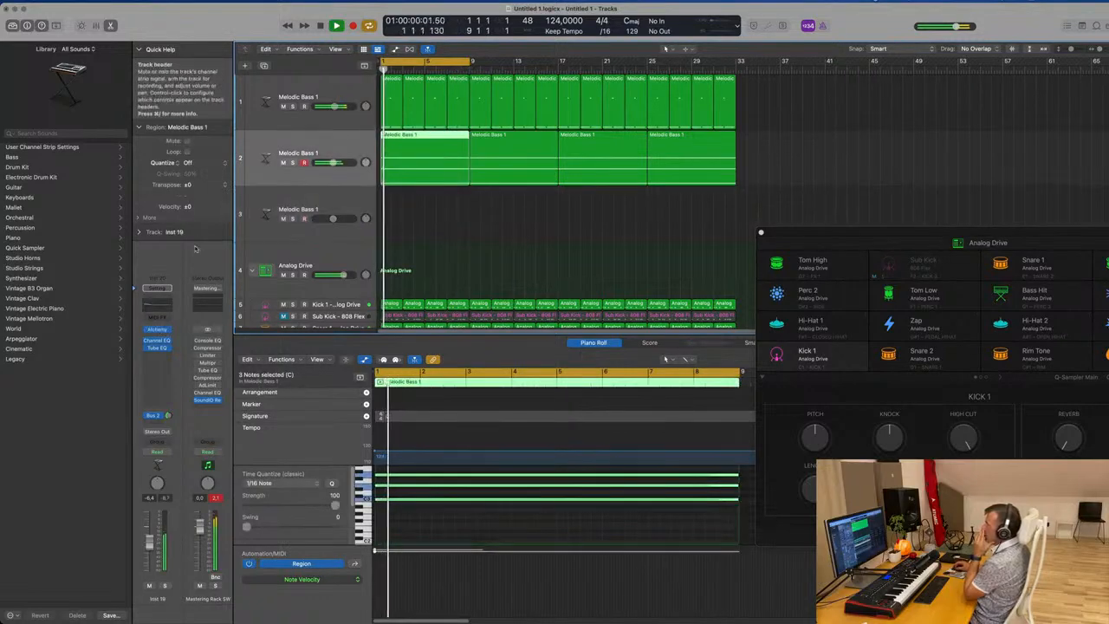
left_click(157, 341)
left_click_drag(370, 164, 520, 223)
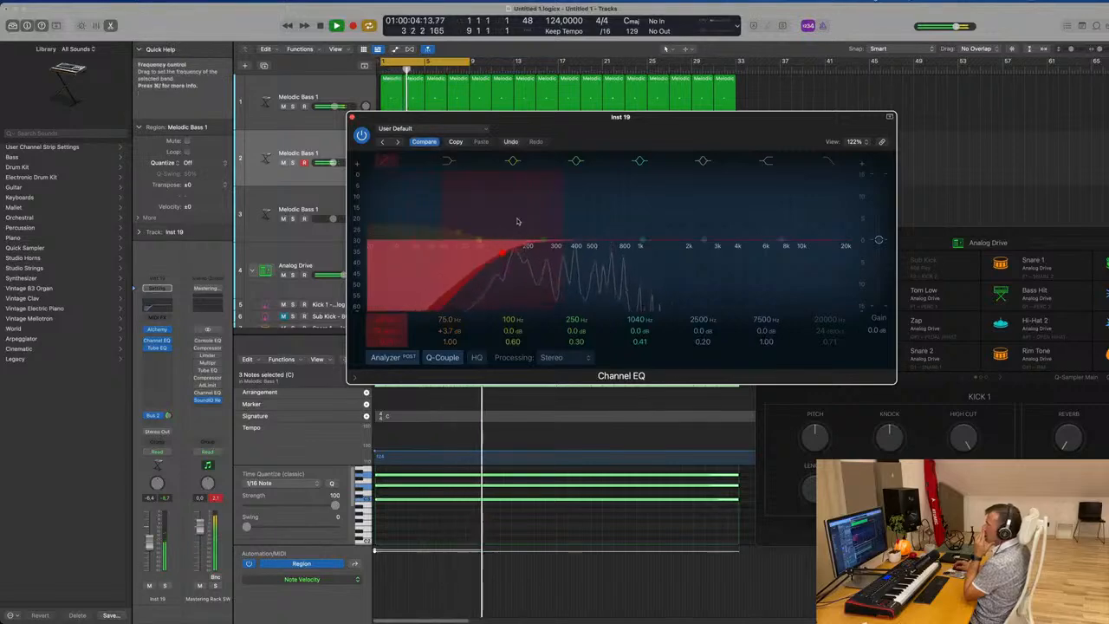
left_click(351, 117)
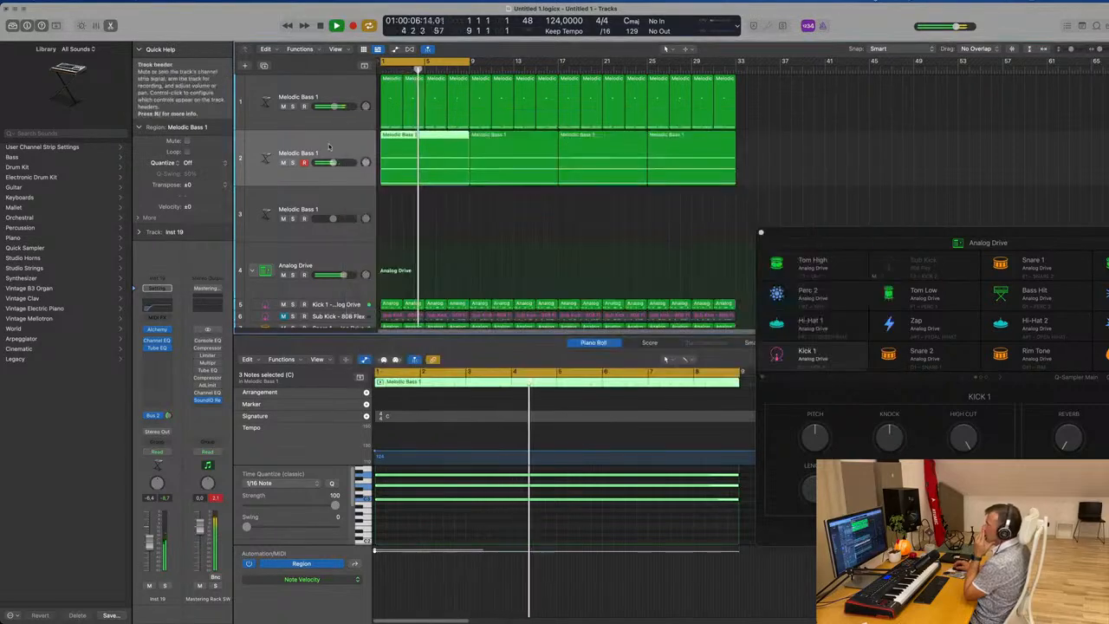
Raise the low-cut frequency in the Channel EQ of the duplicated, empty Alchemy track
left_click(355, 204)
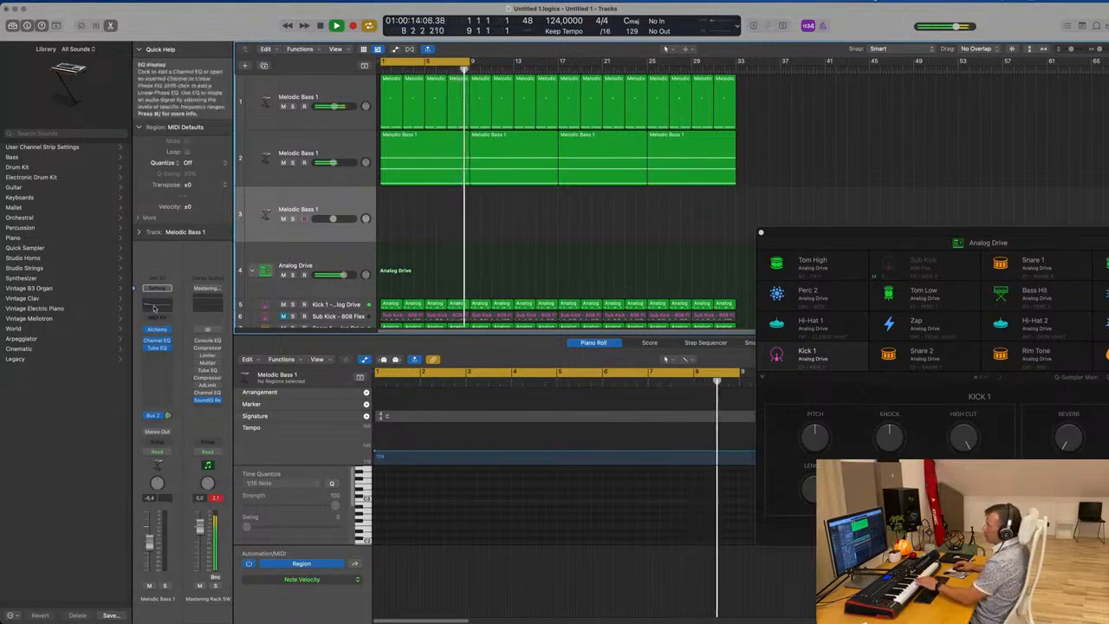
left_click(157, 332)
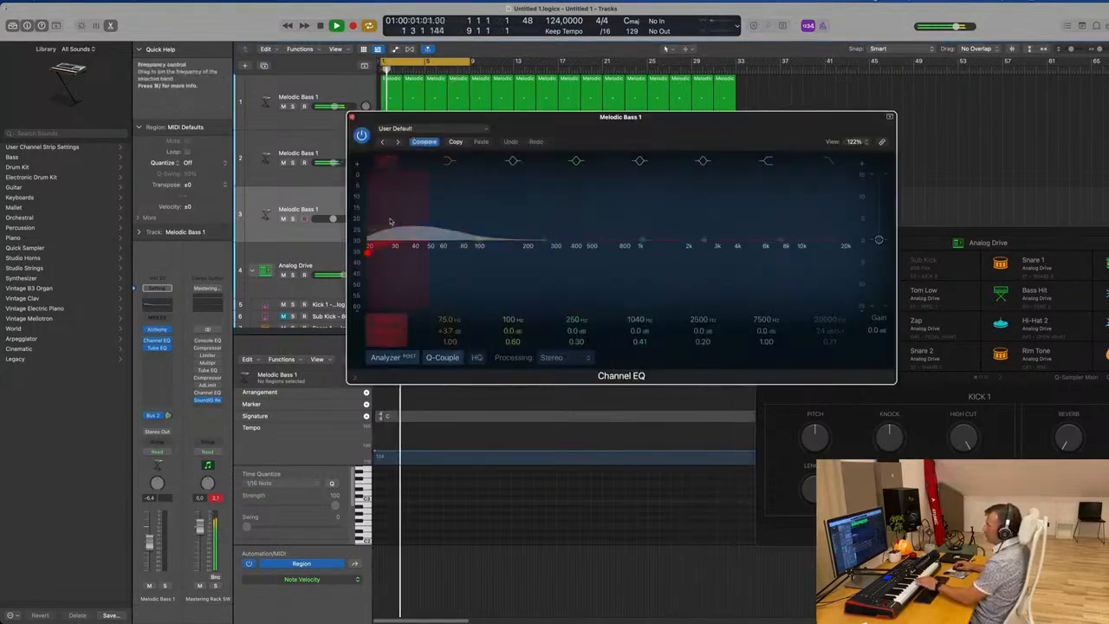
left_click_drag(394, 221, 511, 220)
left_click(159, 340)
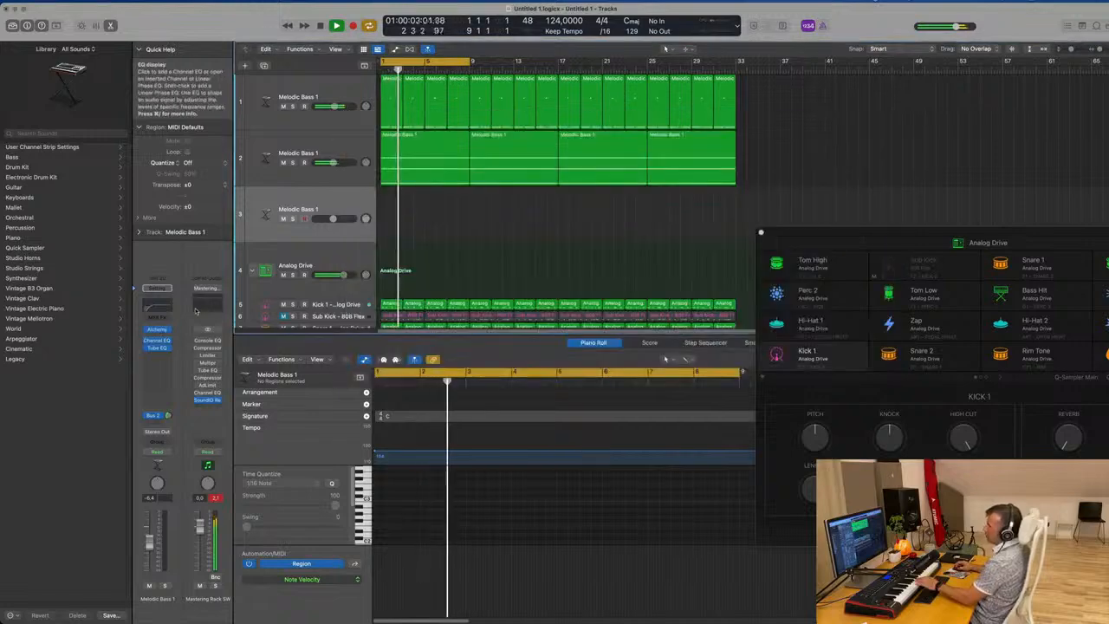
Filter the duplicated track's Alchemy presets to Pads, sort them by rating and load Perfect Pad 02
left_click(159, 330)
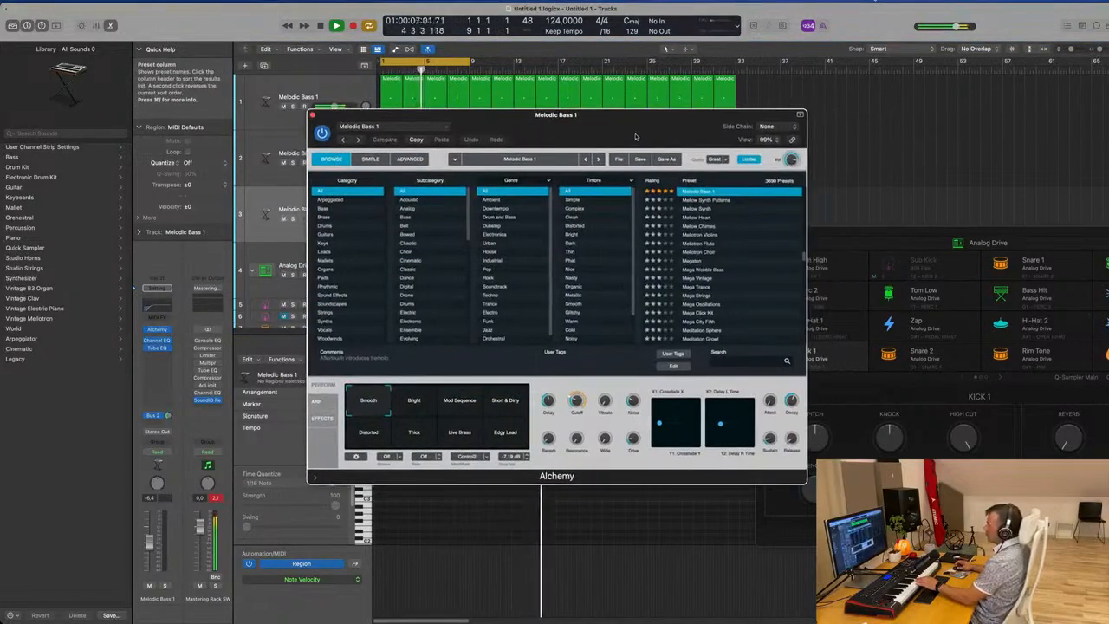
left_click(322, 278)
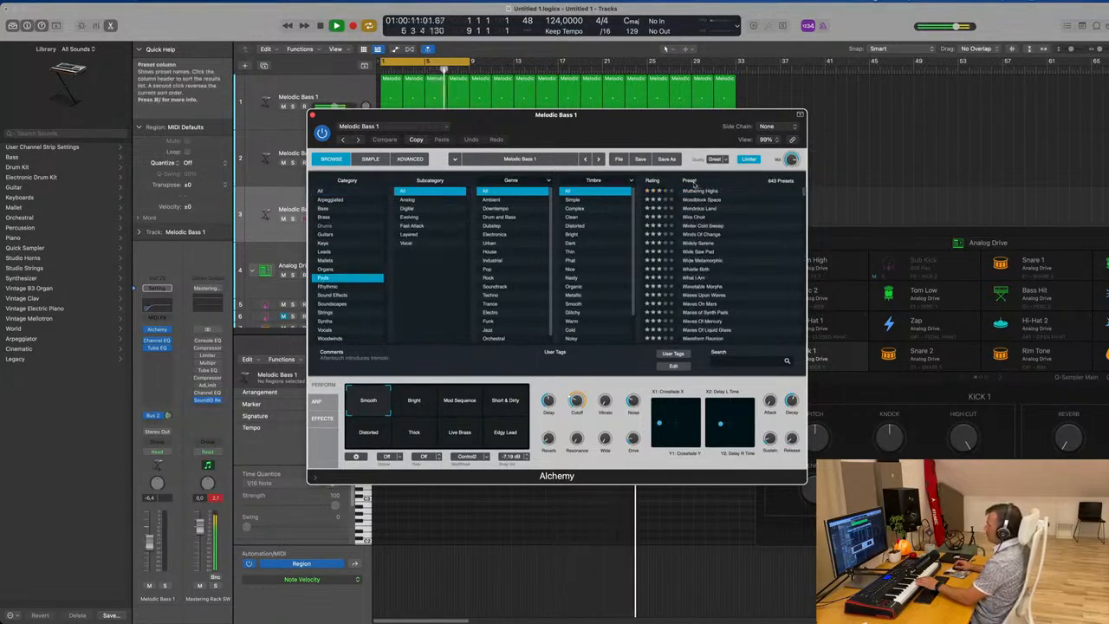
left_click(664, 180)
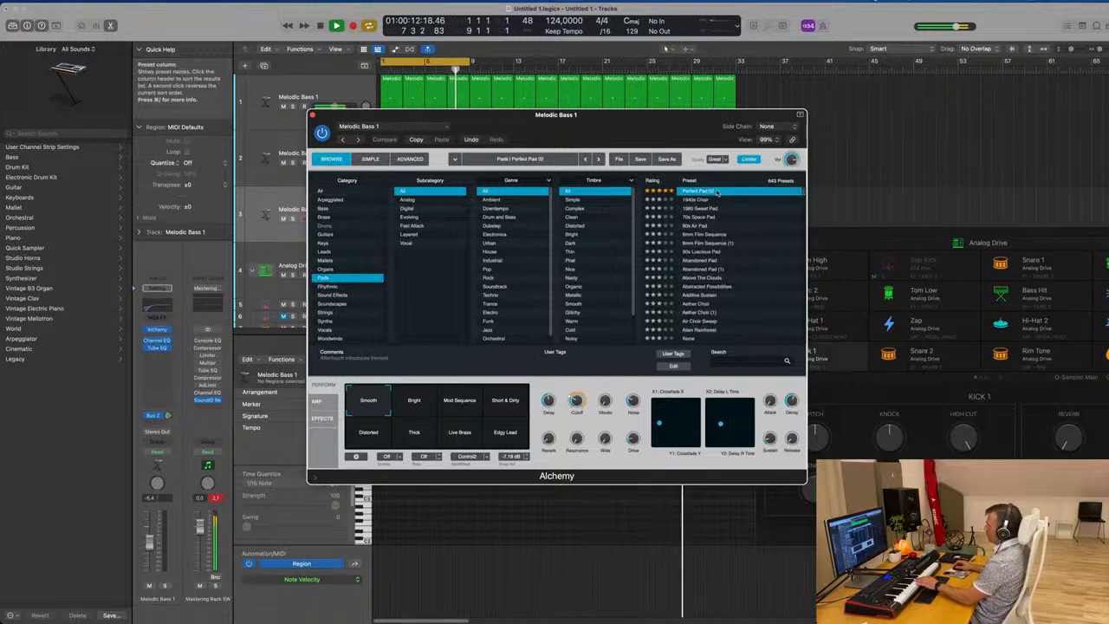
Audition Perfect Pad 02's Flanger, Warm, Tremolo and Pulsing snapshots, adjusting Amp LFO and the track volume to -4.0 dB
left_click(461, 404)
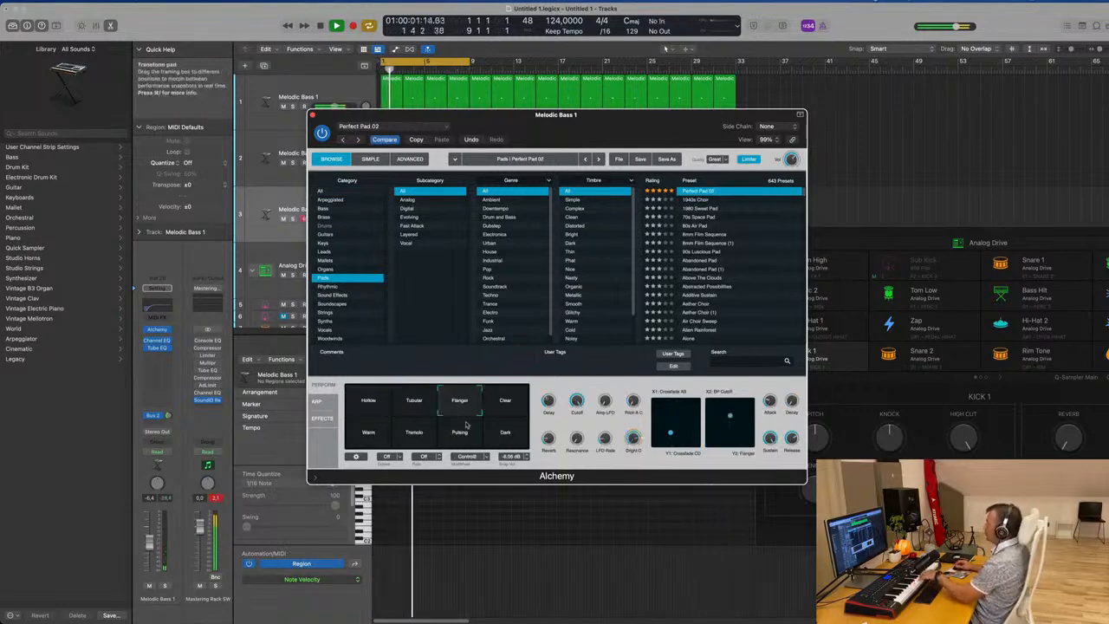
left_click(366, 440)
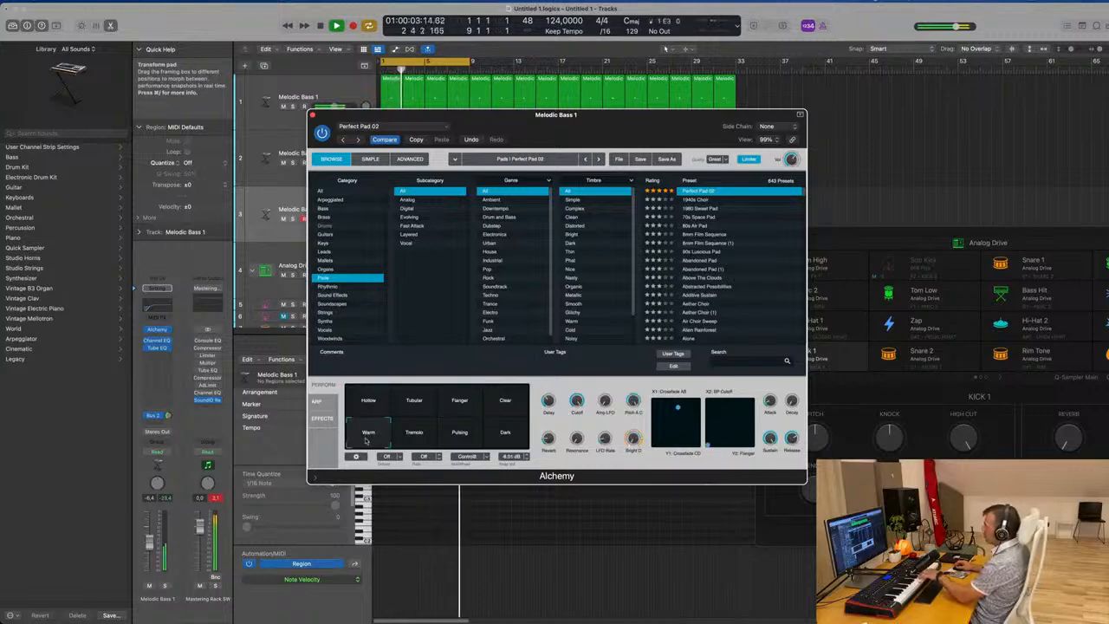
left_click(414, 437)
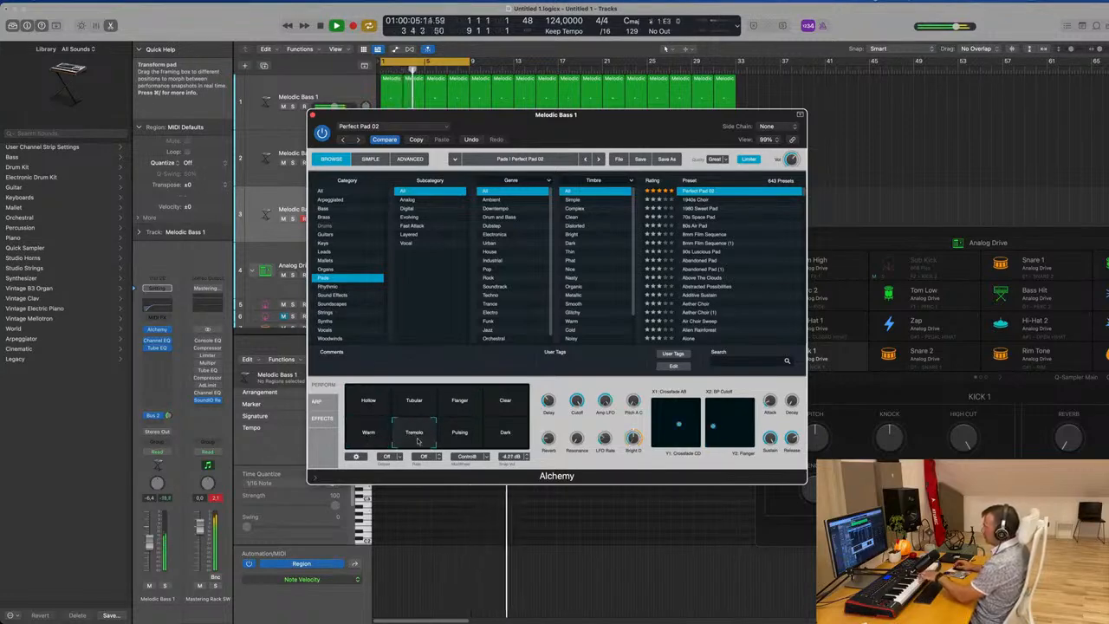
left_click(464, 439)
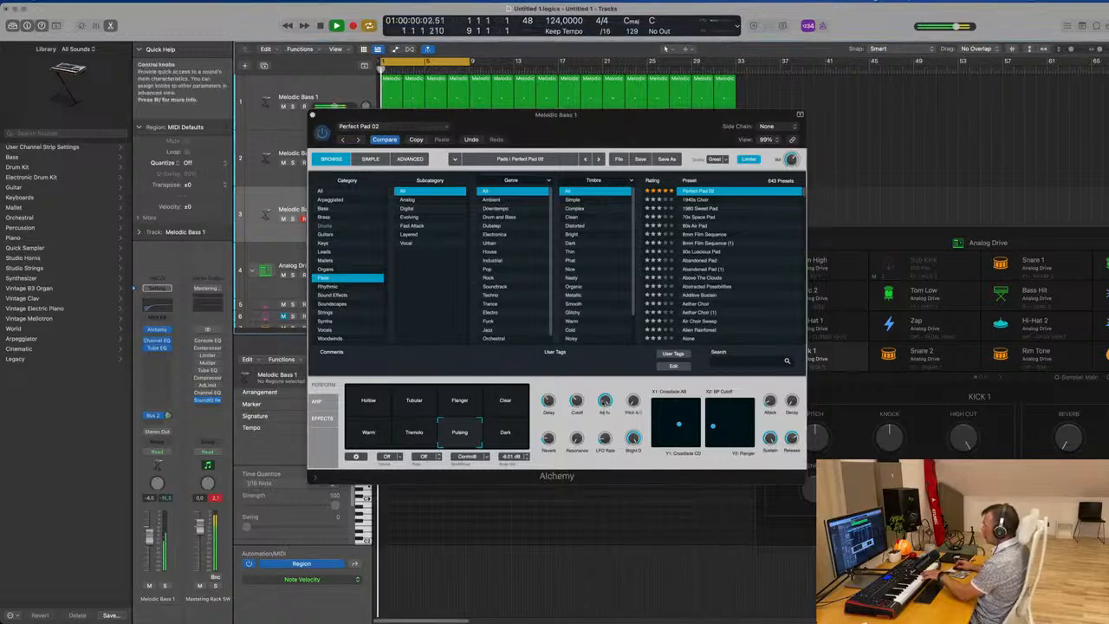
left_click(605, 401)
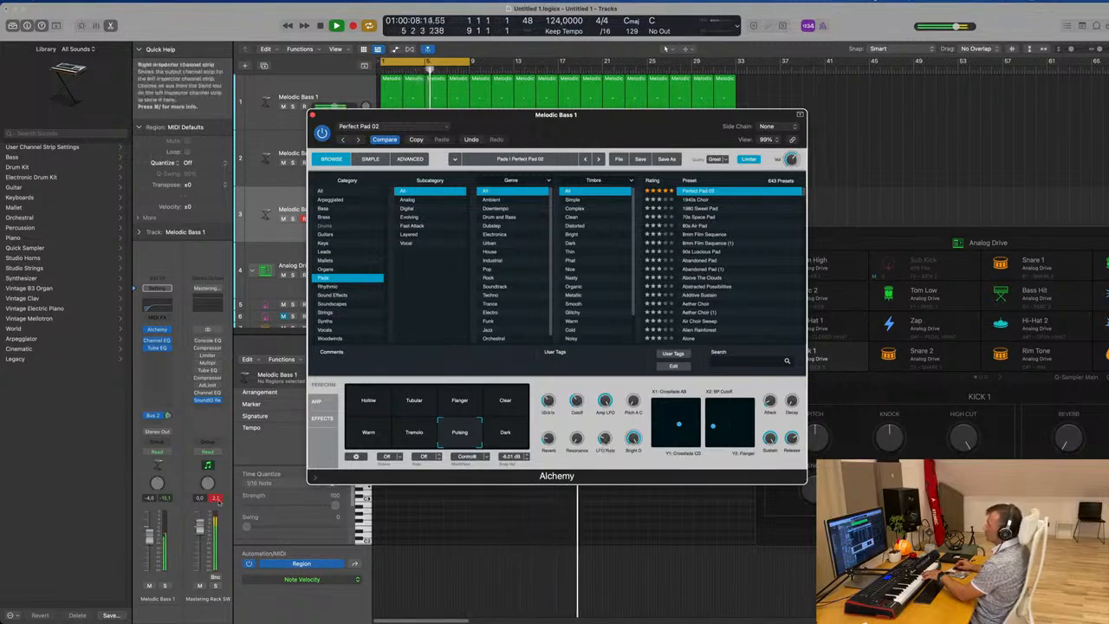
left_click(266, 463)
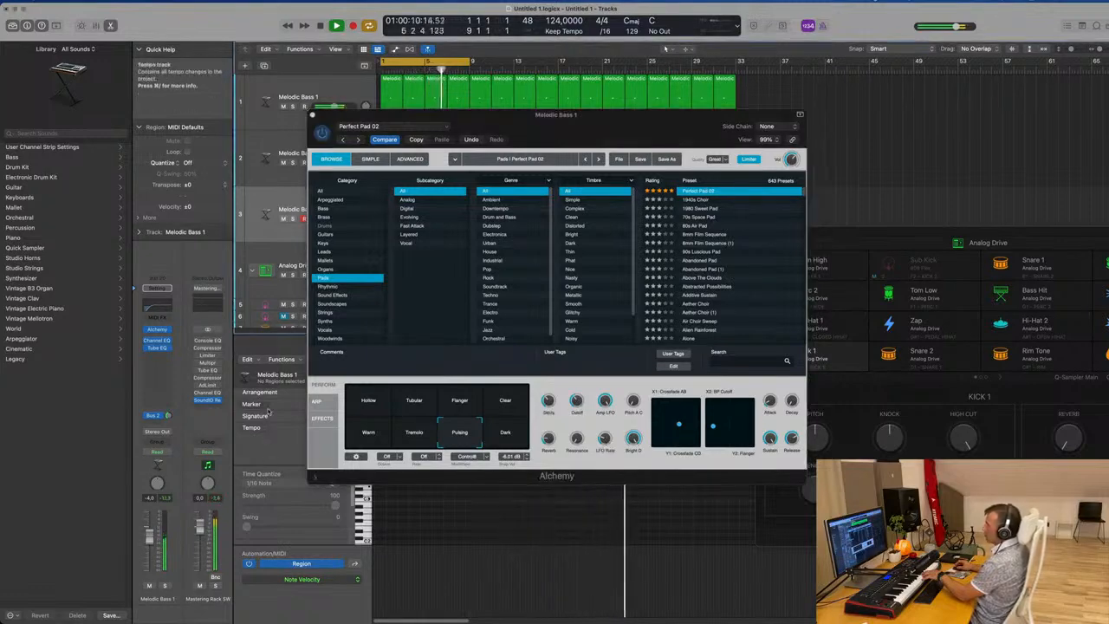
Try the Warm, Tremolo, Dark, Clear and Flanger snapshots of Perfect Pad 02 while playback runs
left_click(372, 435)
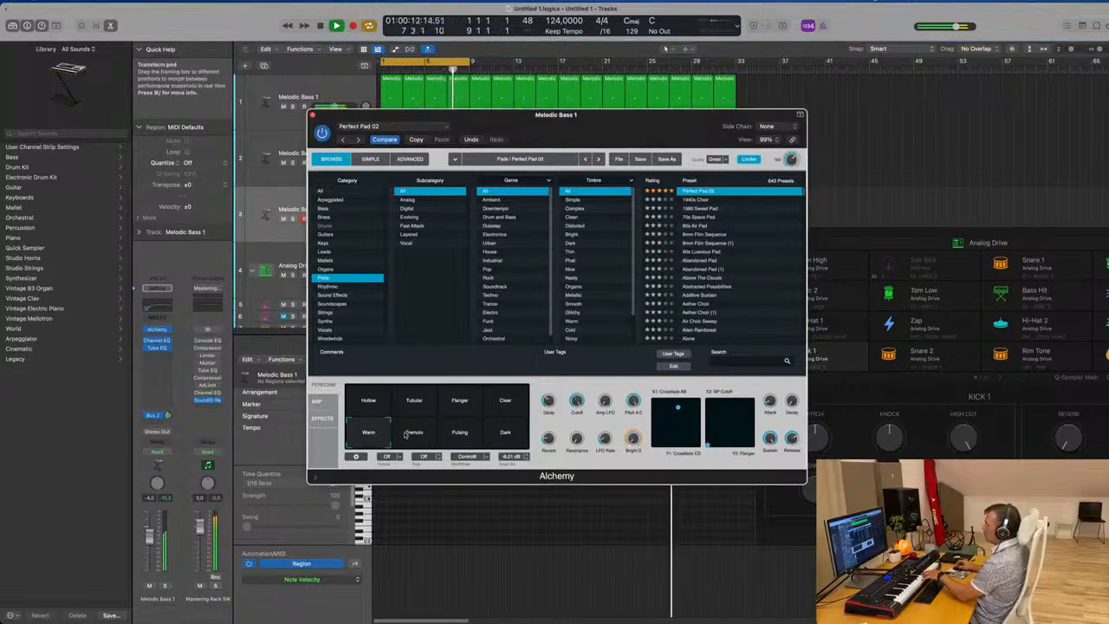
left_click(411, 436)
left_click(513, 436)
left_click(511, 401)
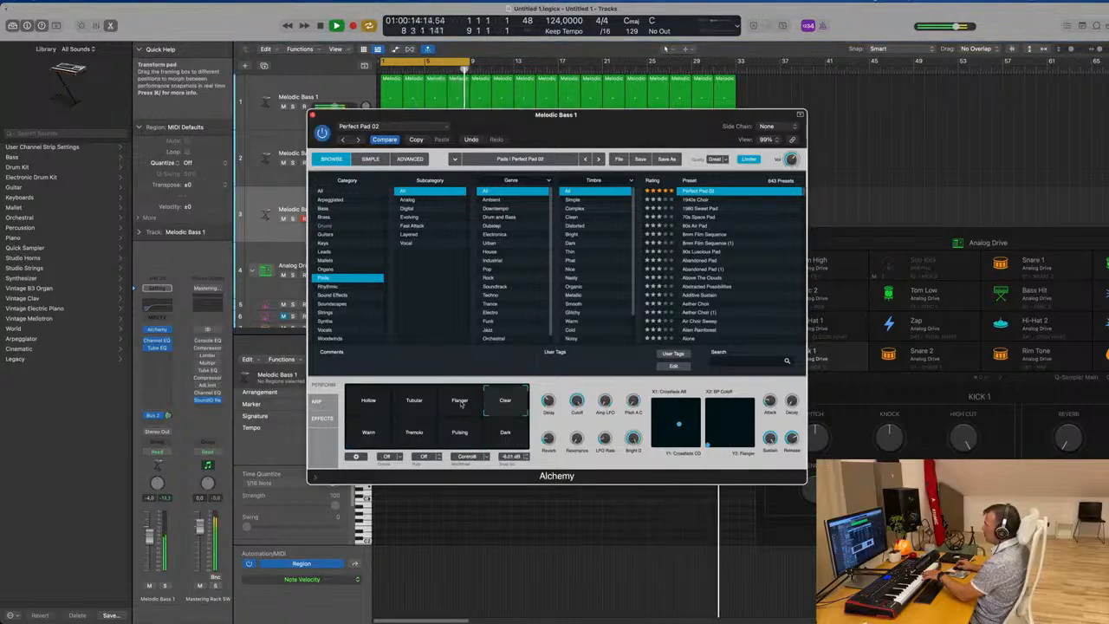
left_click(460, 401)
Sort the Pads presets by name and load Perfect Pad 01 on the new track
left_click(690, 181)
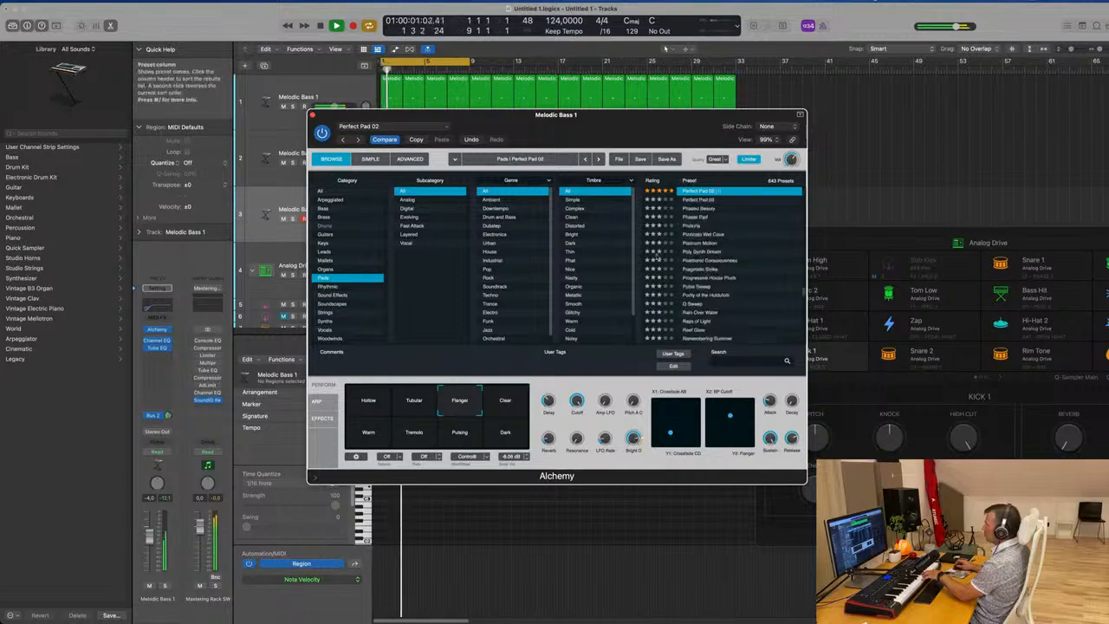
scroll(715, 246, "up", 3)
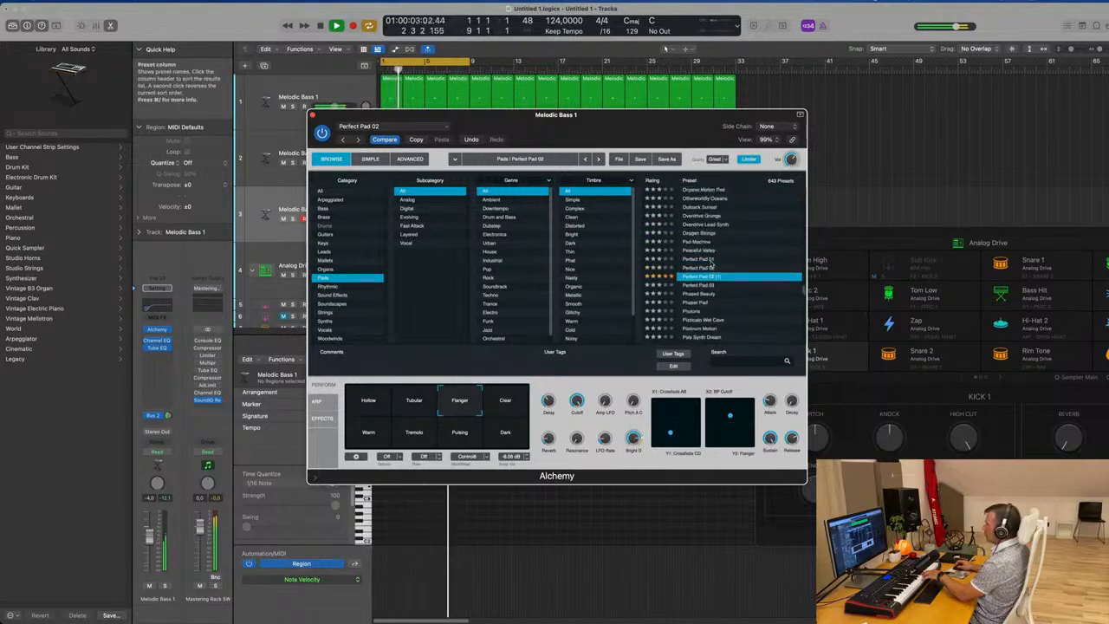
left_click(706, 259)
Audition the Rich, Stirred, Shaken, Gentle and Bold snapshots of Perfect Pad 01
left_click(433, 405)
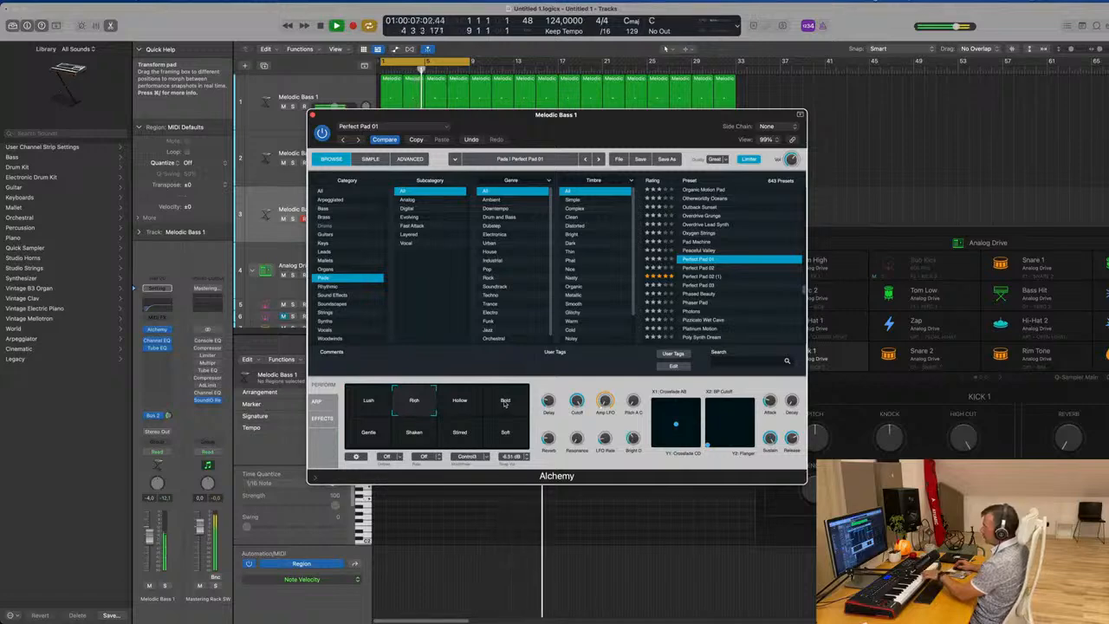
left_click(461, 432)
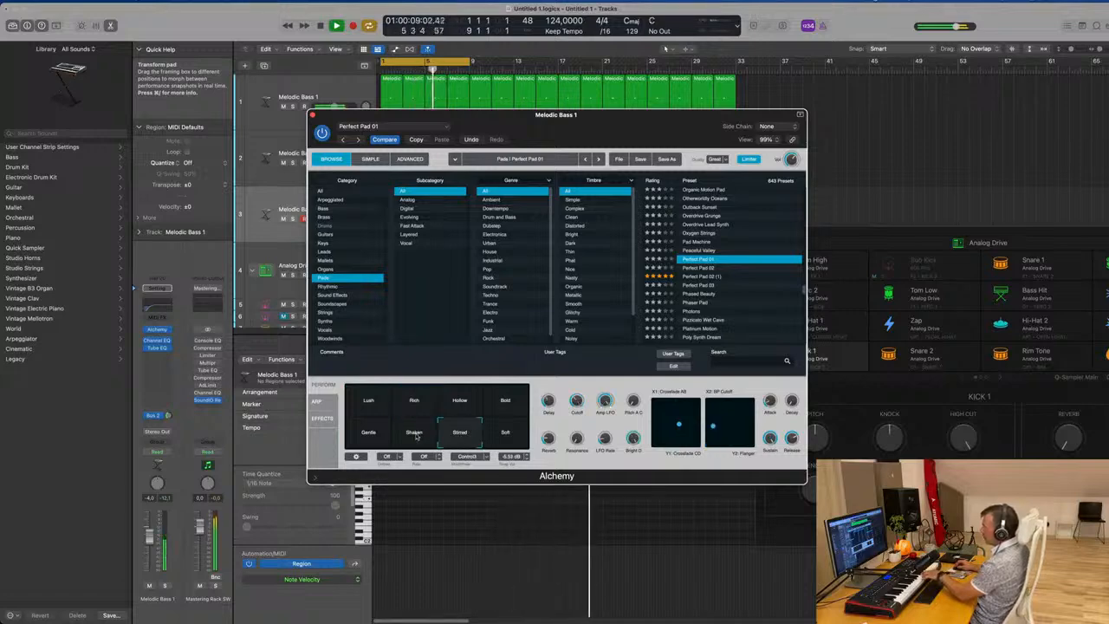
left_click(416, 435)
left_click(384, 436)
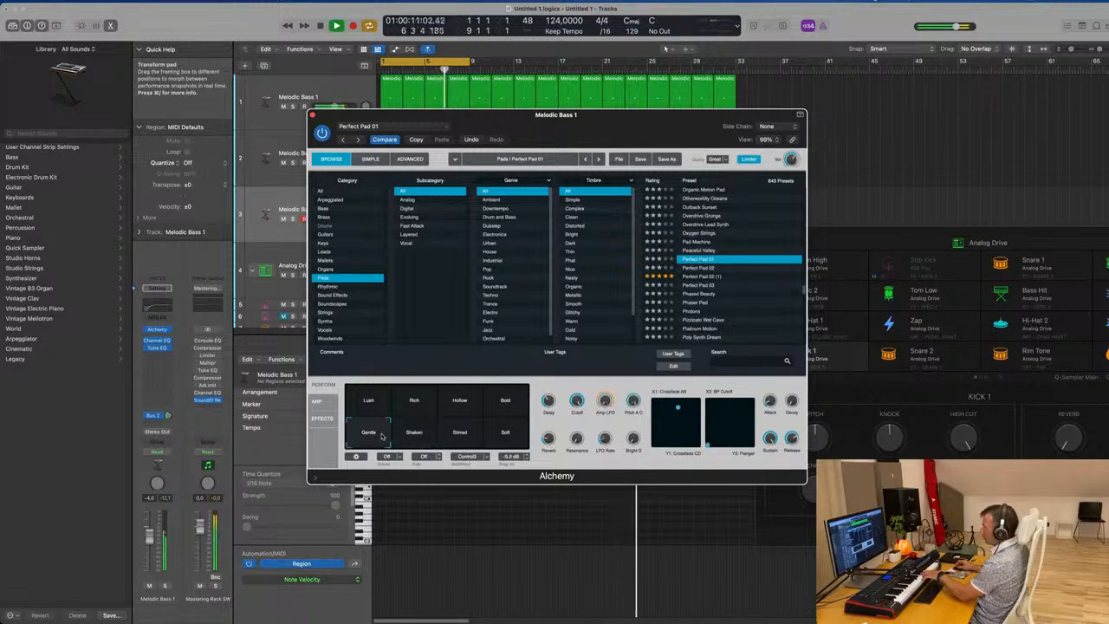
left_click(420, 436)
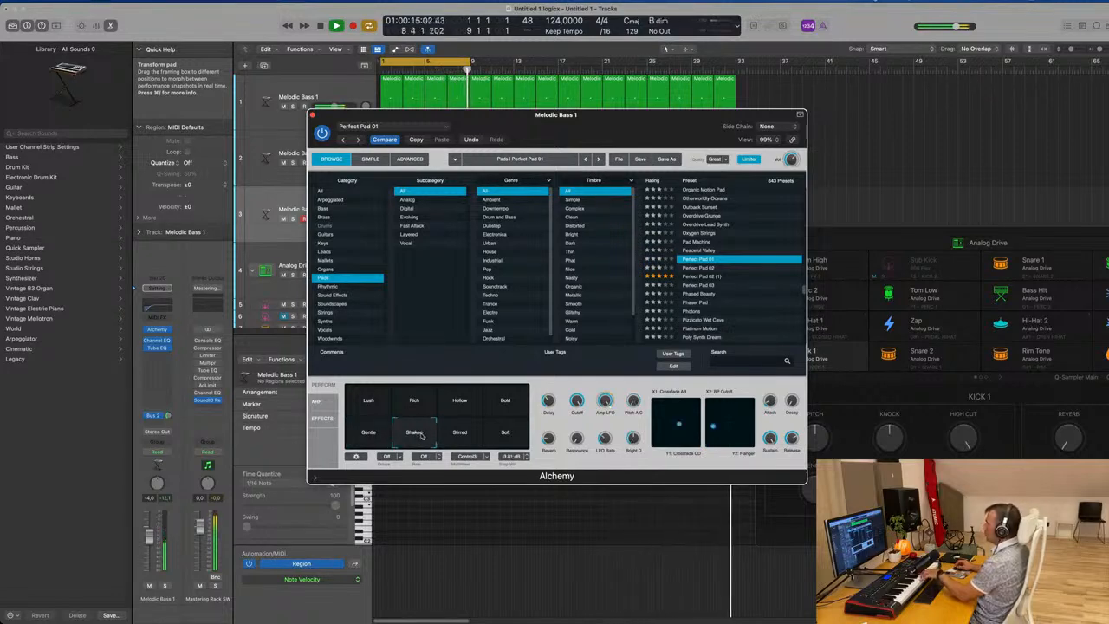
left_click(508, 401)
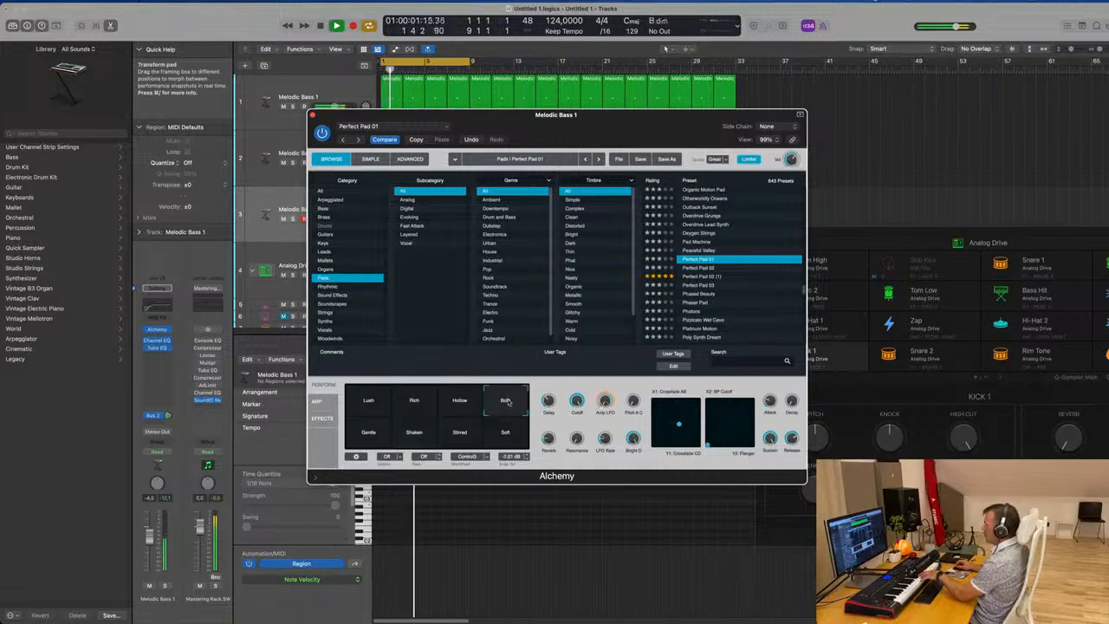
Compare Perfect Pad 01's Shaken, Stirred, Soft and Gentle snapshots against each other during playback
left_click(425, 437)
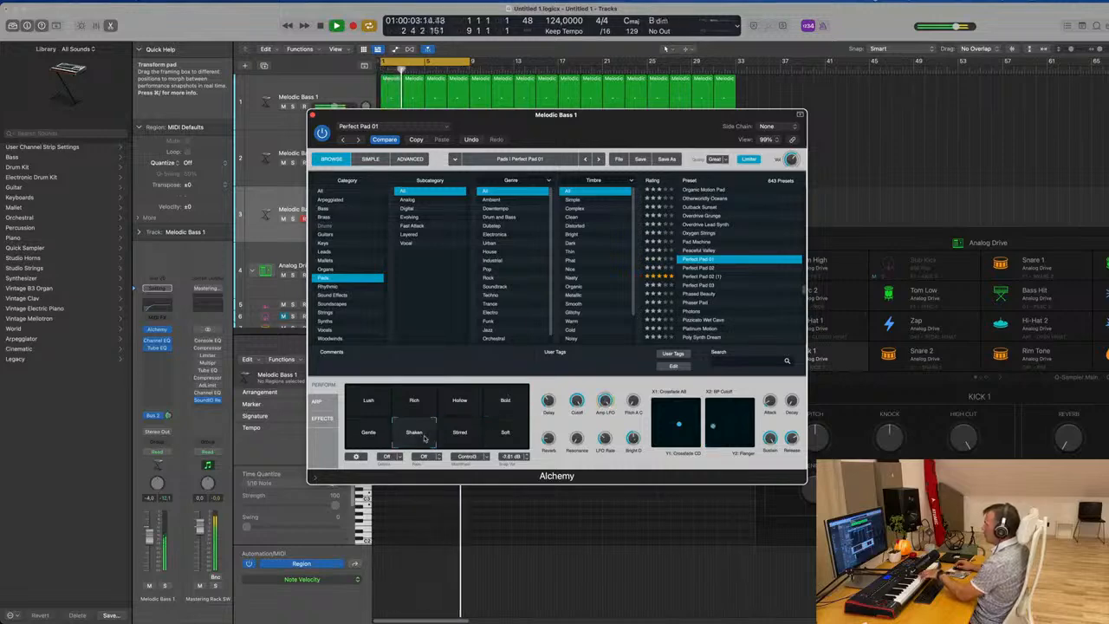
left_click(451, 436)
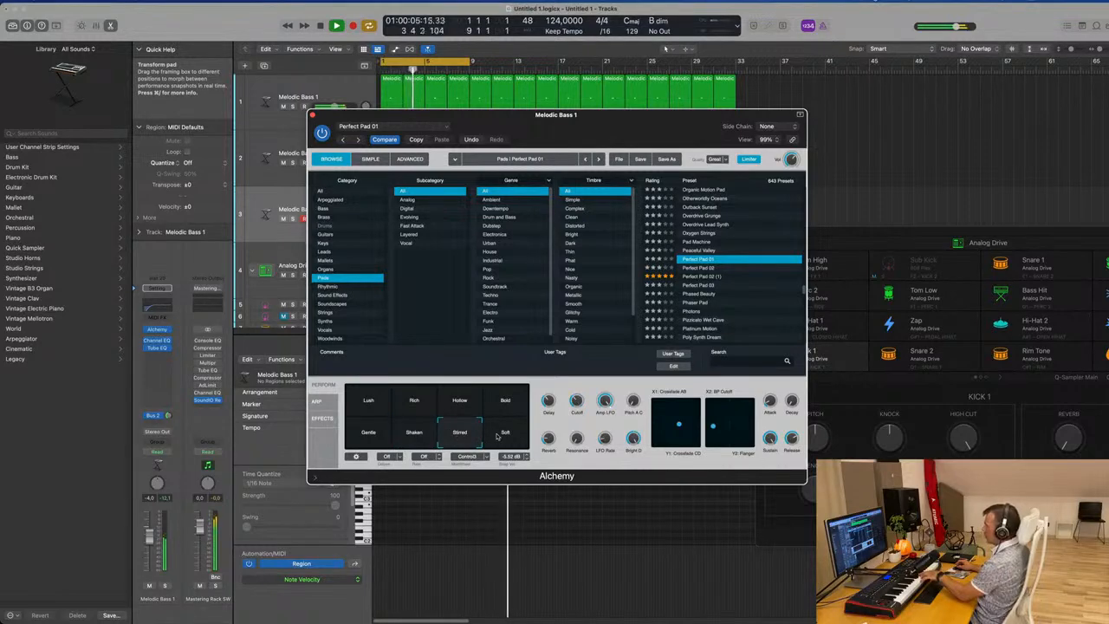
left_click(499, 437)
left_click(356, 433)
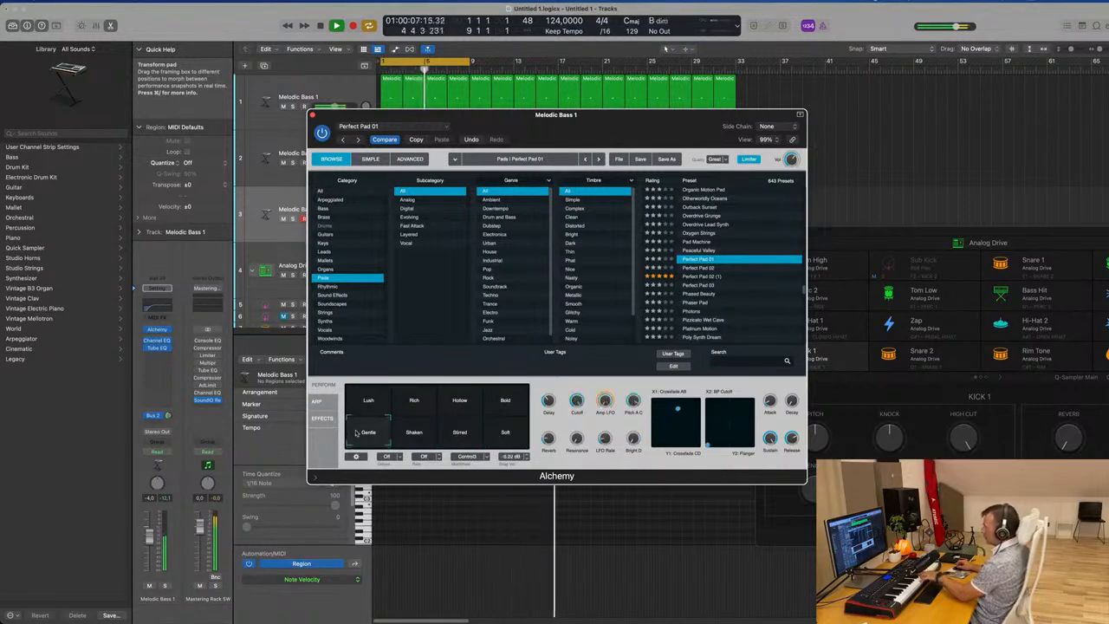
left_click(460, 438)
left_click(506, 444)
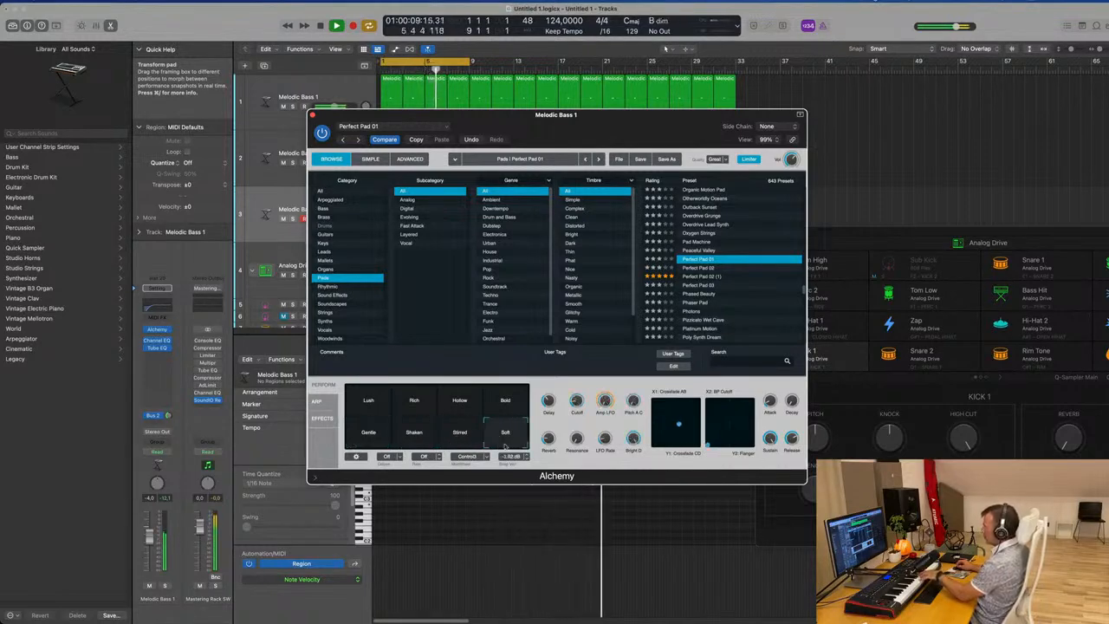
Choose the Bold snapshot for Perfect Pad 01, raise the pad track's volume to about -0.2 dB and uncover the tracks
left_click(511, 404)
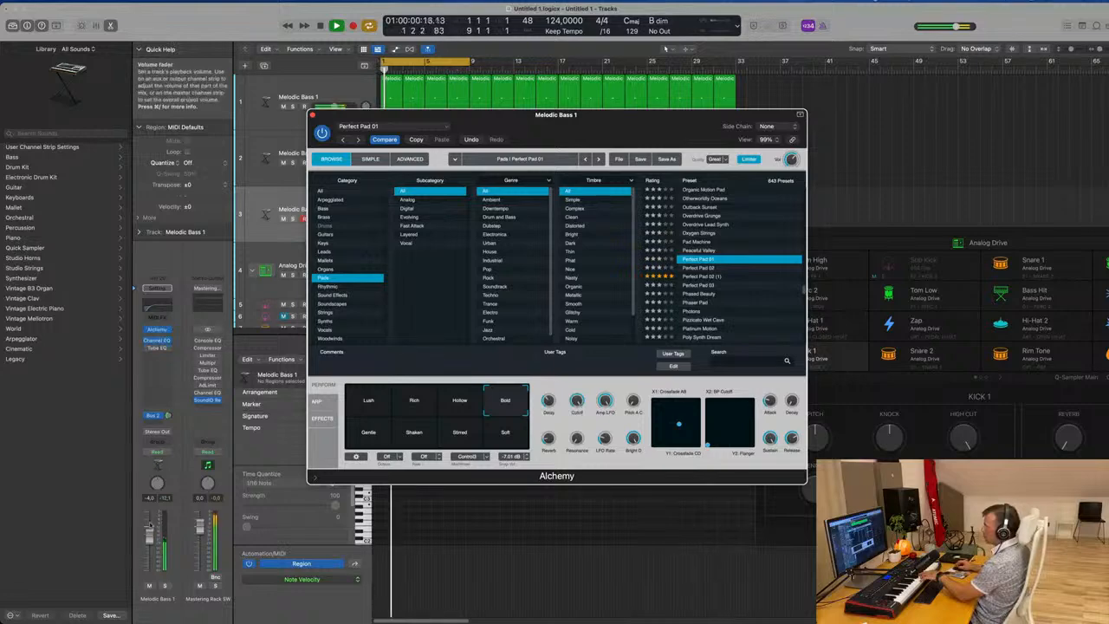
left_click(150, 517)
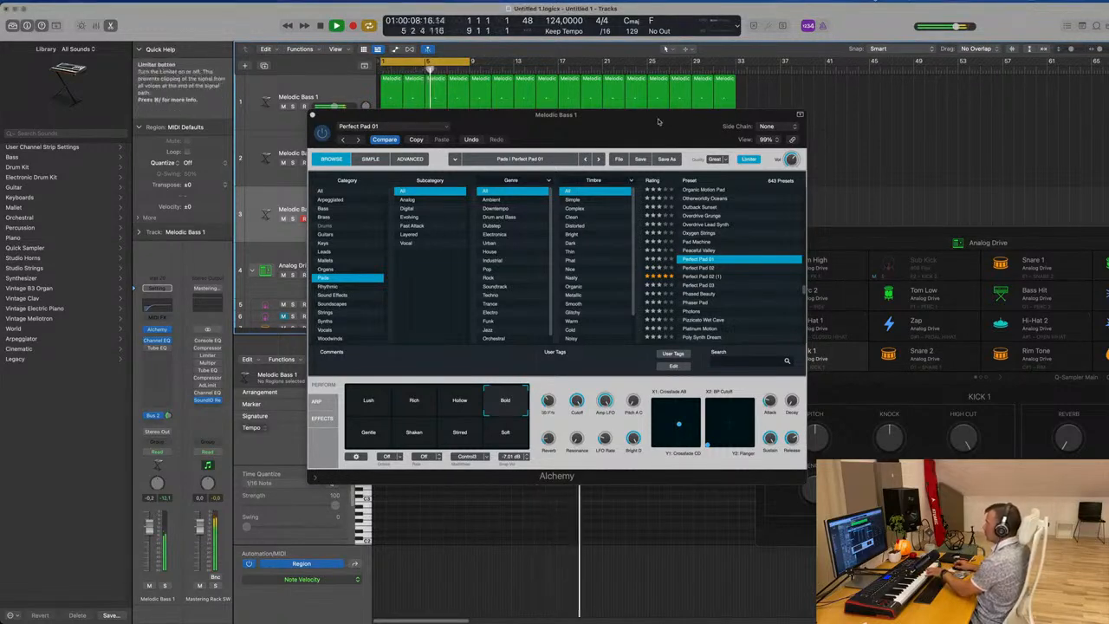
left_click_drag(658, 122, 852, 161)
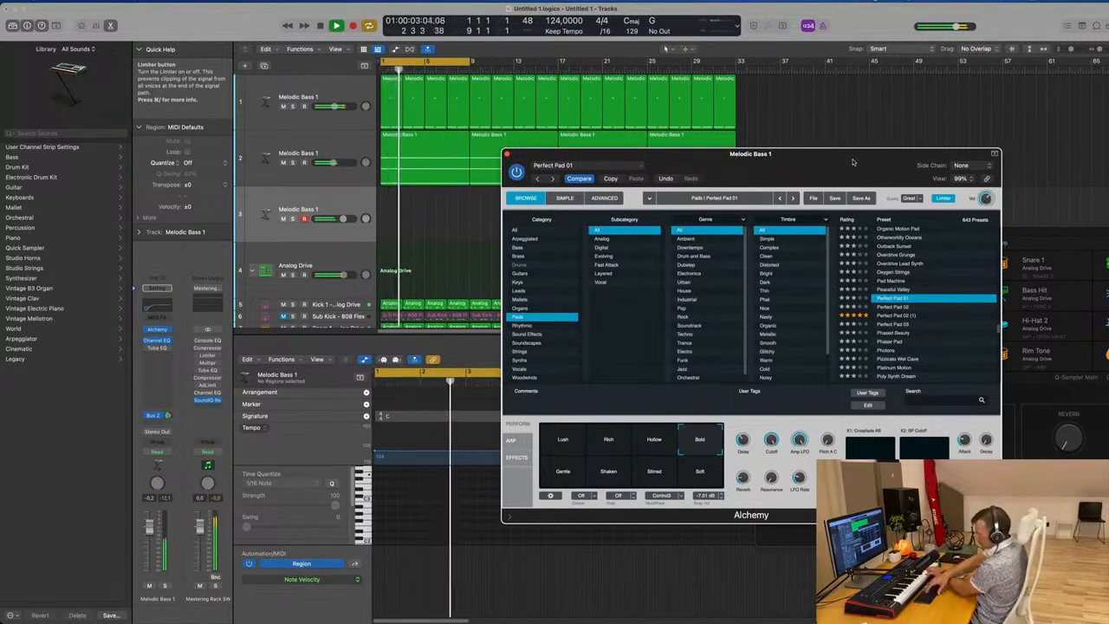
Record a two-chord pad part on track 3, move the recorded region to bar 1 and close the Alchemy window
key("r")
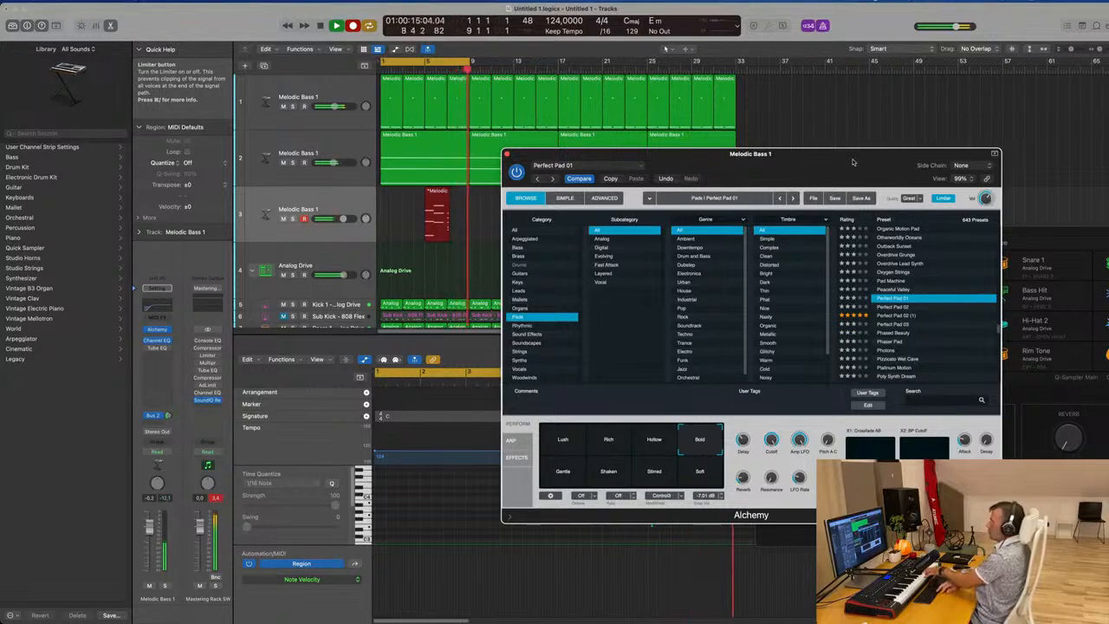
key("space")
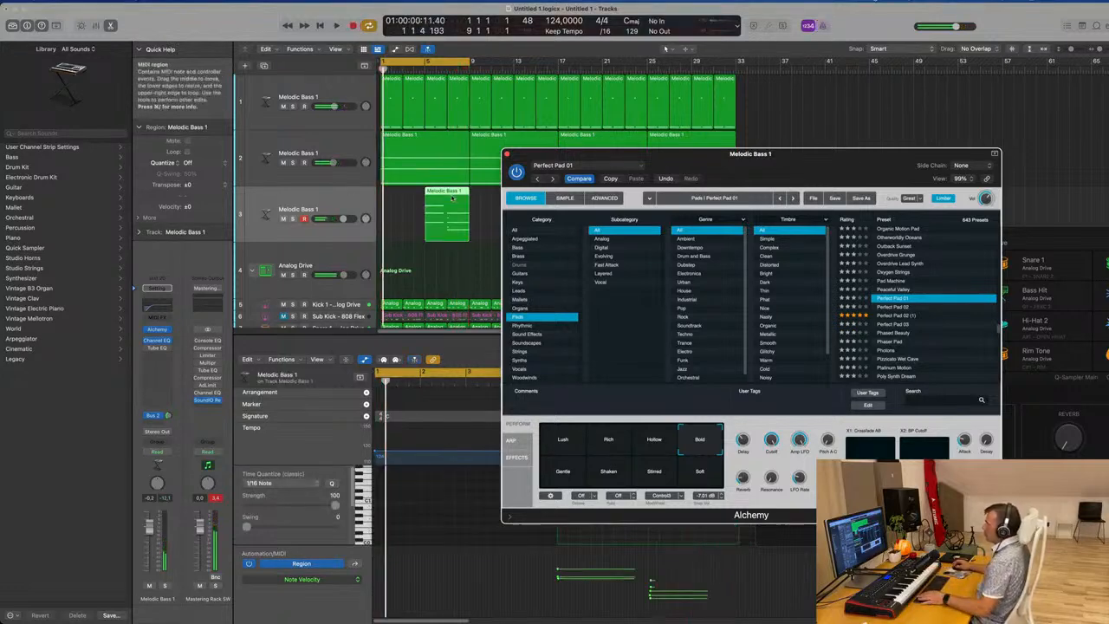
left_click_drag(451, 197, 405, 197)
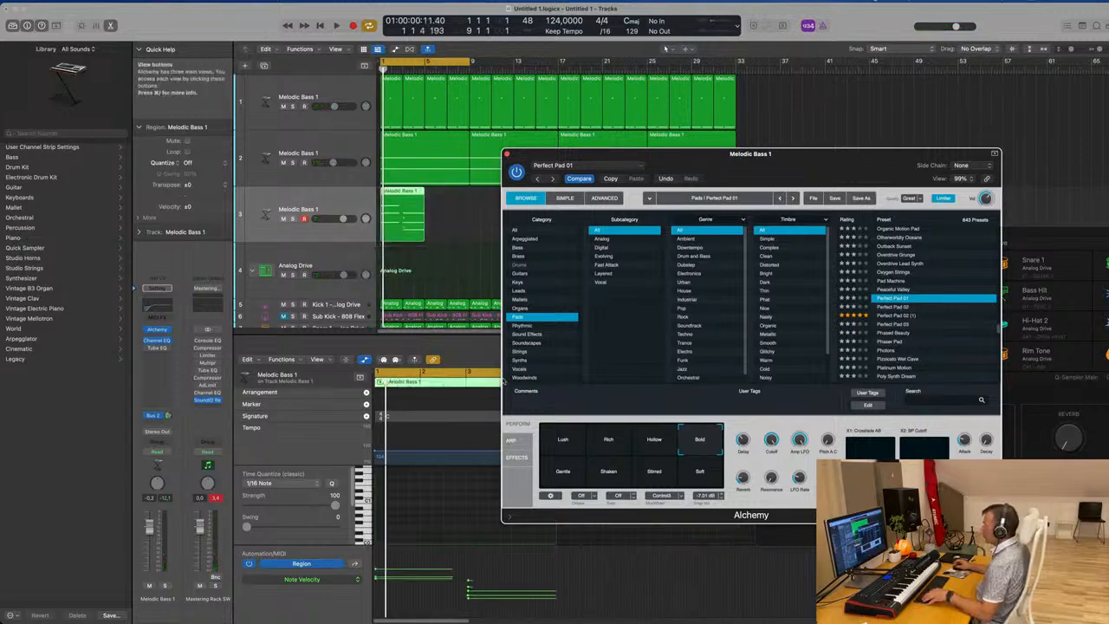
left_click(508, 155)
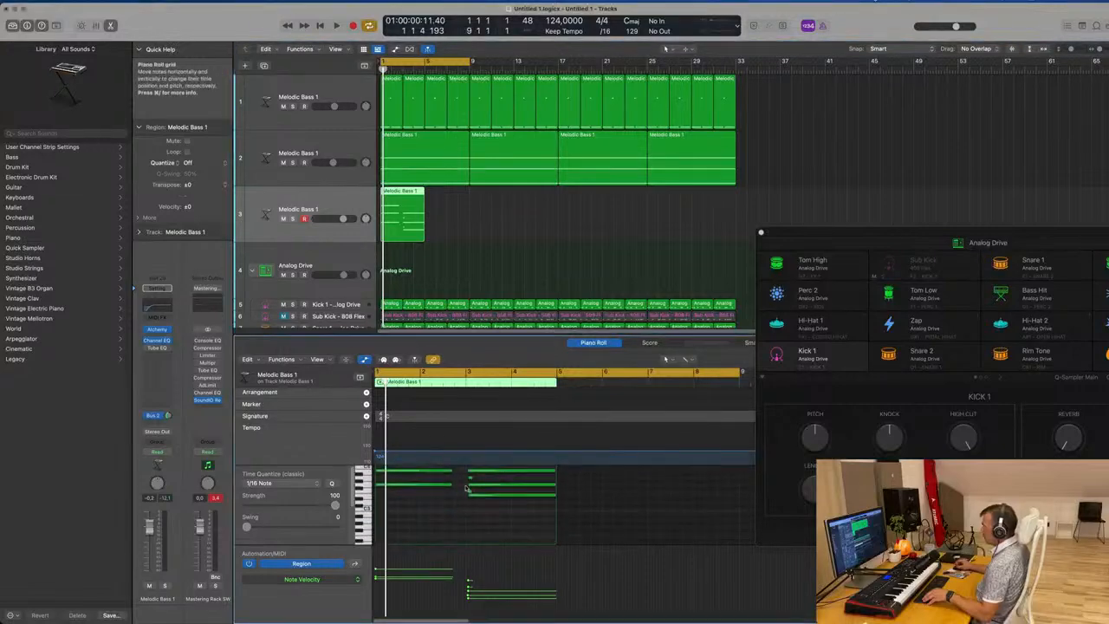
Delete the stray short note in the pad region and fit its two chords to bars 1–3 and 3–5
left_click(481, 495)
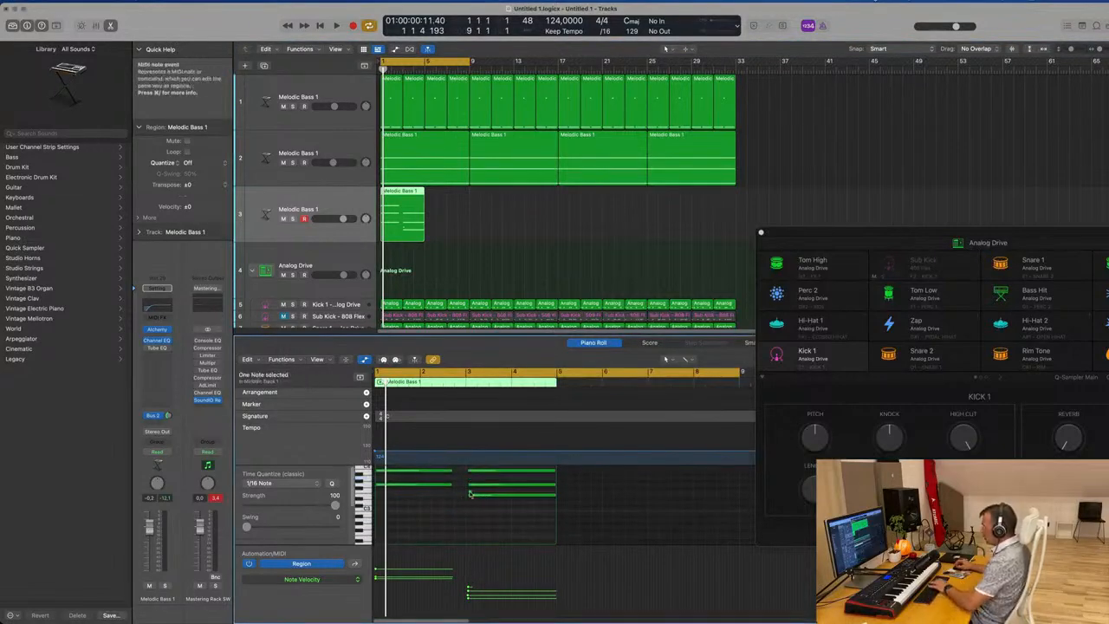
left_click_drag(485, 469, 448, 508)
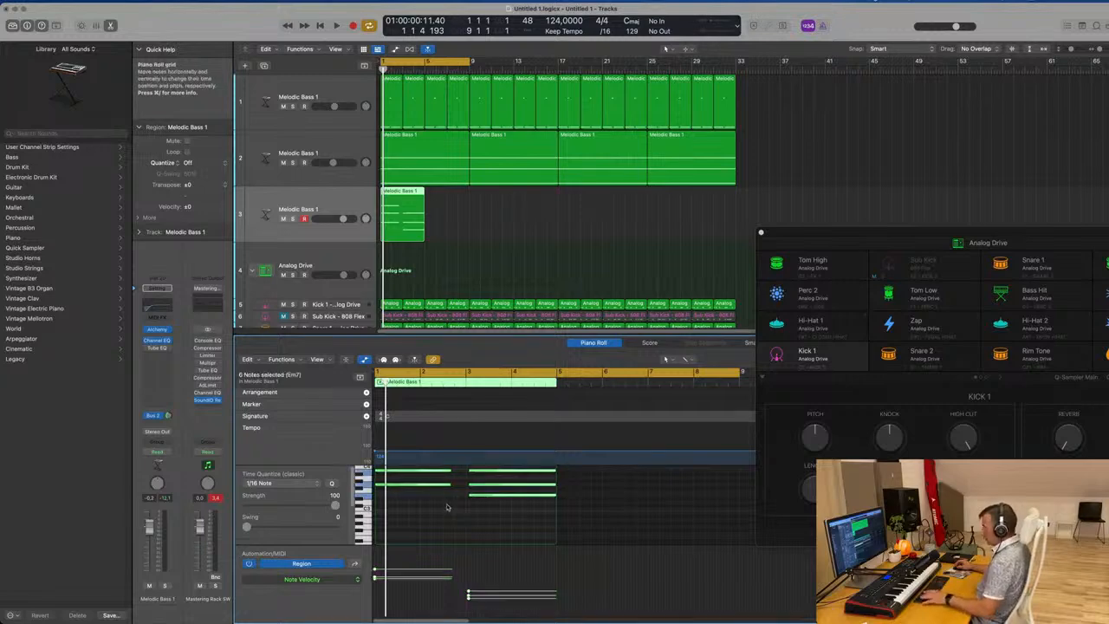
scroll(452, 521, "up", 2)
left_click_drag(492, 473, 493, 526)
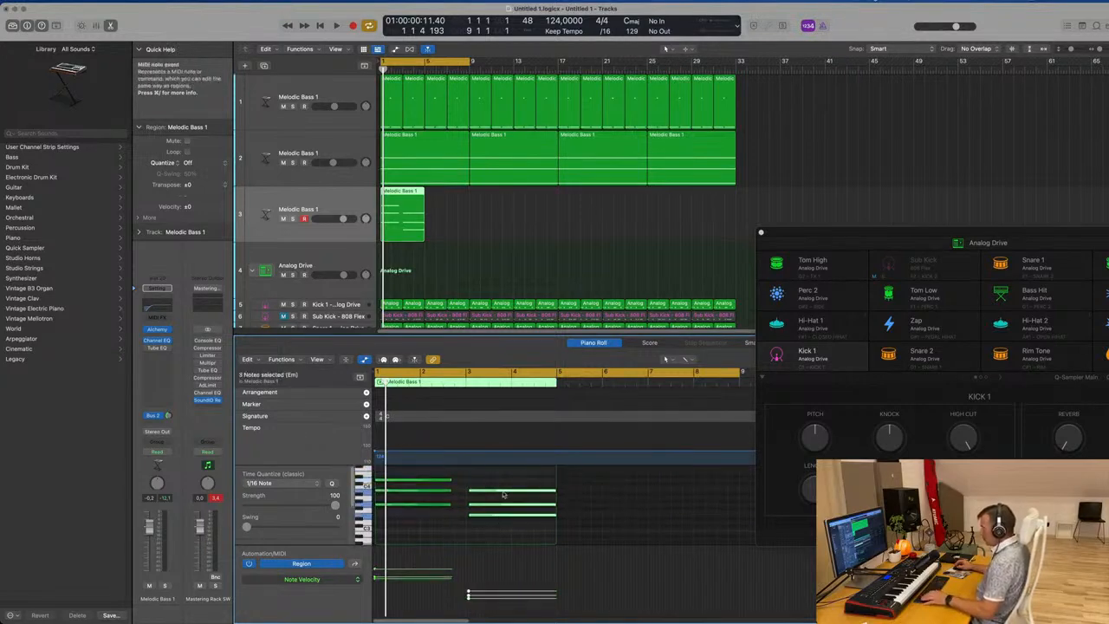
scroll(494, 499, "up", 1)
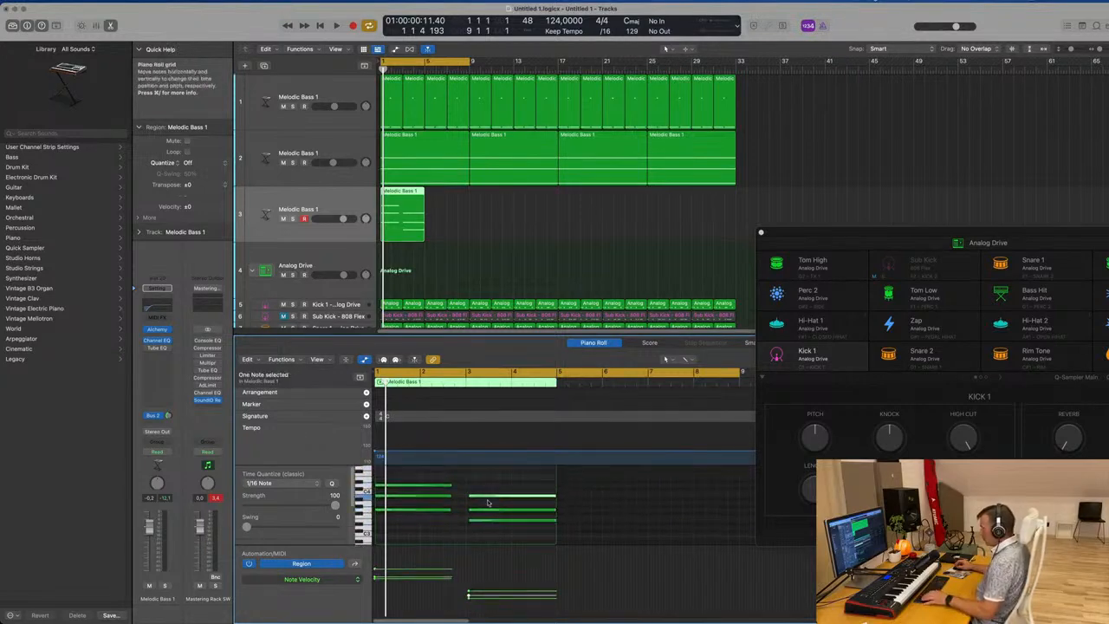
left_click_drag(487, 503, 464, 491)
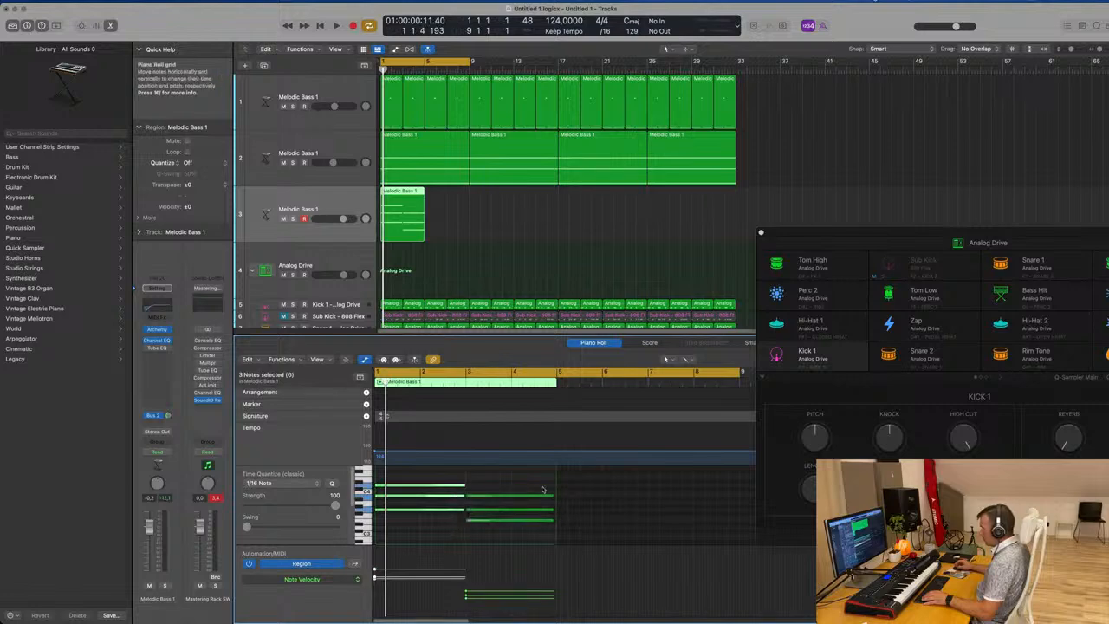
mouse_move(543, 491)
left_mouse_down()
mouse_move(553, 508)
mouse_move(556, 496)
left_mouse_up()
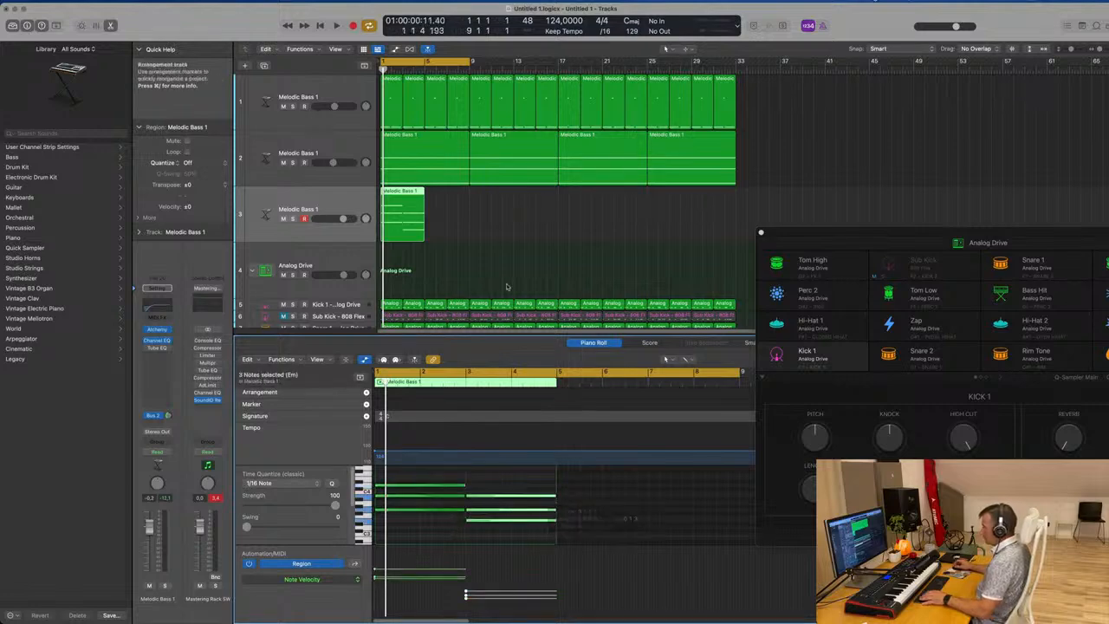
Repeat the four-bar pad region seven times so the part fills the track up to bar 33
left_click(416, 224)
key("super+r")
key("super+r")
key("super+r")
key("super+r")
key("super+r")
key("super+r")
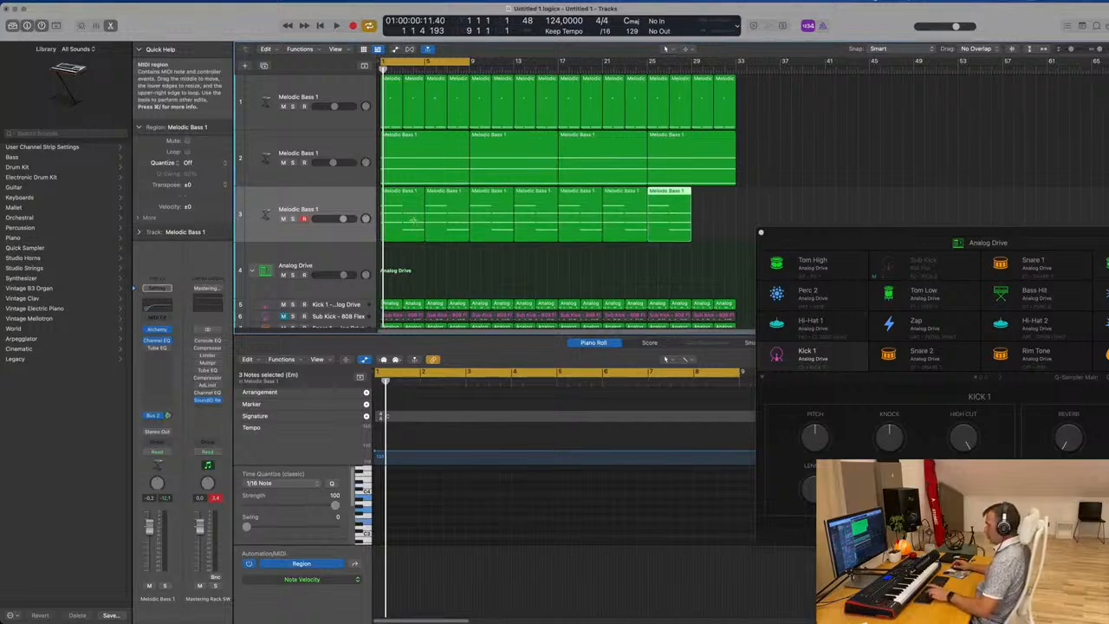
key("super+r")
Listen to the loop with the pad part and examine the notes of its second chord
key("space")
left_click(323, 204)
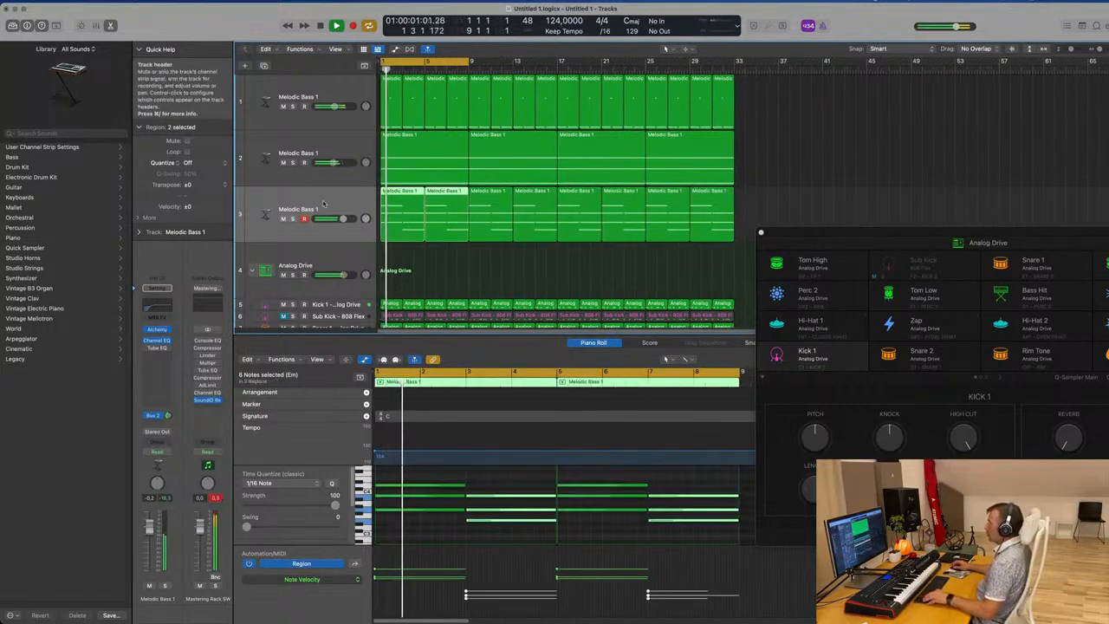
key("super+Left")
key("super+Left")
key("super+Left")
left_click(452, 276)
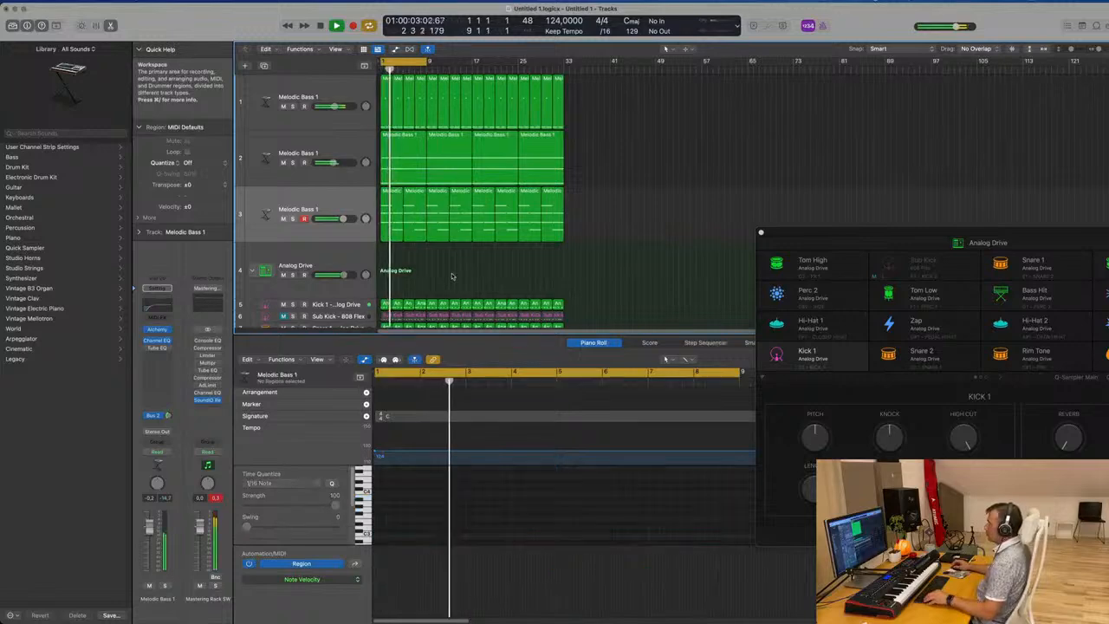
scroll(452, 276, "up", 1)
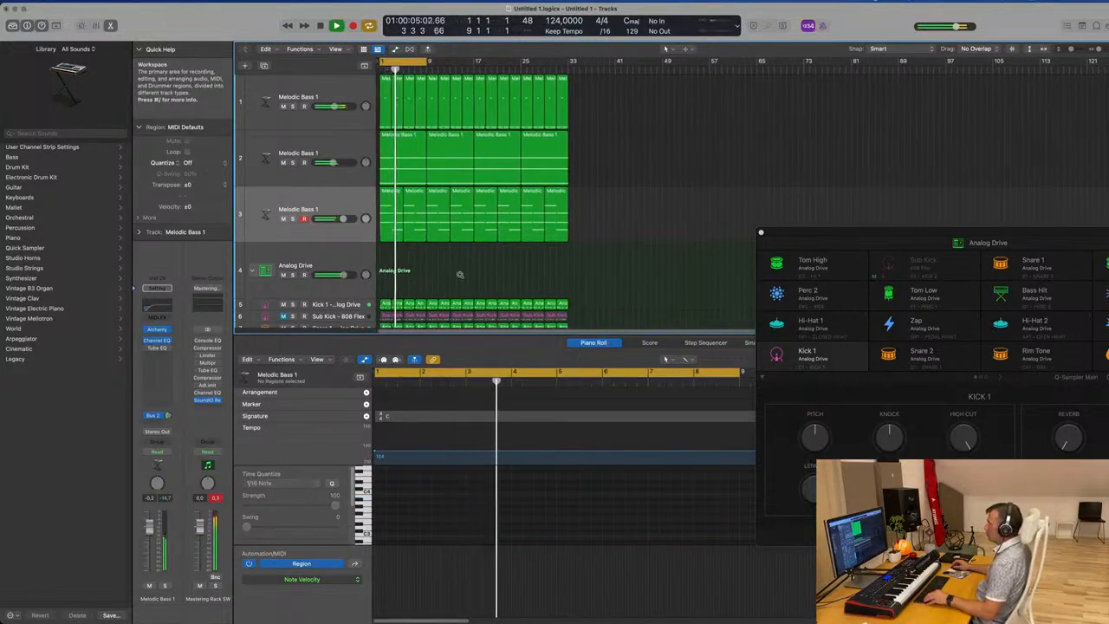
scroll(460, 275, "up", 1)
scroll(460, 274, "down", 1)
left_click(353, 200)
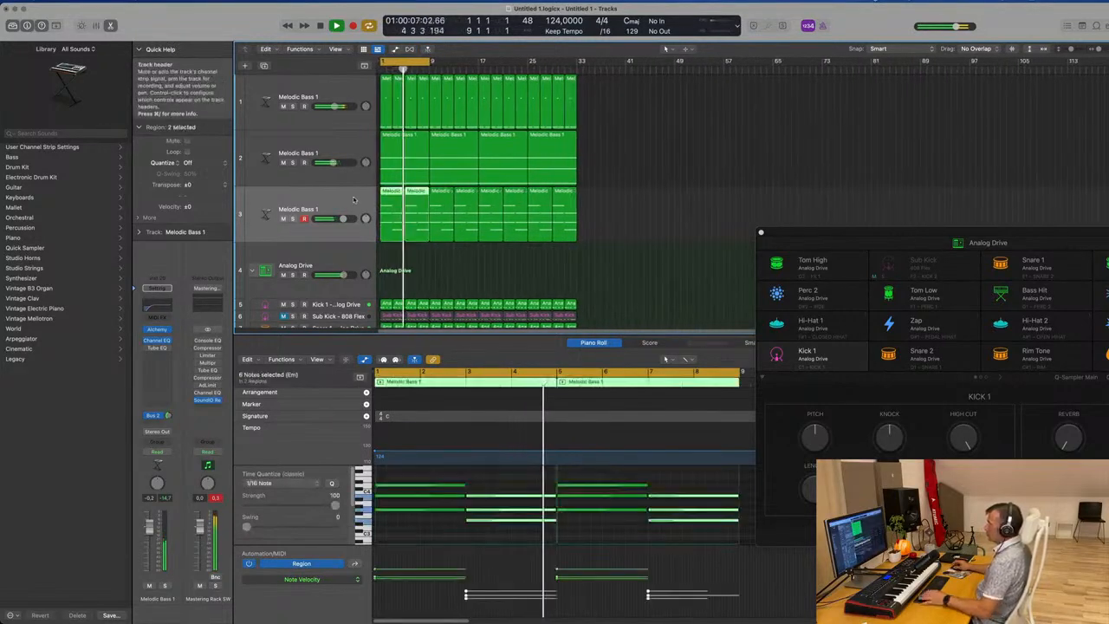
left_click(442, 274)
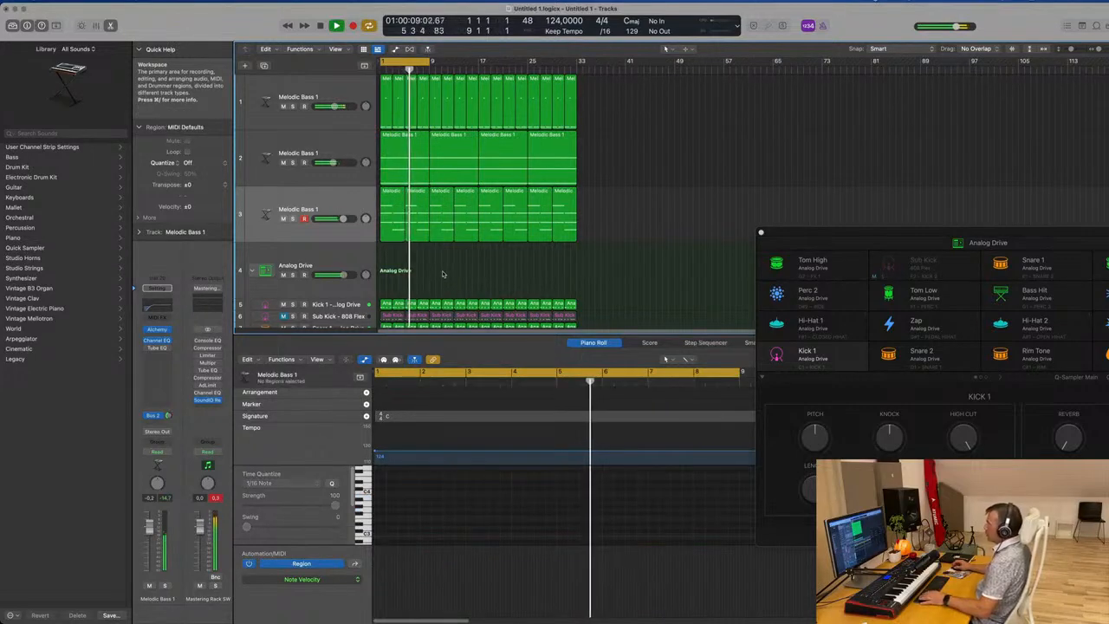
left_click(393, 207)
key("space")
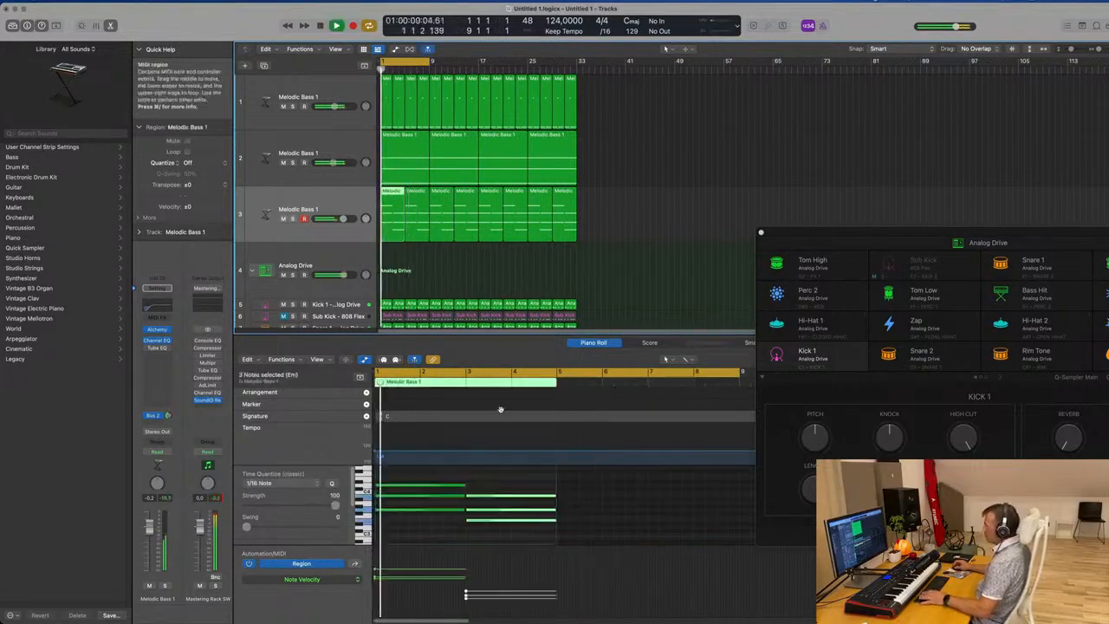
left_click(482, 484)
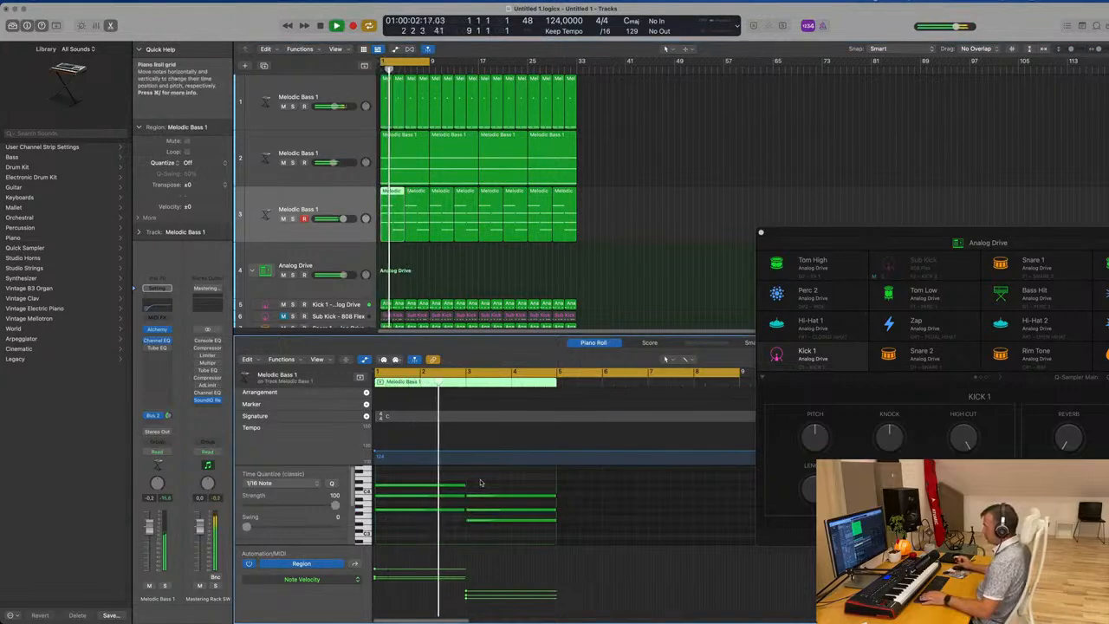
left_click_drag(505, 480, 503, 524)
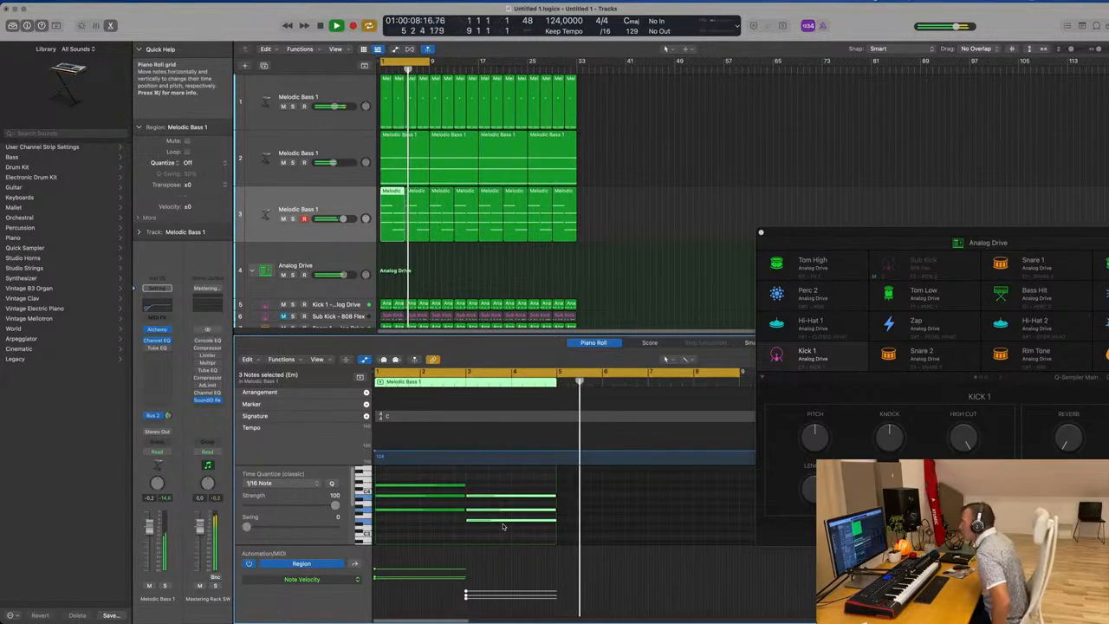
Restart playback and lower the pad track's volume to about -4.4 dB
key("space")
key("space")
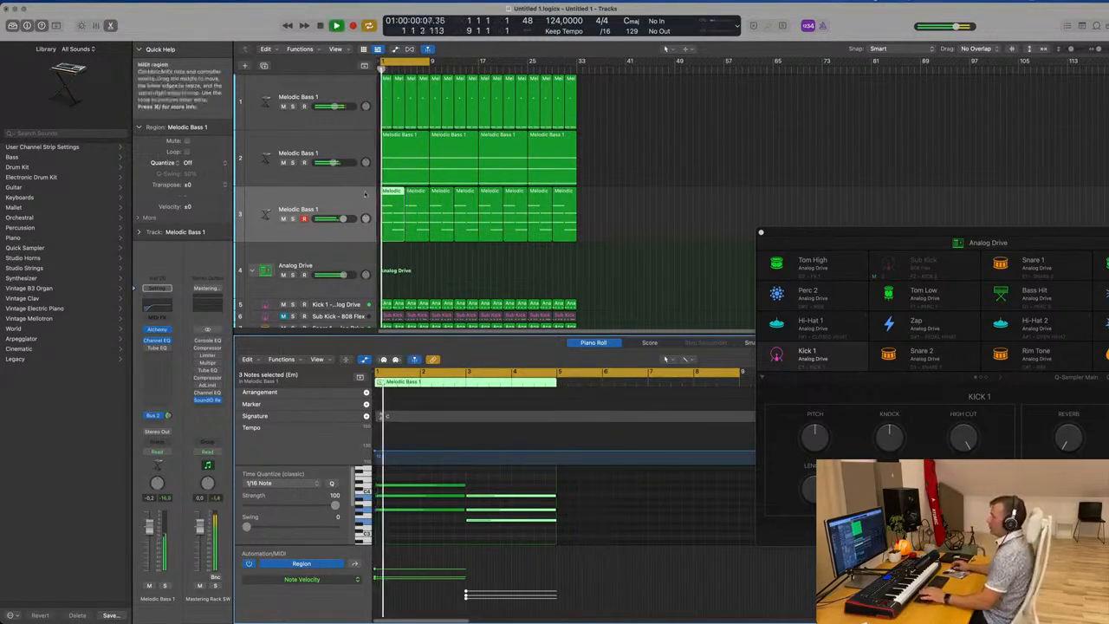
left_click(417, 208, "shift")
key("space")
key("space")
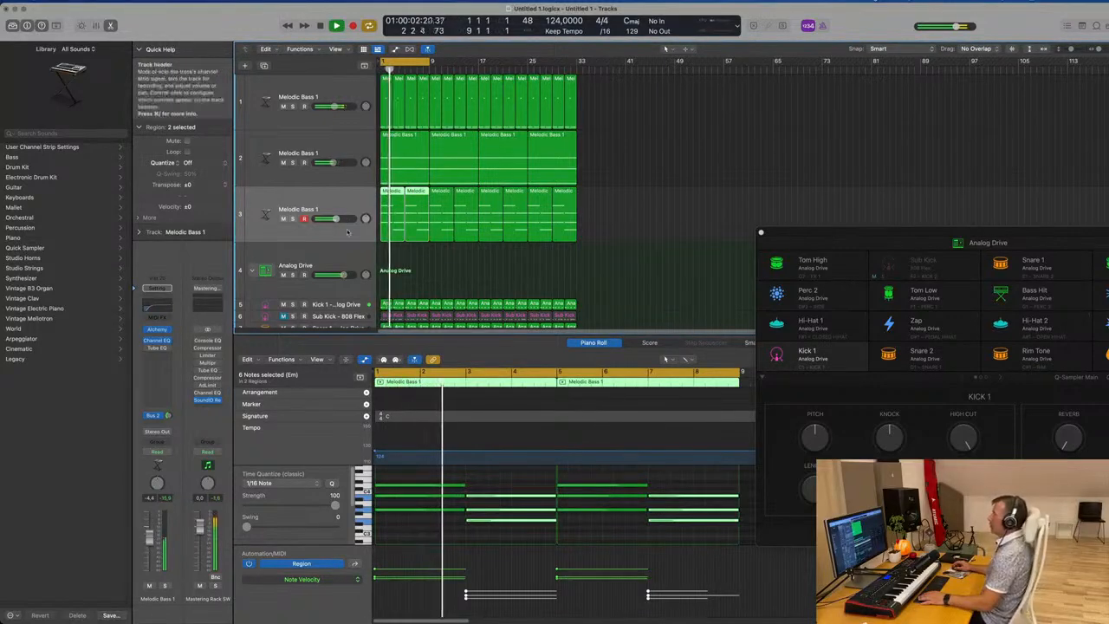
Duplicate the pad track with its settings as a new track 4 and restart playback from bar 1
left_click(264, 67)
left_click(862, 7)
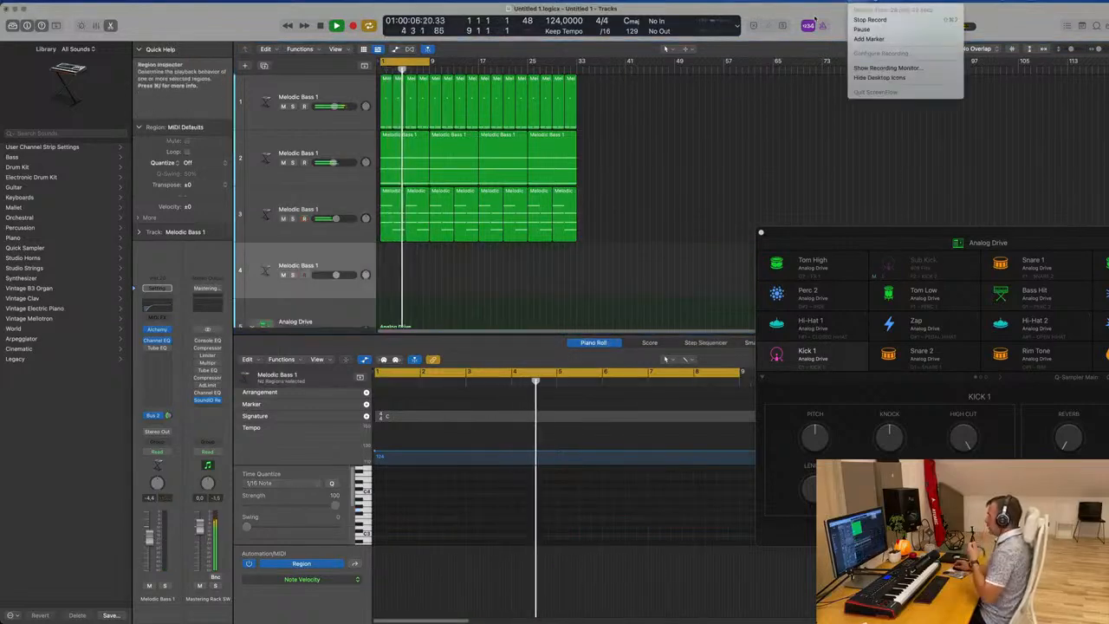
left_click(342, 267)
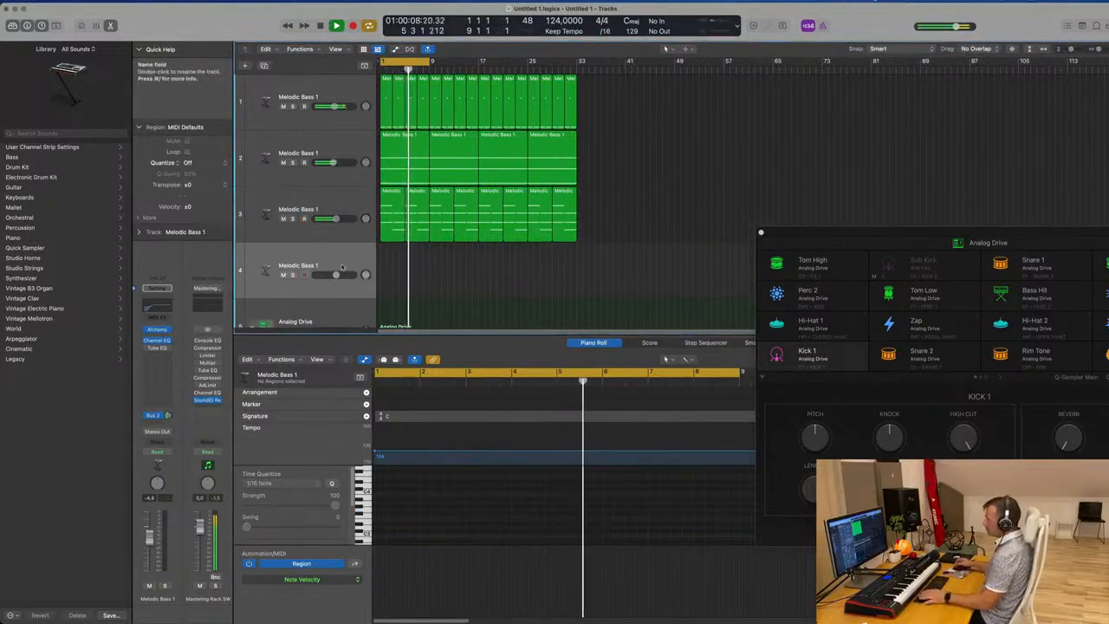
key("Return")
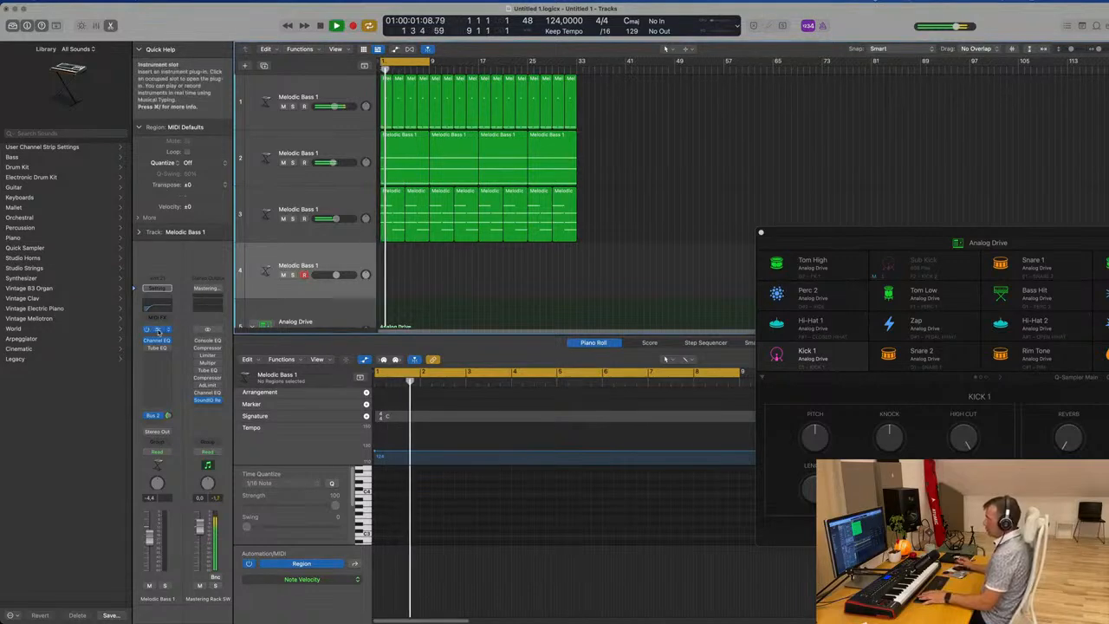
Load Alchemy's 80s Sync Lead preset from Leads on track 4 and lower the track's volume to about -12.6 dB
left_click(157, 330)
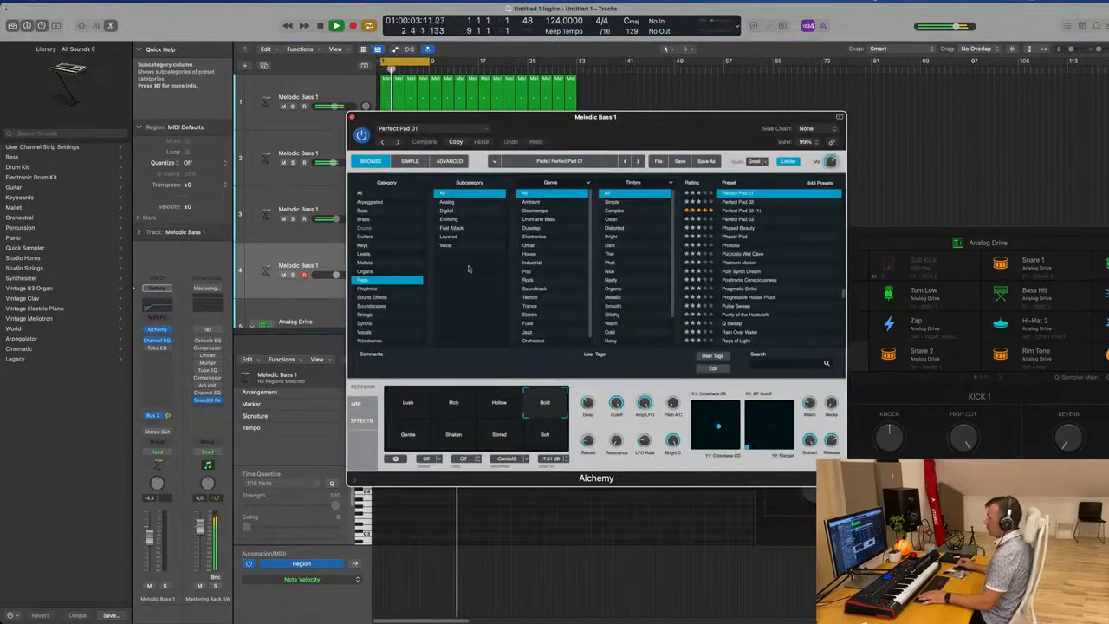
left_click(363, 254)
left_click(738, 219)
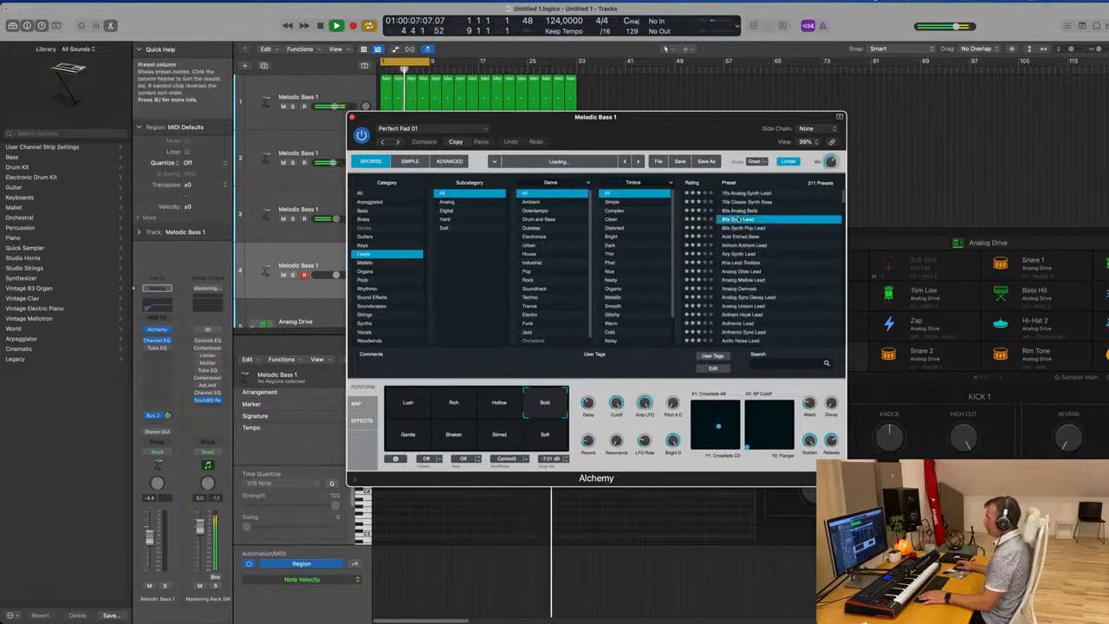
left_click_drag(726, 126, 958, 122)
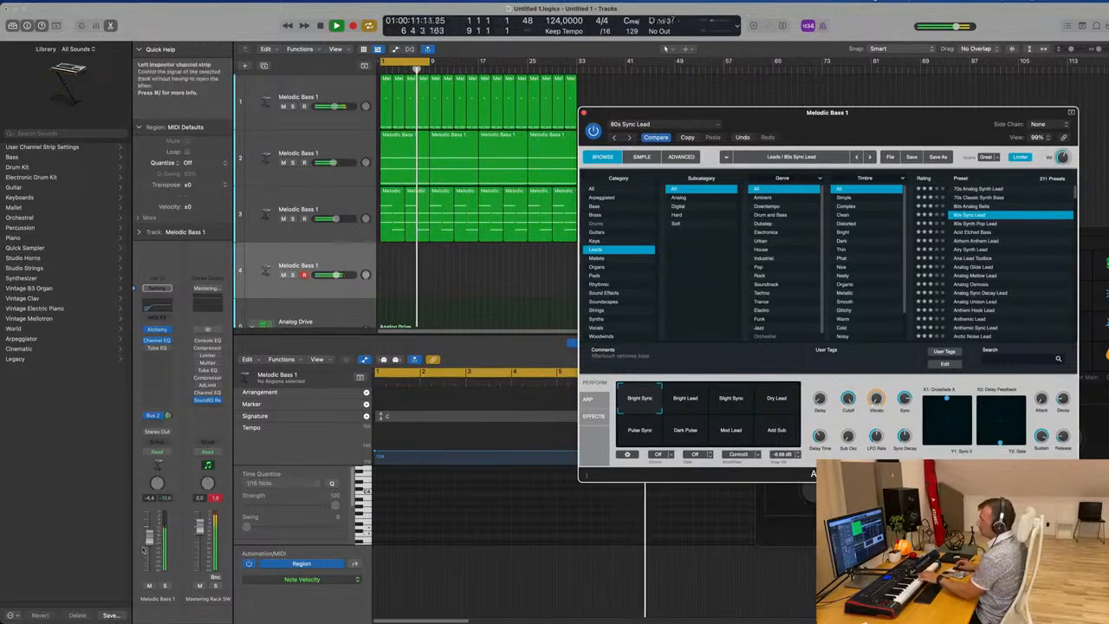
left_click_drag(150, 535, 150, 545)
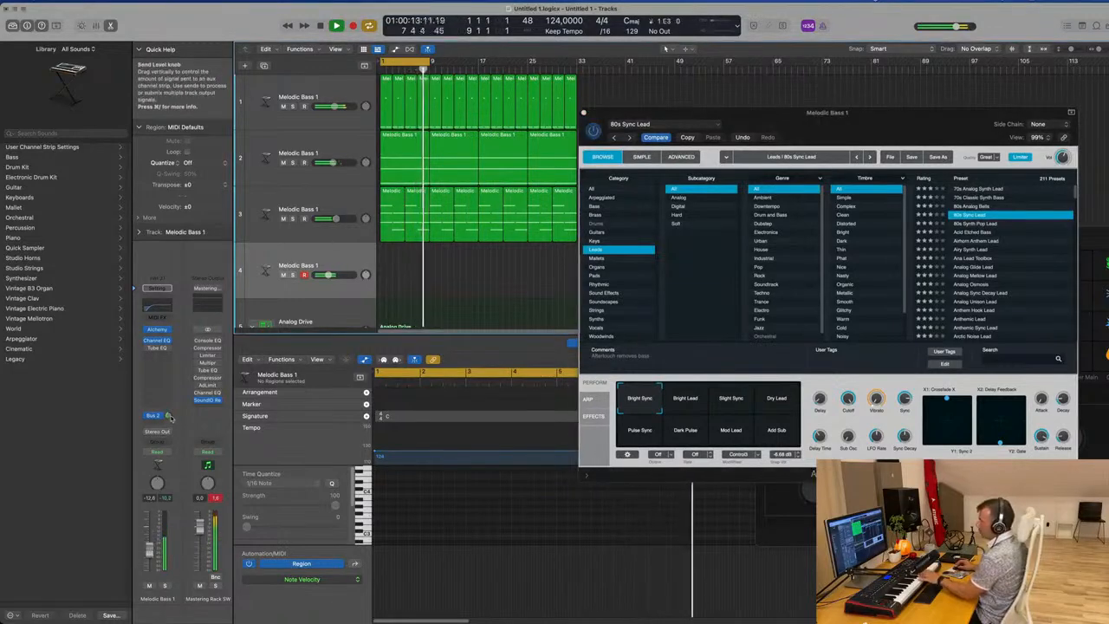
Adjust the lead track's Bus 2 delay send level and add a second send to Bus 4
left_click_drag(169, 415, 169, 418)
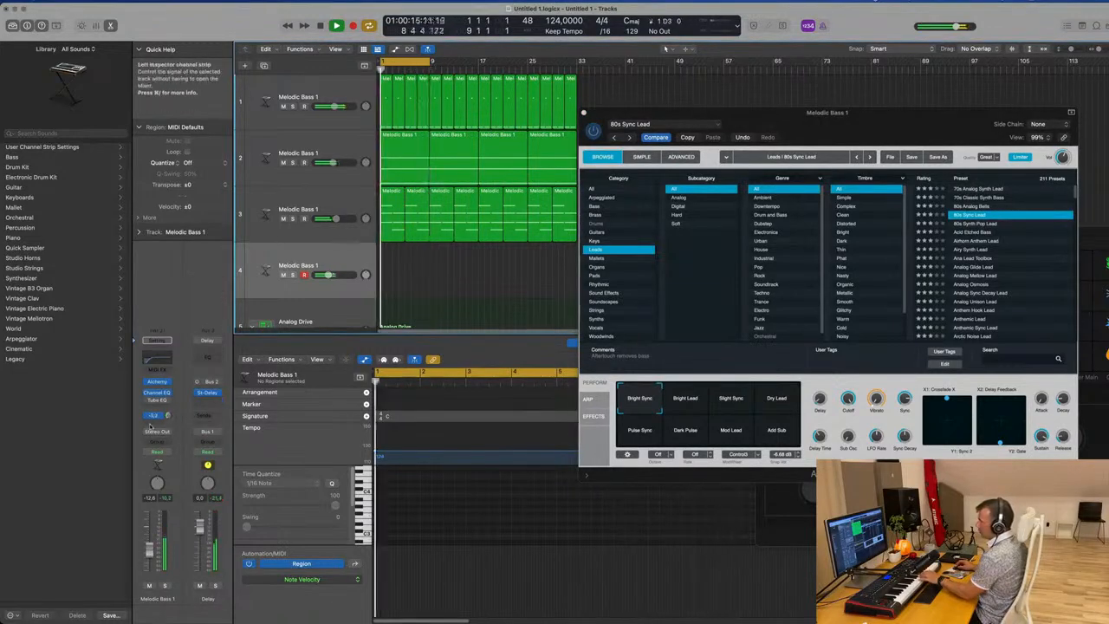
left_click(155, 416)
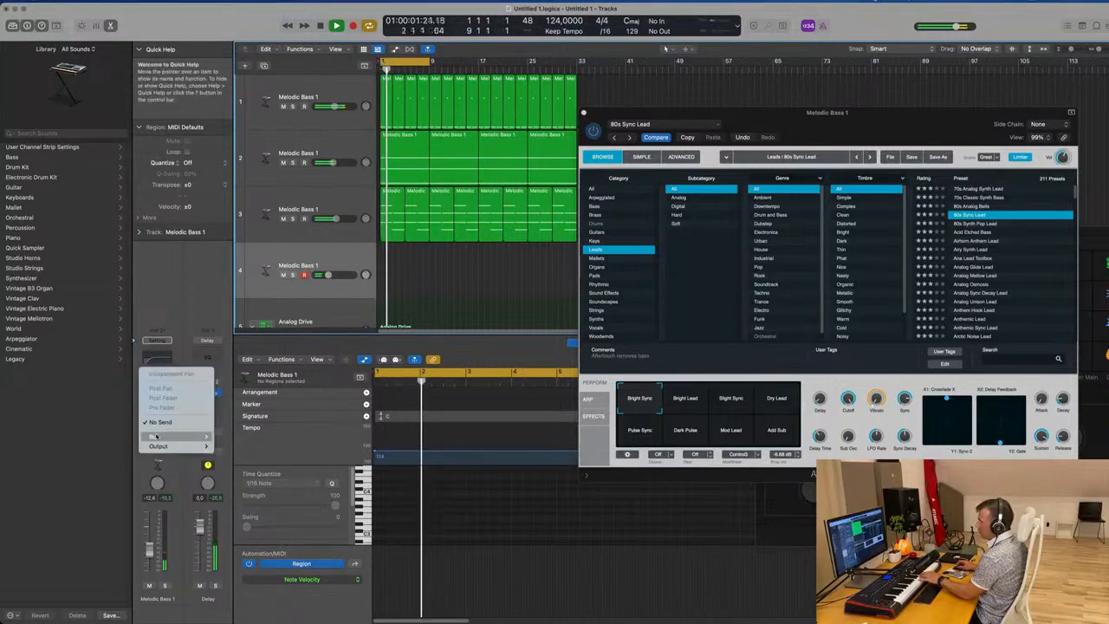
mouse_move(177, 436)
left_click(232, 271)
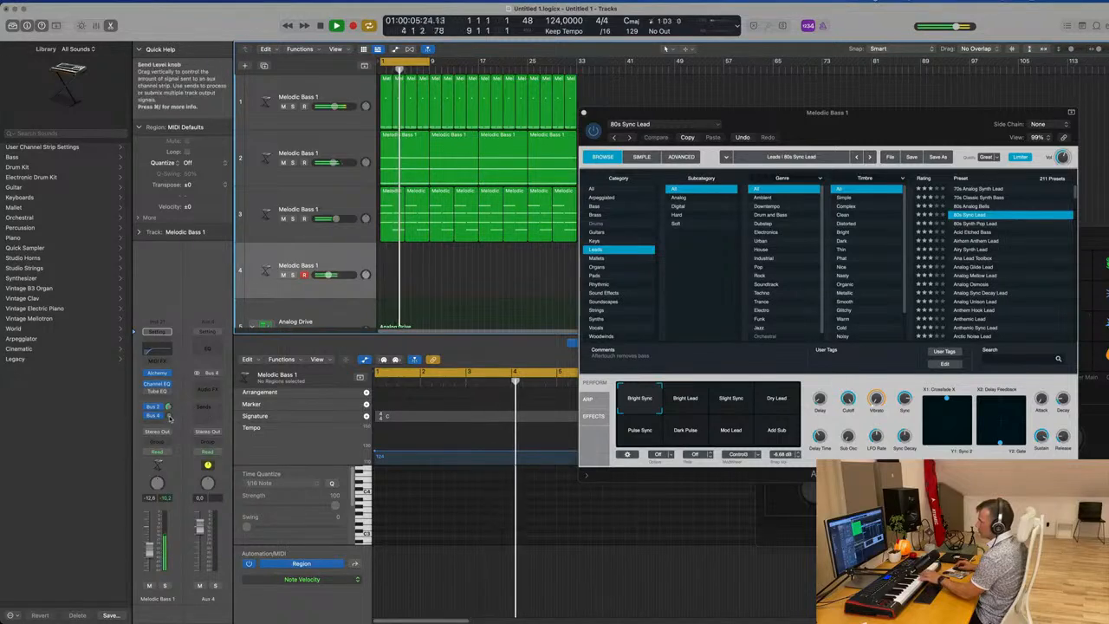
Insert a stereo SilverVerb on the Aux 4 channel and raise the lead track's Bus 4 send level
left_click(208, 388)
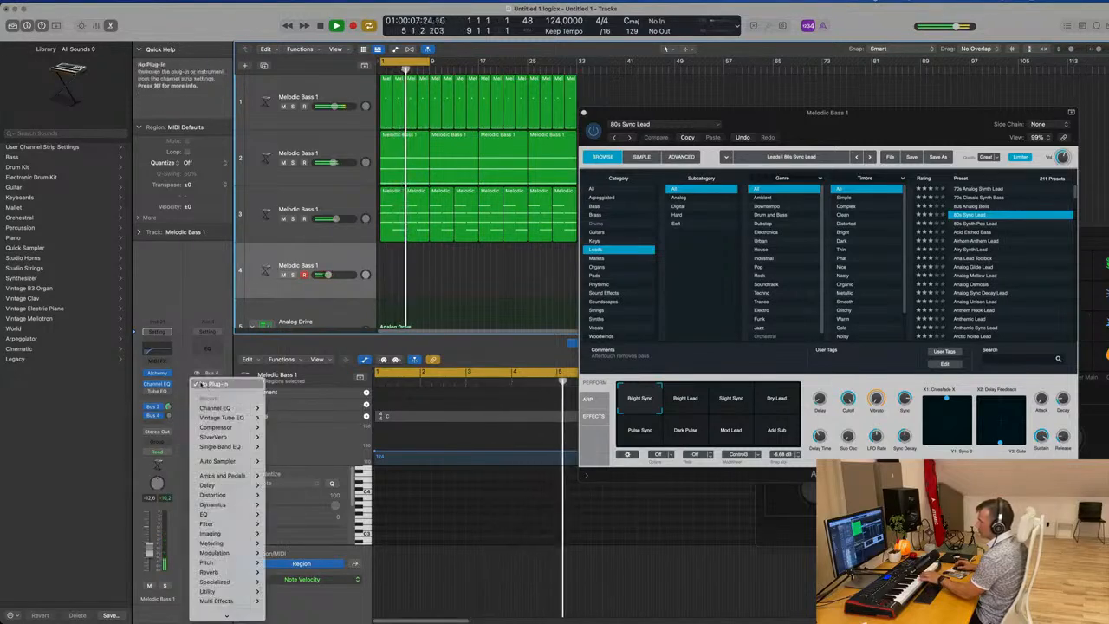
mouse_move(217, 437)
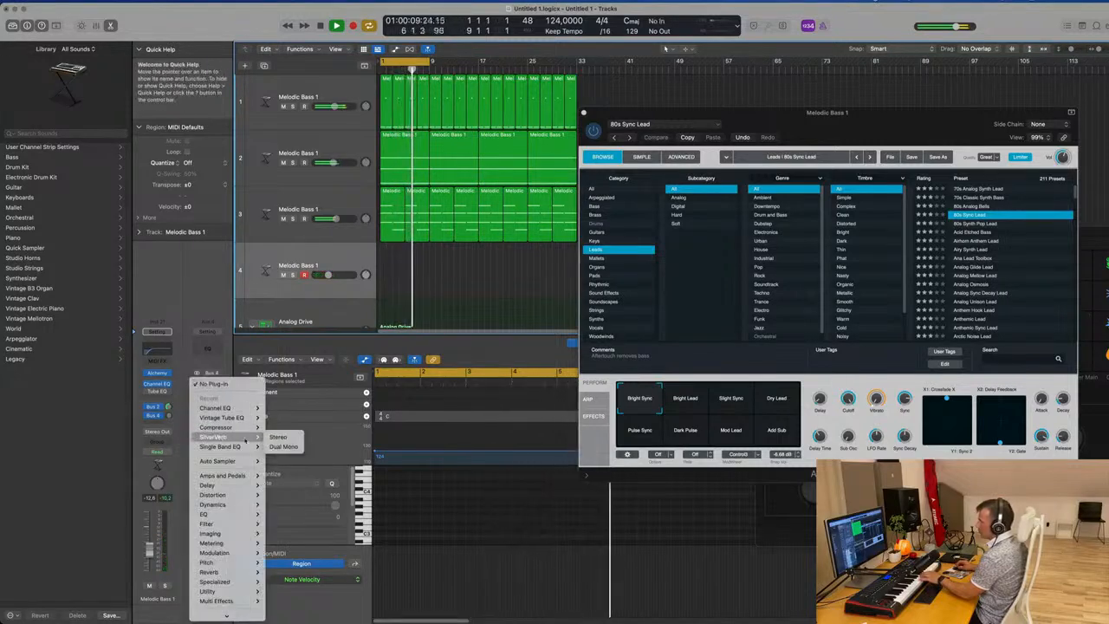
left_click(277, 438)
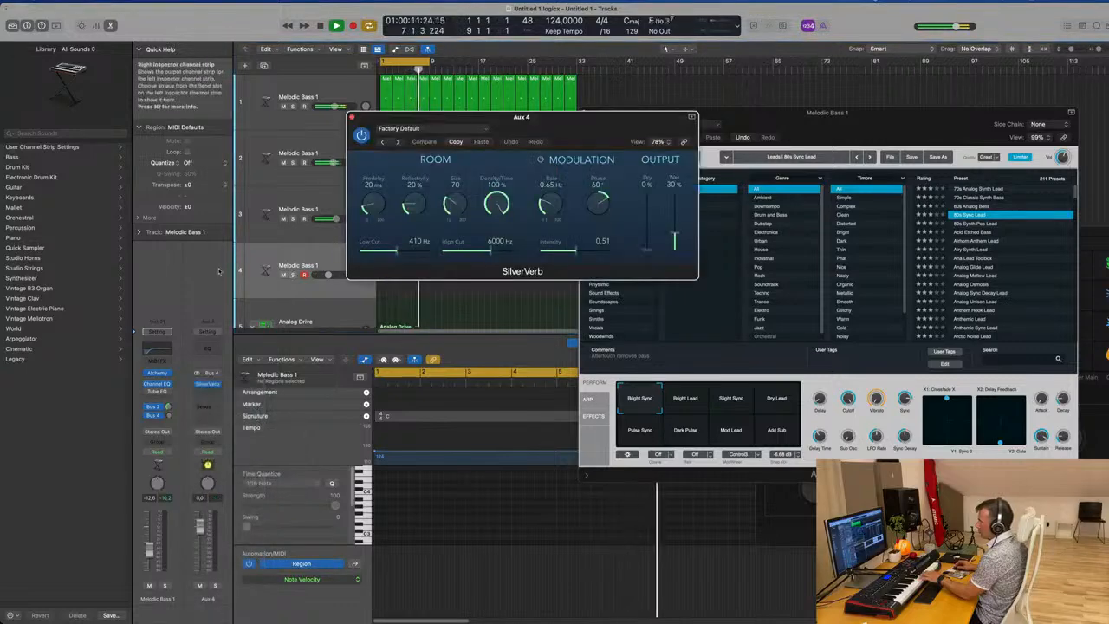
left_click_drag(169, 415, 171, 403)
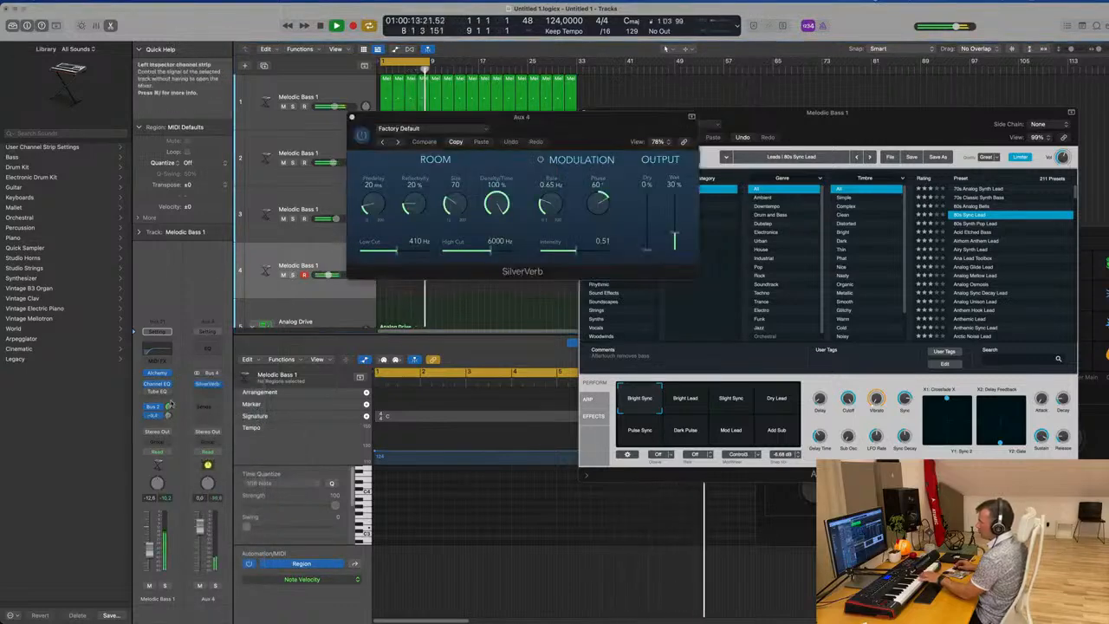
Load the grandiose preset in the Aux 4 SilverVerb with the wet output at 94% and close the plug-in
left_click(438, 129)
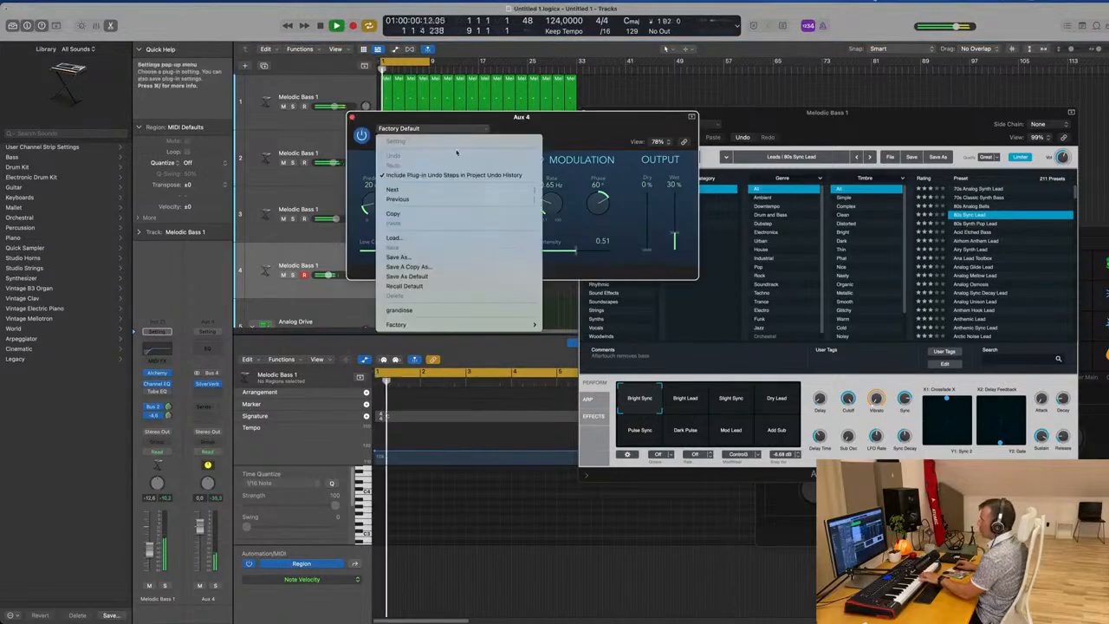
left_click(400, 310)
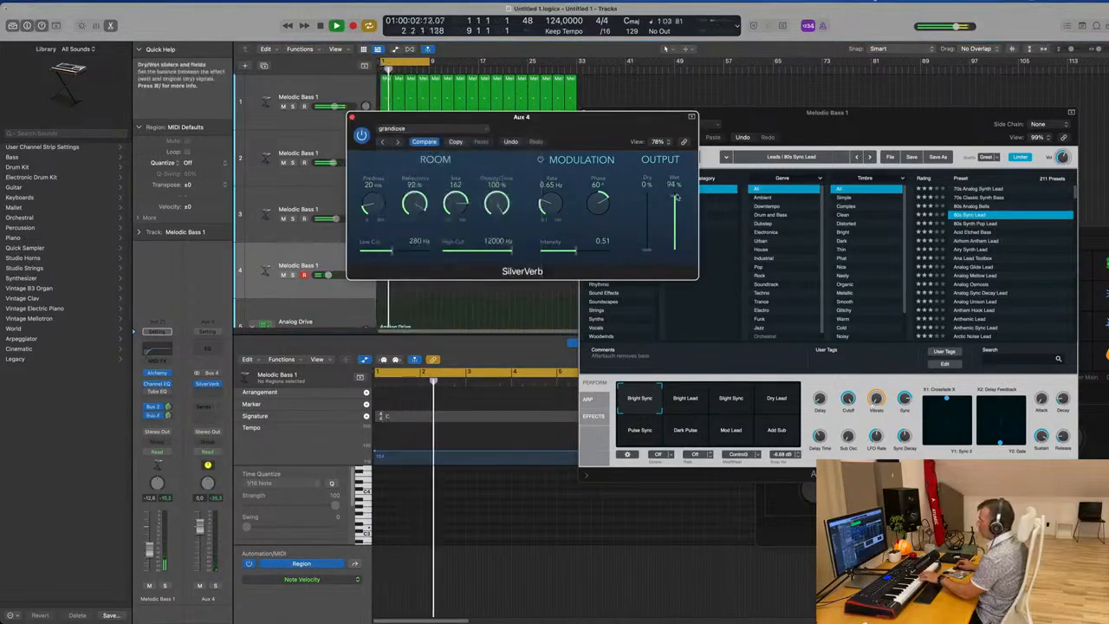
left_click(352, 117)
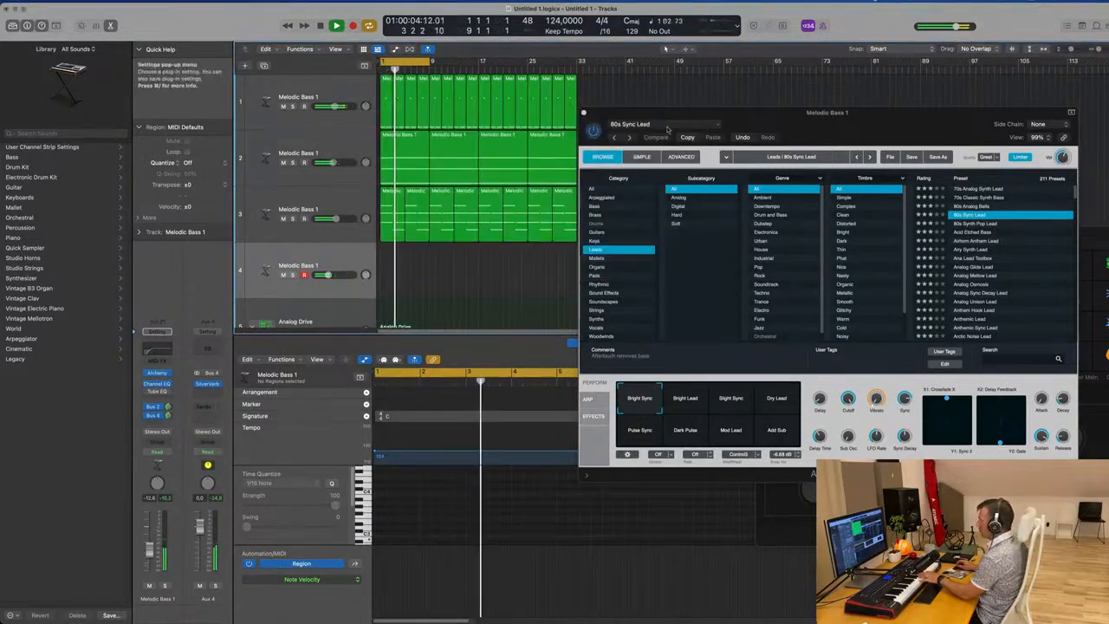
Audition 80s Sync Lead's performance variations from Bright Lead through Add Sub and lower the lead track's volume to about -15.6 dB
left_click_drag(668, 129, 468, 133)
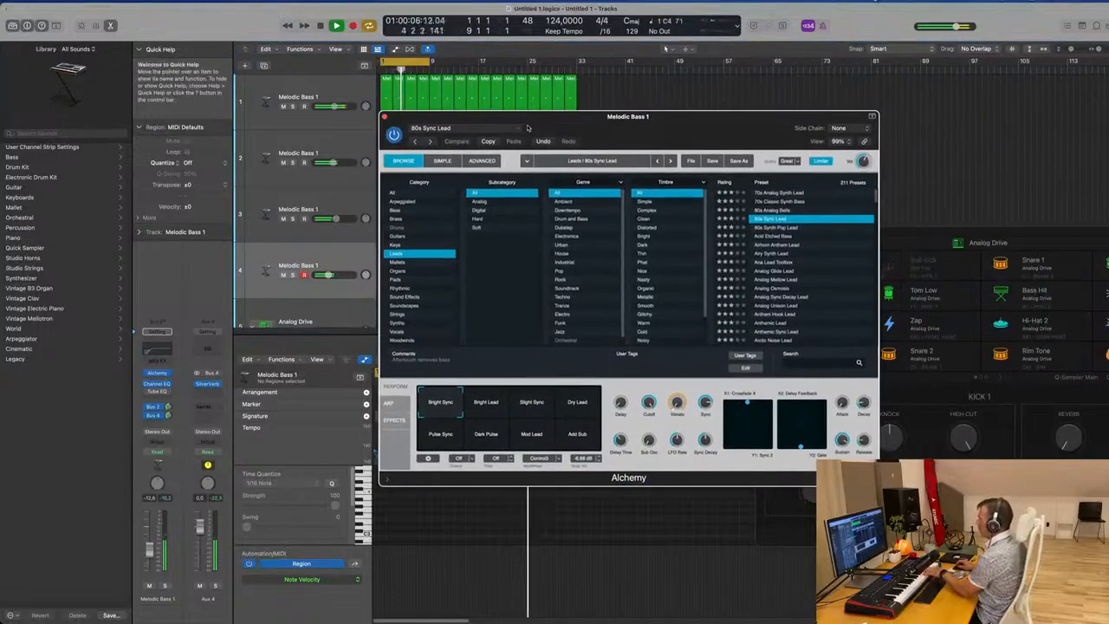
left_click_drag(623, 126, 739, 77)
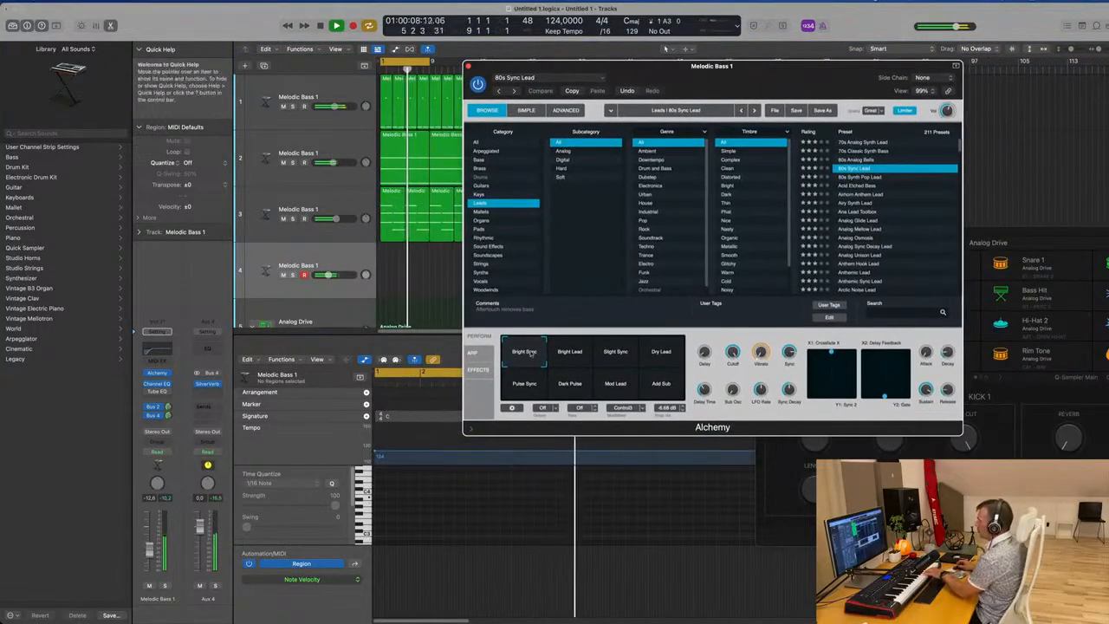
left_click(565, 352)
left_click(616, 355)
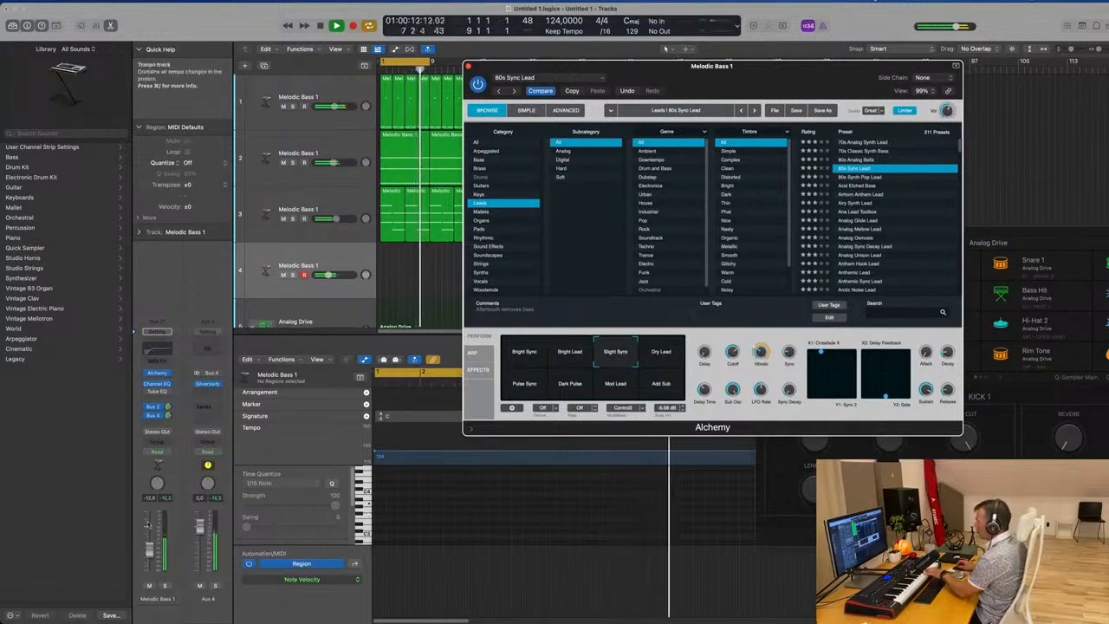
left_click_drag(148, 551, 149, 558)
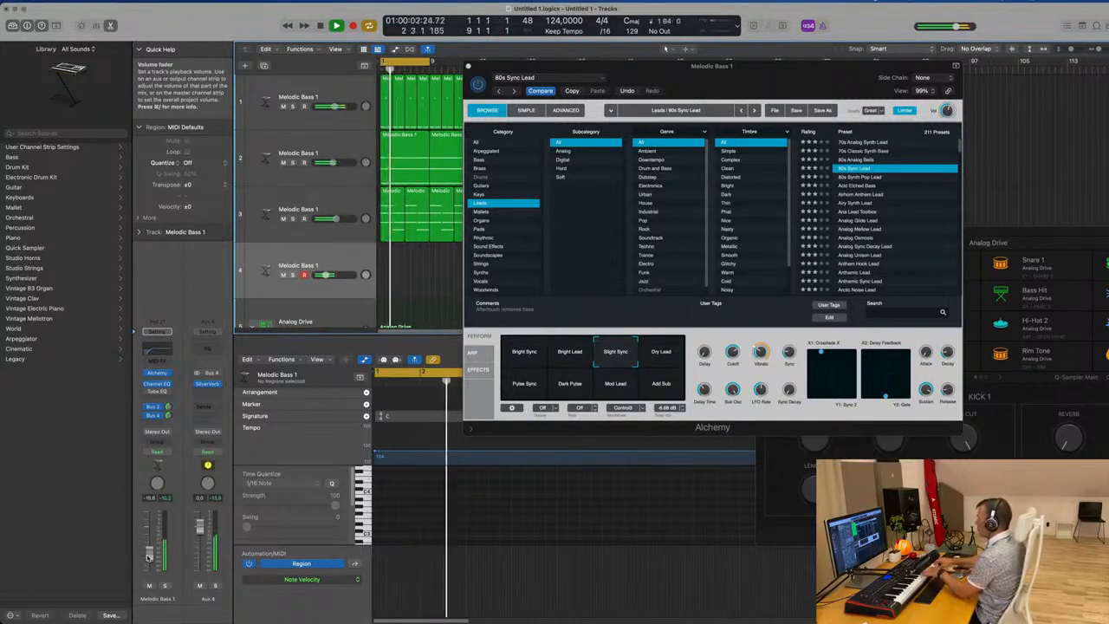
left_click(661, 349)
left_click(515, 388)
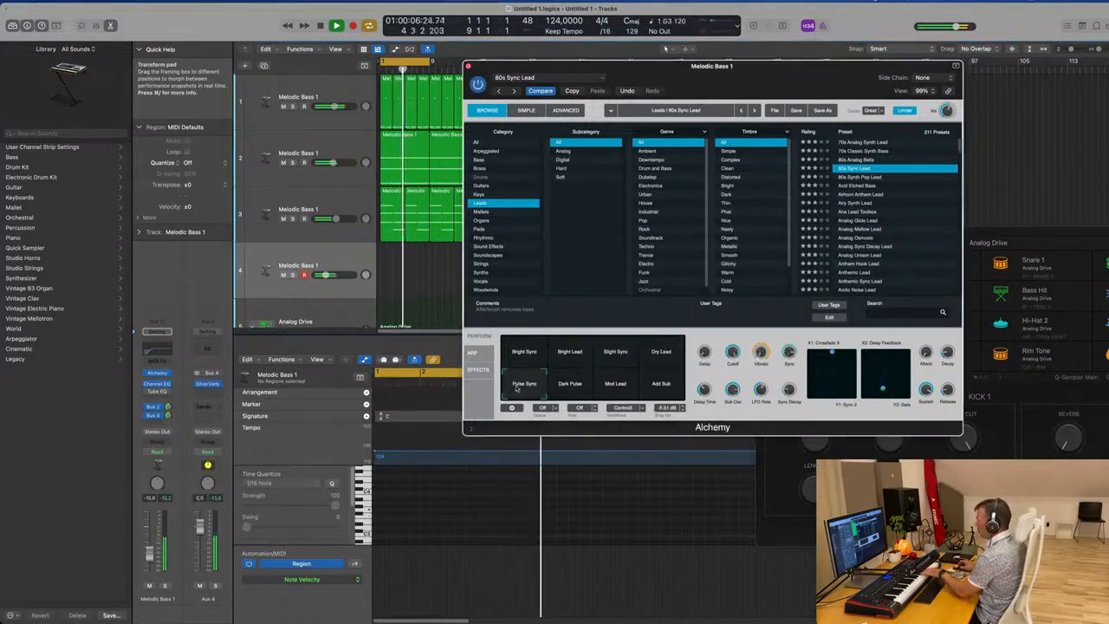
left_click(577, 389)
left_click(609, 389)
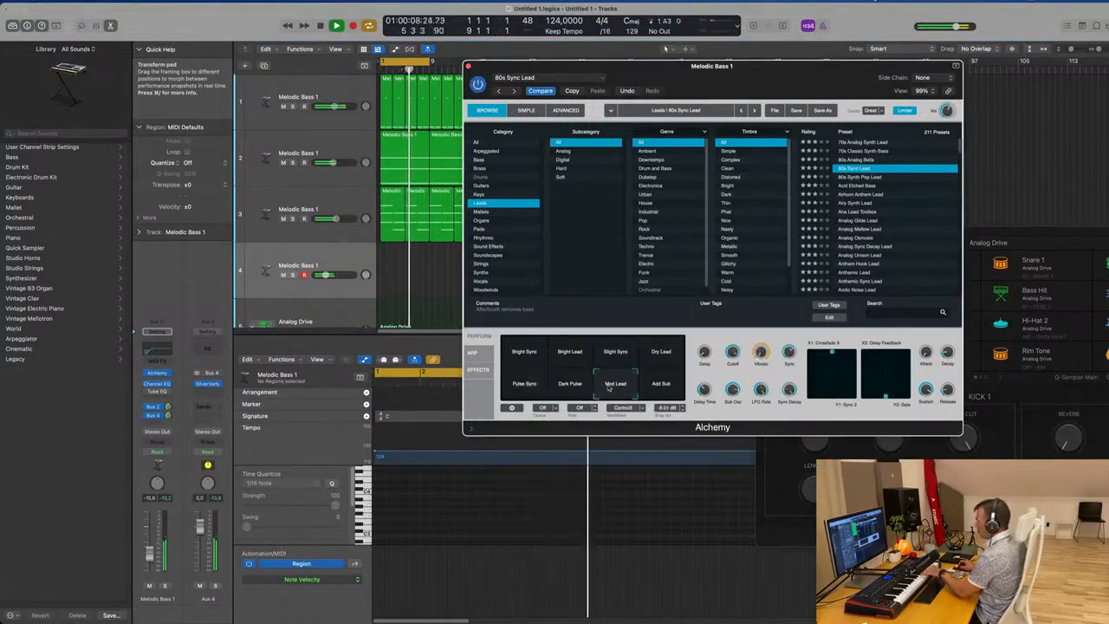
left_click(661, 386)
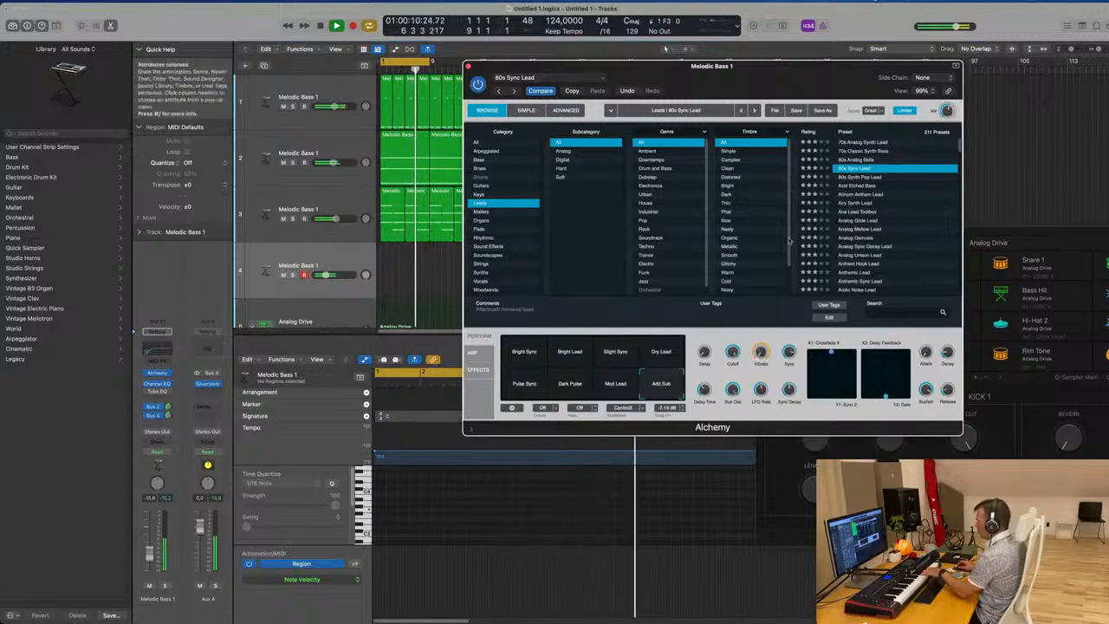
Load the Airhorn Anthem Lead preset, set the track's volume to about -3.4 dB and record a lead melody over bars 1 to 8
left_click(869, 196)
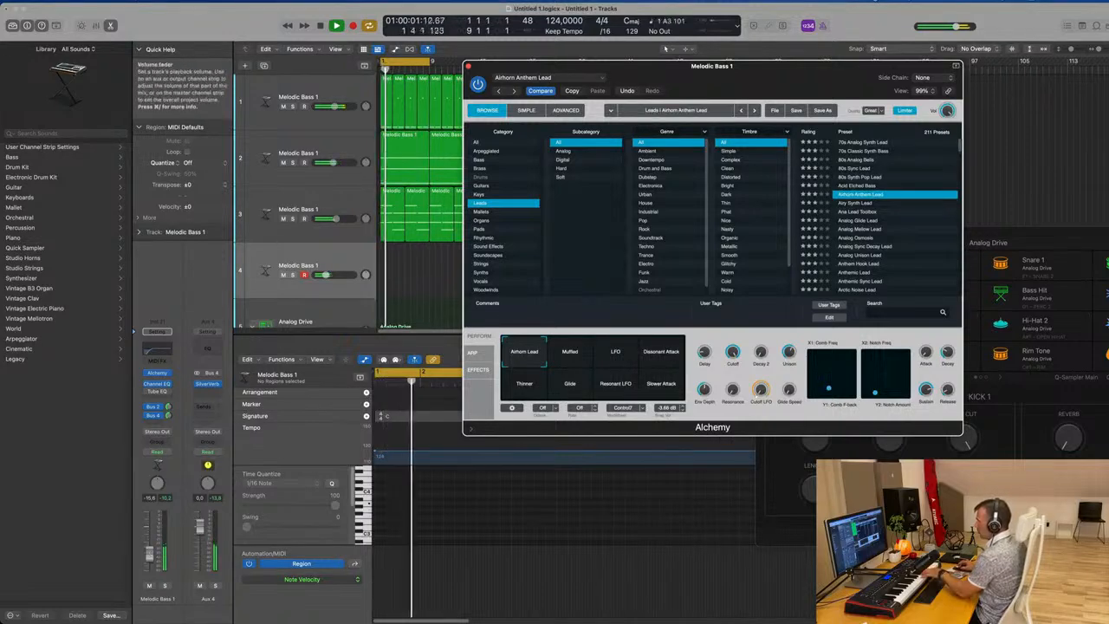
left_click_drag(149, 534, 150, 522)
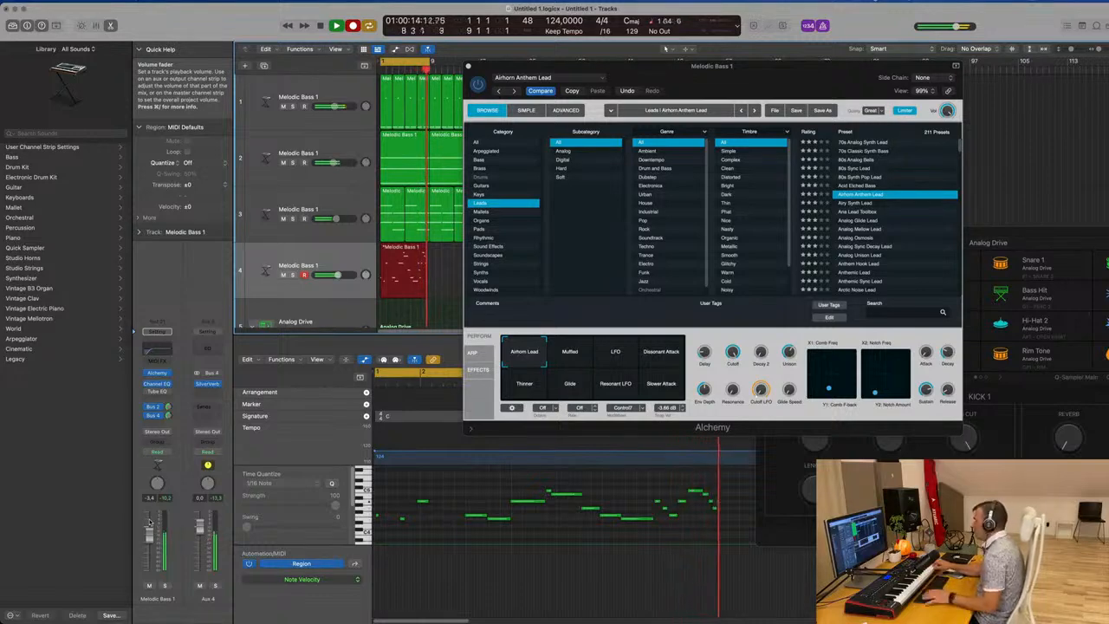
key("space")
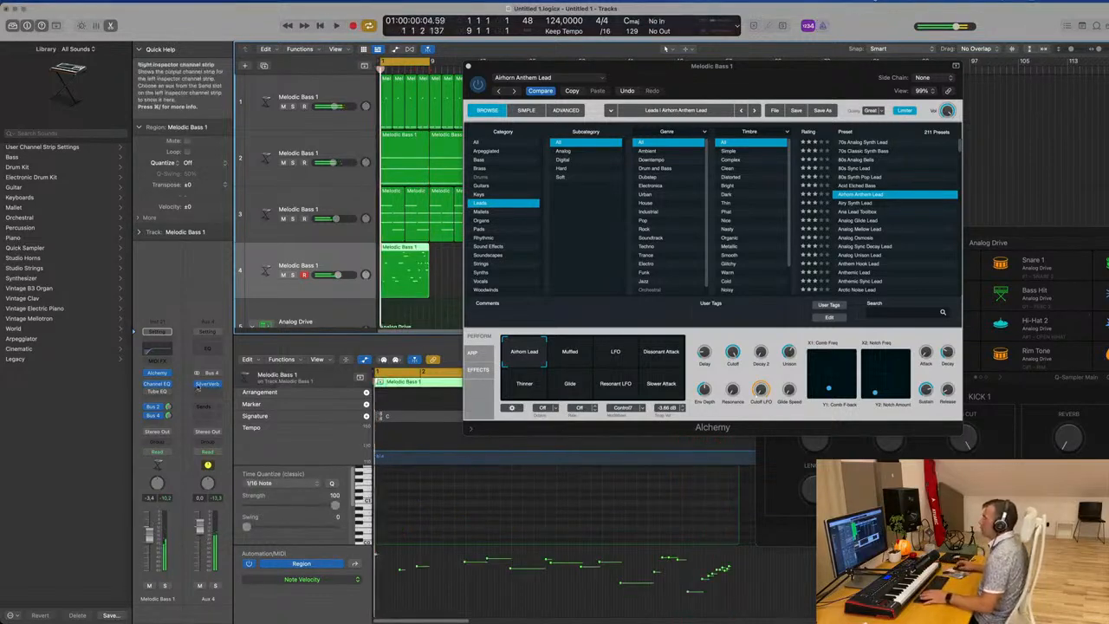
Play back the recorded lead, show its region in the Piano Roll and close the Alchemy window
key("space")
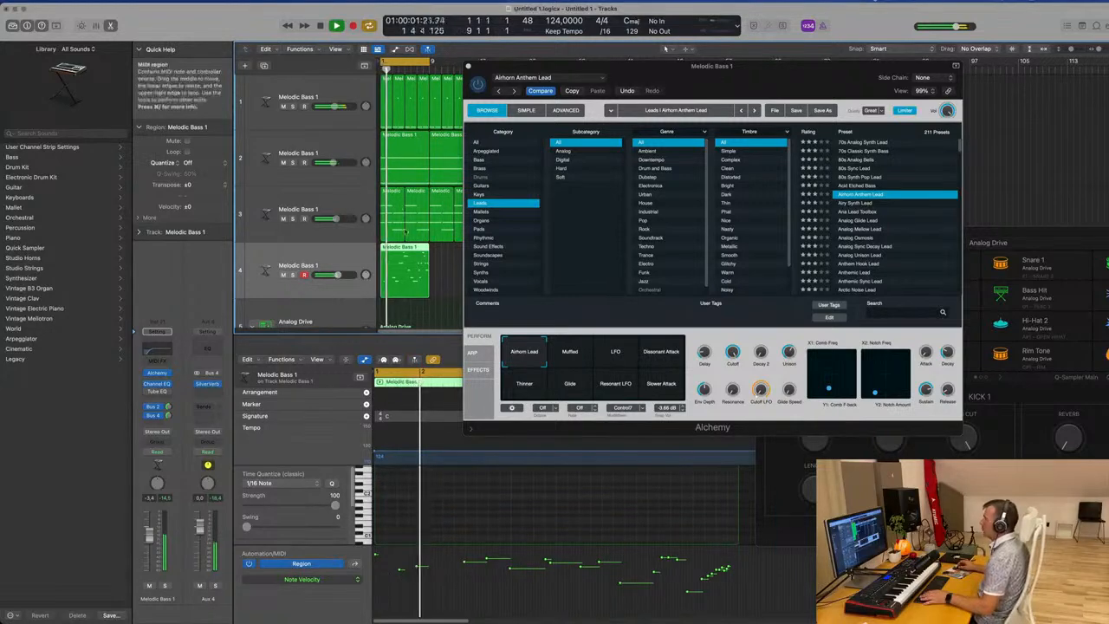
double_click(403, 248)
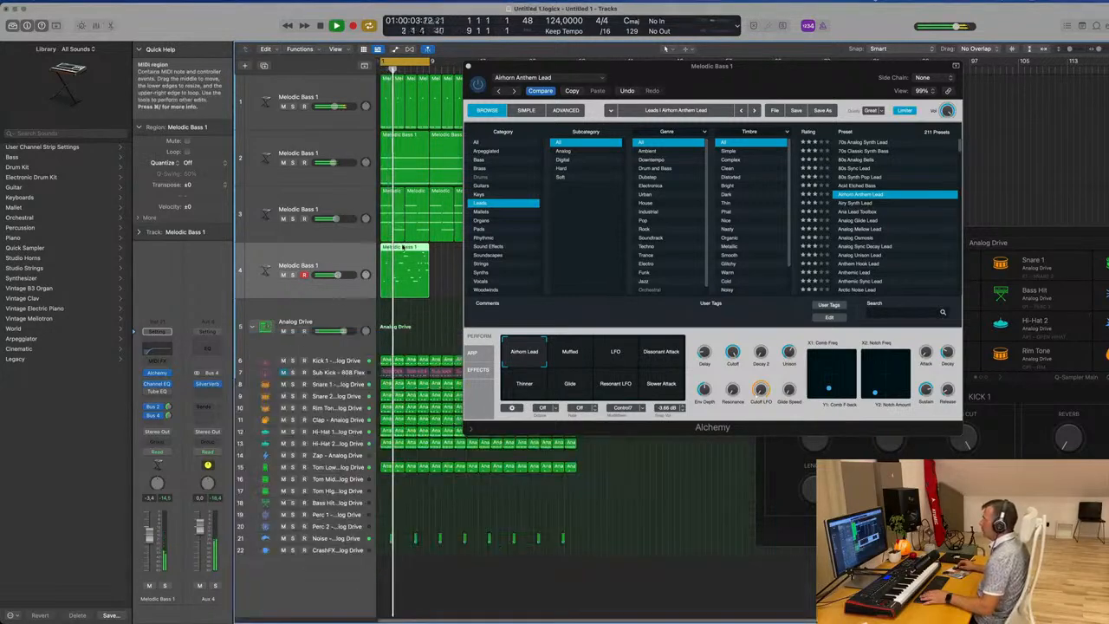
double_click(403, 248)
left_click(469, 66)
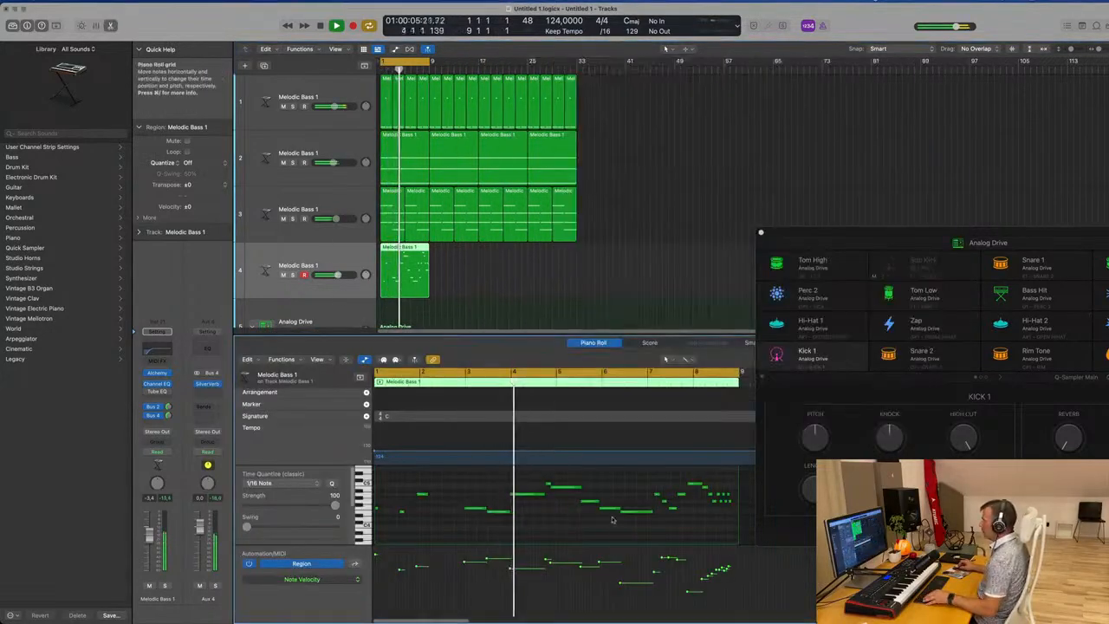
Restart playback and delete the lead region's notes before bar 3
key("super+Left")
key("super+Right")
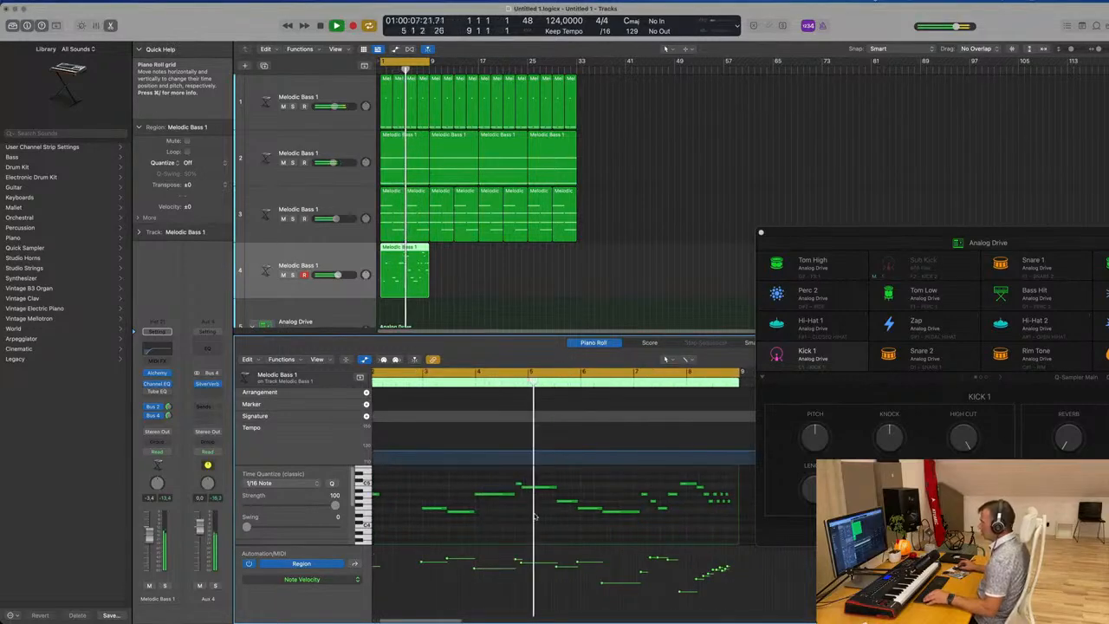
key("super+Left")
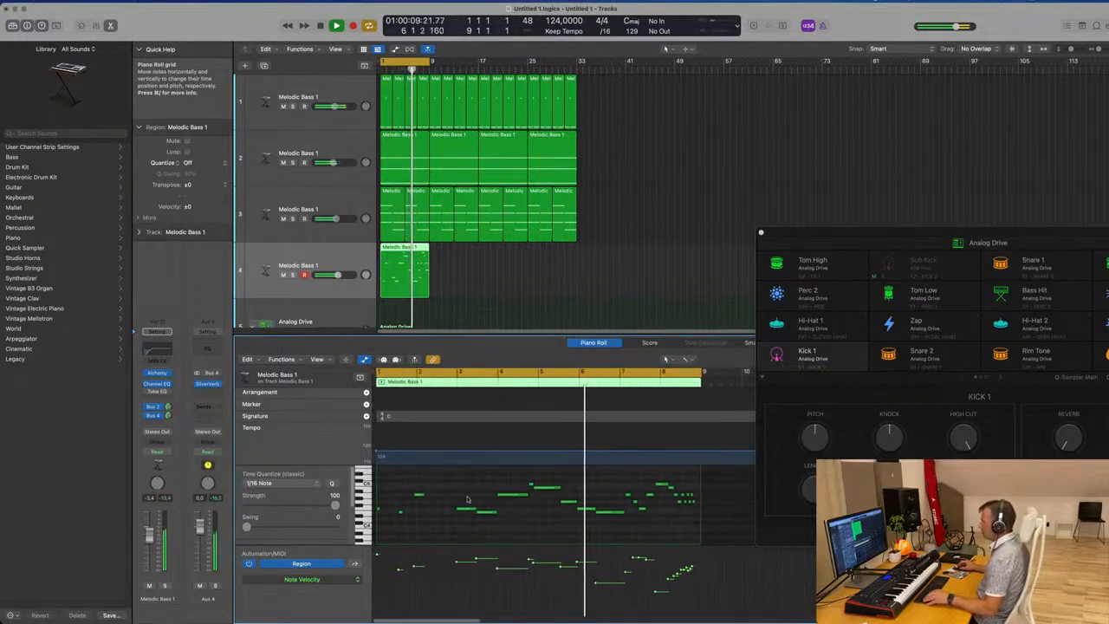
key("space")
key("space")
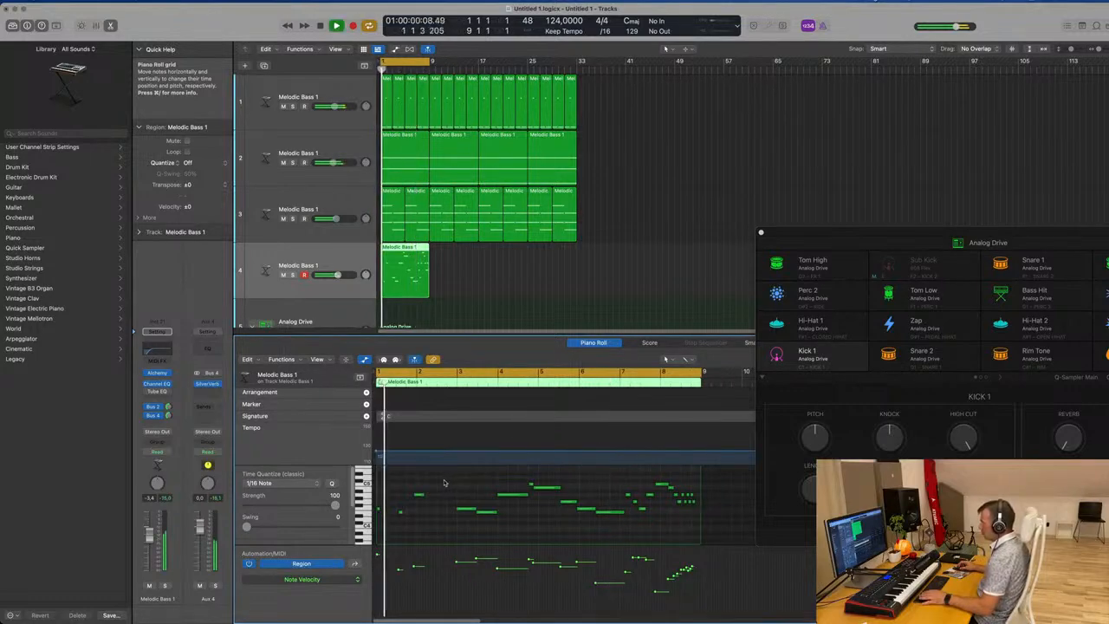
left_click_drag(445, 480, 369, 530)
key("Delete")
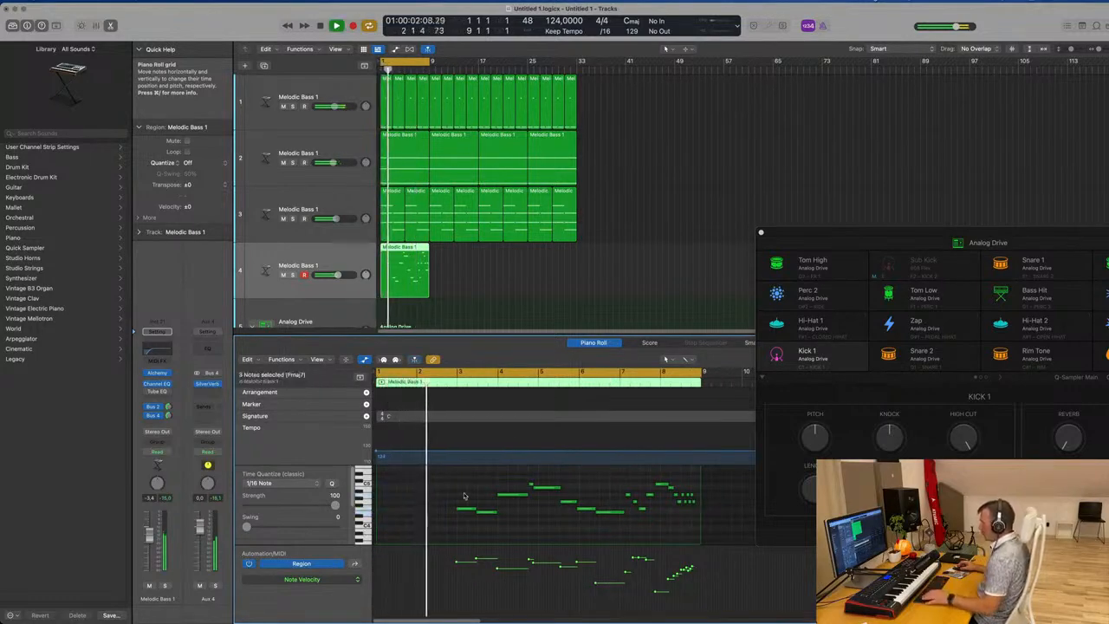
Quantize all remaining lead notes to 1/16 and move them together to start at bar 1
key("super+a")
key("q")
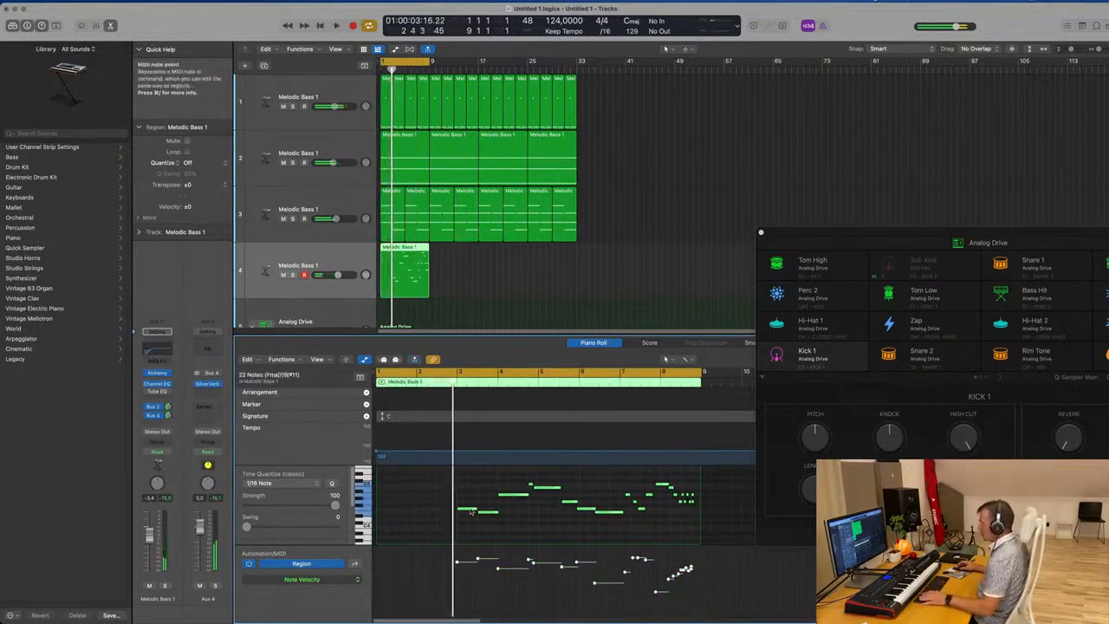
left_click_drag(460, 511, 385, 513)
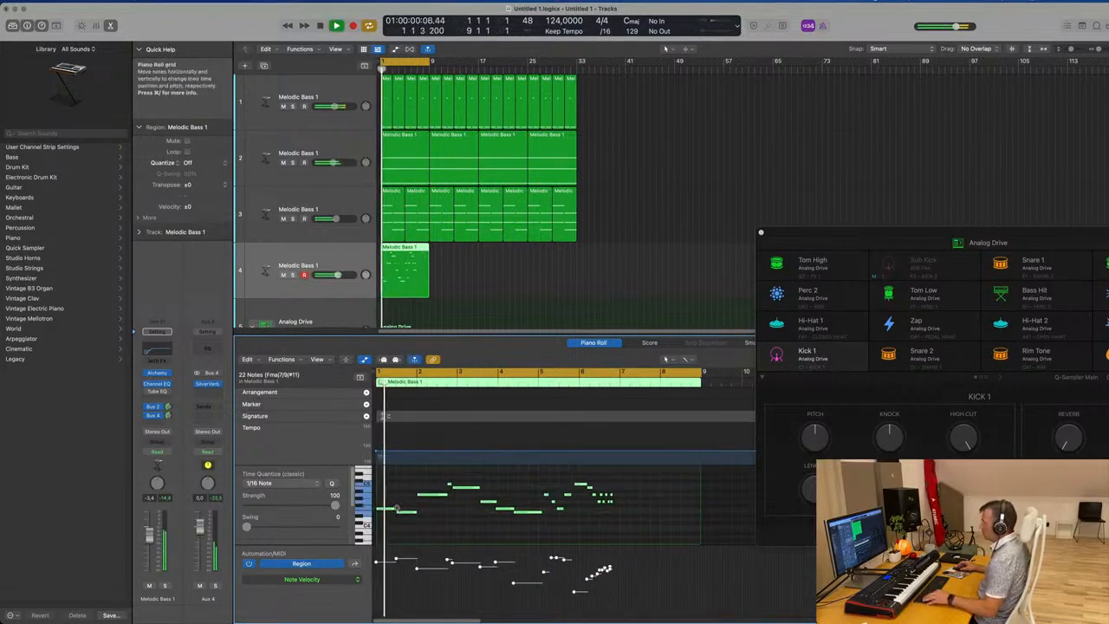
Slightly shorten the end of the long lead note that sustains into bar 3
scroll(478, 517, "up", 4)
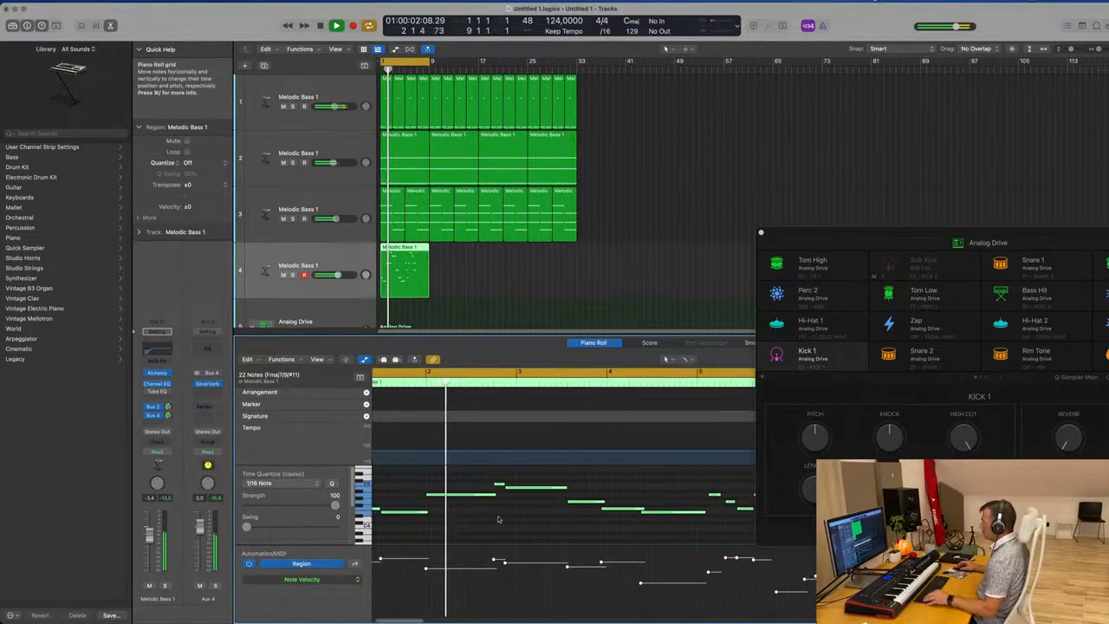
scroll(501, 518, "down", 2)
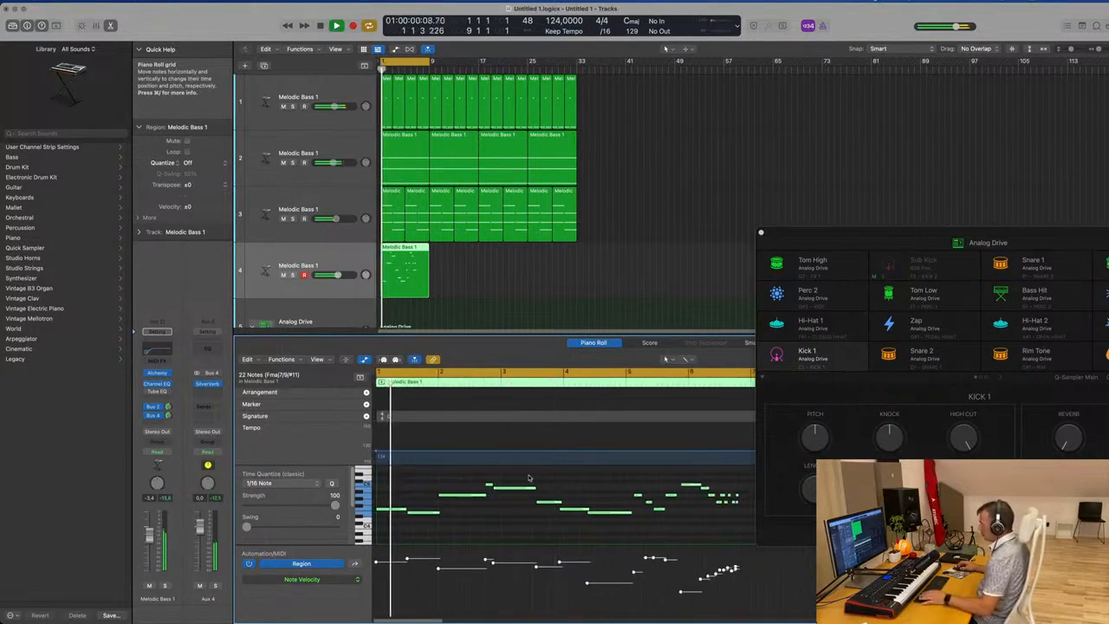
left_click(531, 488)
left_click_drag(533, 488, 529, 487)
scroll(511, 517, "down", 1)
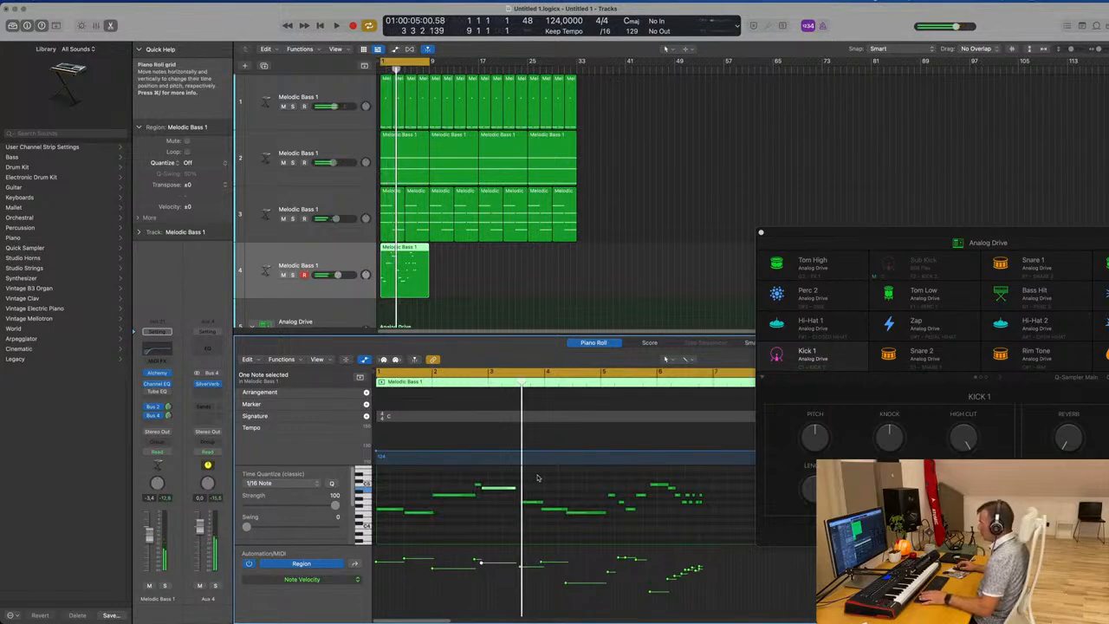
Move all notes following the long bar 3 note so they start at bar 4, and play from the beginning
left_click_drag(537, 477, 744, 543)
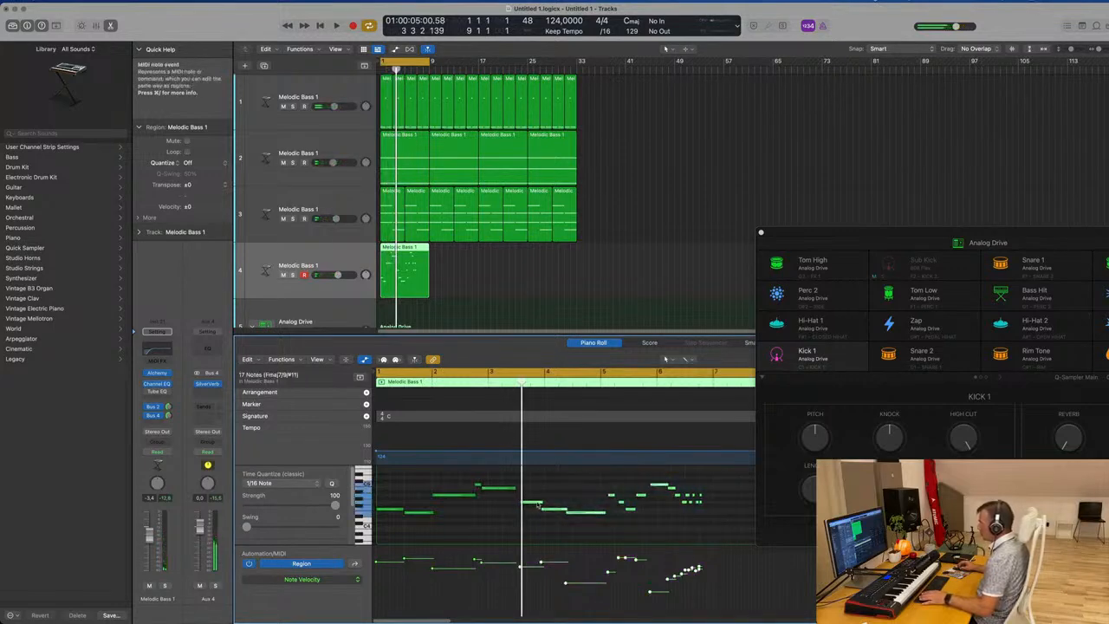
left_click_drag(537, 504, 563, 502)
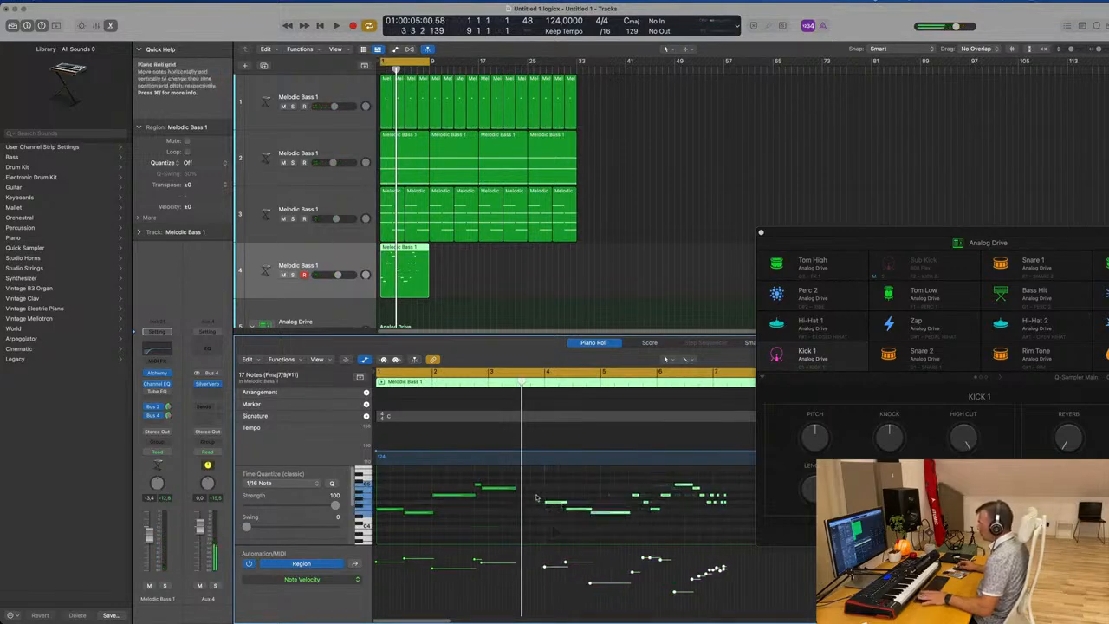
key("Return")
key("space")
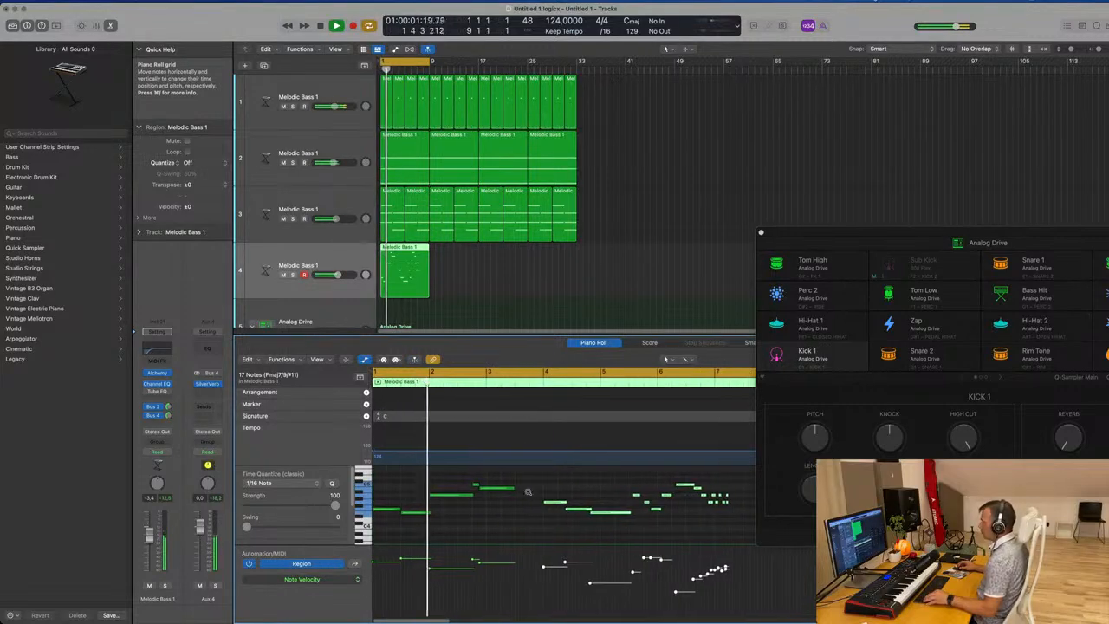
Delete all lead notes from bar 4 onward during playback
scroll(528, 494, "up", 3)
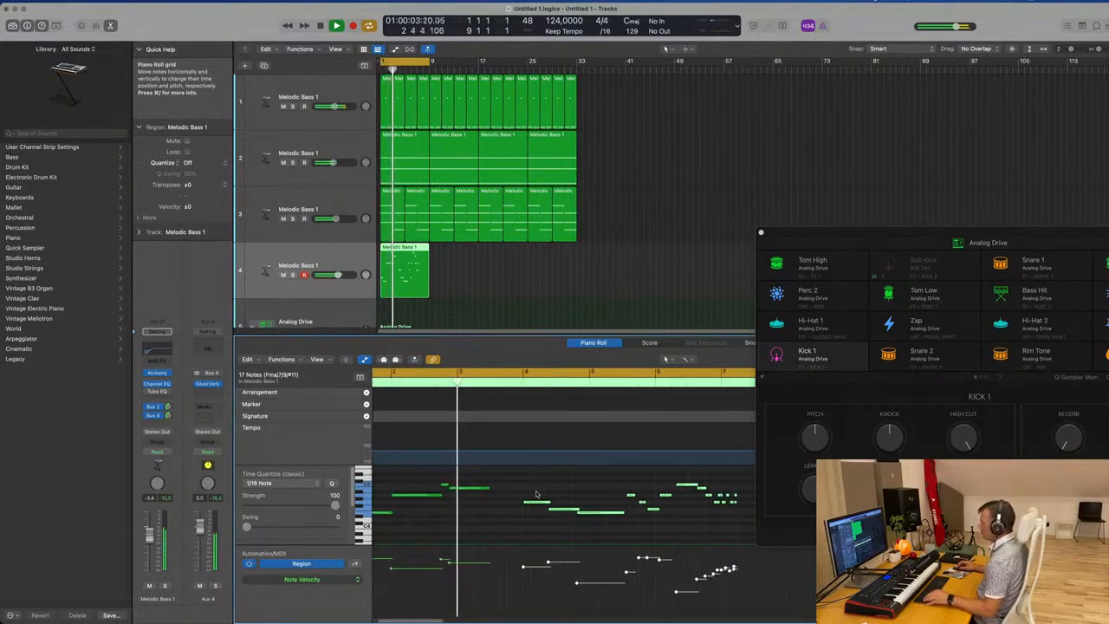
scroll(525, 488, "right", 2)
scroll(524, 482, "left", 3)
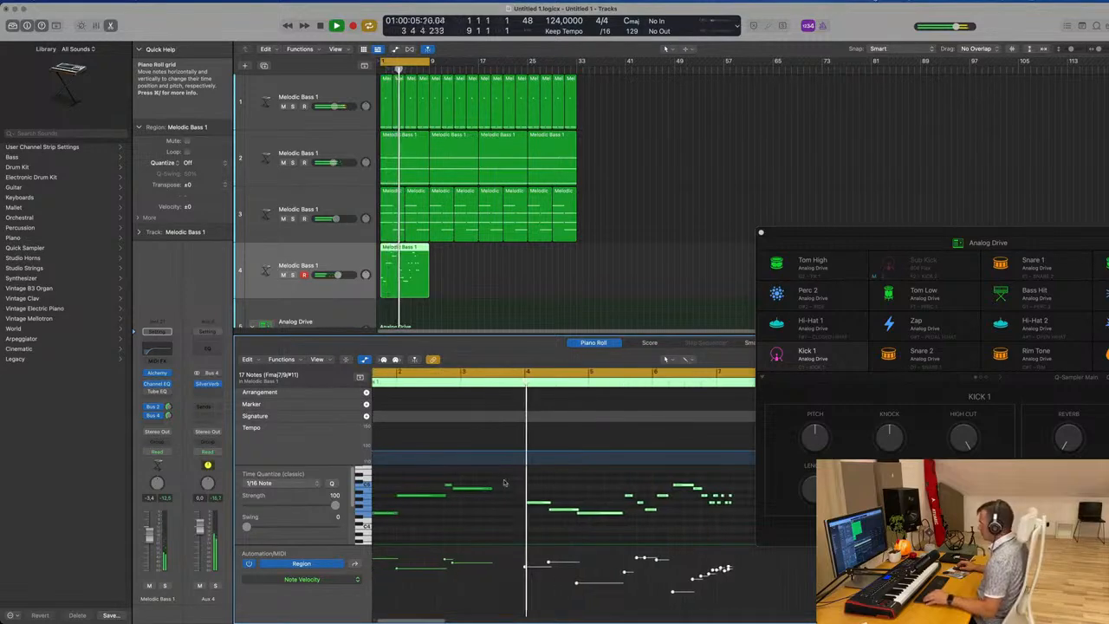
scroll(594, 490, "down", 1)
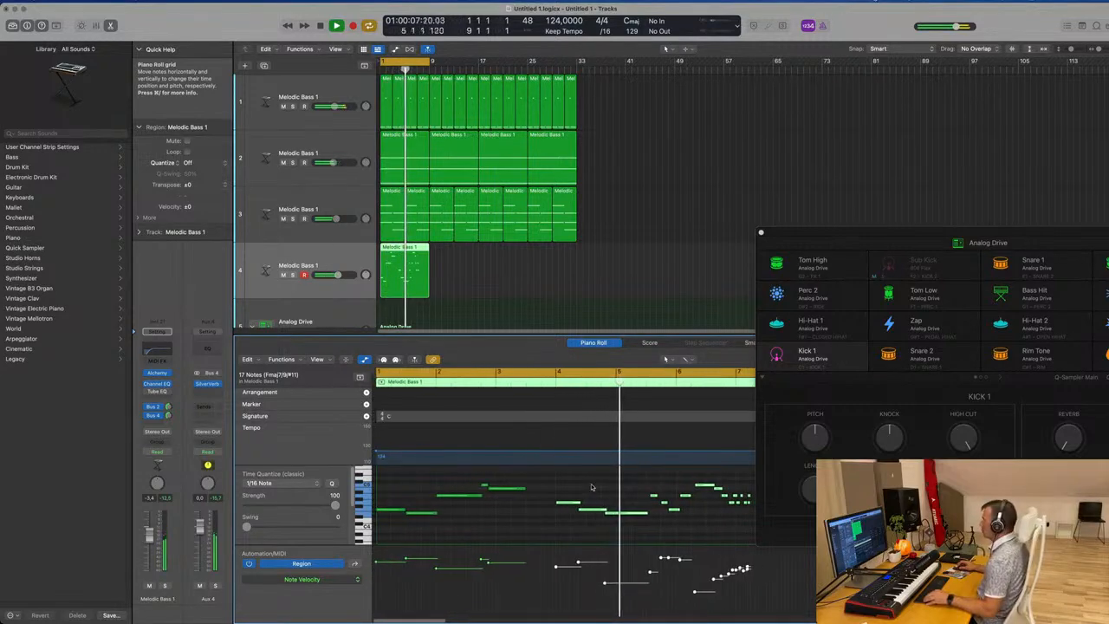
scroll(590, 487, "down", 3)
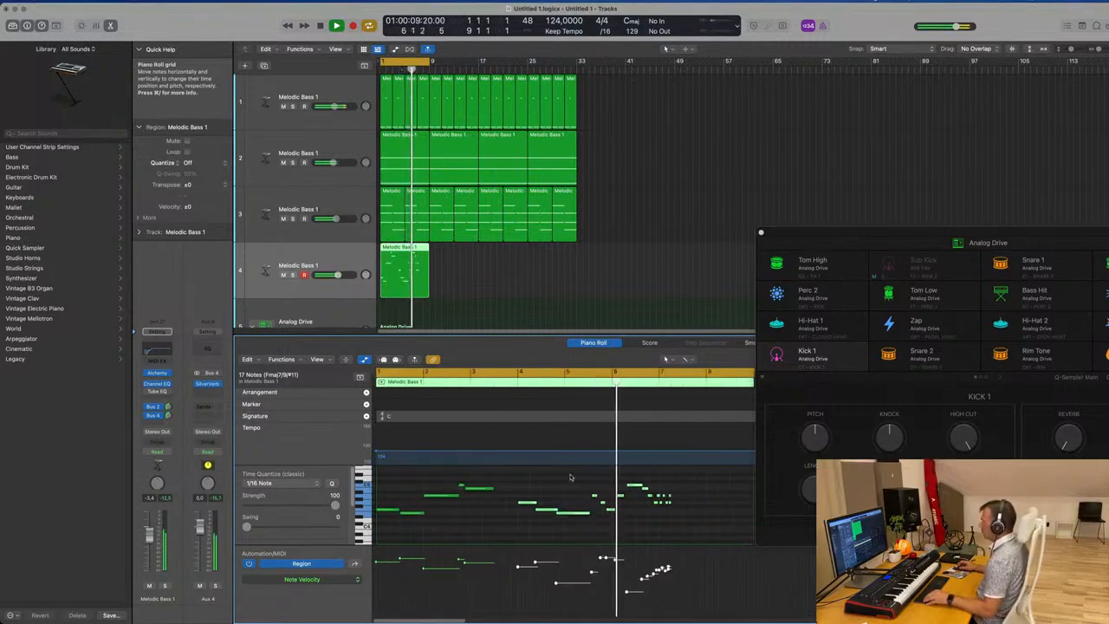
left_click_drag(522, 482, 682, 532)
key("Delete")
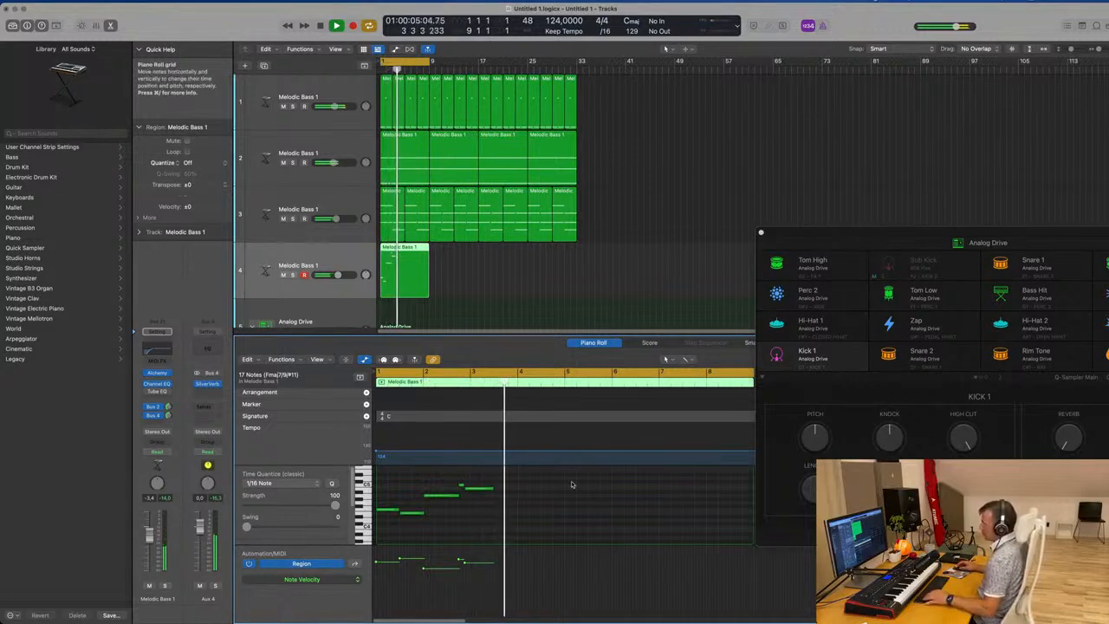
Extend the last remaining lead note to the start of bar 5
left_click_drag(491, 491, 557, 498)
left_click(507, 519)
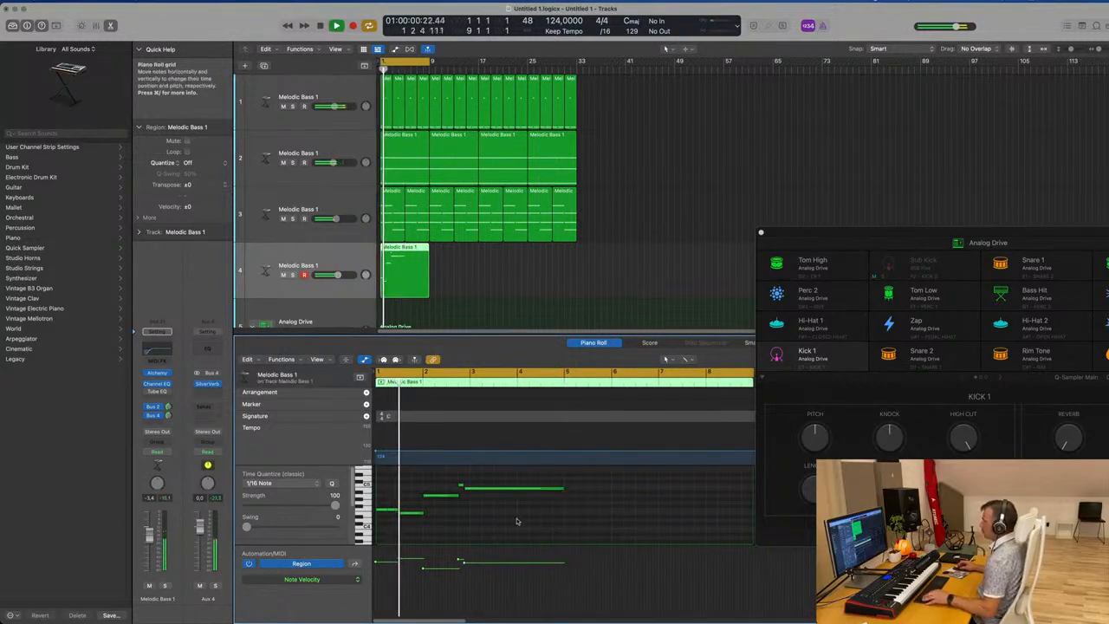
scroll(518, 520, "up", 2)
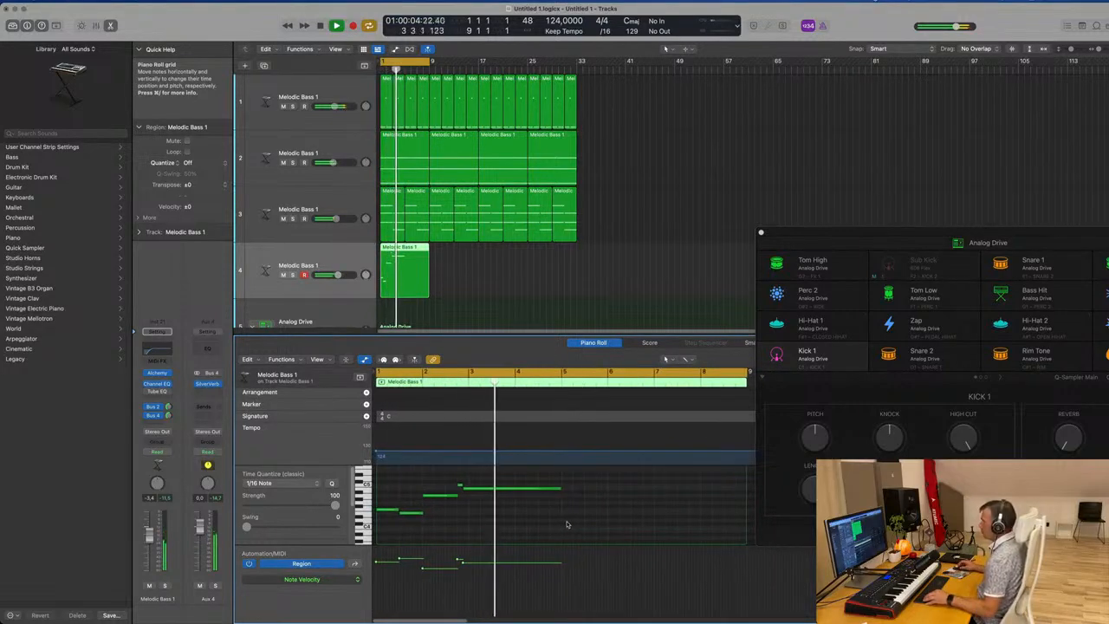
Cut the lead region at bar 5 and delete its empty second half, keeping the first four bars
scroll(572, 525, "down", 2)
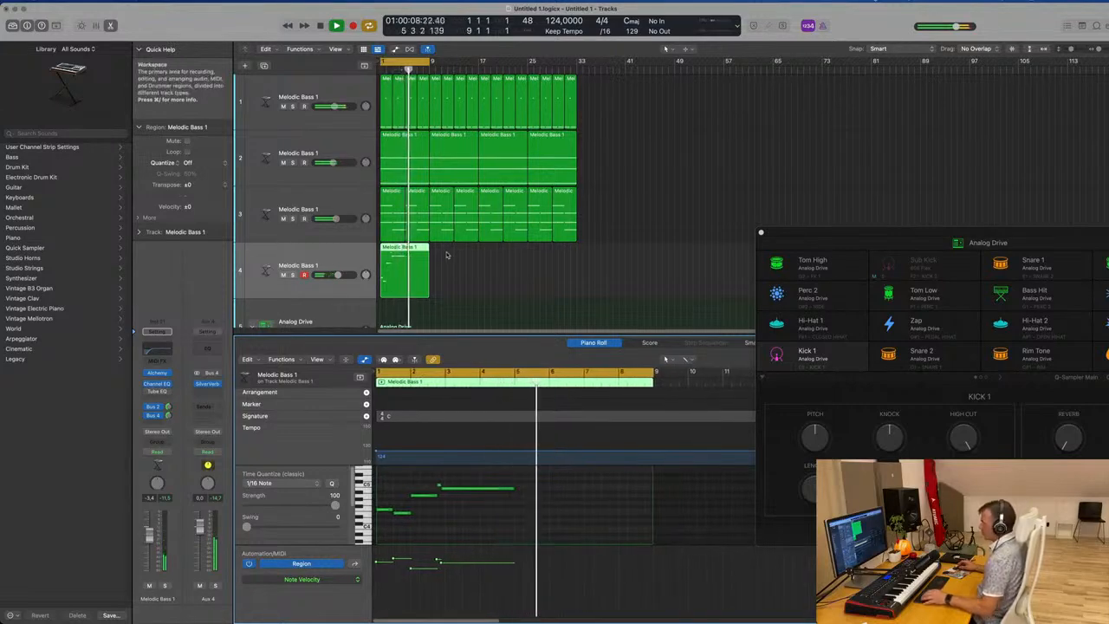
key("Return")
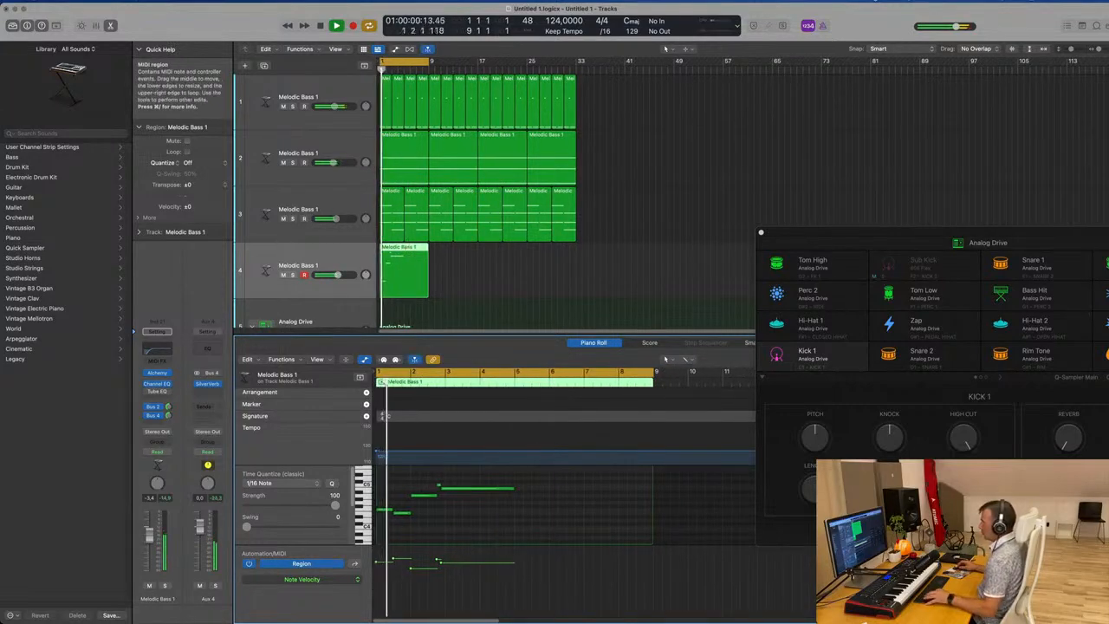
left_click_drag(405, 277, 368, 274)
left_click(419, 273)
key("BackSpace")
Stop playback and repeat the four-bar lead region seven times so the lead runs to bar 33
key("space")
key("super+r")
key("super+r")
key("super+r")
key("super+r")
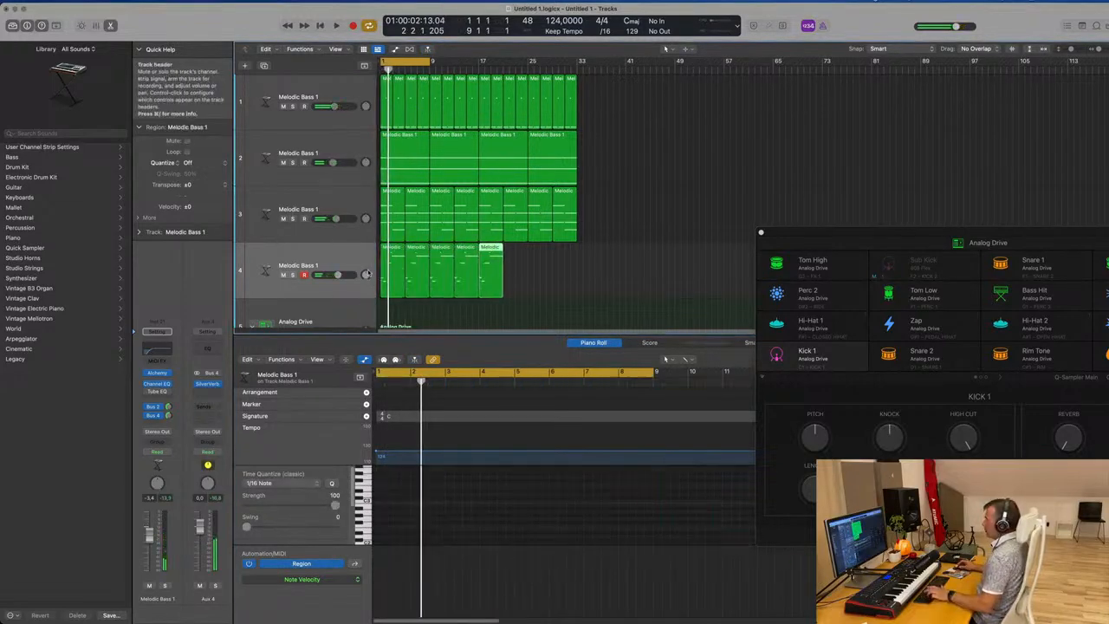
key("super+r")
key("super+r")
key("super+r")
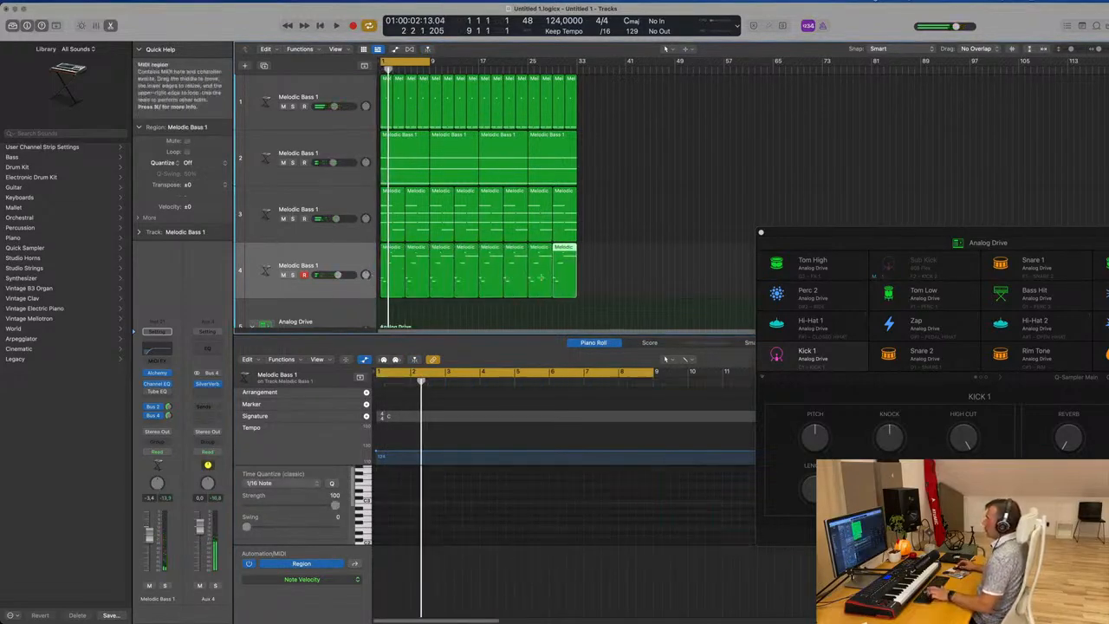
Audition the Muffled and LFO variations of the lead's Alchemy preset during playback and slightly raise the lead track's volume
left_click(325, 258)
key("space")
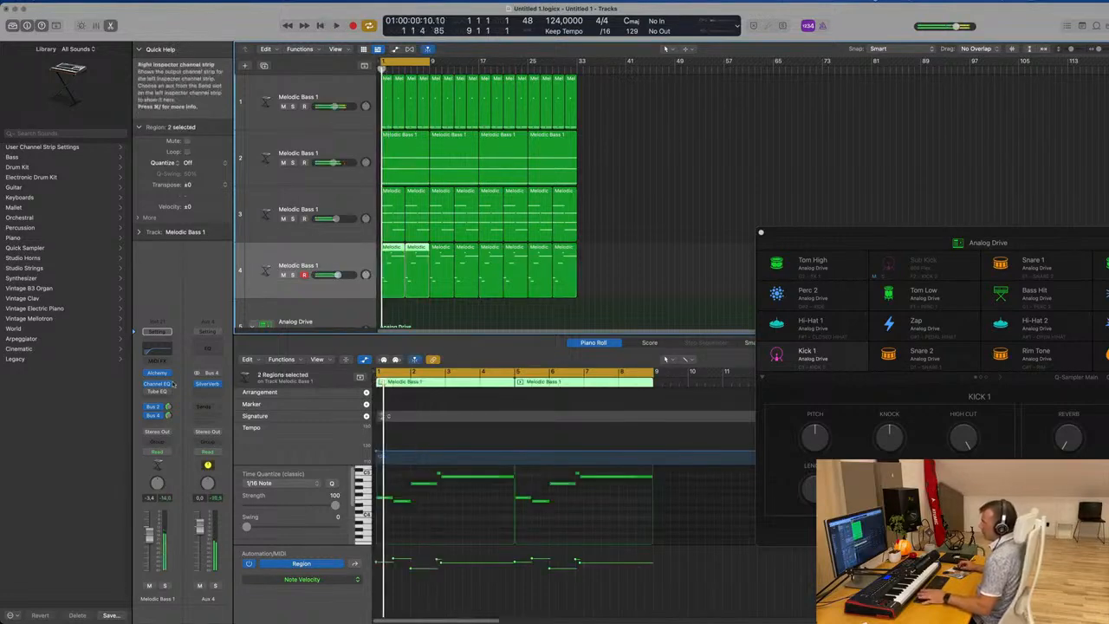
left_click(161, 374)
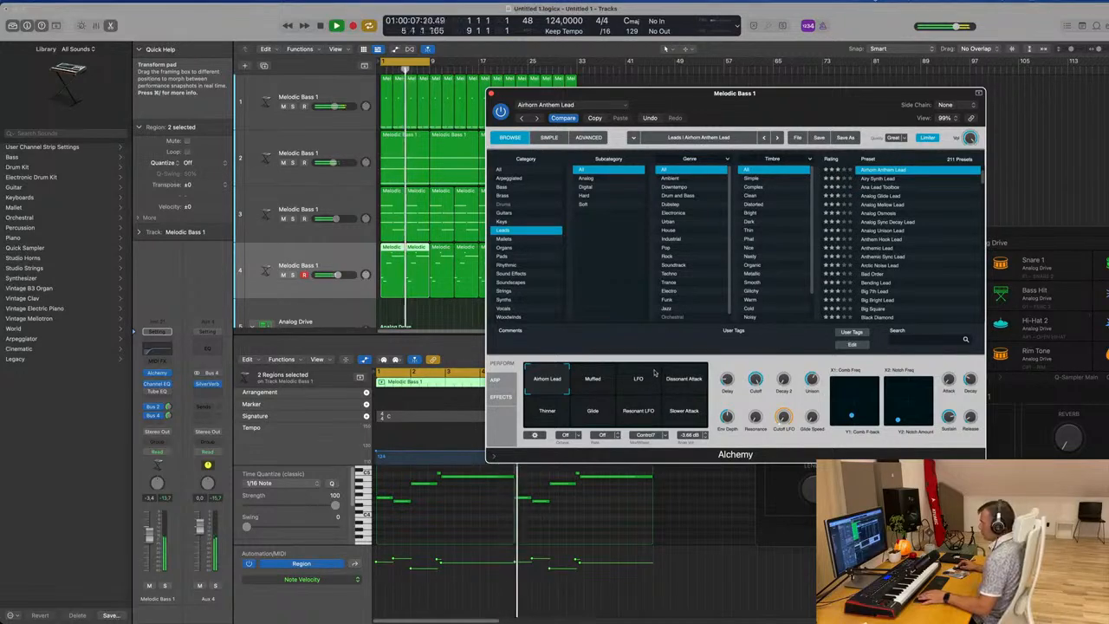
left_click(592, 381)
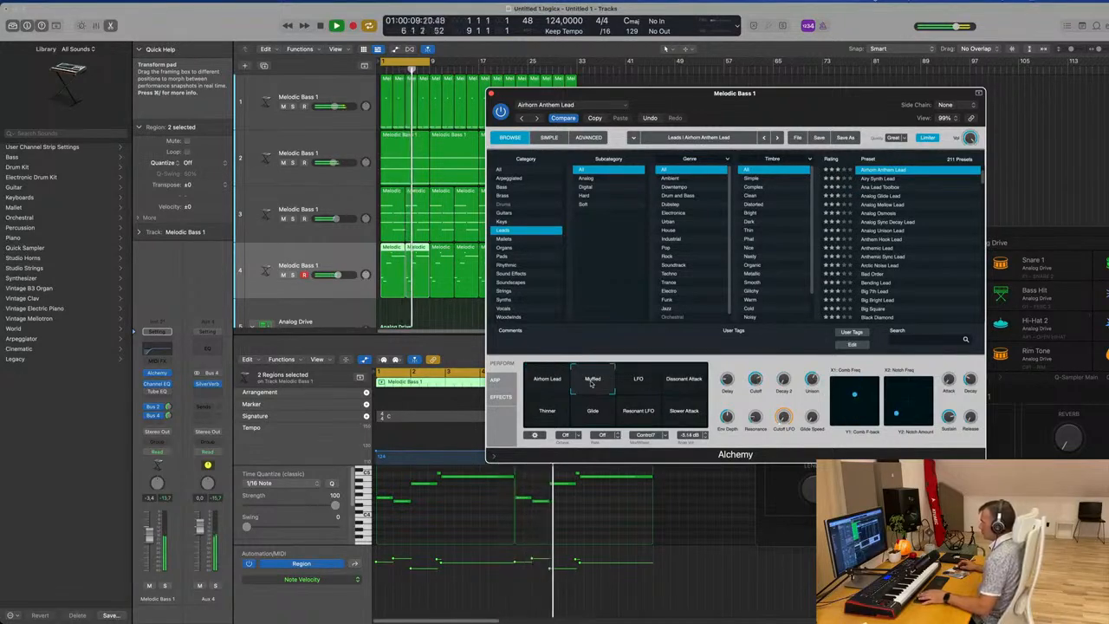
left_click(643, 384)
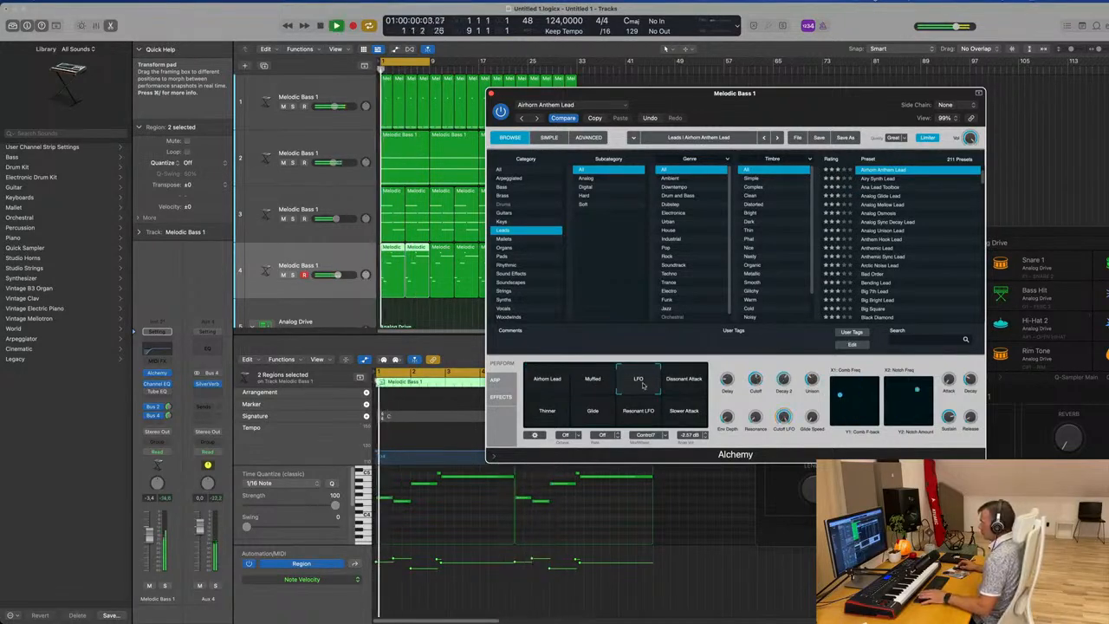
left_click_drag(149, 535, 149, 531)
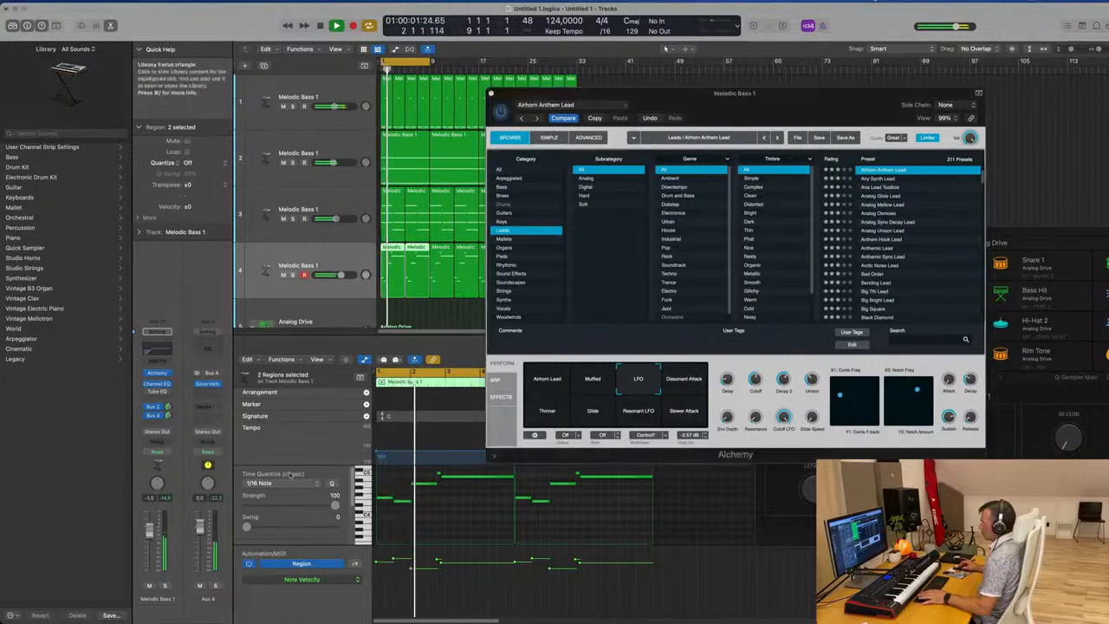
Audition the Dissonant Attack, Thinner, Glide, Resonant LFO and Slower Attack variations, and return to Airhorn Lead
left_click(658, 391)
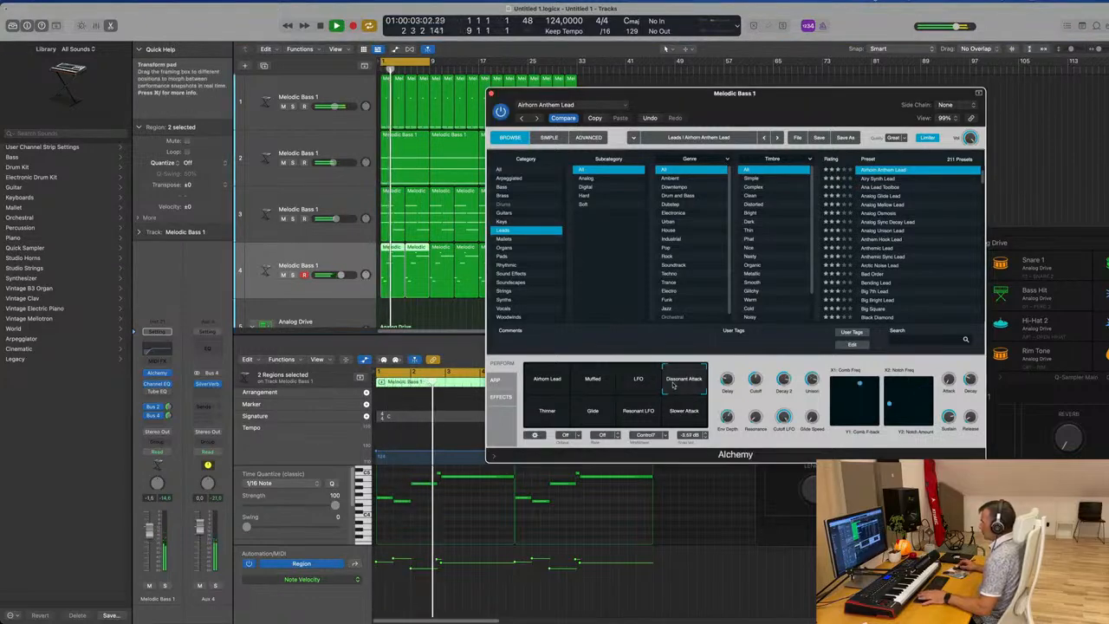
left_click(548, 418)
left_click(594, 417)
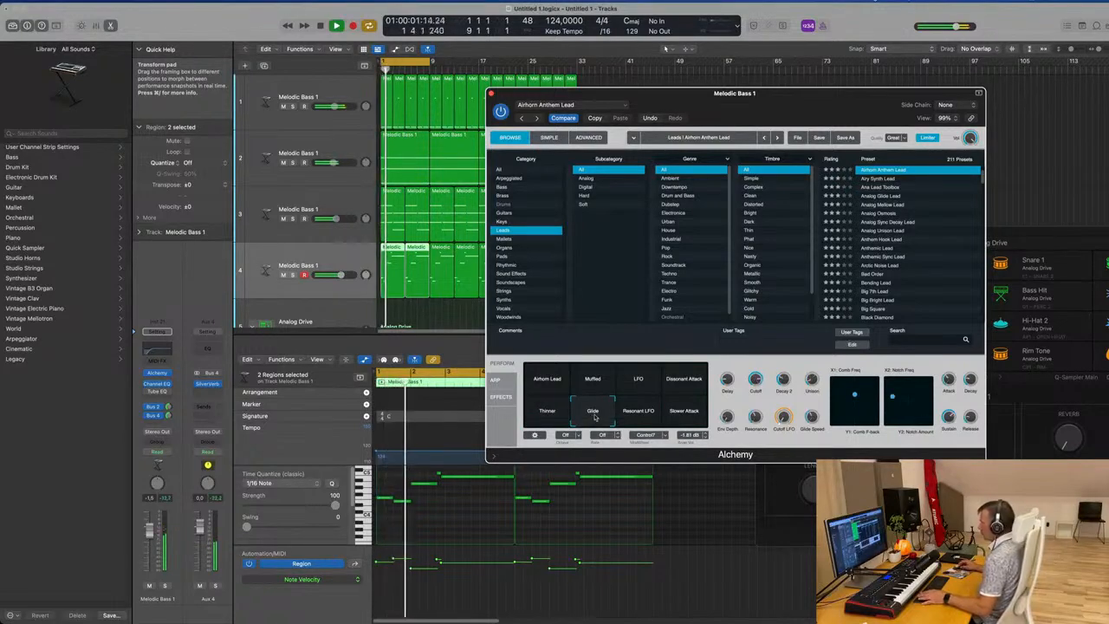
left_click(648, 417)
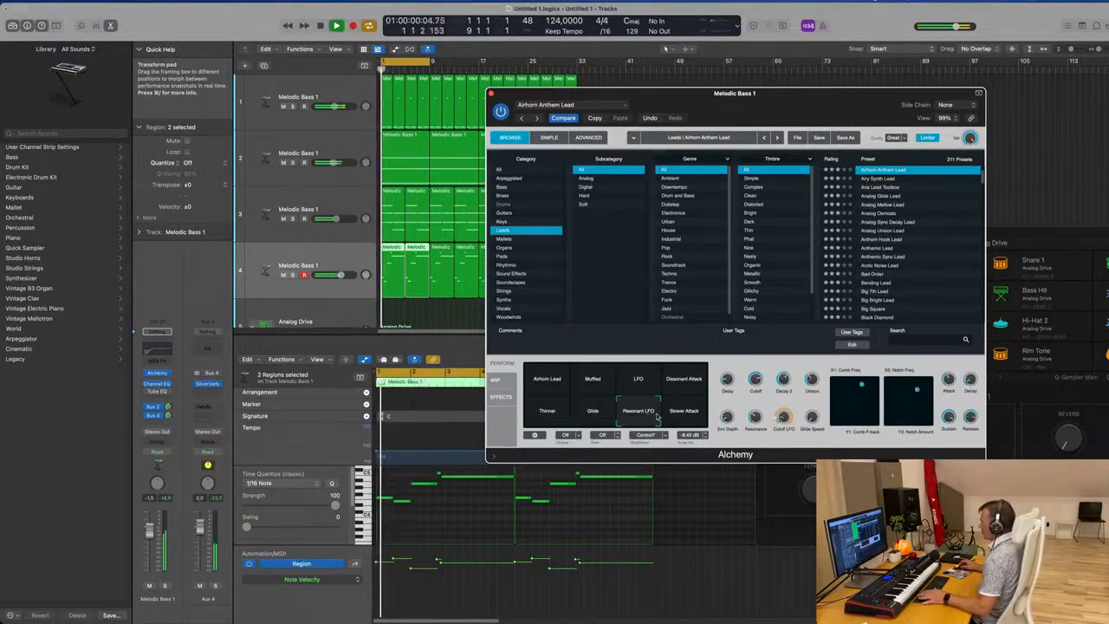
left_click(687, 414)
left_click(547, 381)
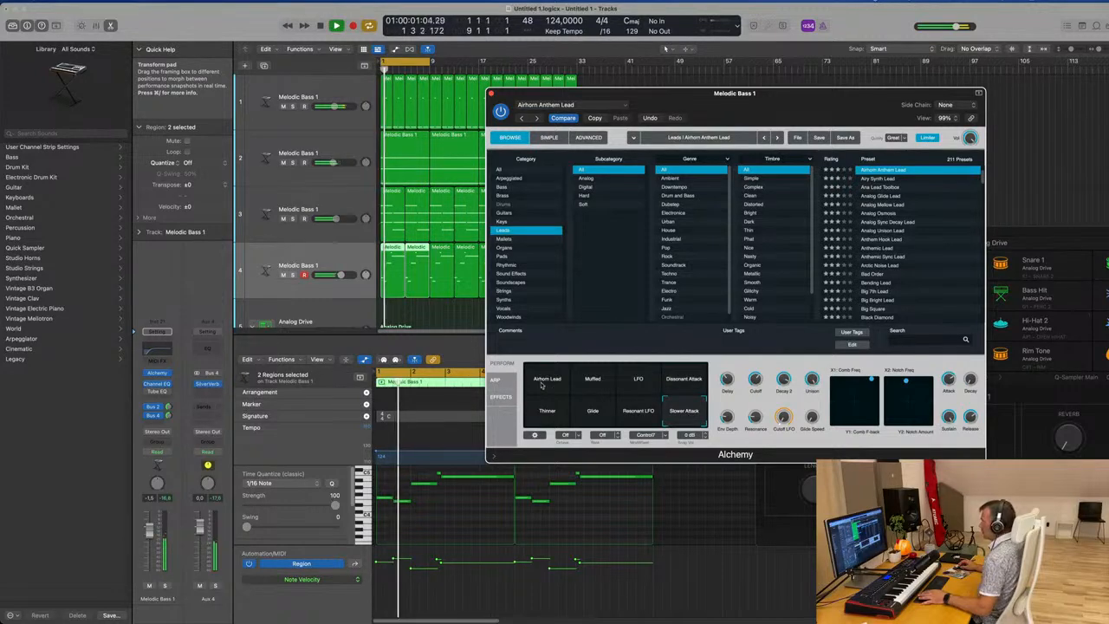
Duplicate the lead track with its instrument settings and copy all lead regions onto the new track
left_click(345, 257)
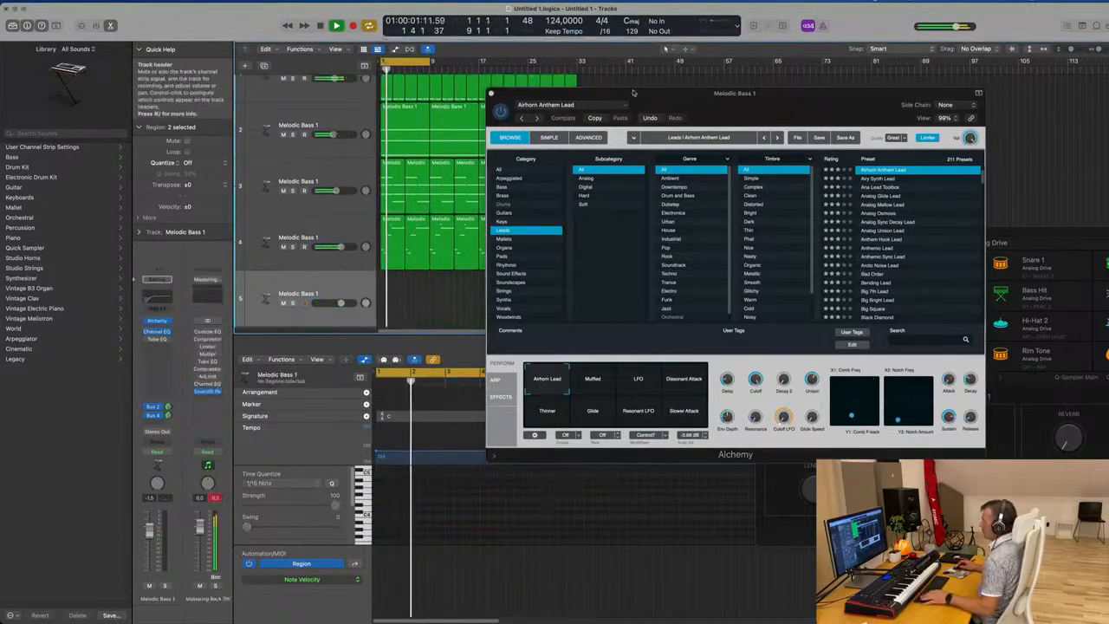
left_click_drag(634, 92, 907, 114)
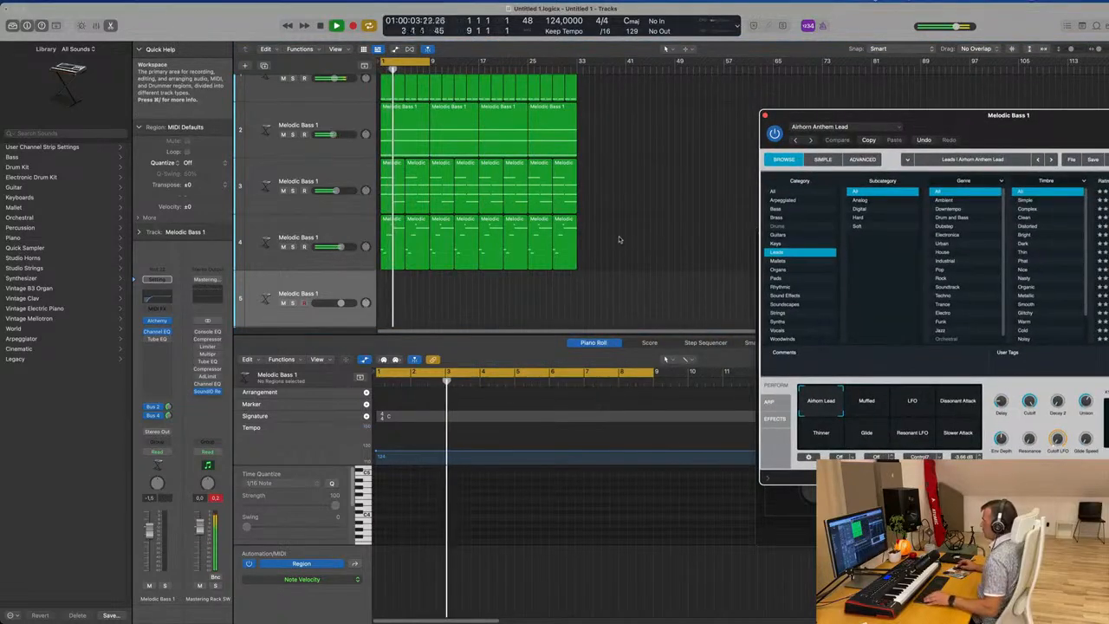
left_click_drag(619, 235, 390, 298)
key("space")
left_click(314, 286)
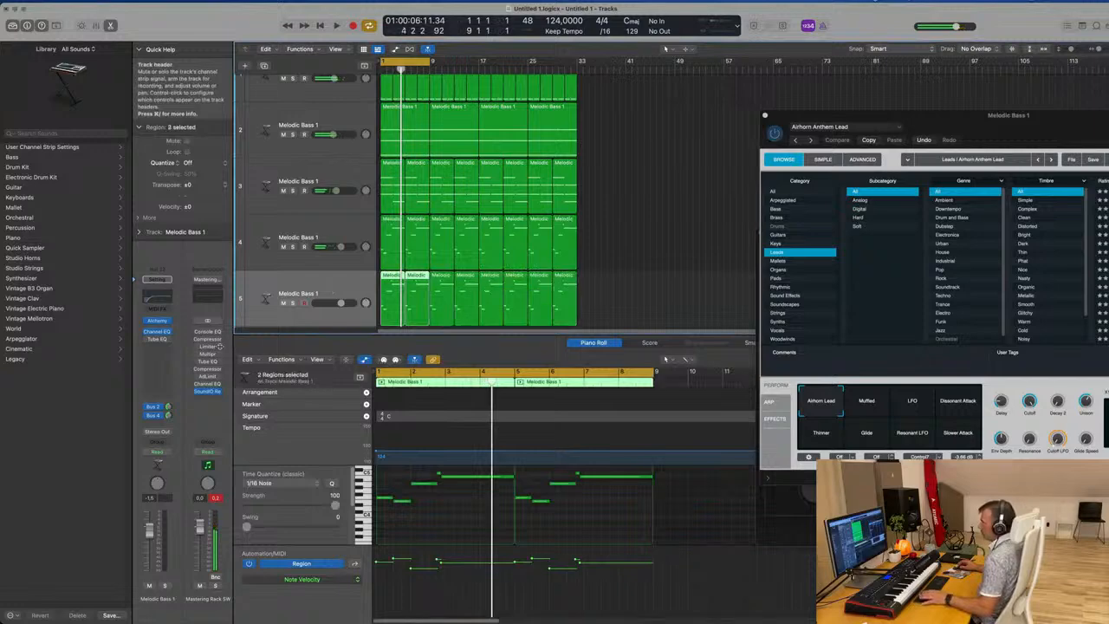
Open the duplicated lead's Alchemy instrument and switch it to the Resonant LFO variation during playback
key("space")
left_click(157, 321)
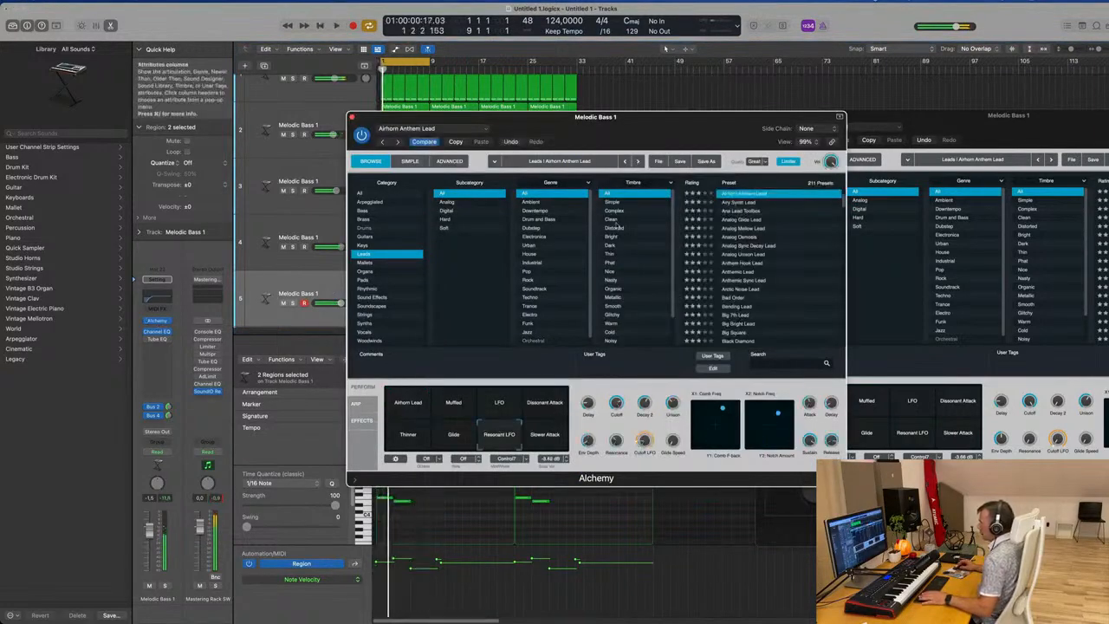
left_click_drag(634, 119, 917, 146)
Lower the original lead's volume to about -3.9 dB and the duplicated lead's volume to about -6.6 dB
left_click(342, 234)
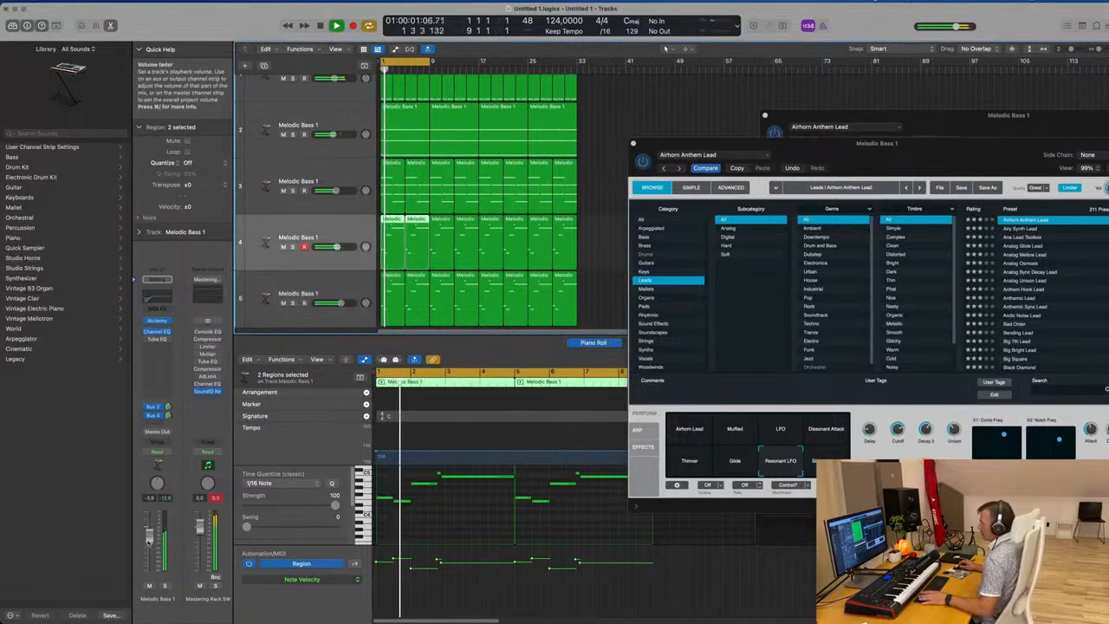
key("Down")
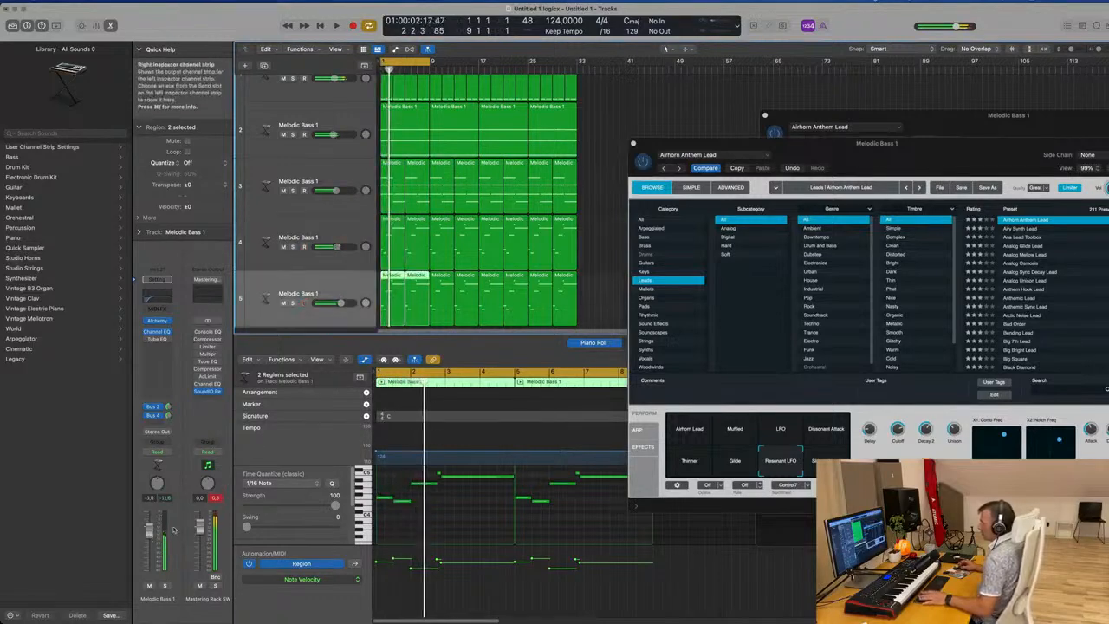
left_click_drag(149, 526, 149, 539)
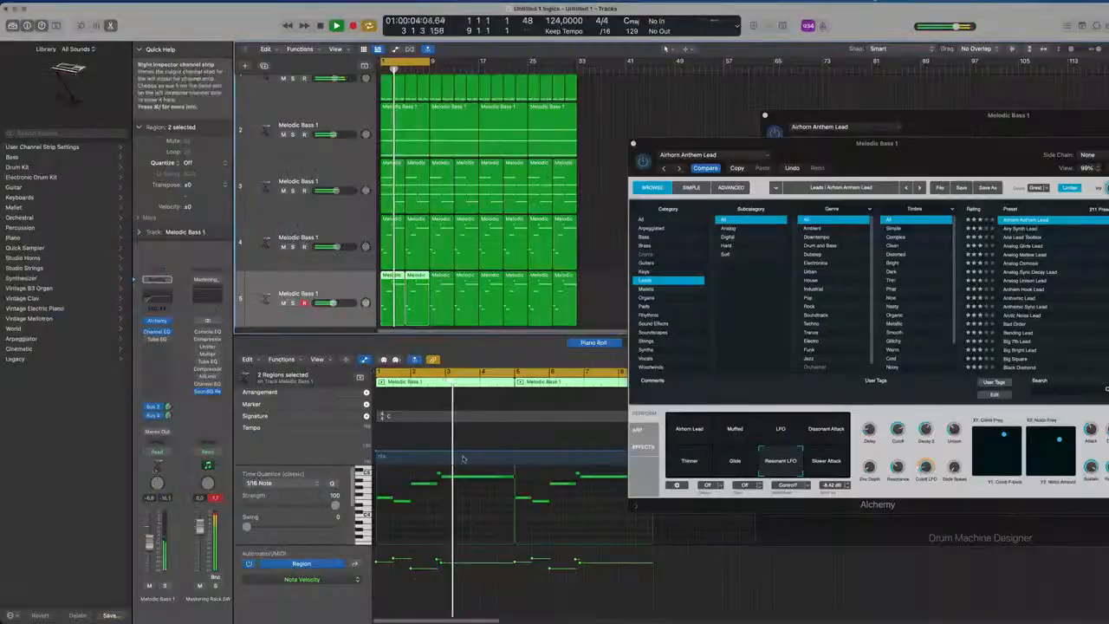
Unmute the Sub Kick - 808 Flex track in the Analog Drive kit, select it and clear the region selection
left_click(668, 128)
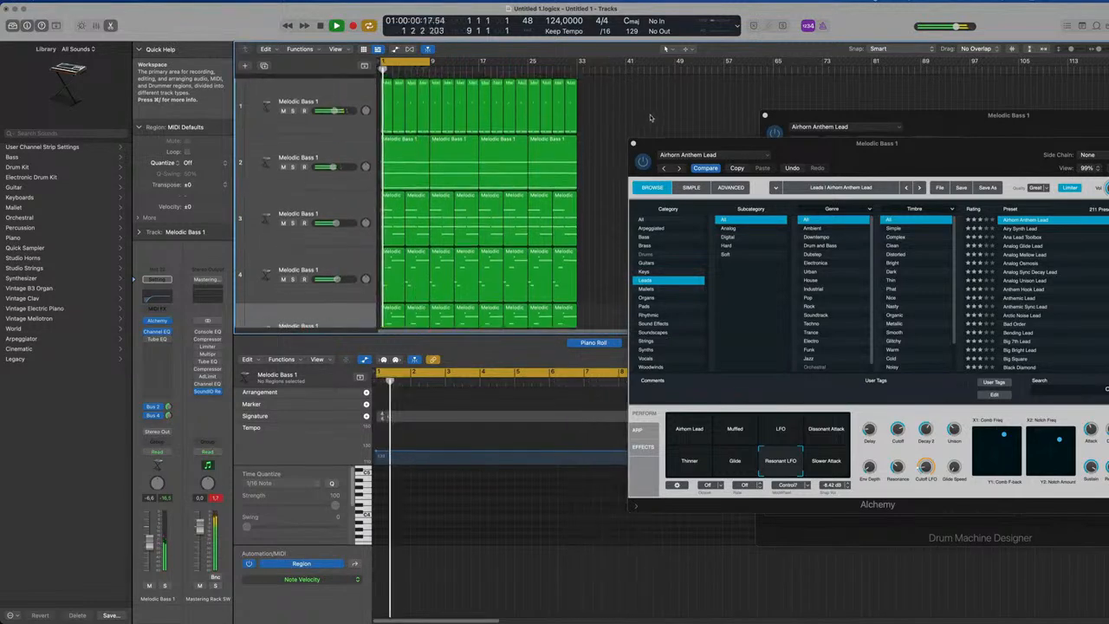
scroll(650, 117, "down", 5)
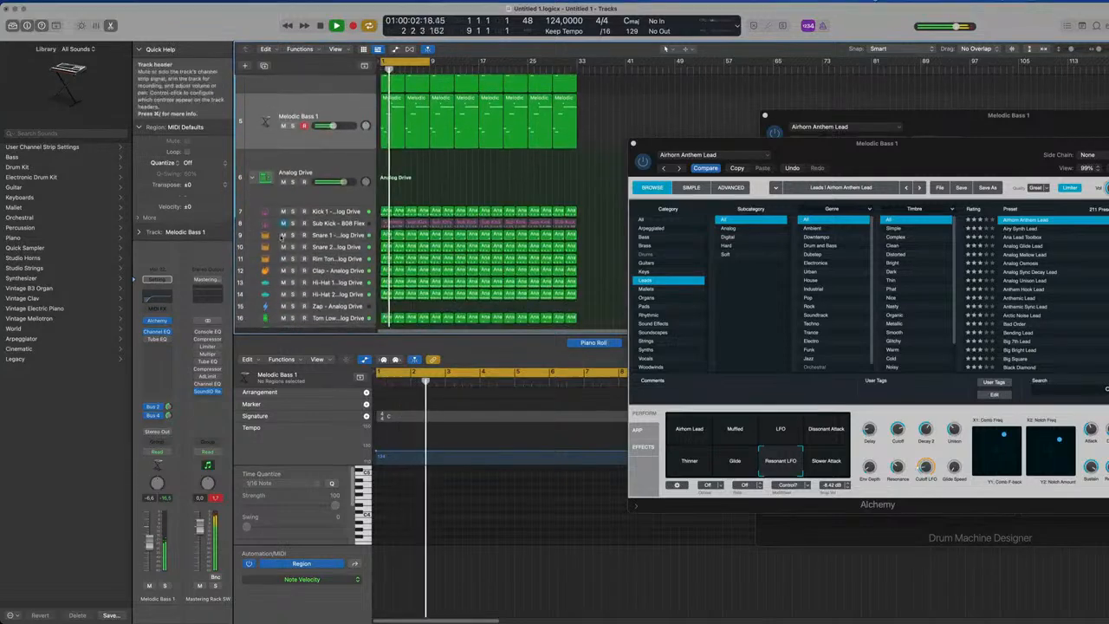
left_click(283, 225)
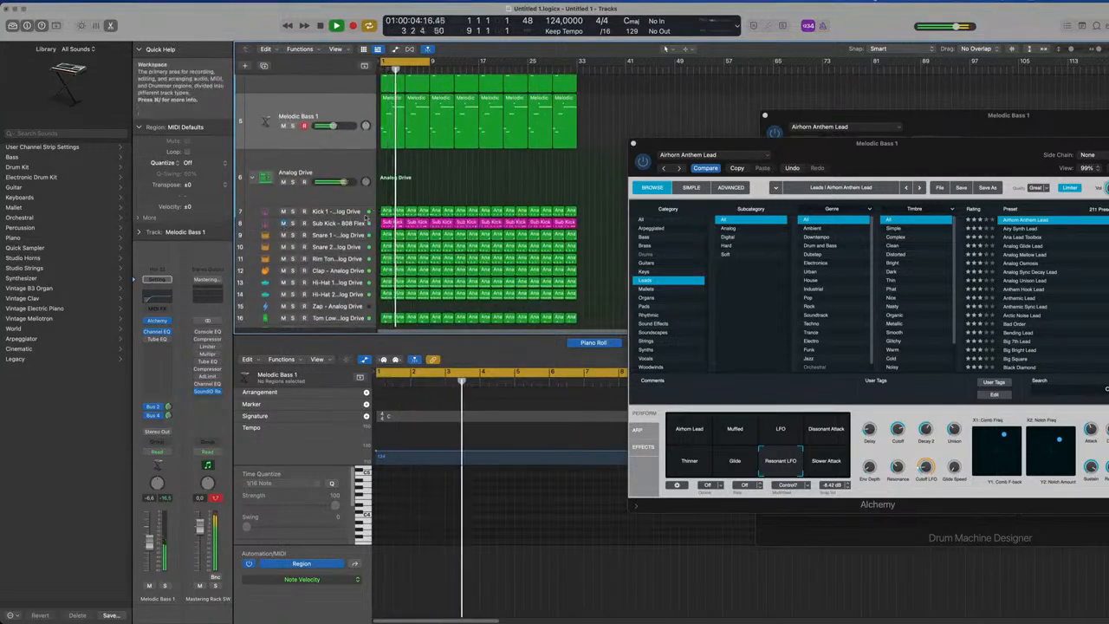
left_click(365, 222)
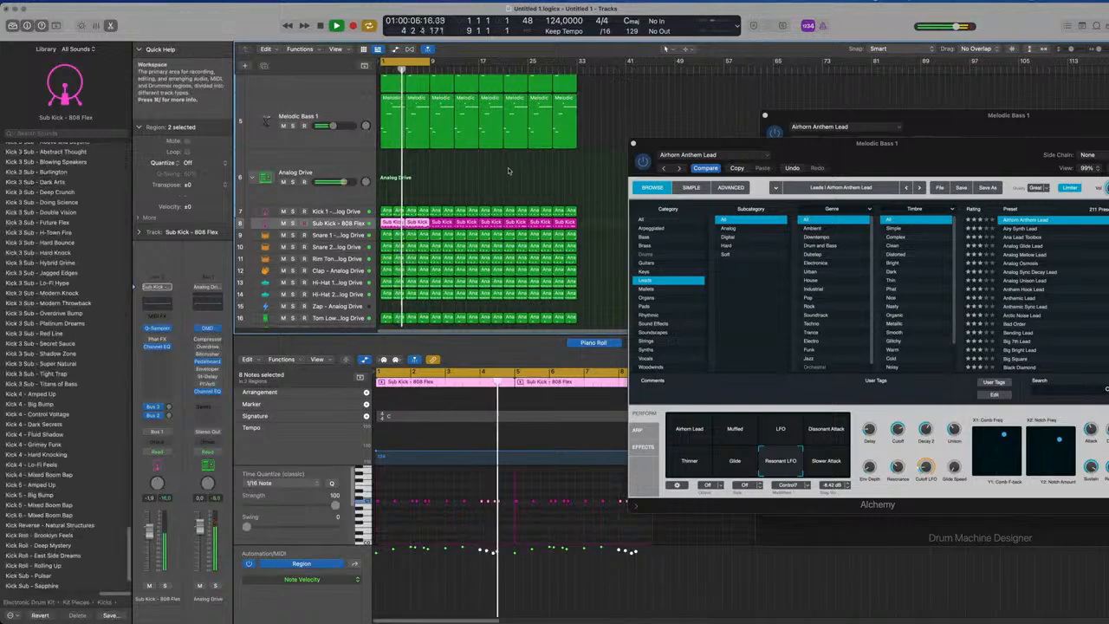
left_click(585, 163)
scroll(598, 174, "up", 6)
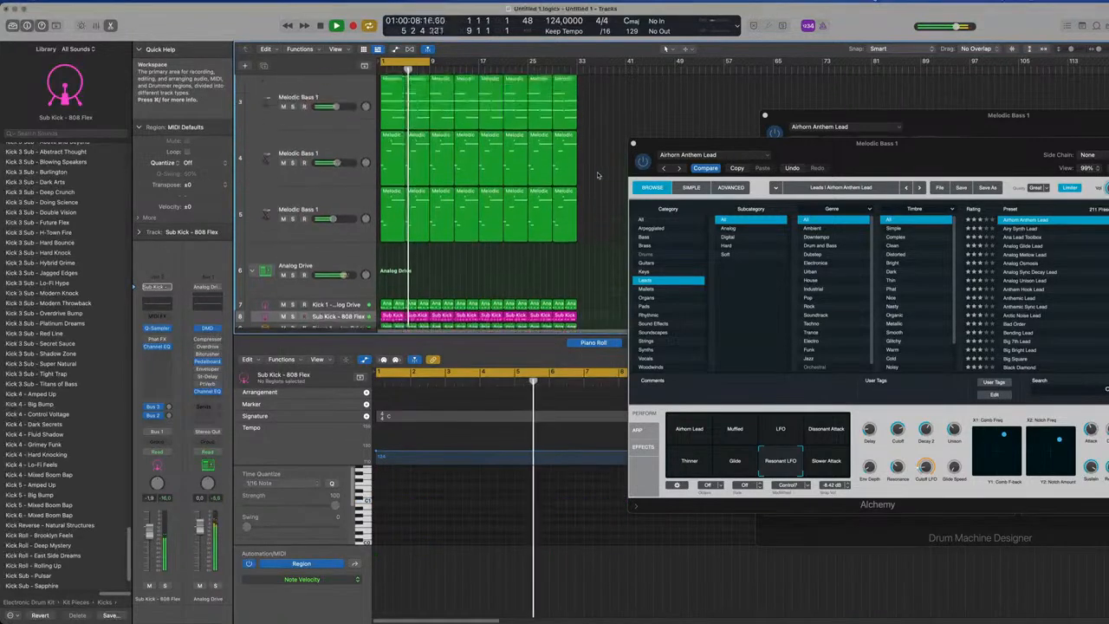